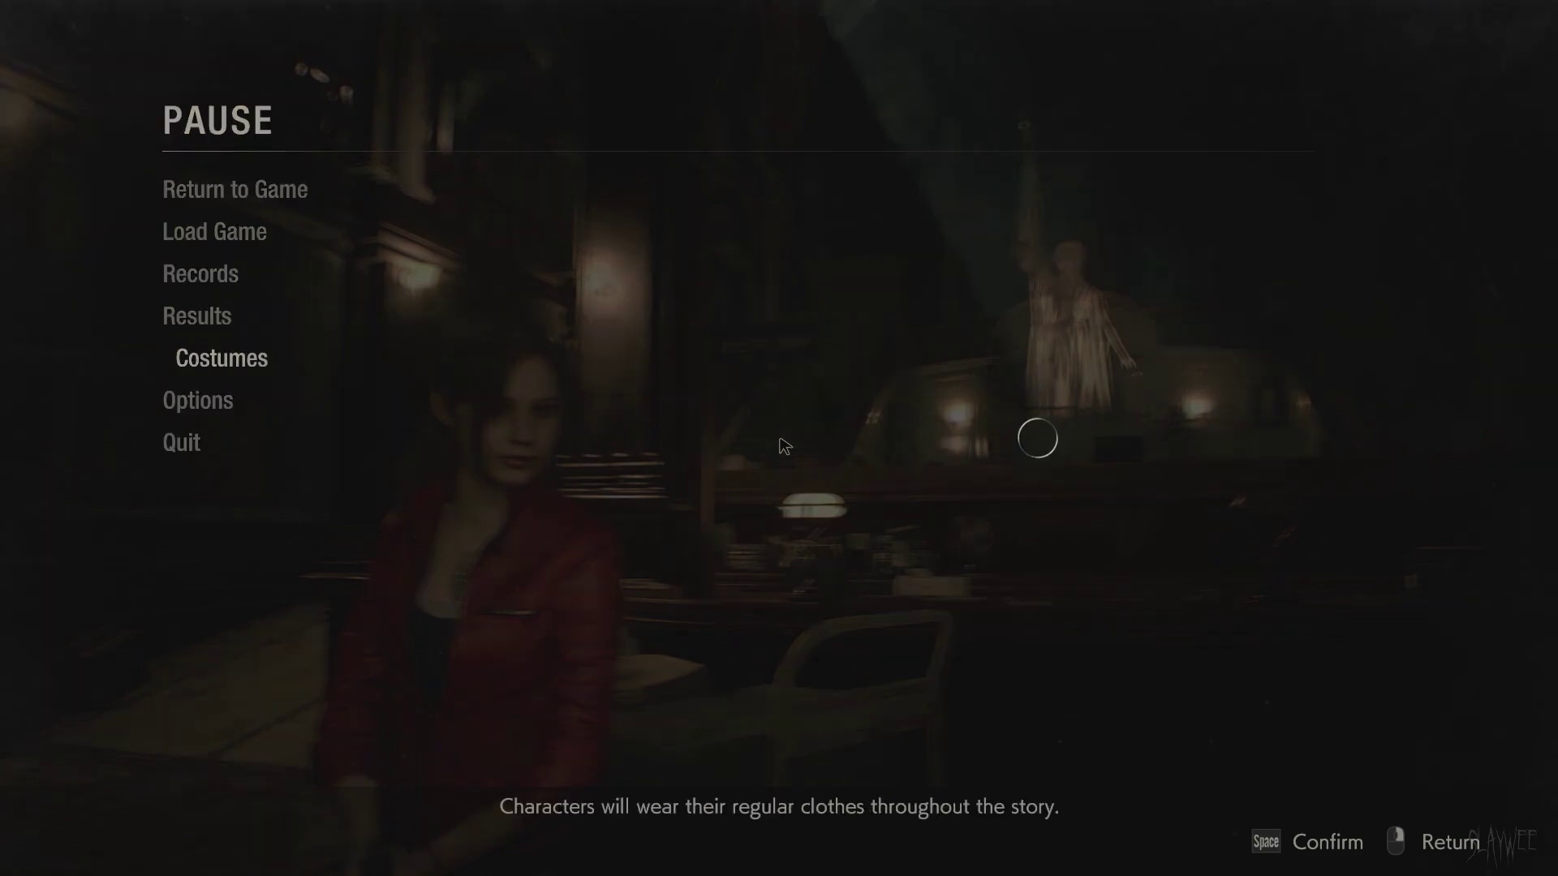
Open the Costumes list and preview the character's outfits from Jacket down to Elza Walker.
{"action": "key", "text": "Up"}
{"action": "key", "text": "space"}
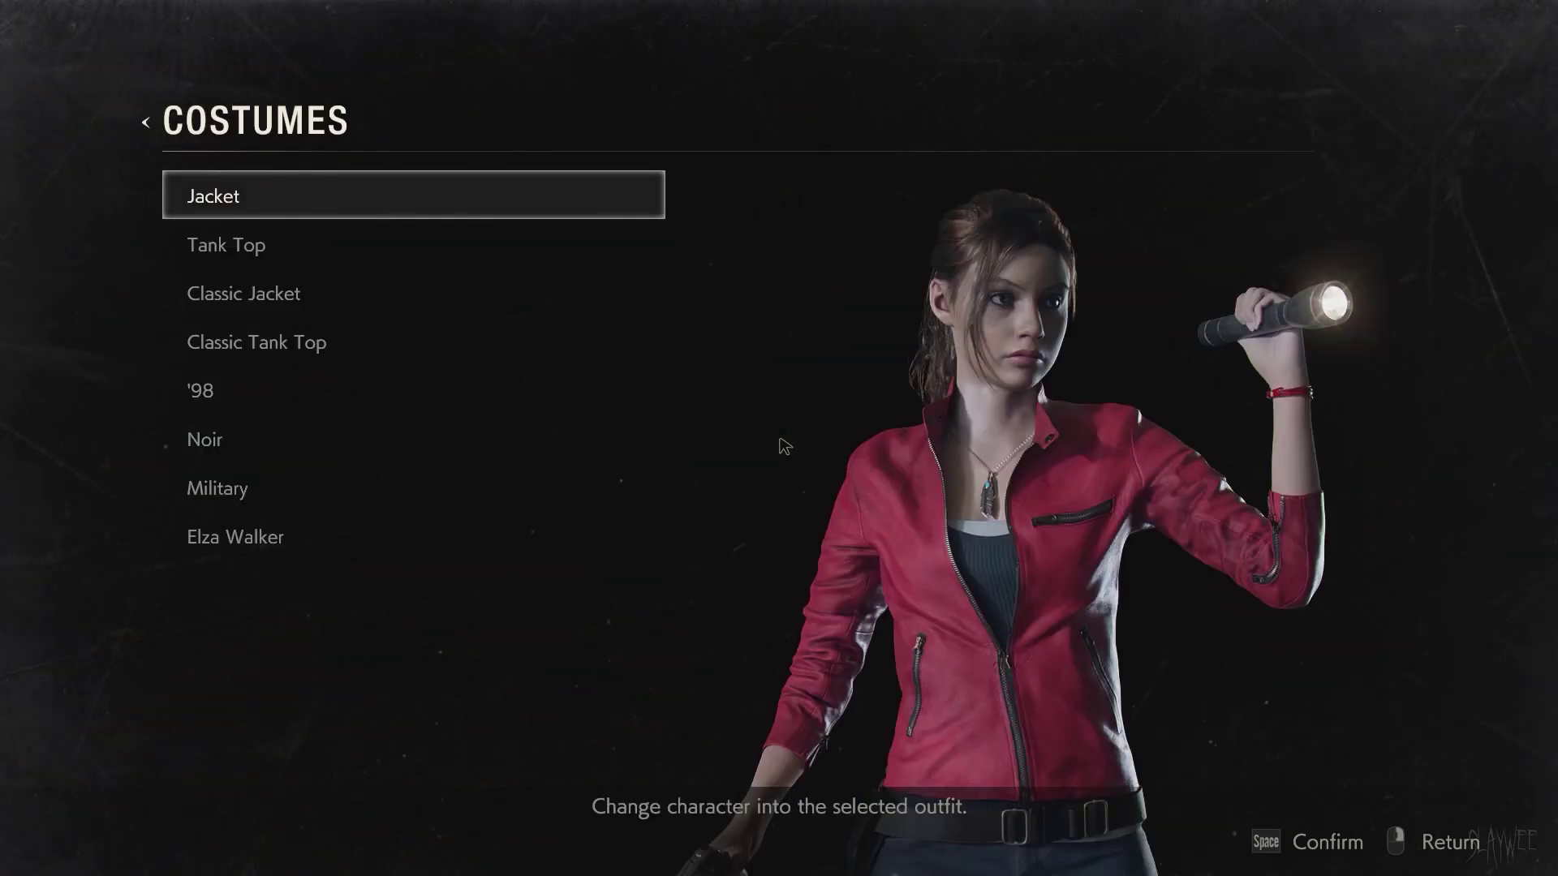
{"action": "key", "text": "Down"}
{"action": "key", "text": "Down"}
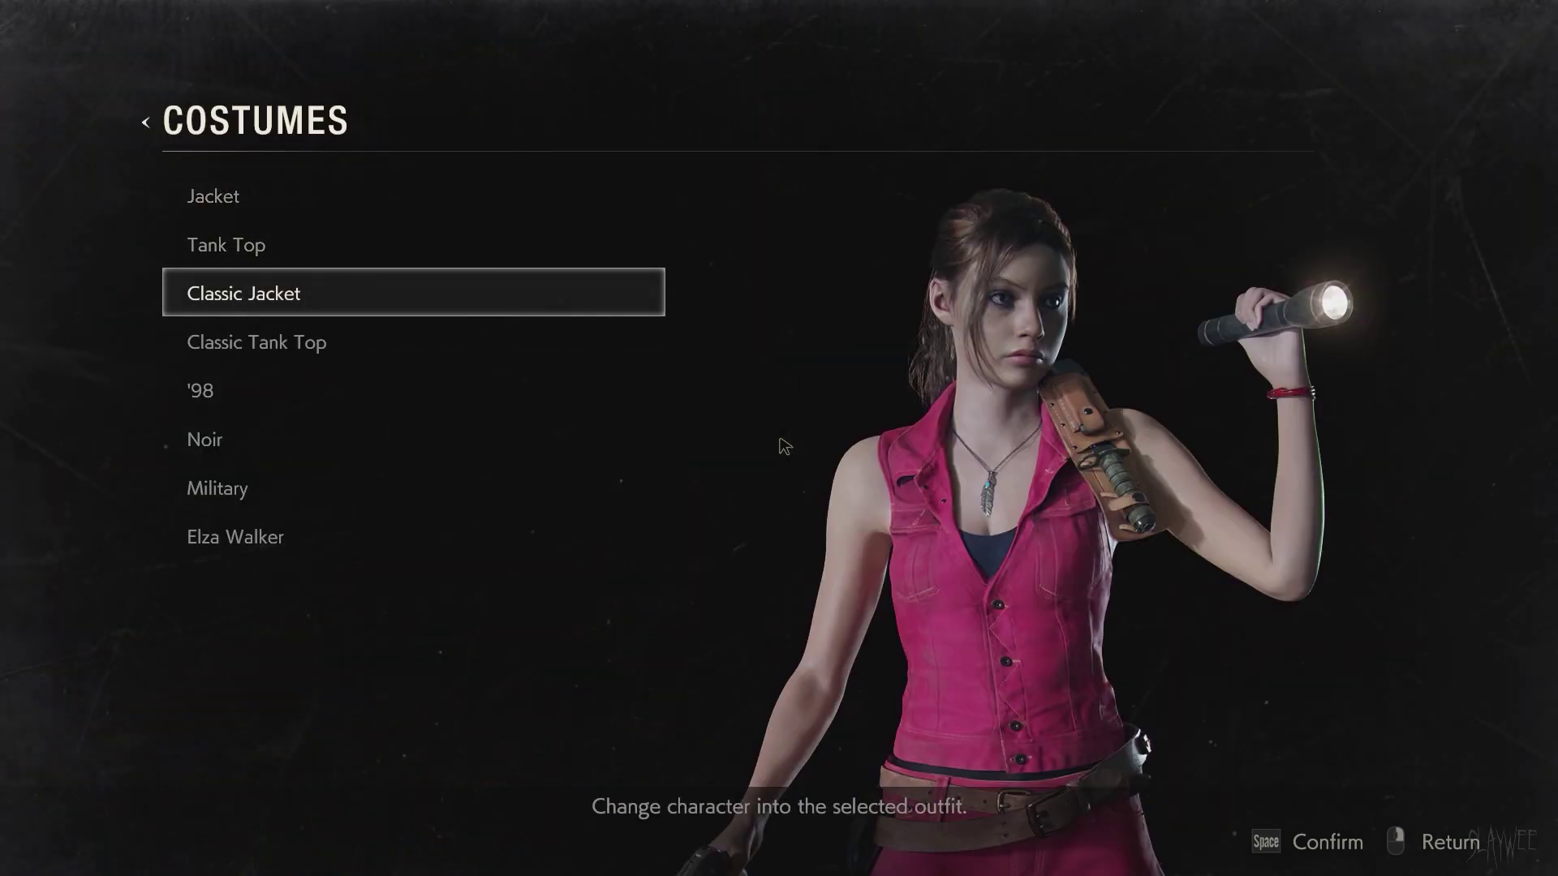
{"action": "key", "text": "Down"}
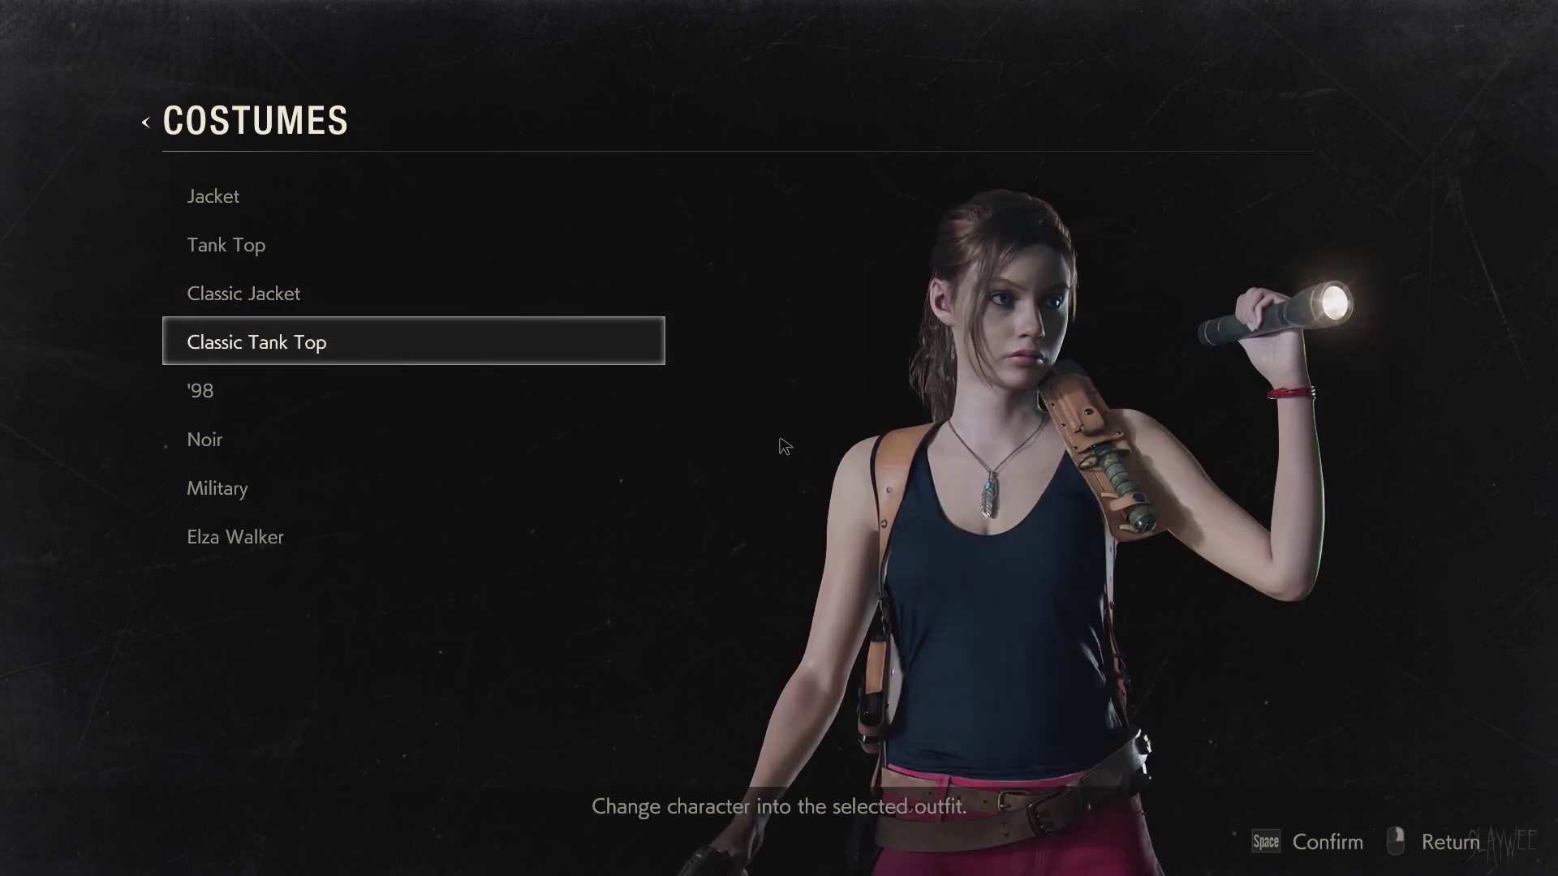
{"action": "key", "text": "Down"}
{"action": "key", "text": "Down"}
{"action": "key", "text": "Down"}
{"action": "key", "text": "Down"}
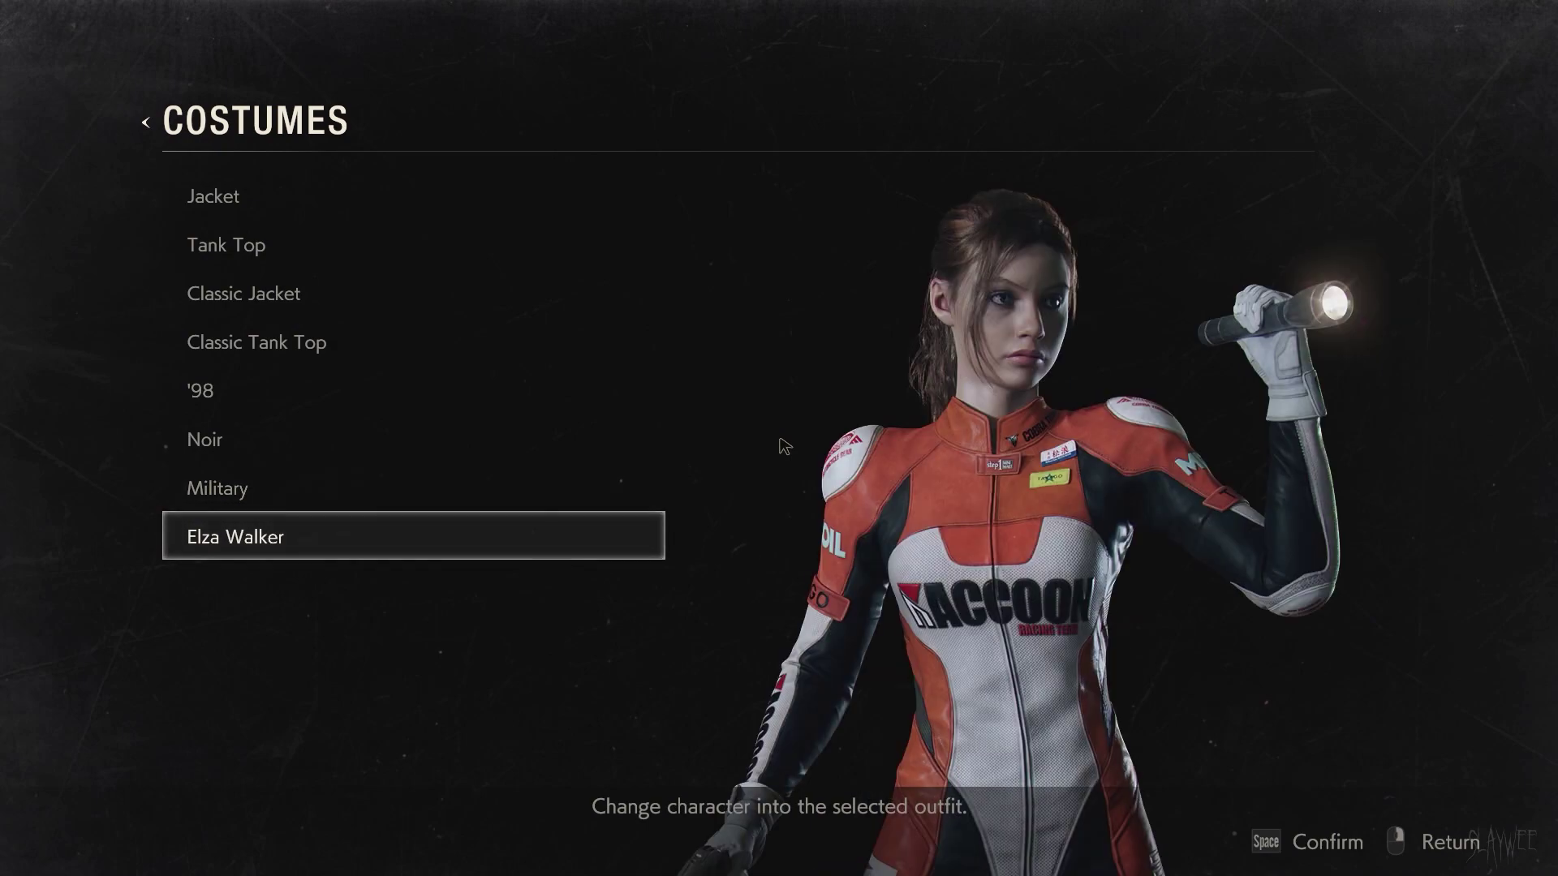
Go back up the costume list and put the character in the Jacket outfit.
{"action": "key", "text": "Up"}
{"action": "key", "text": "Up"}
{"action": "key", "text": "Up"}
{"action": "key", "text": "Up"}
{"action": "key", "text": "Up"}
{"action": "key", "text": "Up"}
{"action": "key", "text": "Up"}
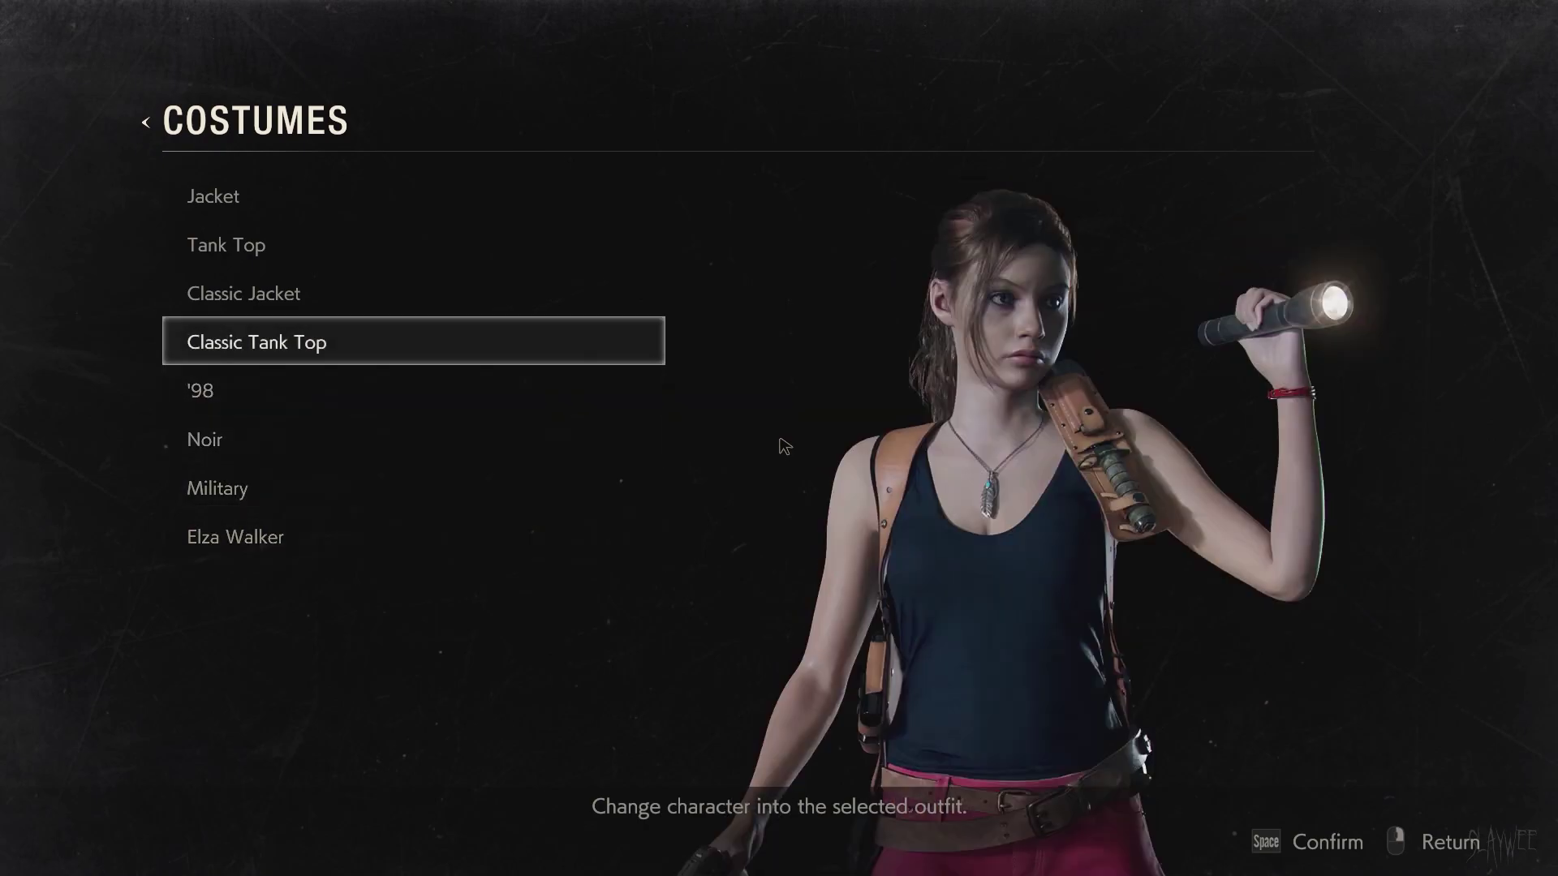
{"action": "key", "text": "space"}
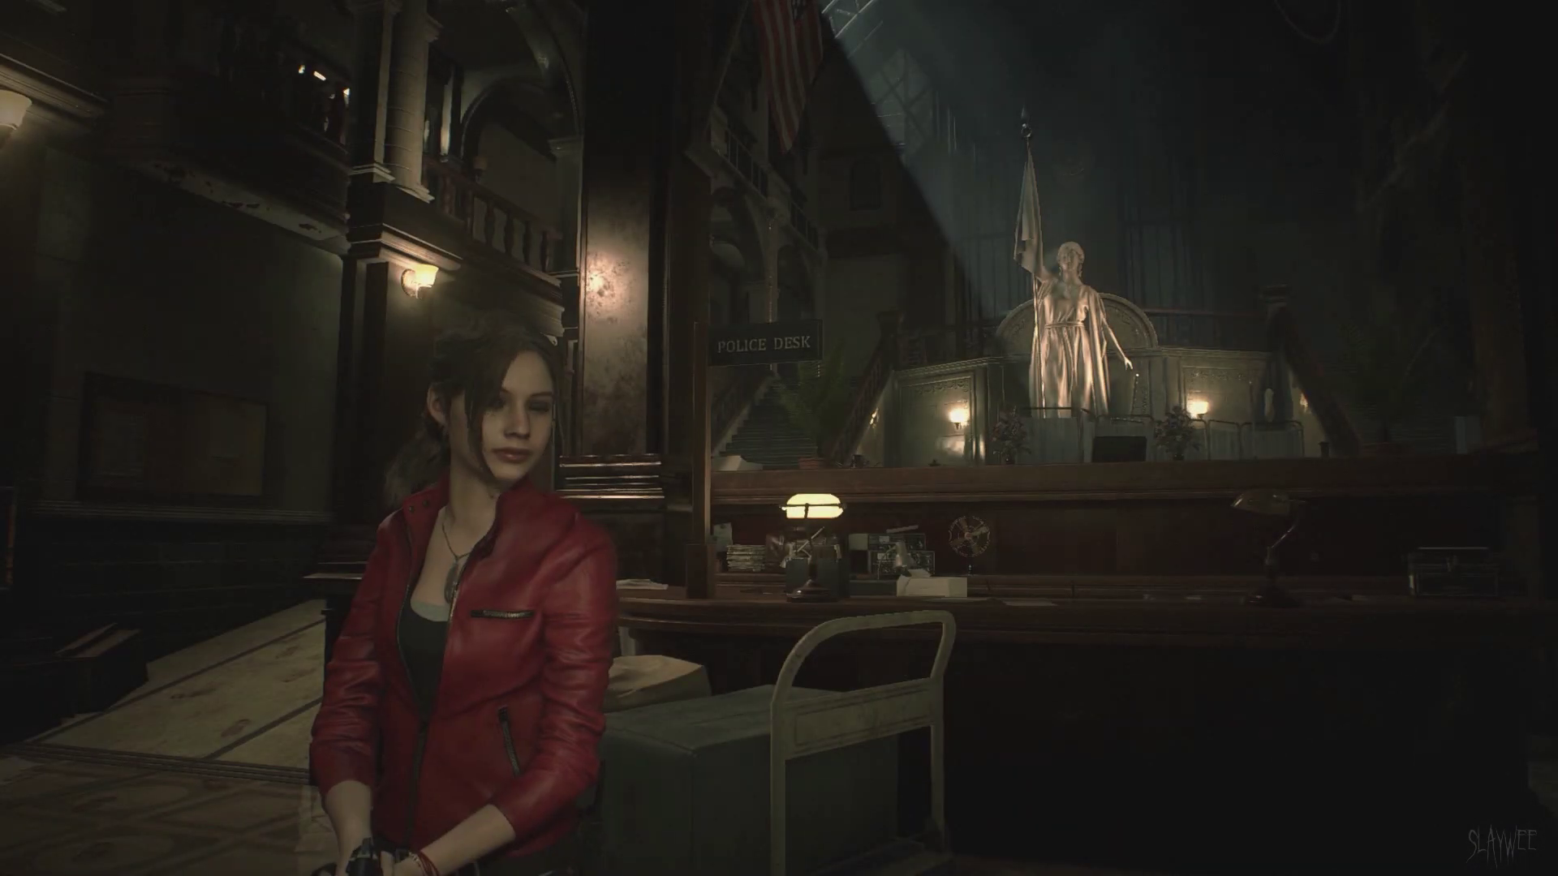
Quit the current game to the title screen and exit to the desktop.
{"action": "key", "text": "Up"}
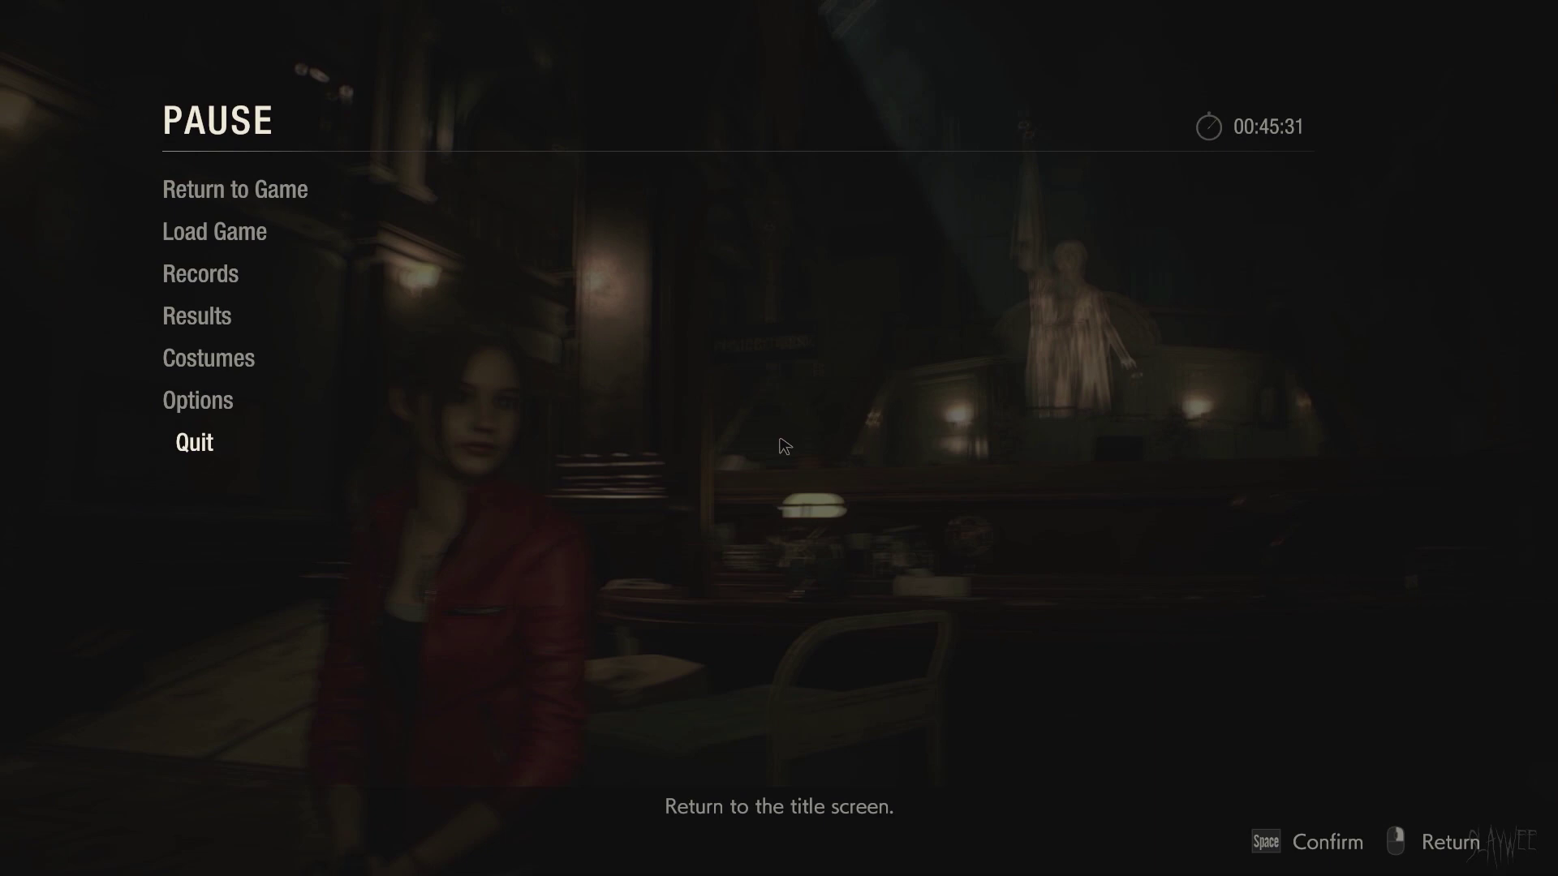
{"action": "key", "text": "space"}
{"action": "key", "text": "Up"}
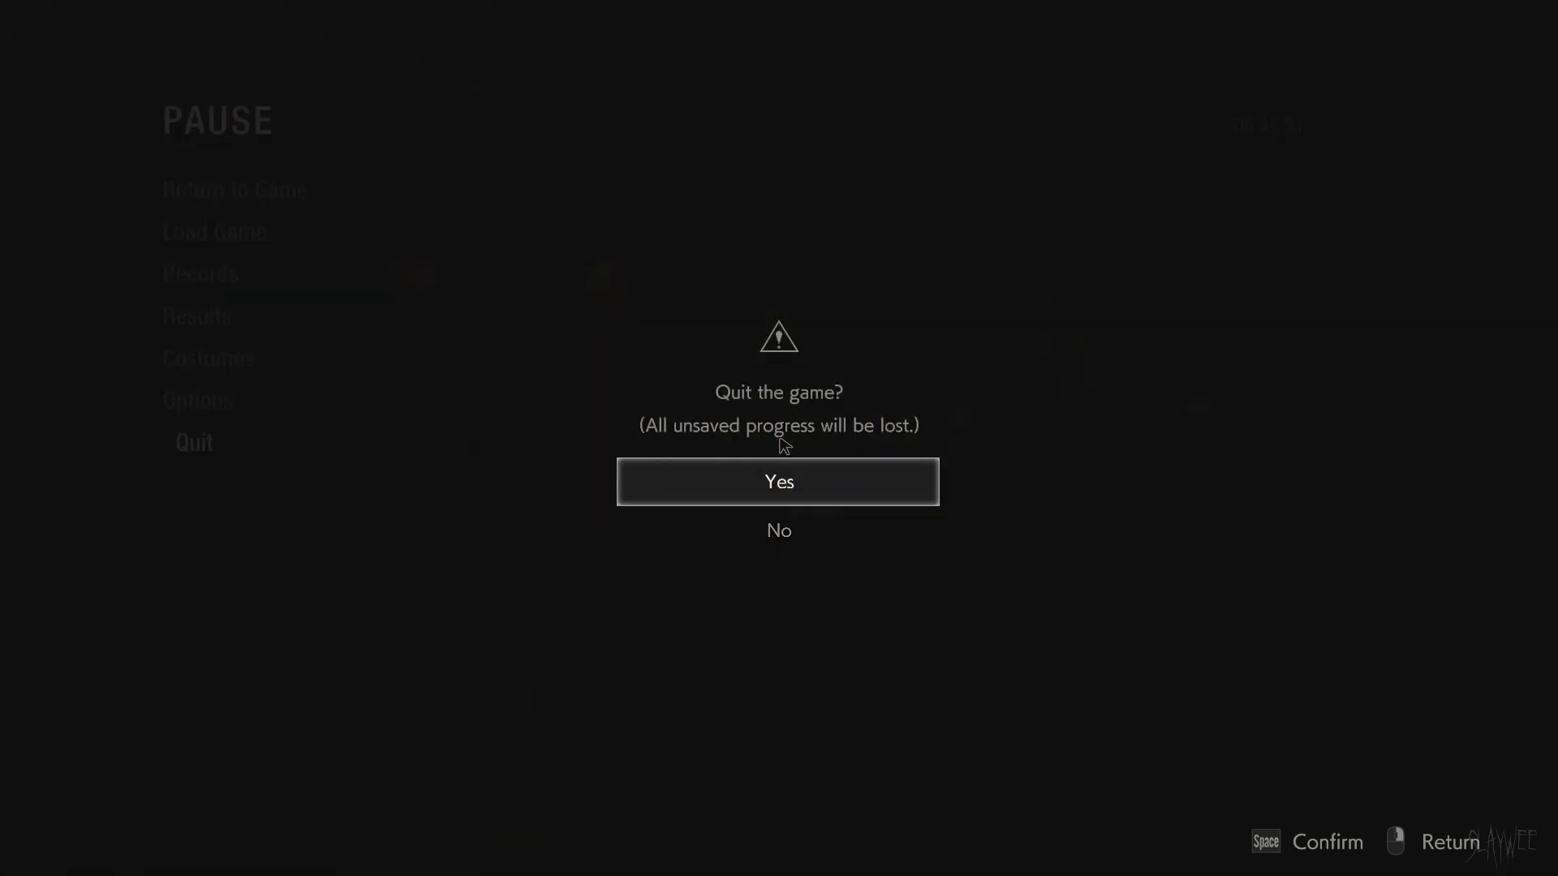
{"action": "key", "text": "space"}
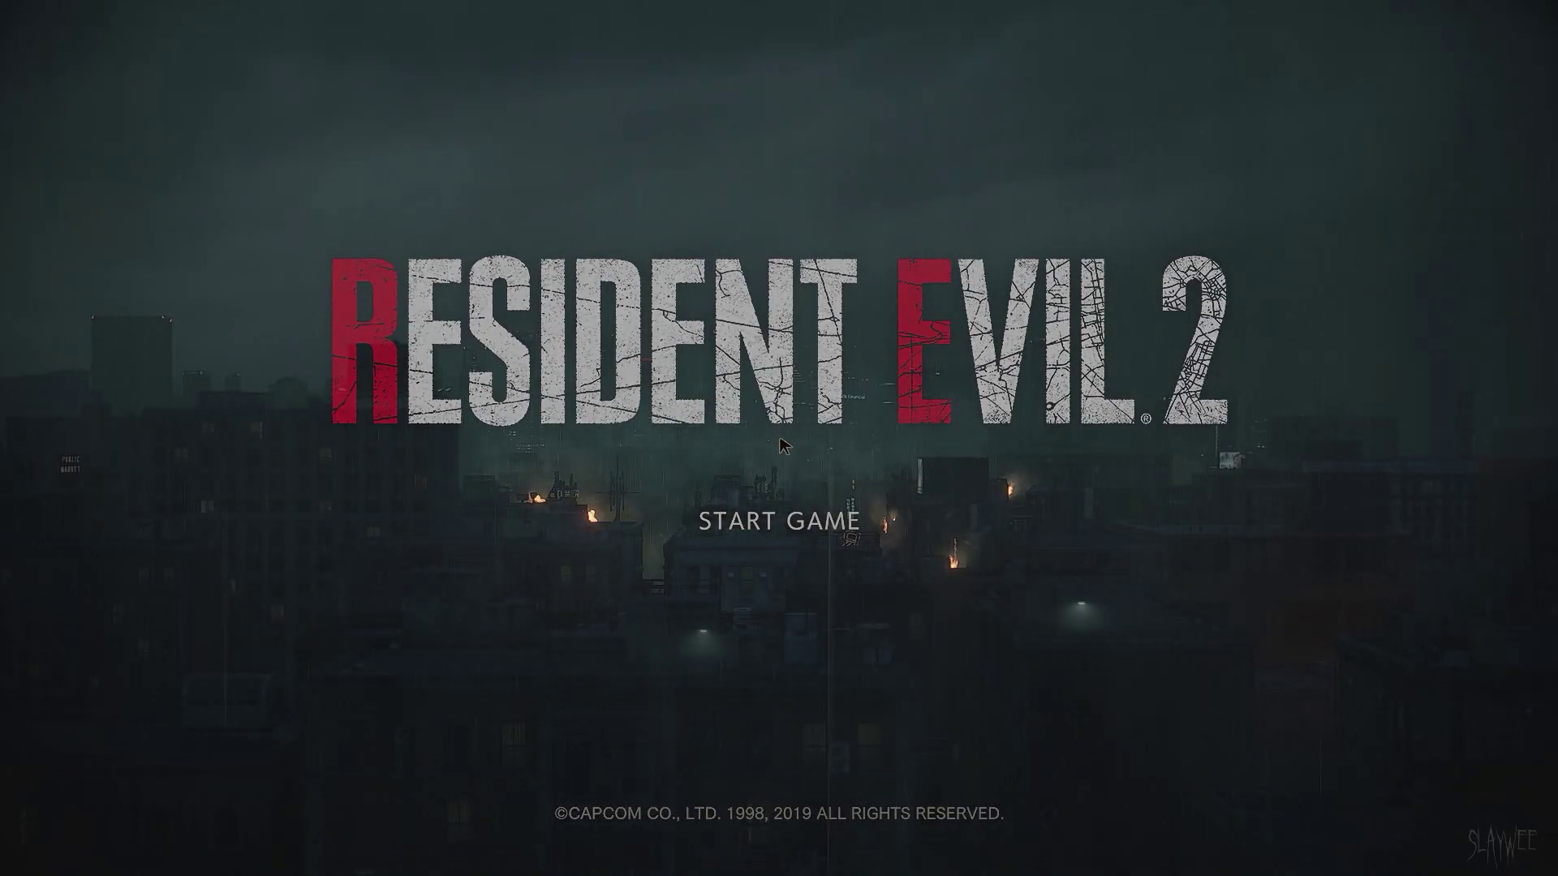
{"action": "key", "text": "Up"}
{"action": "key", "text": "space"}
{"action": "right_click", "coordinate": [781, 446]}
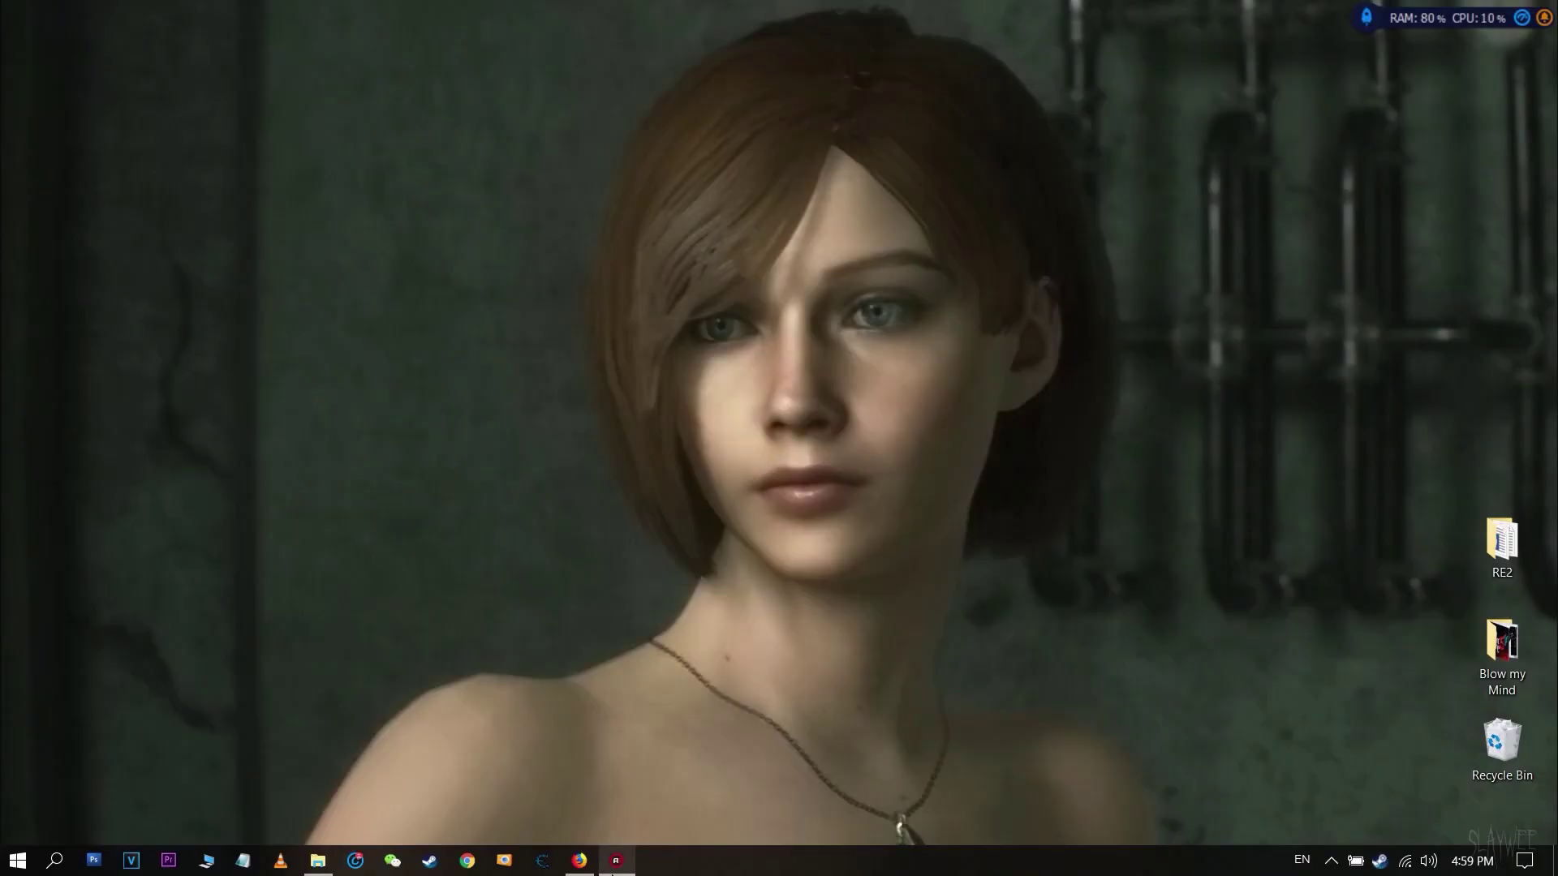
Switch to Firefox and search Google for "fluffyquack mod manager resident evil 2 remake".
{"action": "left_click", "coordinate": [581, 865]}
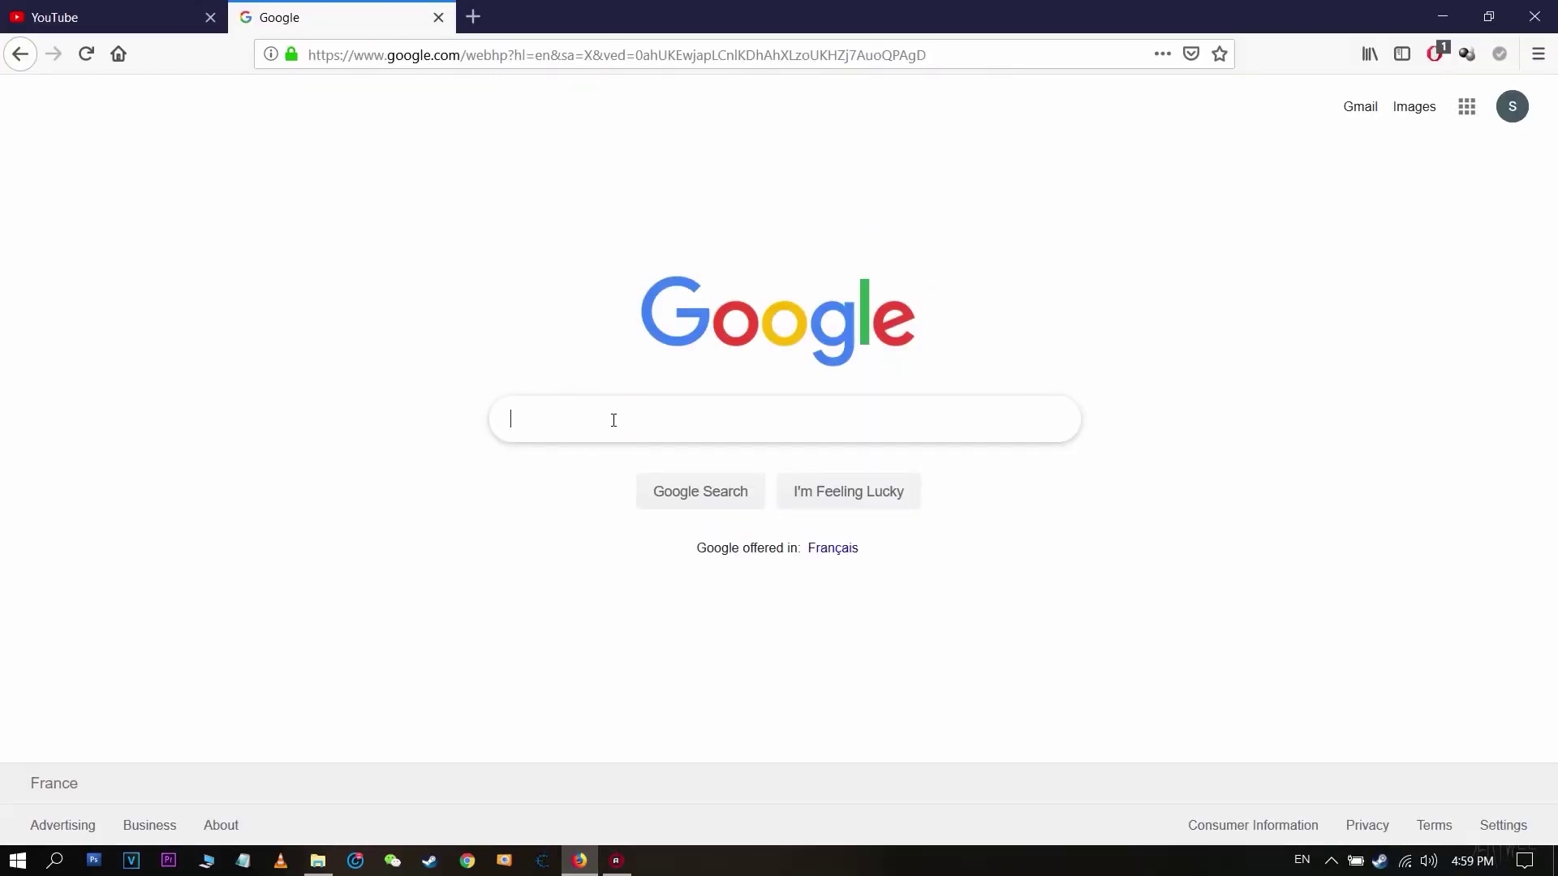
{"action": "type", "text": "flug f"}
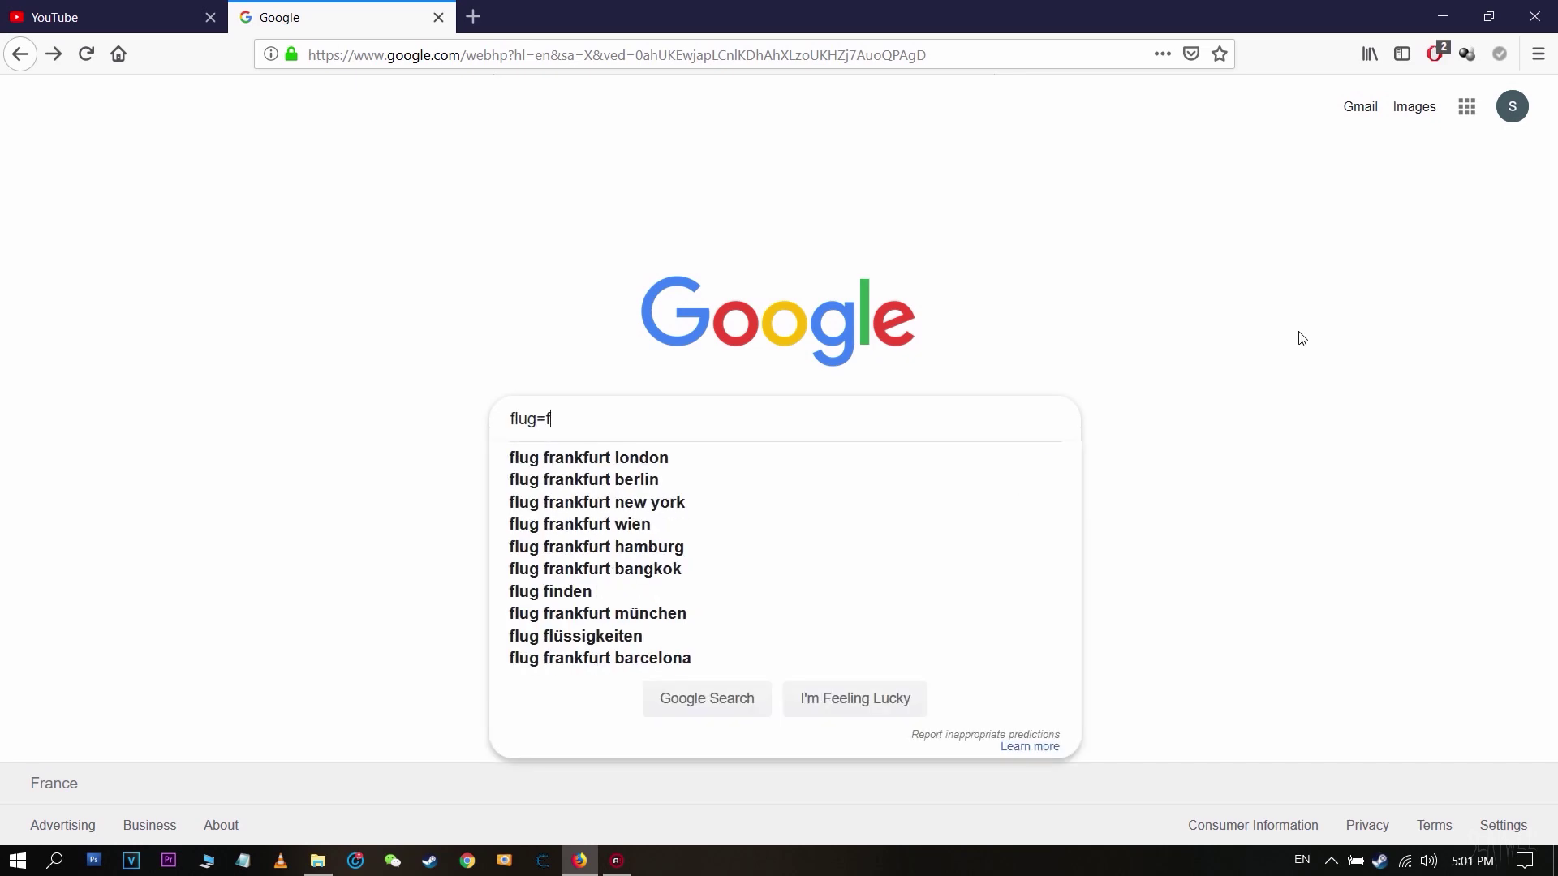
{"action": "key", "text": "BackSpace"}
{"action": "key", "text": "BackSpace"}
{"action": "key", "text": "BackSpace"}
{"action": "type", "text": "ffyqu"}
{"action": "key", "text": "Down"}
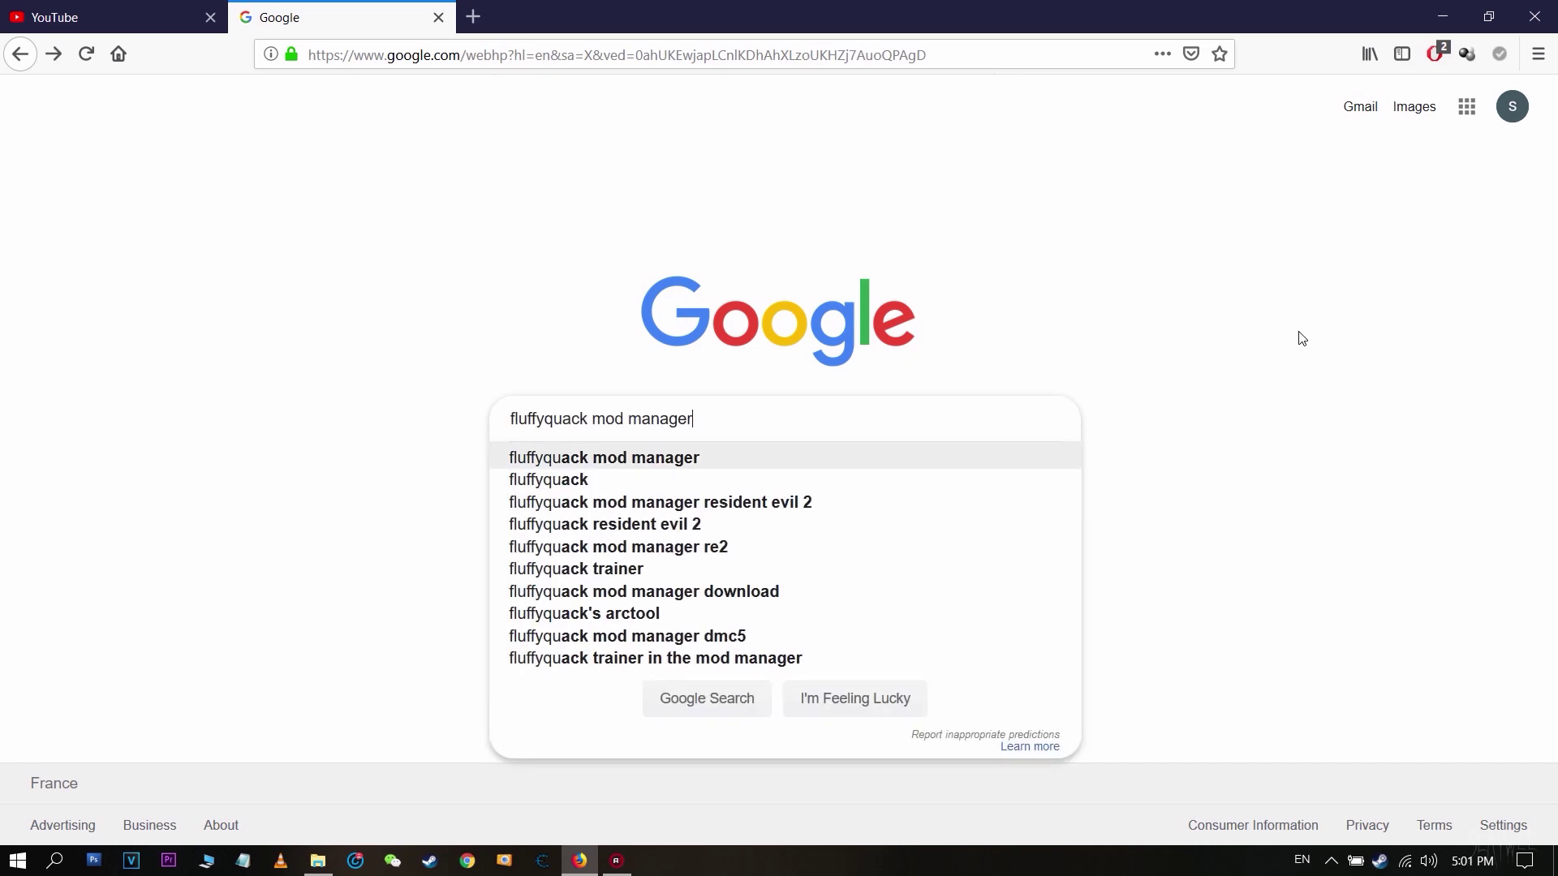
{"action": "type", "text": "res"}
{"action": "key", "text": "Down"}
{"action": "key", "text": "Down"}
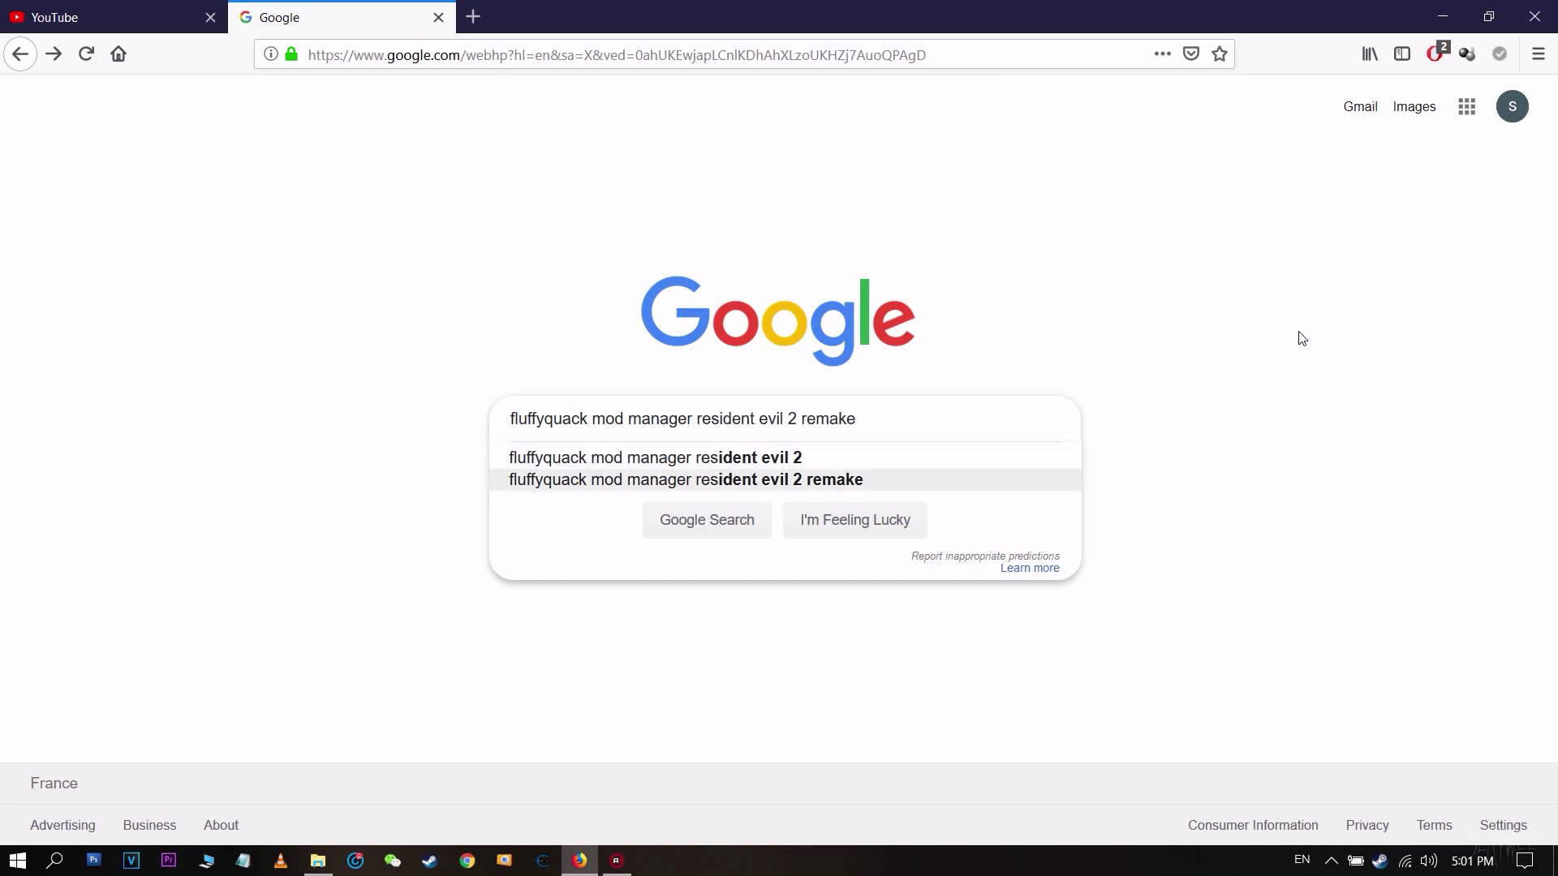
{"action": "key", "text": "Return"}
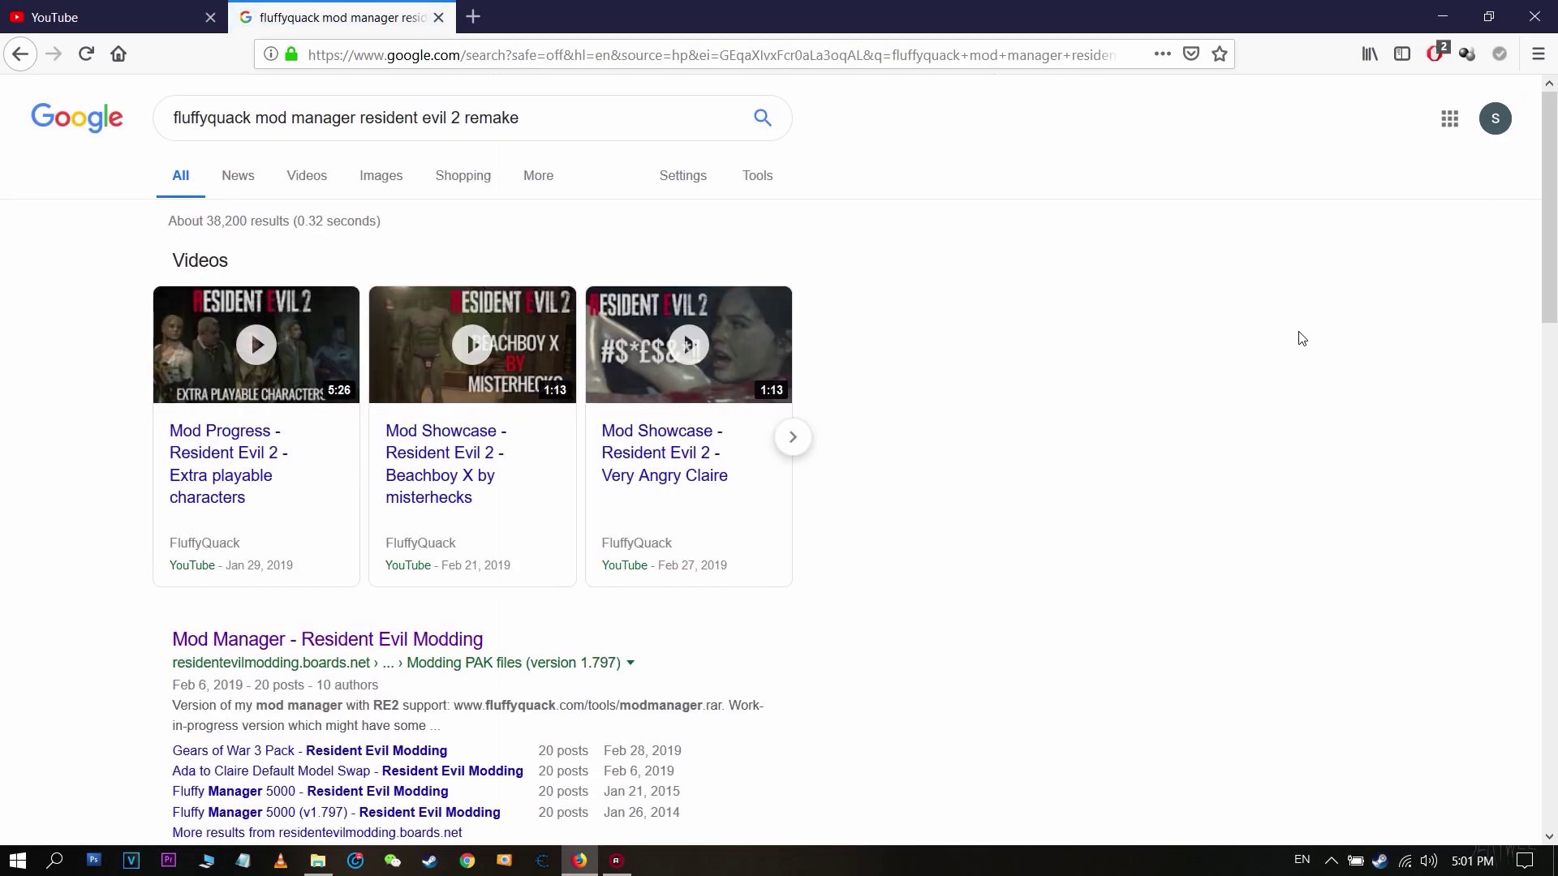
Open the "Mod Manager - Resident Evil Modding" search result in a new tab and switch to that tab.
{"action": "scroll", "coordinate": [1301, 338], "scroll_direction": "down", "scroll_amount": 2}
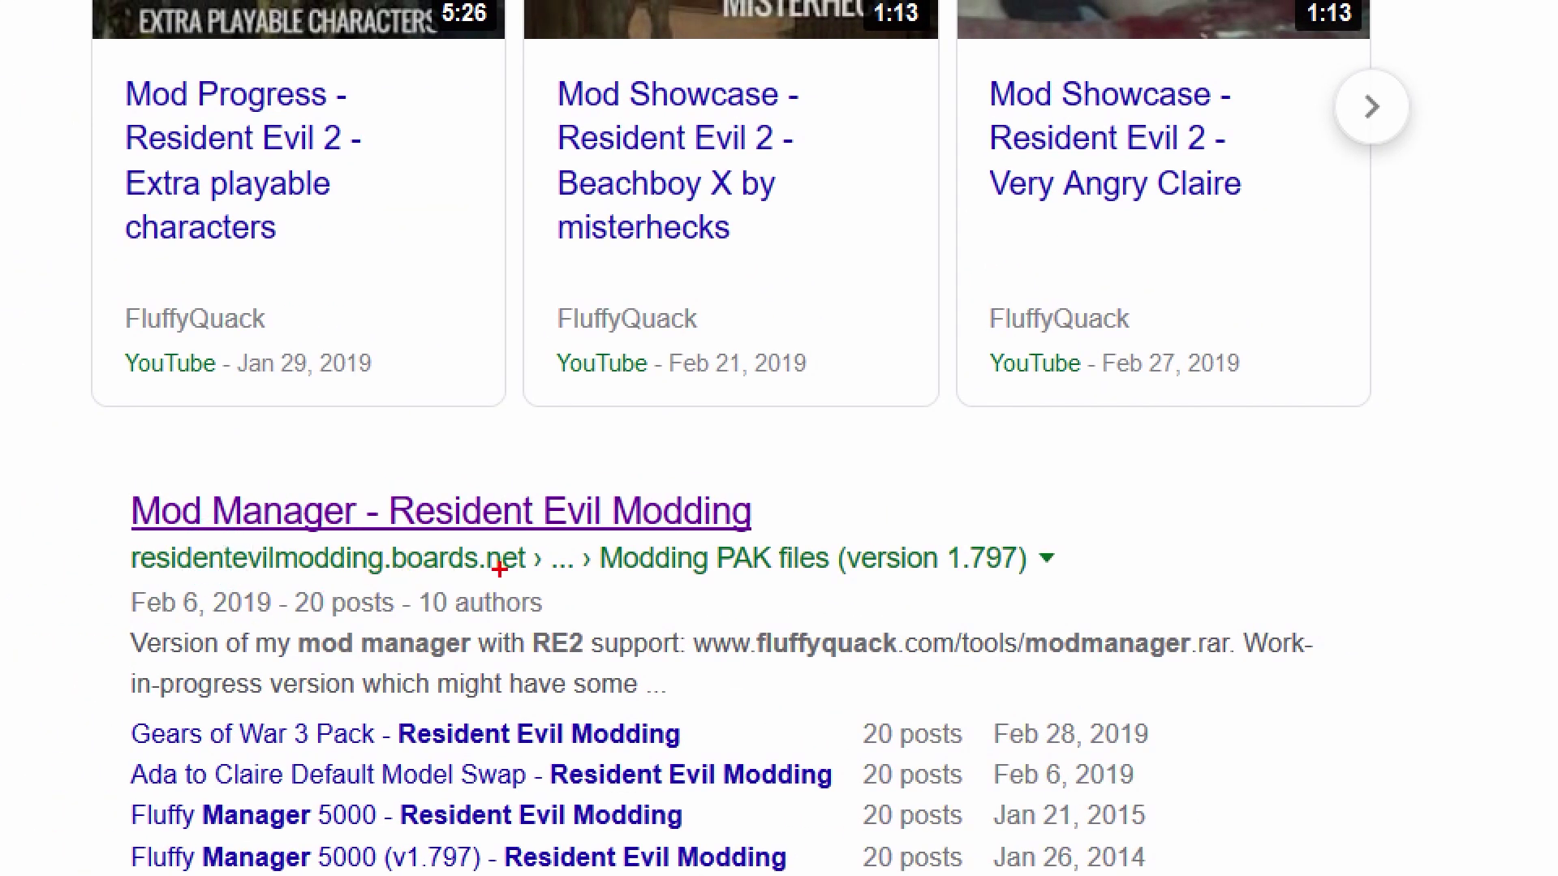
{"action": "scroll", "coordinate": [509, 526], "scroll_direction": "down", "scroll_amount": 2}
{"action": "left_click", "coordinate": [509, 525]}
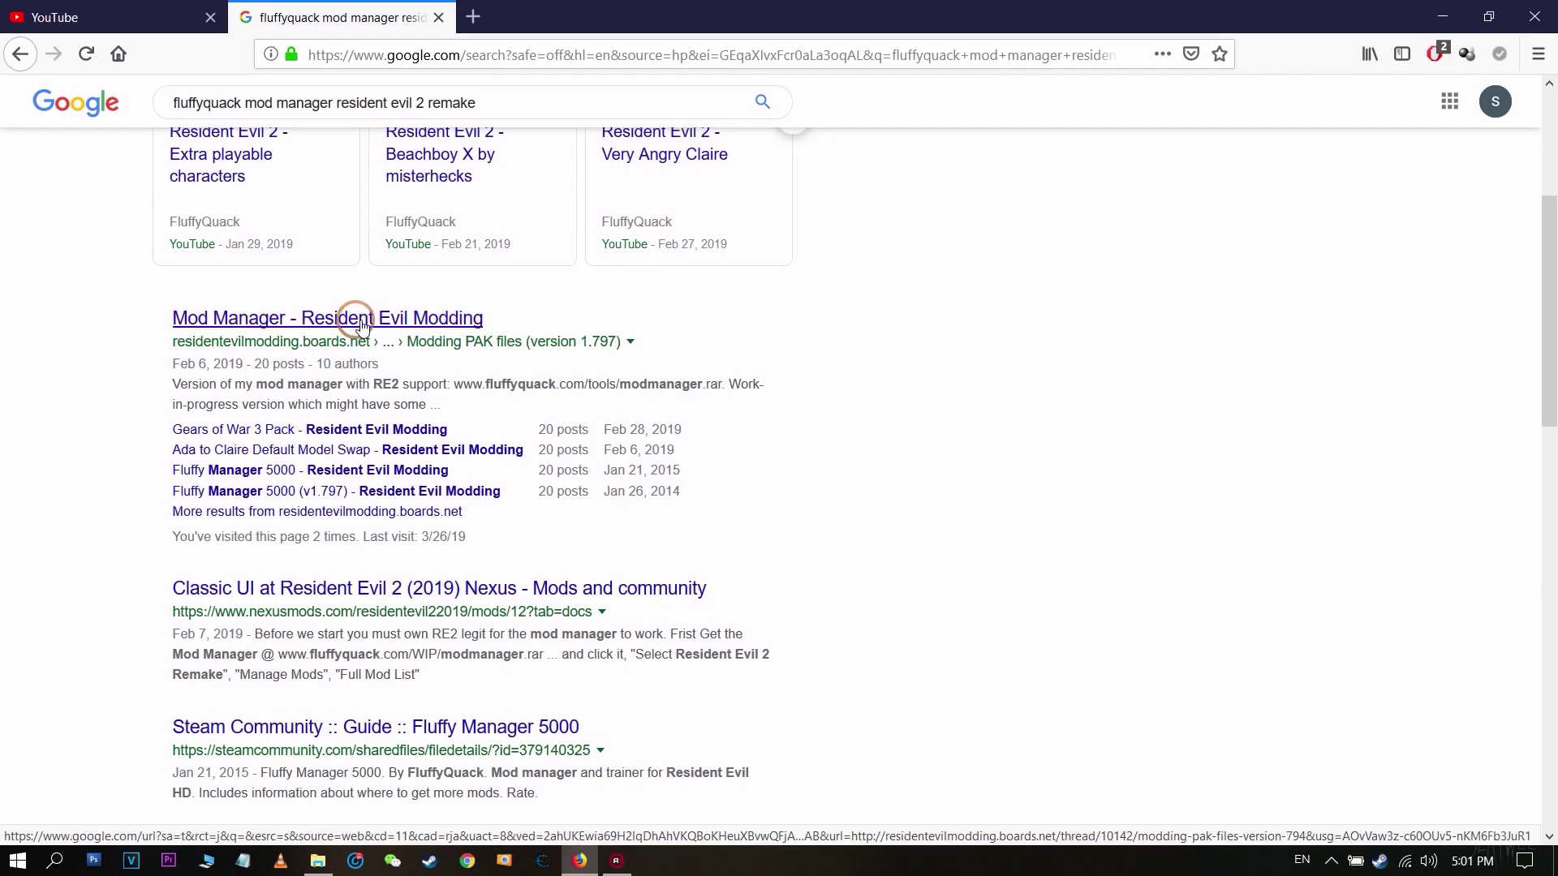
{"action": "right_click", "coordinate": [361, 325]}
{"action": "left_click", "coordinate": [397, 331]}
{"action": "scroll", "coordinate": [391, 335], "scroll_direction": "down", "scroll_amount": 6}
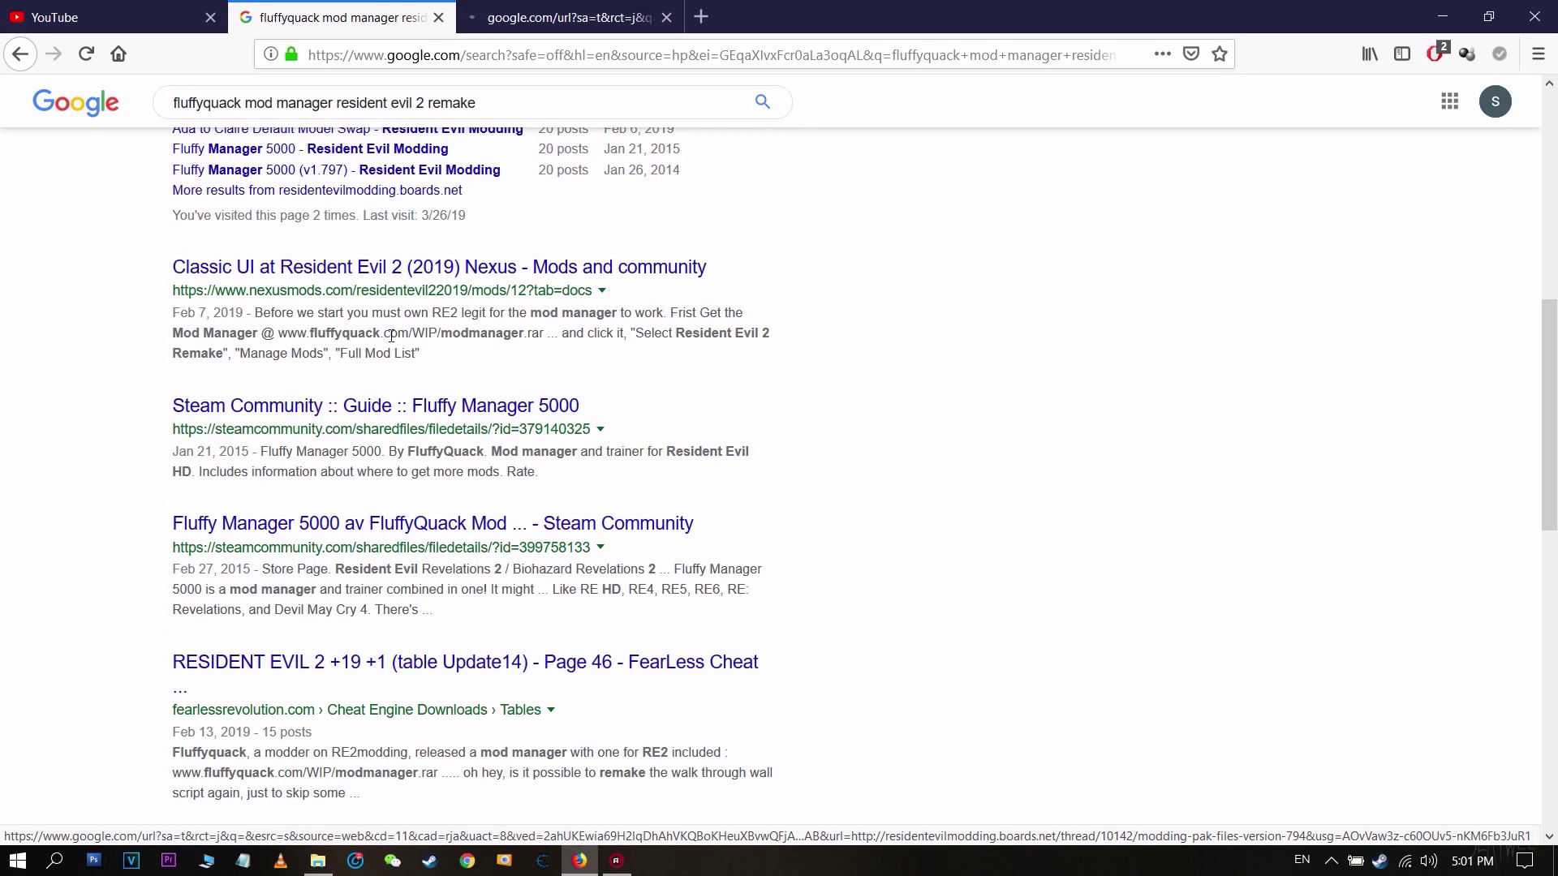
{"action": "scroll", "coordinate": [391, 335], "scroll_direction": "up", "scroll_amount": 2}
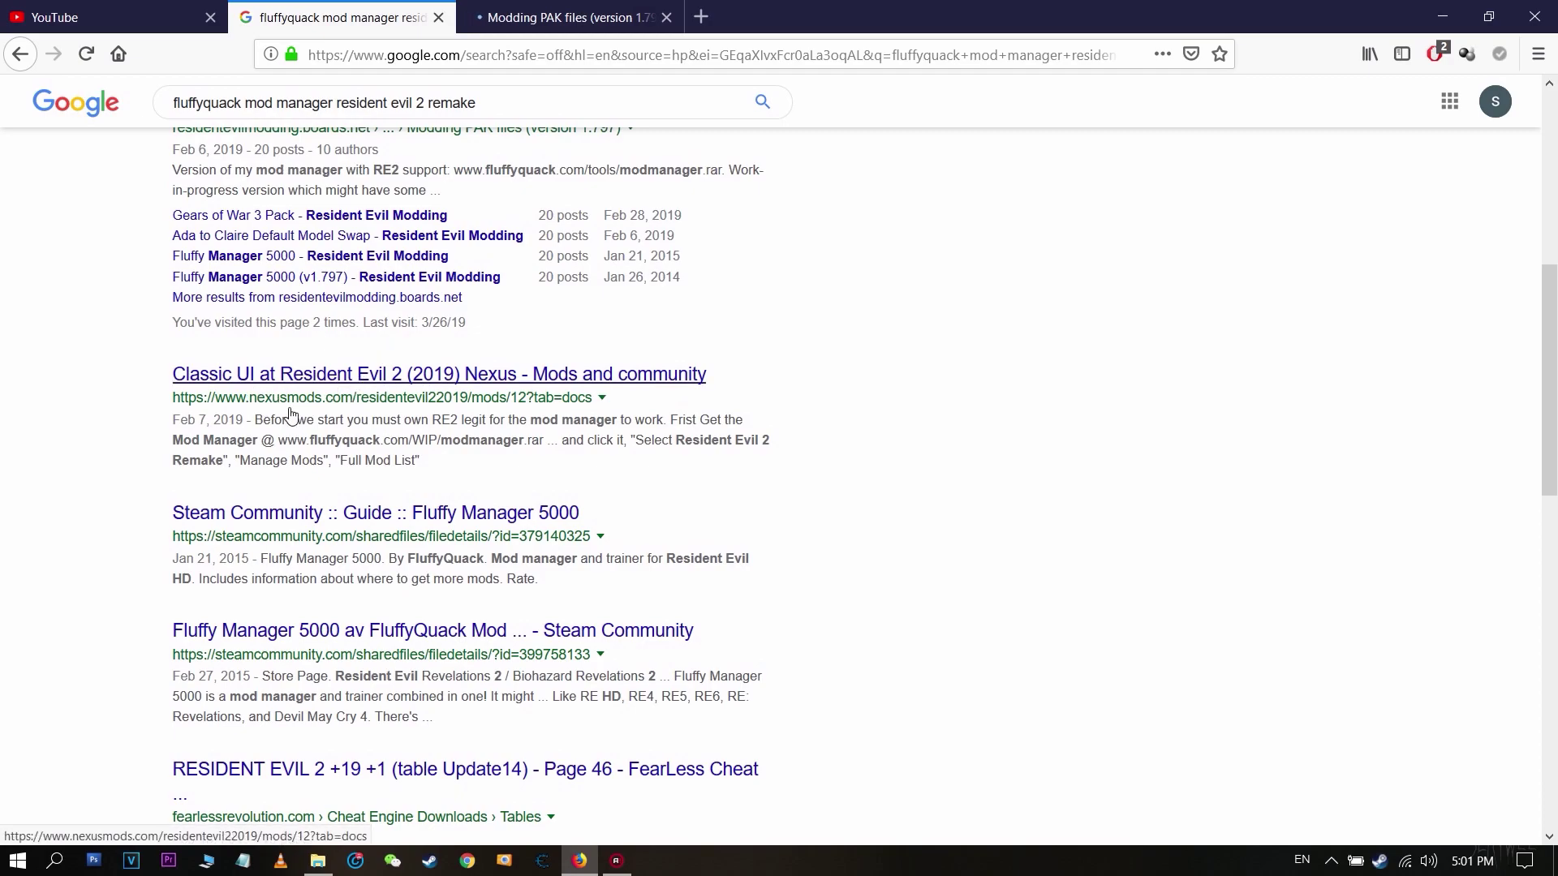
{"action": "scroll", "coordinate": [290, 413], "scroll_direction": "down", "scroll_amount": 7}
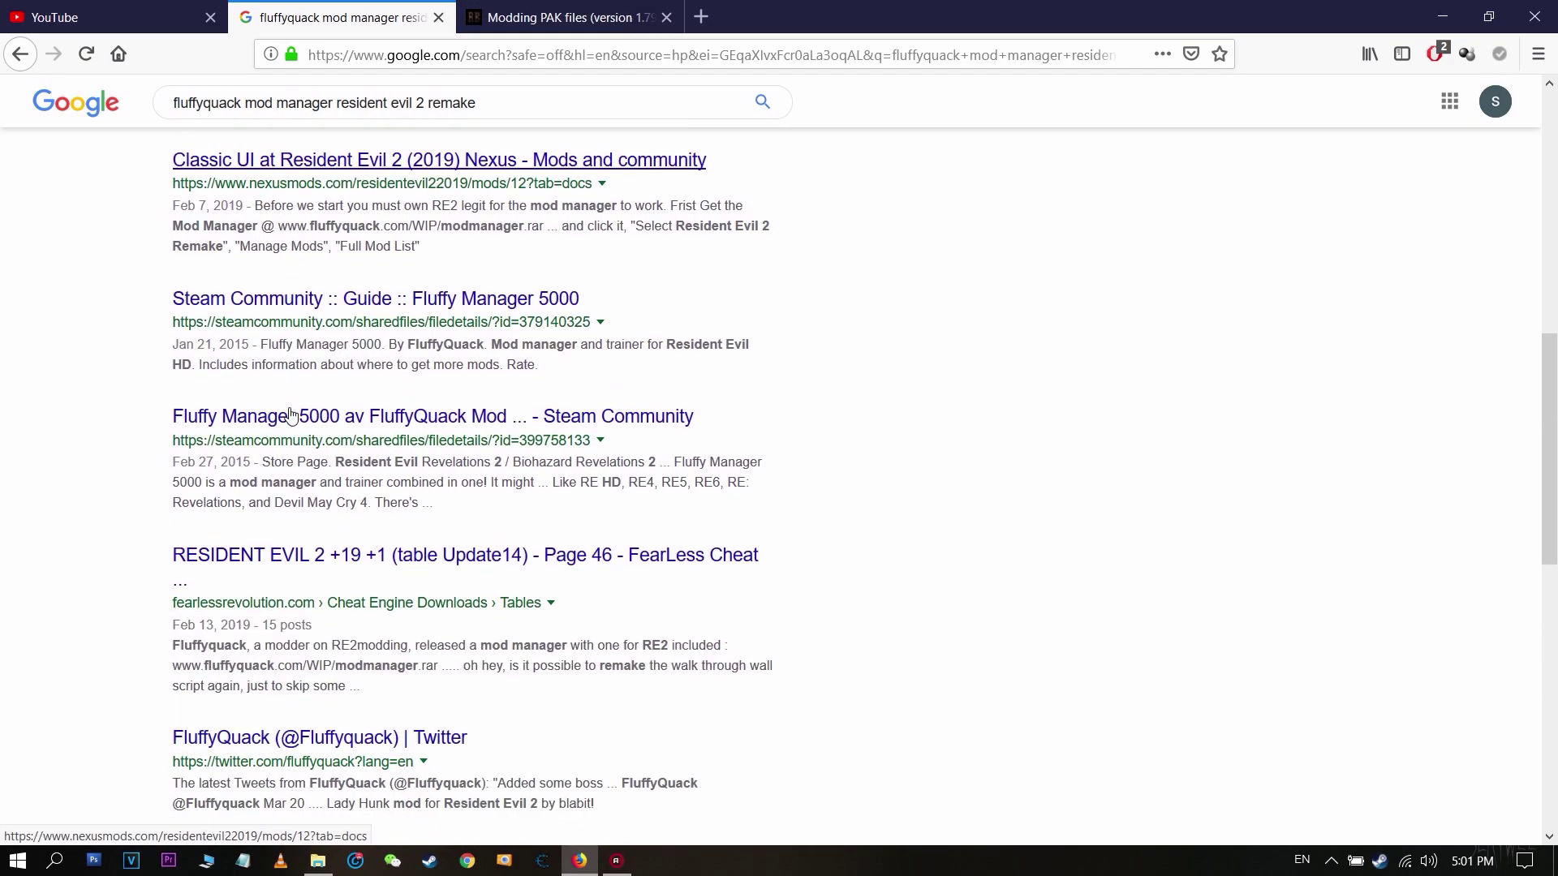
{"action": "scroll", "coordinate": [290, 414], "scroll_direction": "up", "scroll_amount": 6}
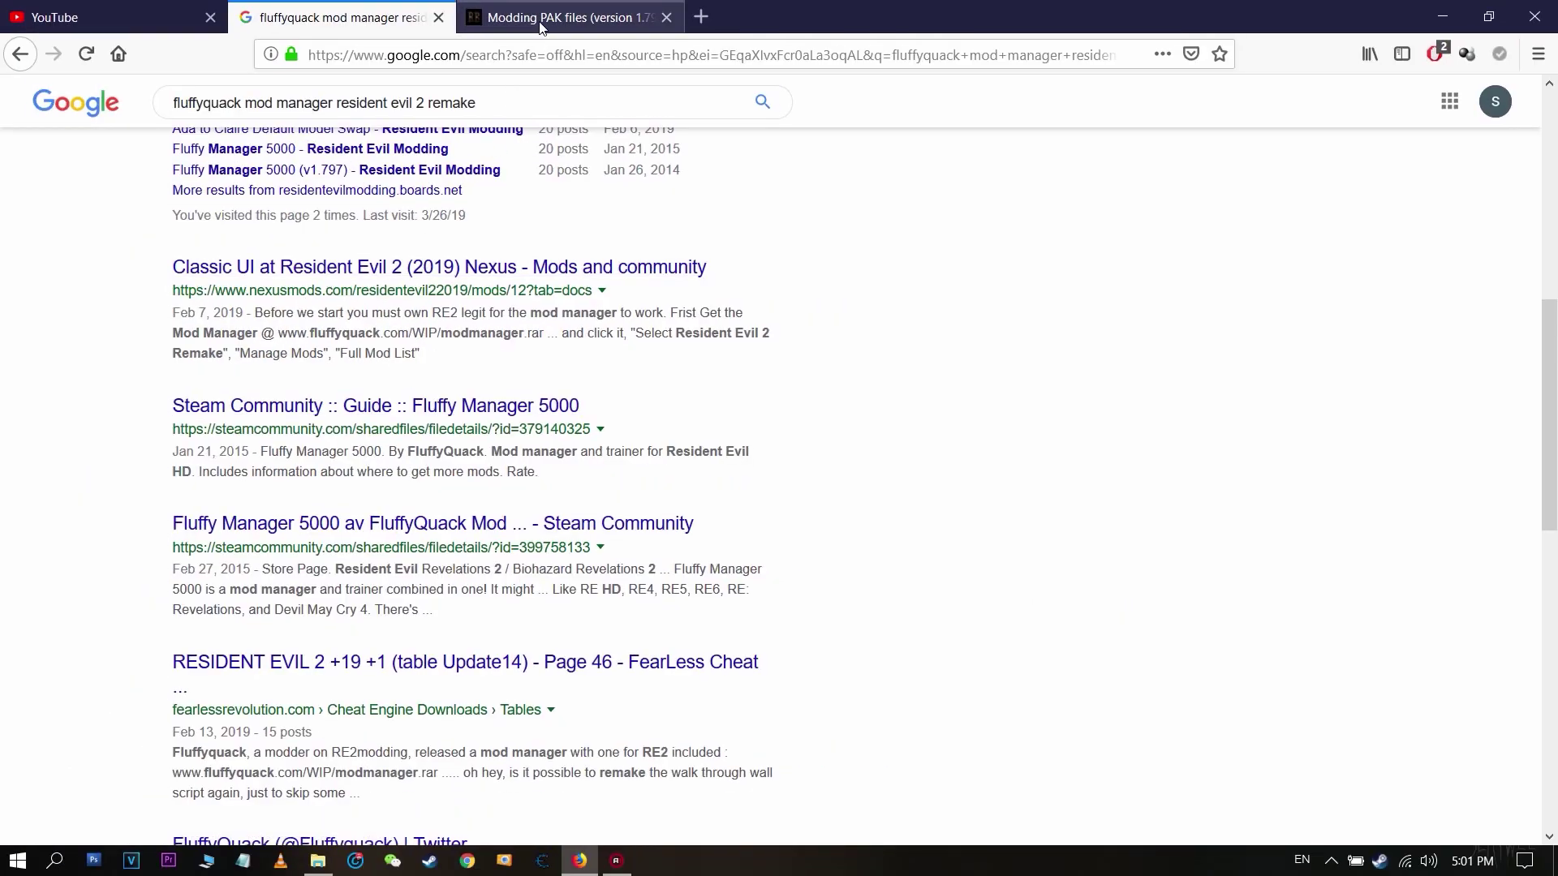
{"action": "left_click", "coordinate": [542, 24]}
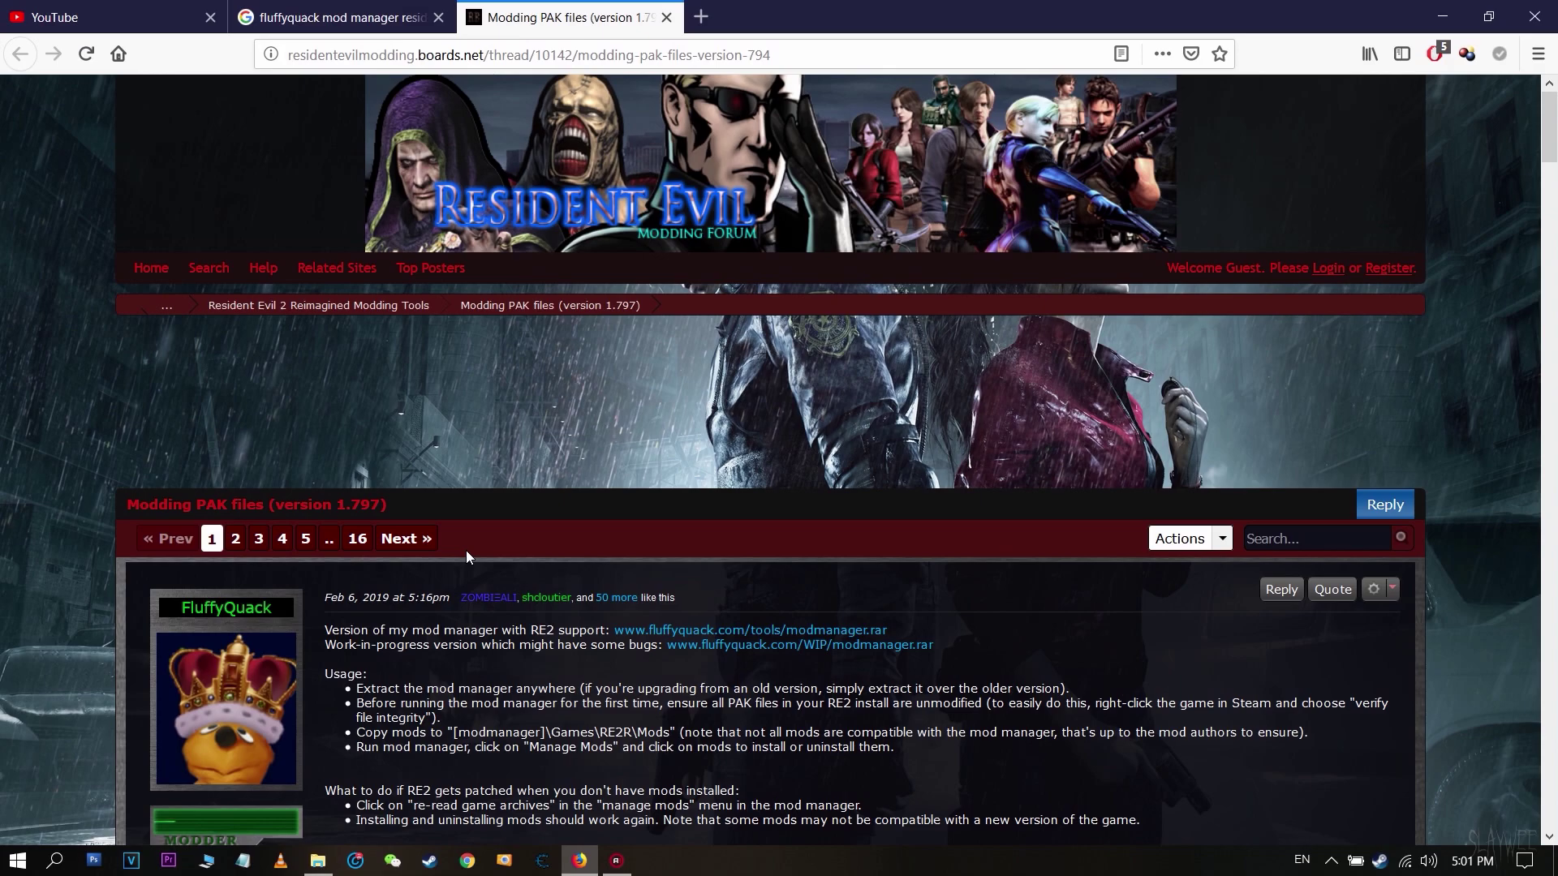
Download modmanager.rar through the RE2-support version link in the first forum post and minimize the finished download's window.
{"action": "scroll", "coordinate": [466, 550], "scroll_direction": "down", "scroll_amount": 2}
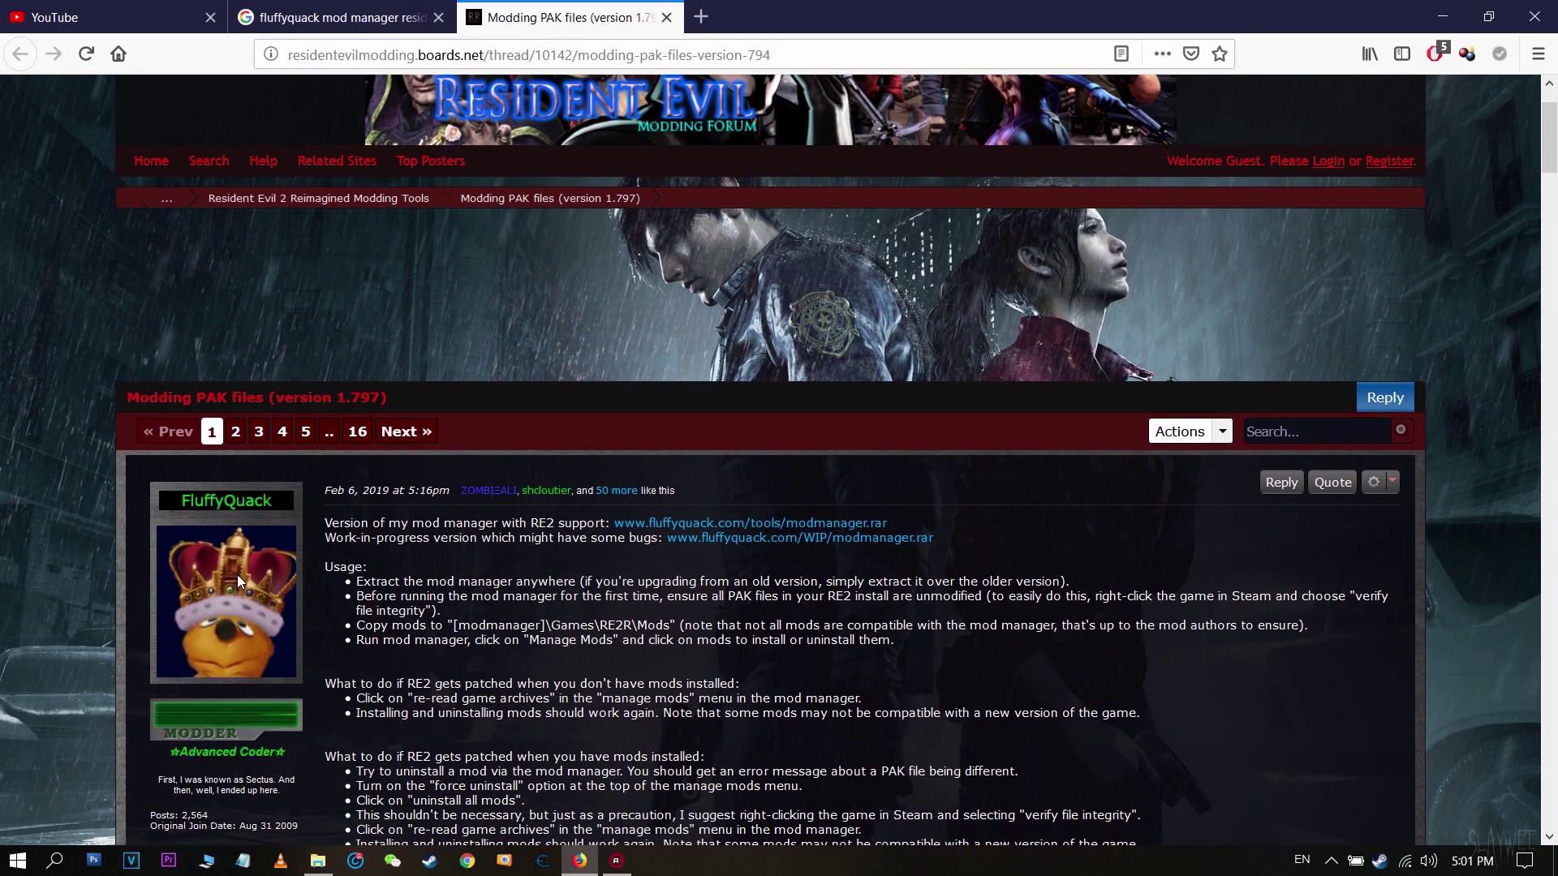
{"action": "scroll", "coordinate": [237, 574], "scroll_direction": "down", "scroll_amount": 2}
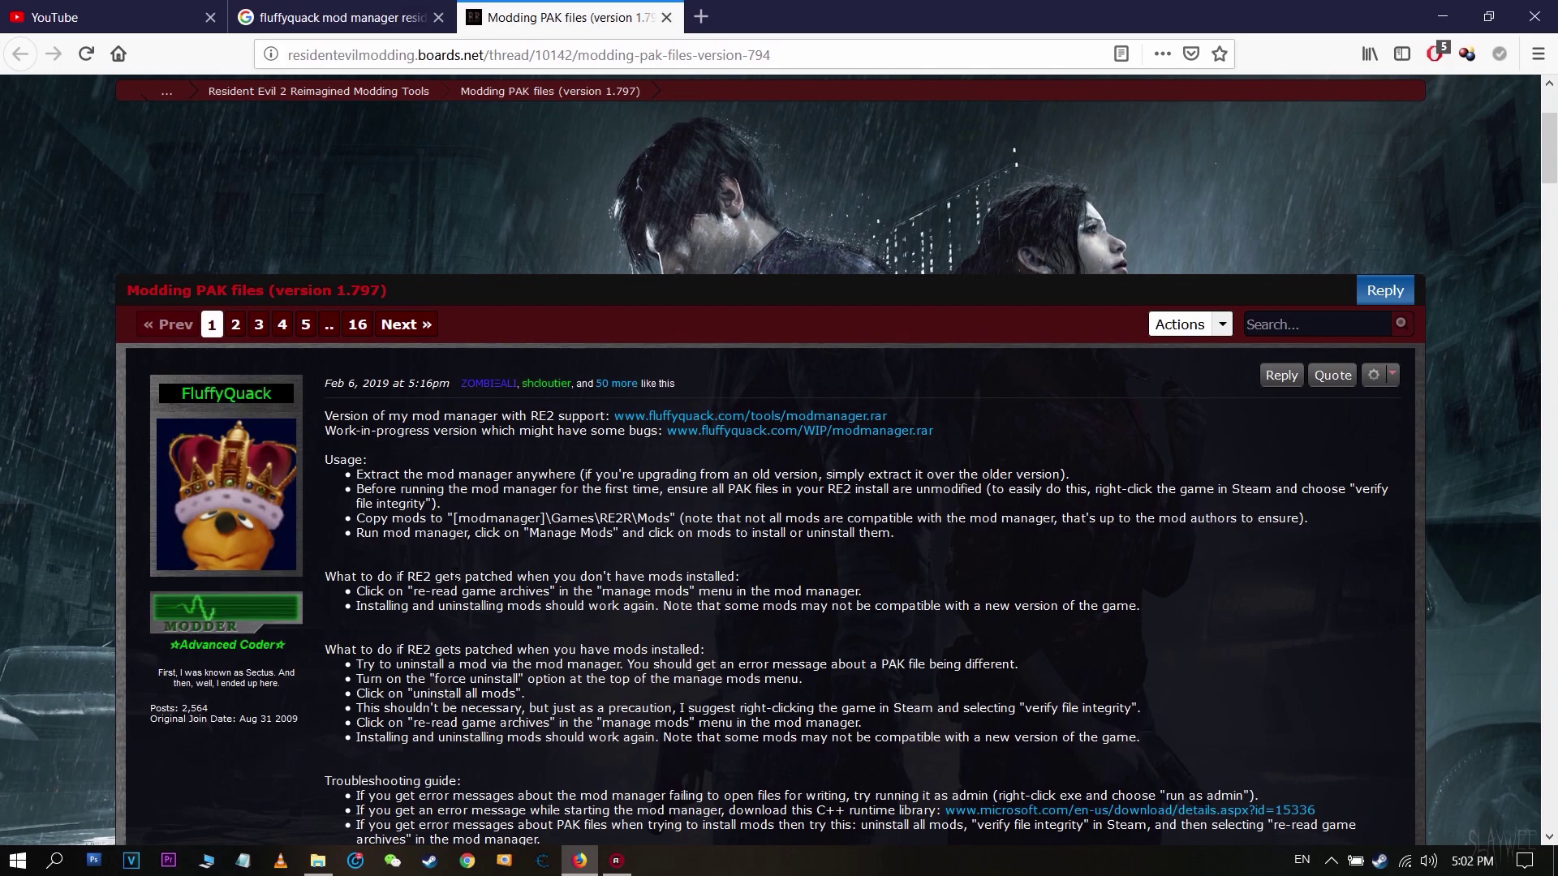
{"action": "scroll", "coordinate": [454, 581], "scroll_direction": "down", "scroll_amount": 5}
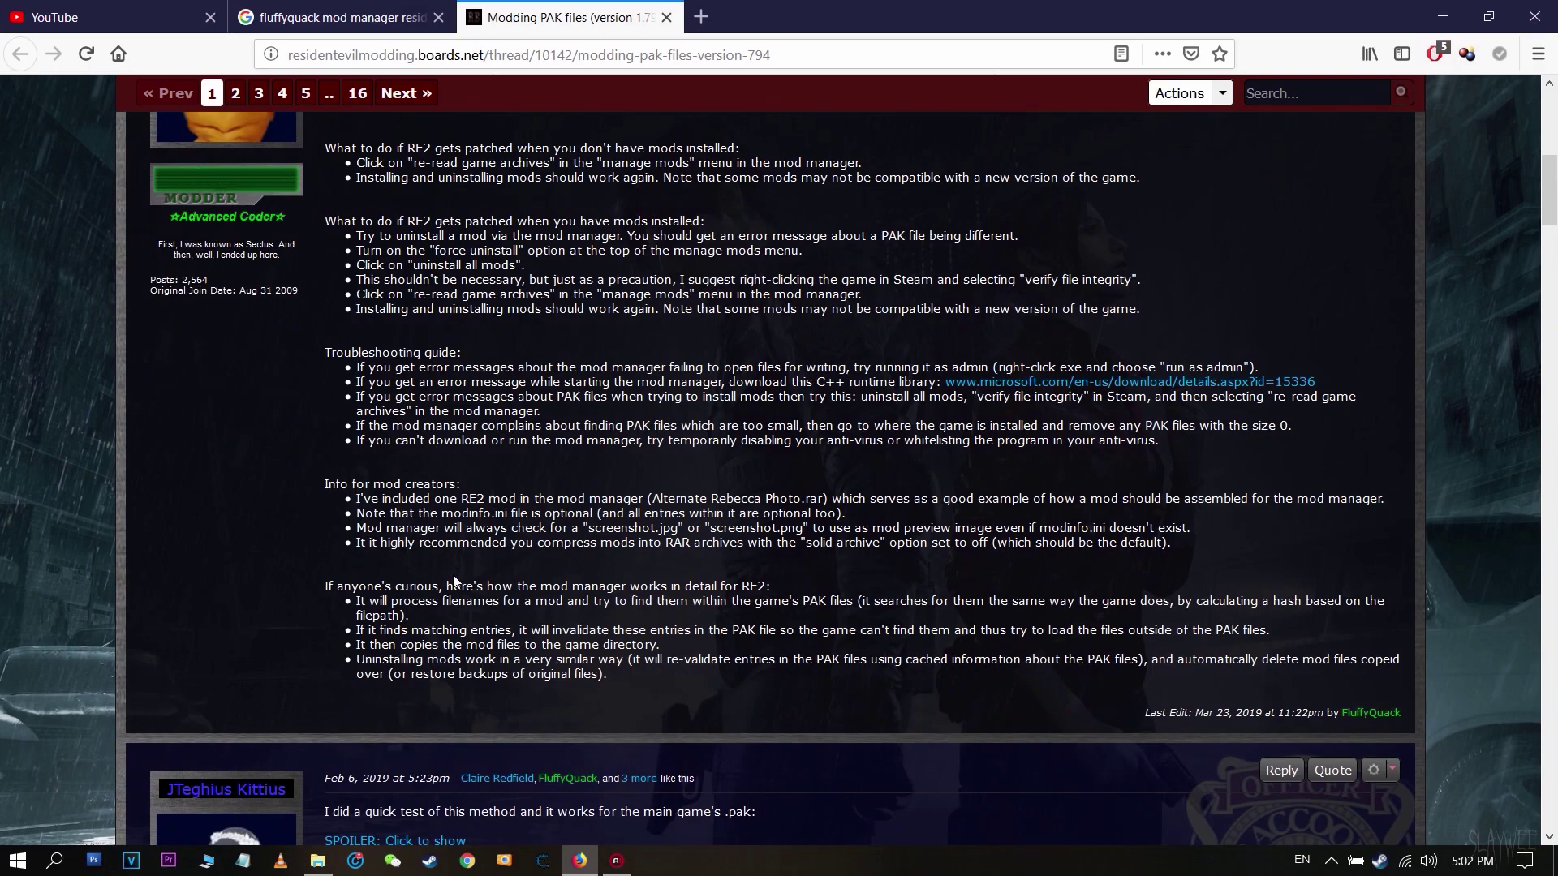
{"action": "scroll", "coordinate": [452, 576], "scroll_direction": "down", "scroll_amount": 6}
{"action": "scroll", "coordinate": [452, 576], "scroll_direction": "up", "scroll_amount": 8}
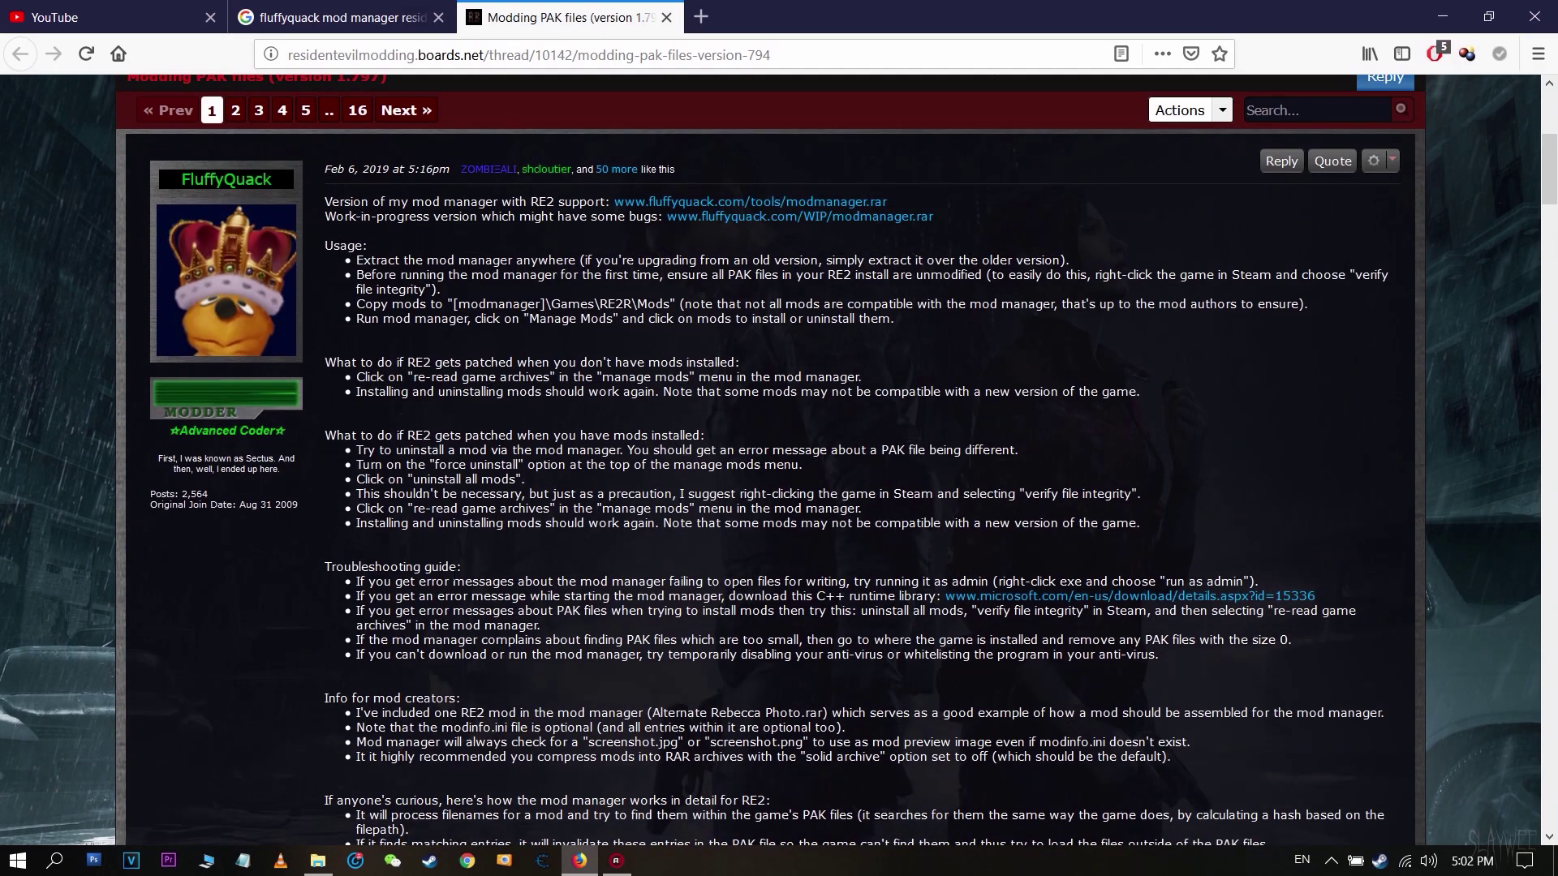
{"action": "scroll", "coordinate": [453, 574], "scroll_direction": "up", "scroll_amount": 3}
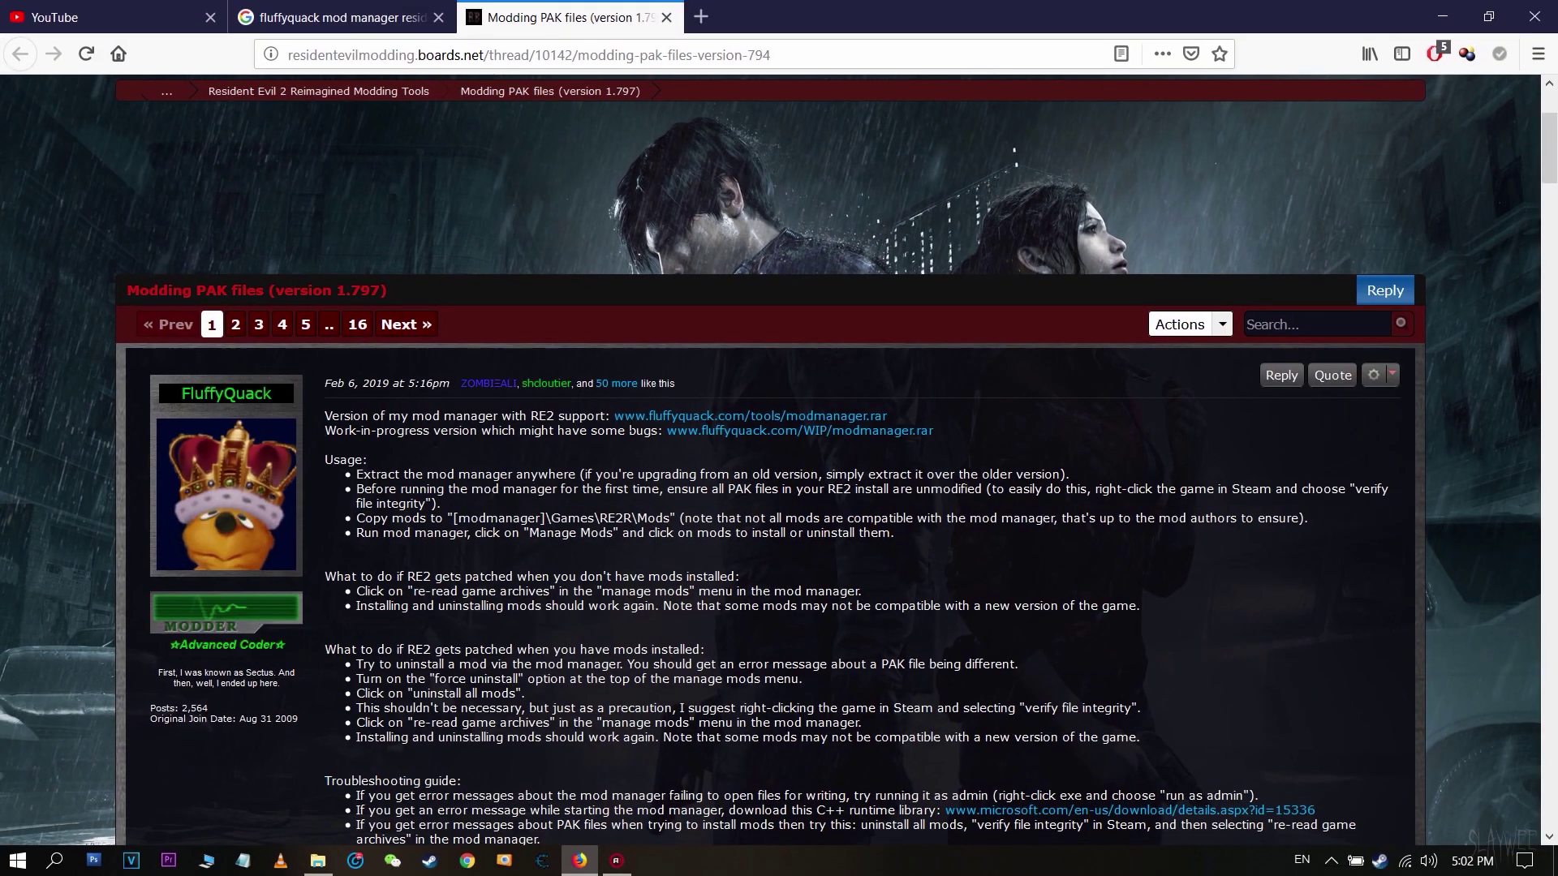
{"action": "left_click", "coordinate": [634, 417]}
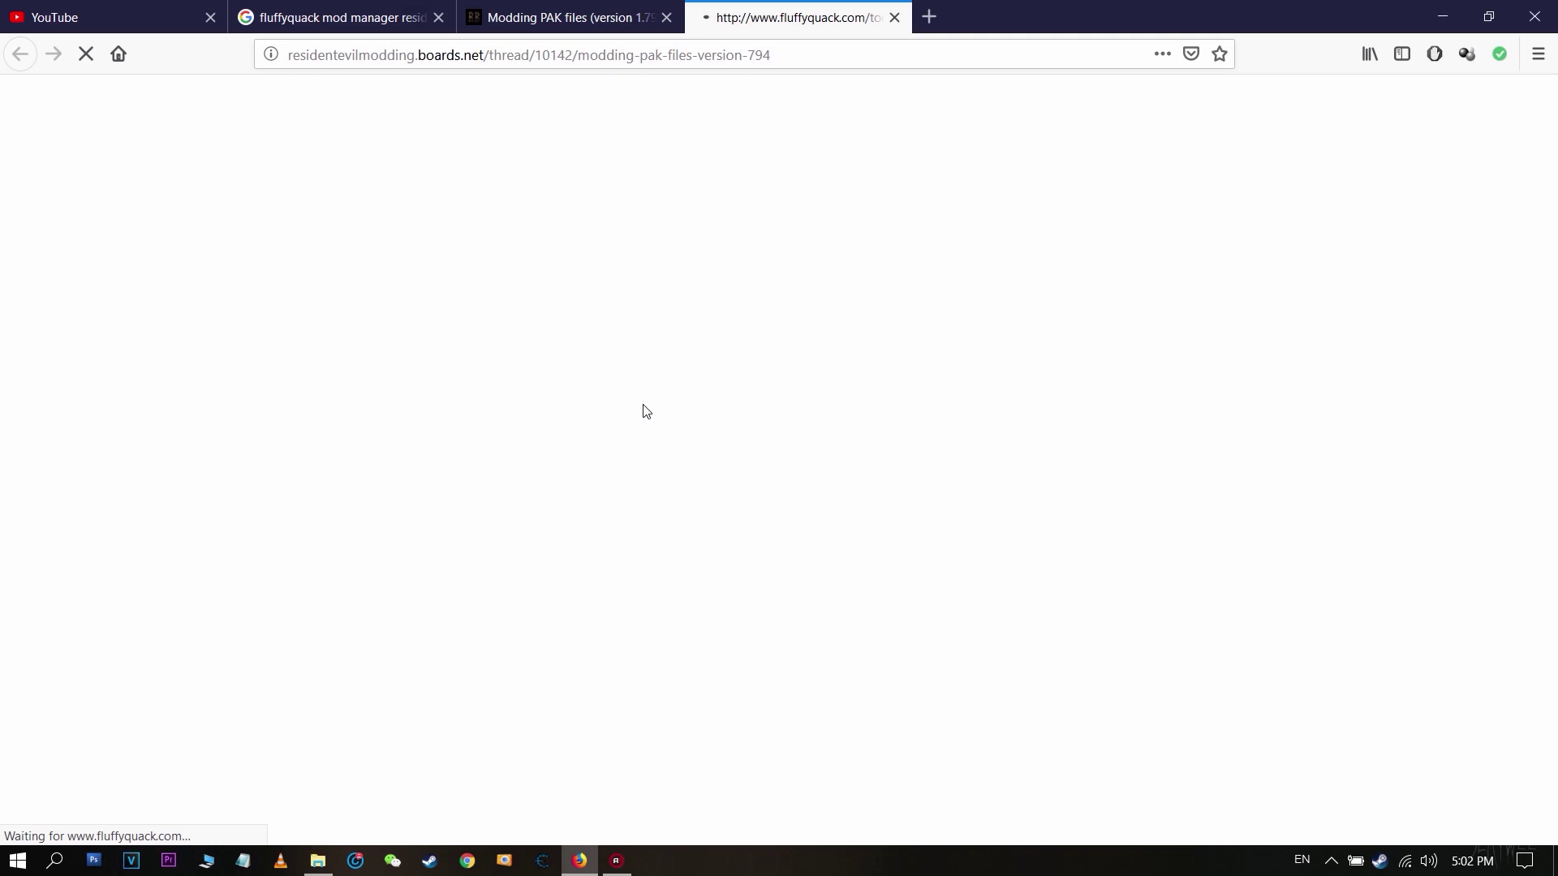
{"action": "left_click", "coordinate": [772, 526]}
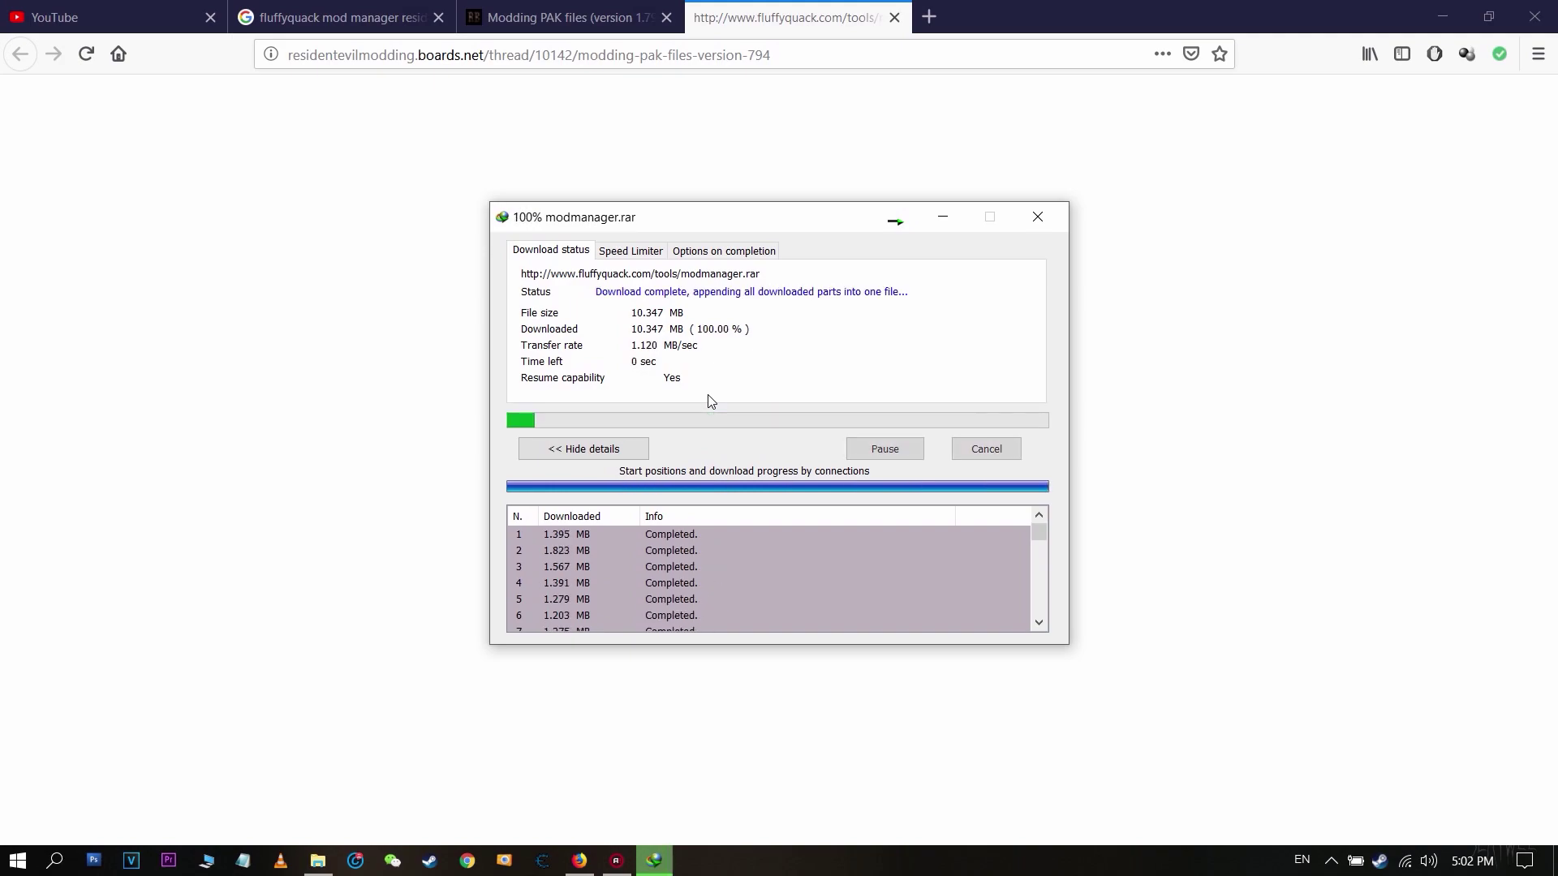
{"action": "left_click", "coordinate": [513, 10]}
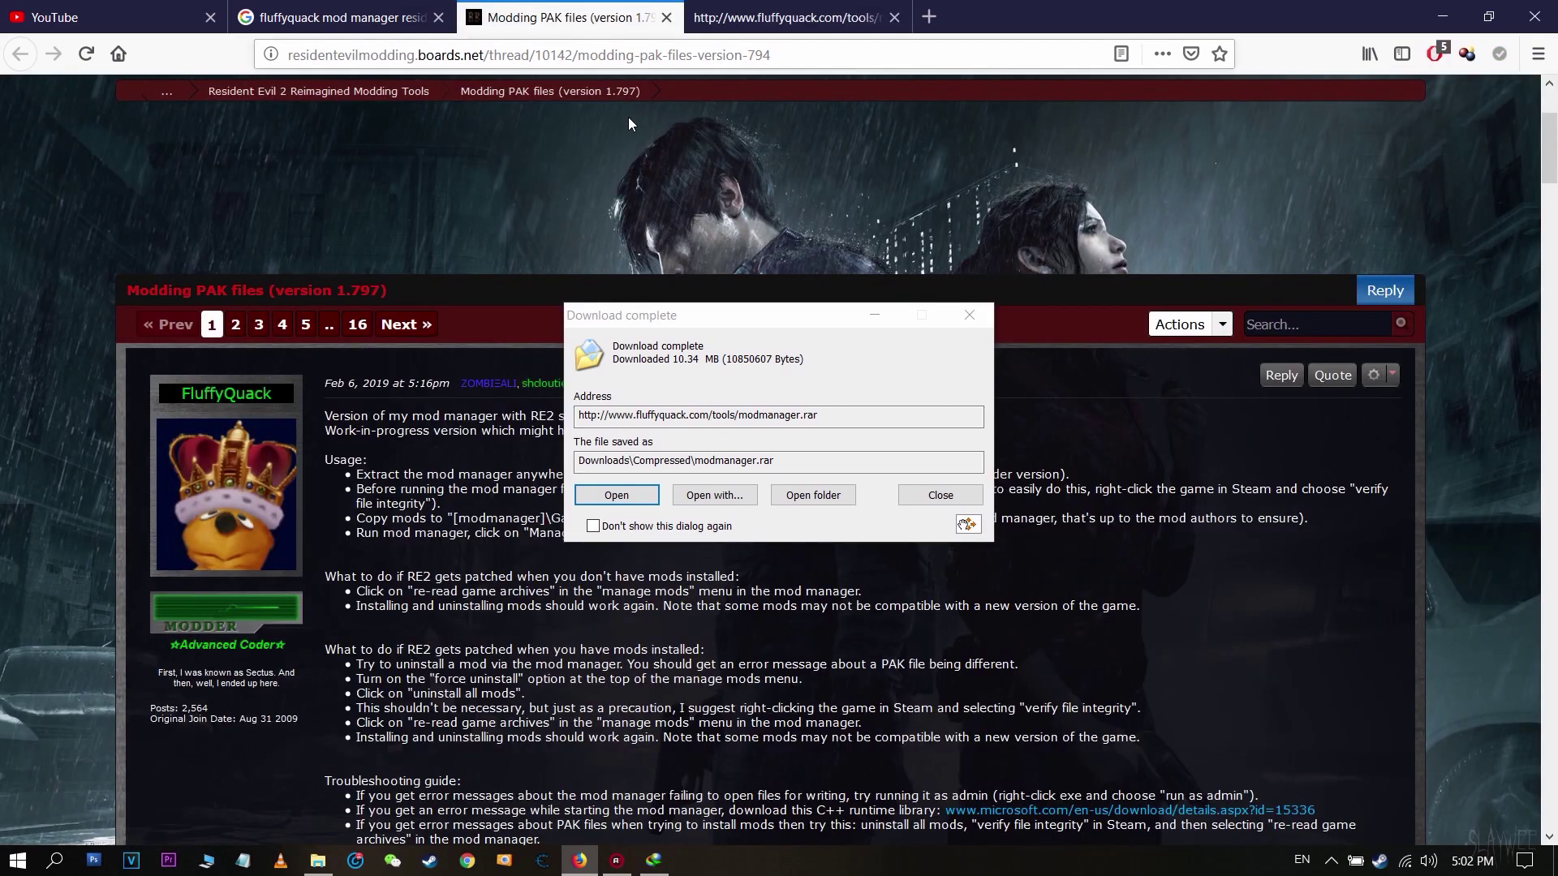
{"action": "left_click", "coordinate": [876, 315]}
Search Google for "nexus mods resident evil 2" in the existing search tab and open the Resident Evil 2 (2019) Nexus result.
{"action": "scroll", "coordinate": [646, 383], "scroll_direction": "up", "scroll_amount": 3}
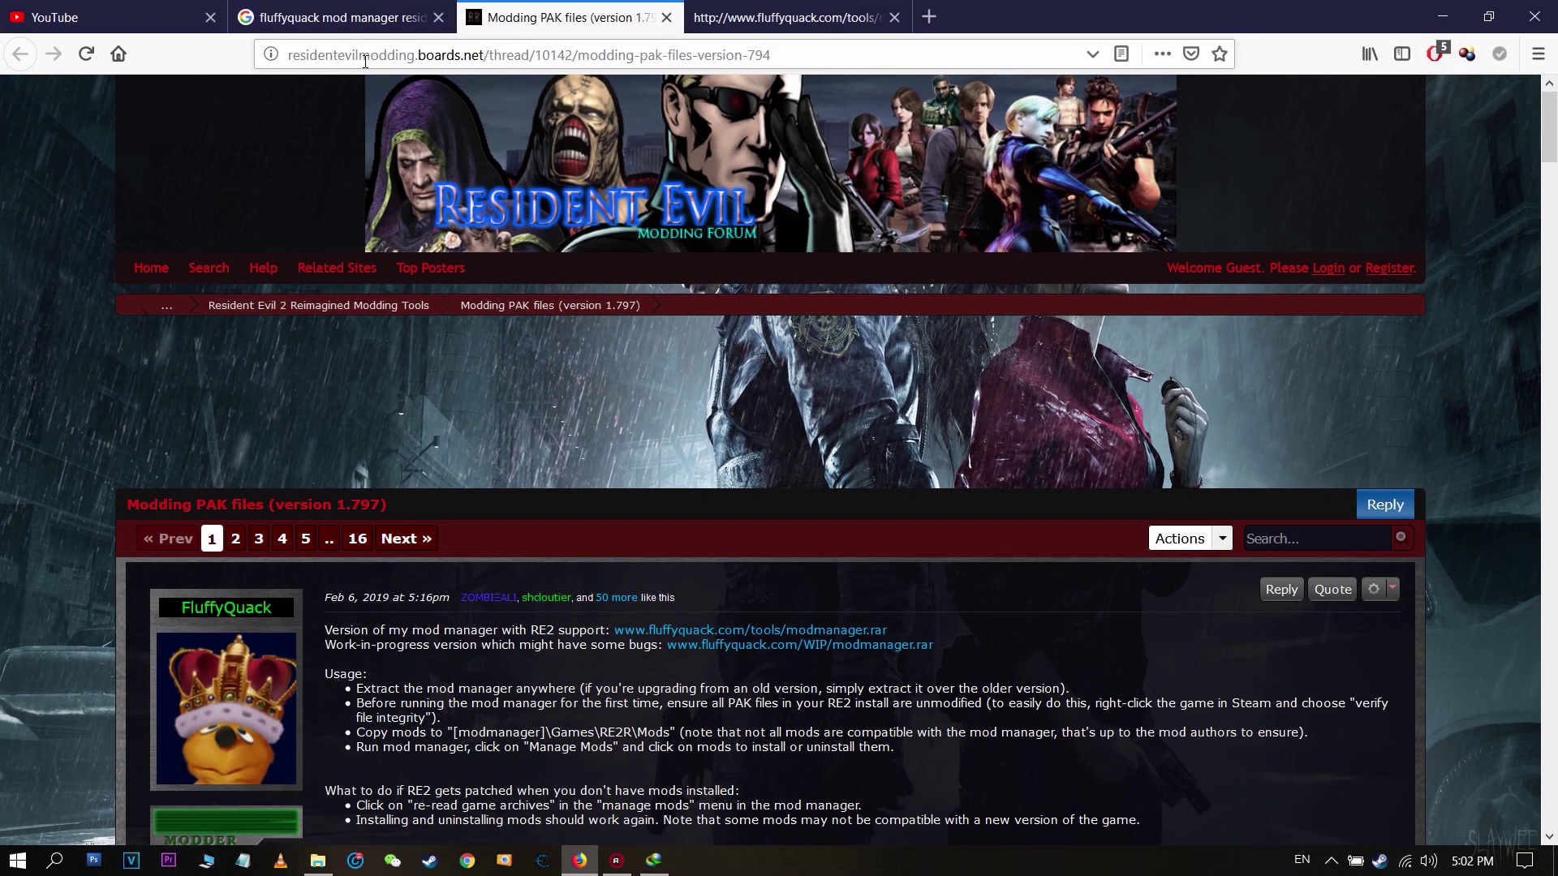
{"action": "left_click", "coordinate": [292, 8]}
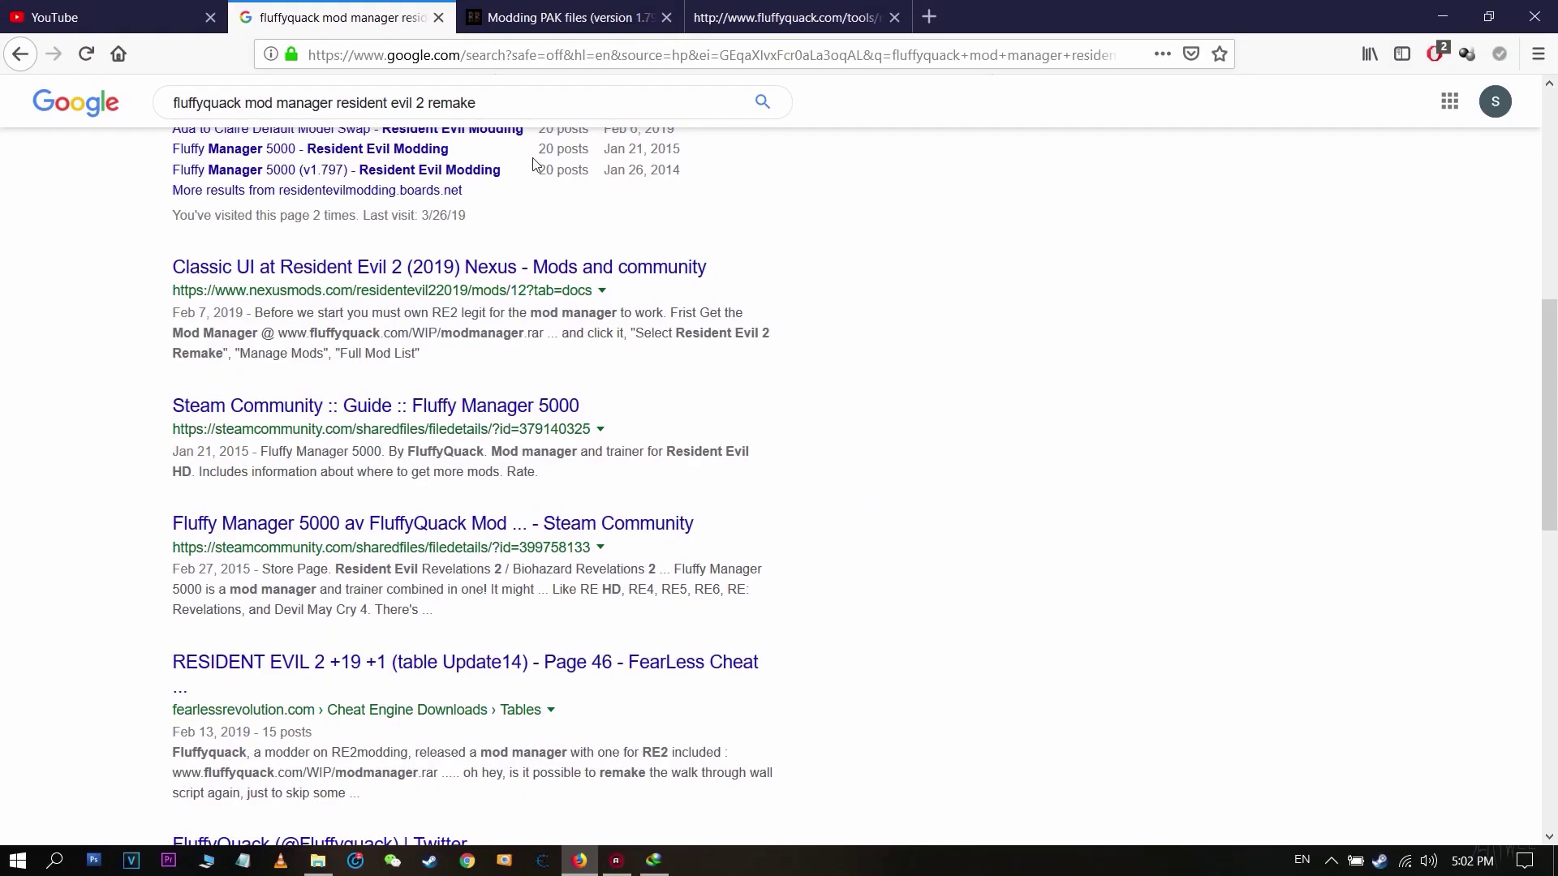
{"action": "scroll", "coordinate": [414, 281], "scroll_direction": "up", "scroll_amount": 8}
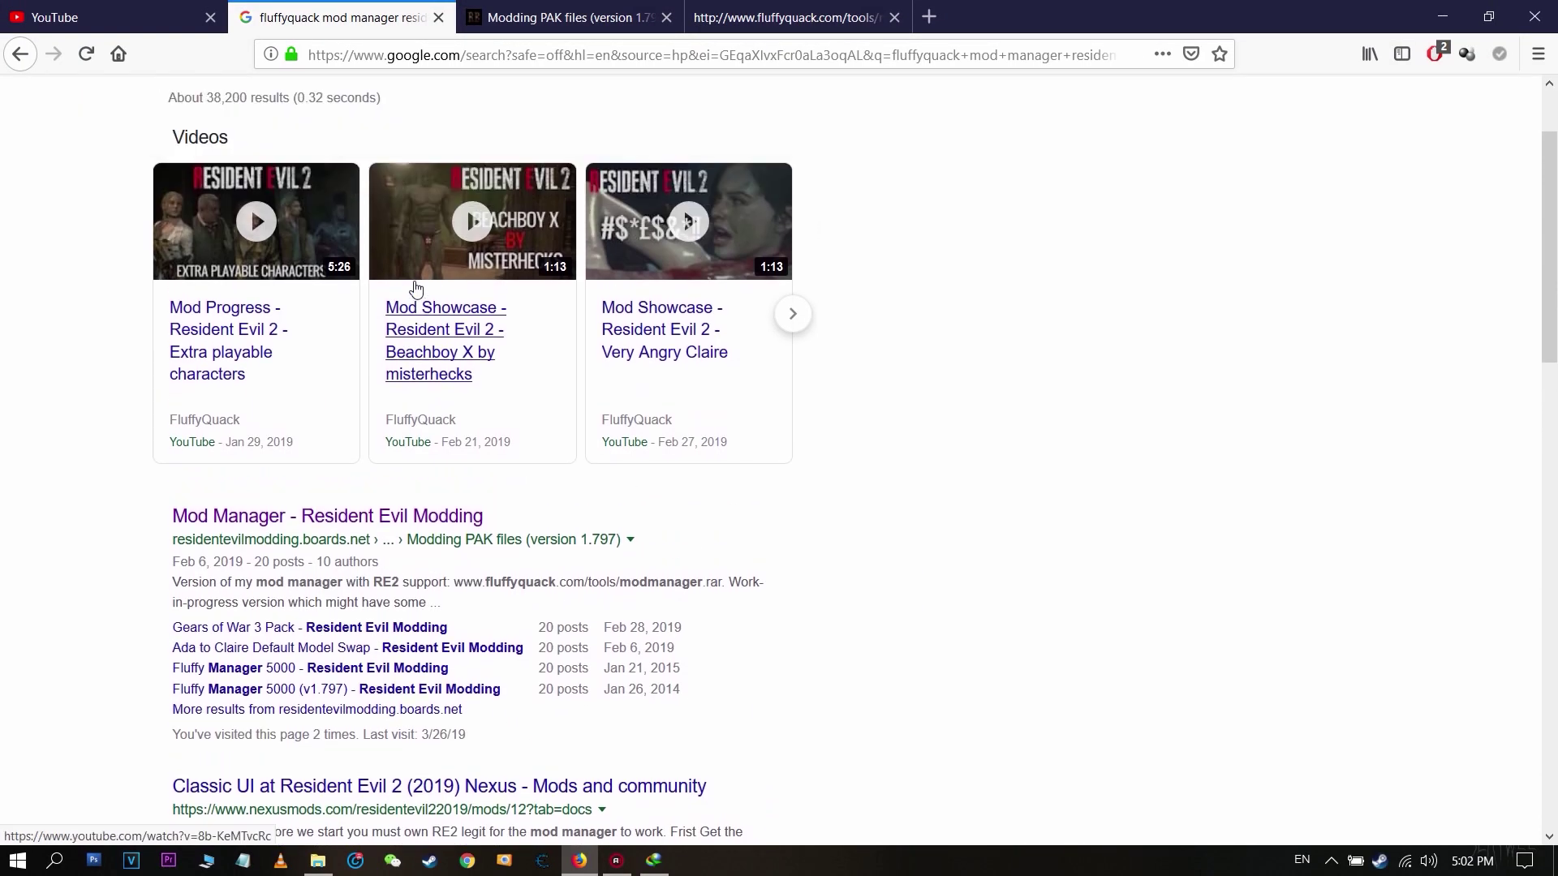
{"action": "left_click_drag", "start_coordinate": [555, 116], "coordinate": [99, 113]}
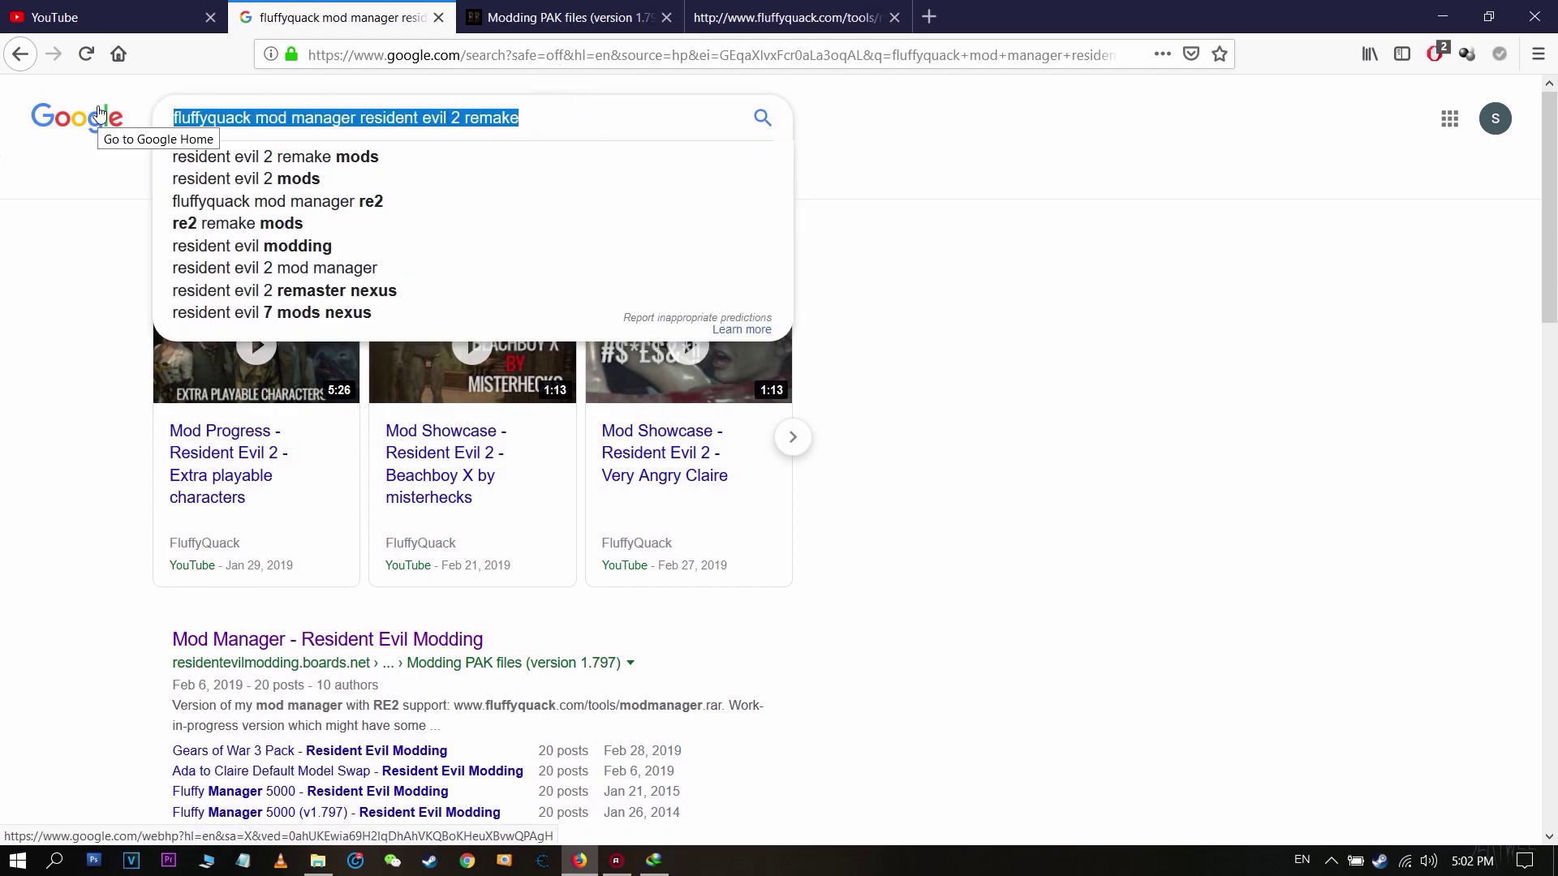
{"action": "type", "text": "nexus m"}
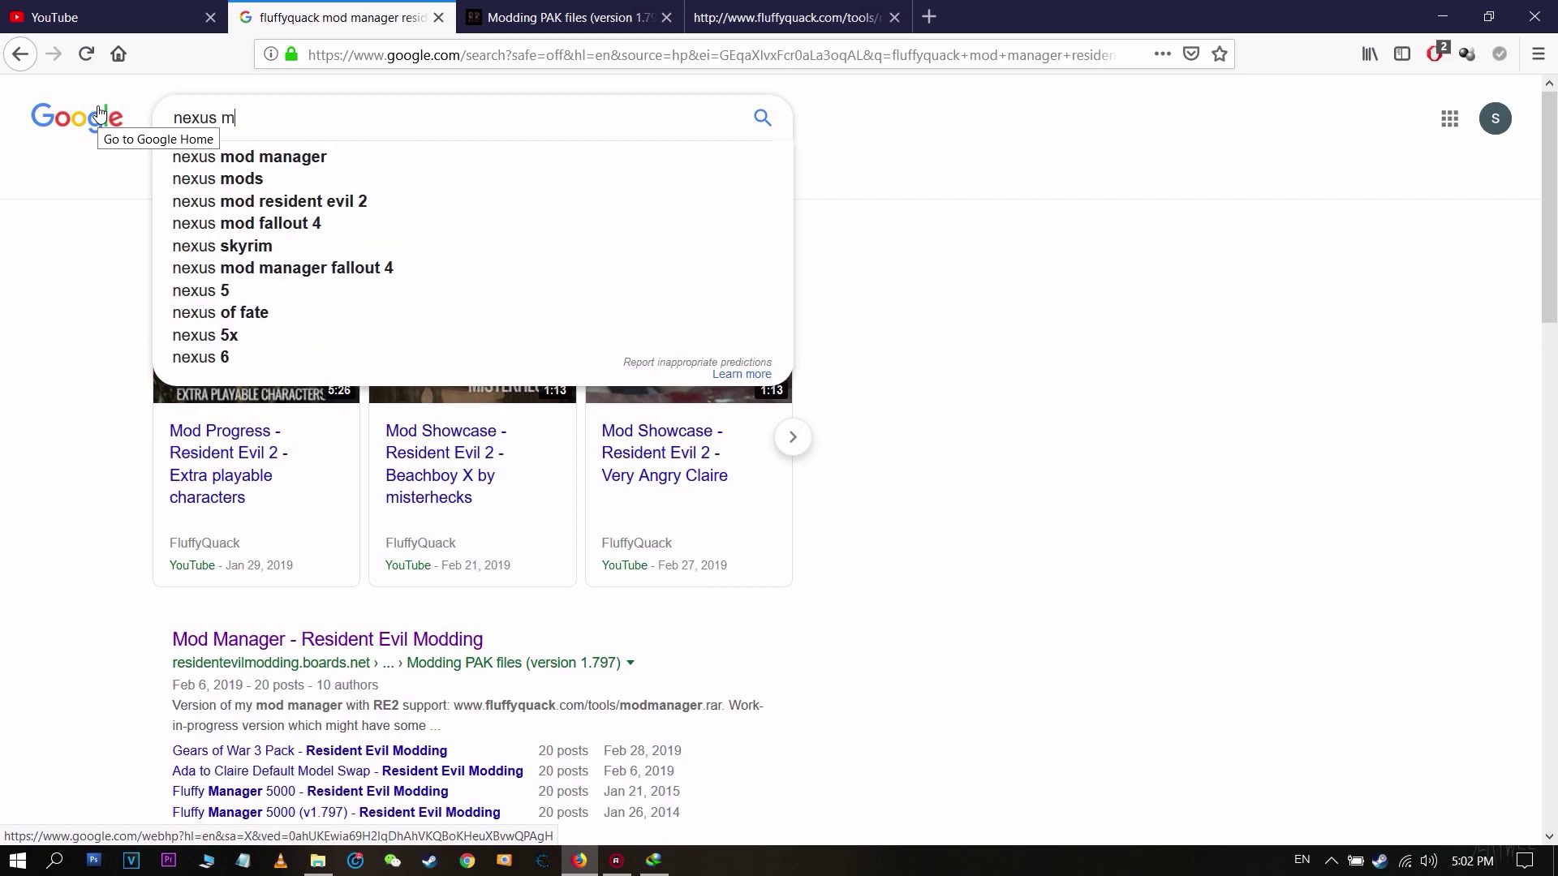
{"action": "type", "text": "ods for resi"}
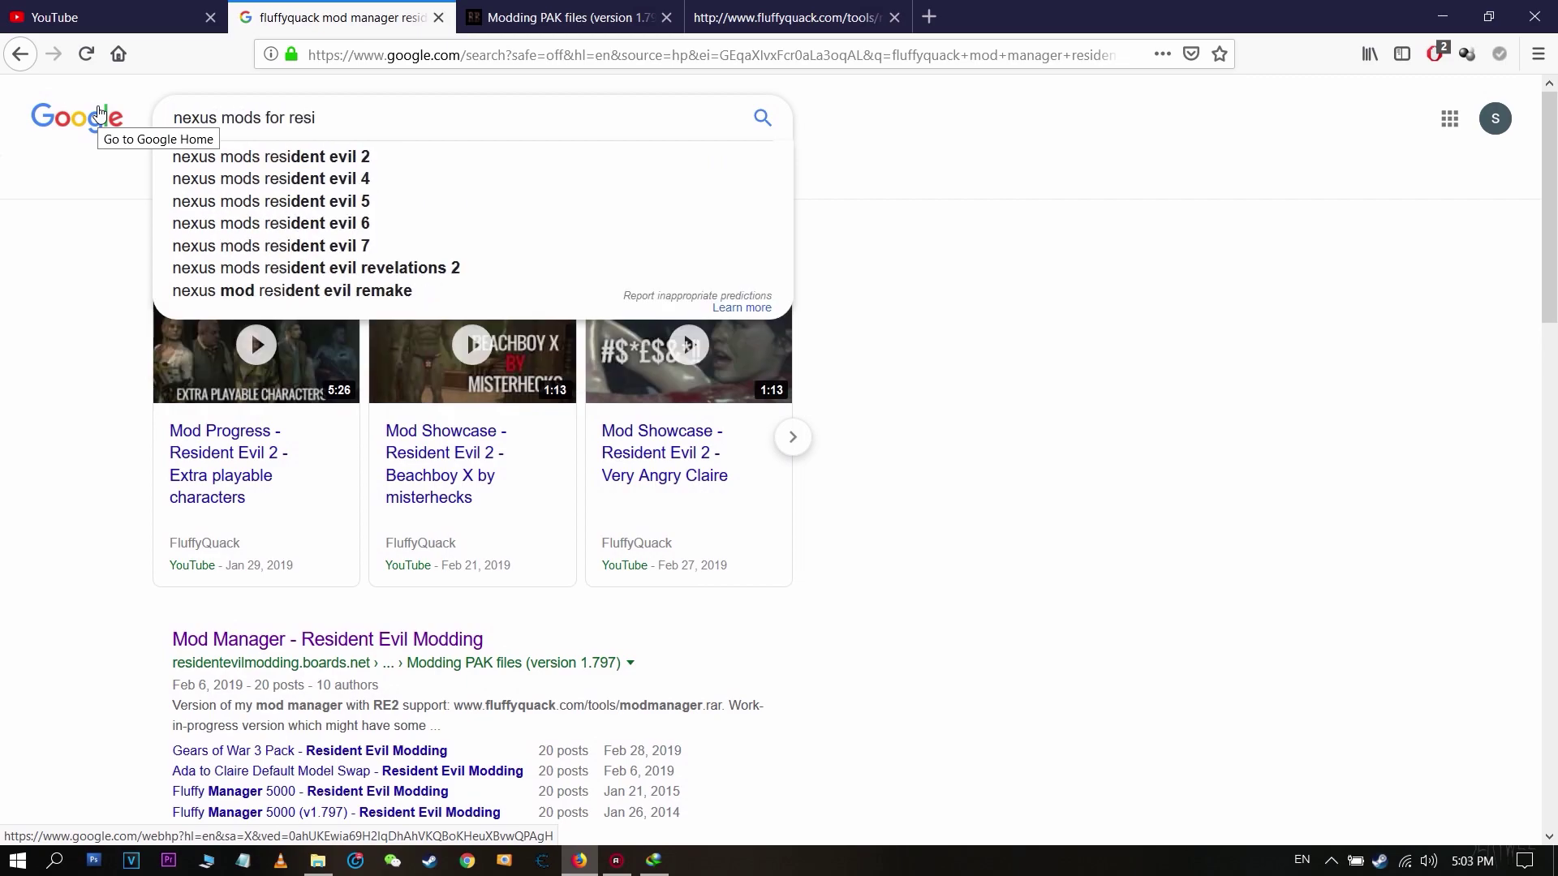
{"action": "key", "text": "Down"}
{"action": "key", "text": "Return"}
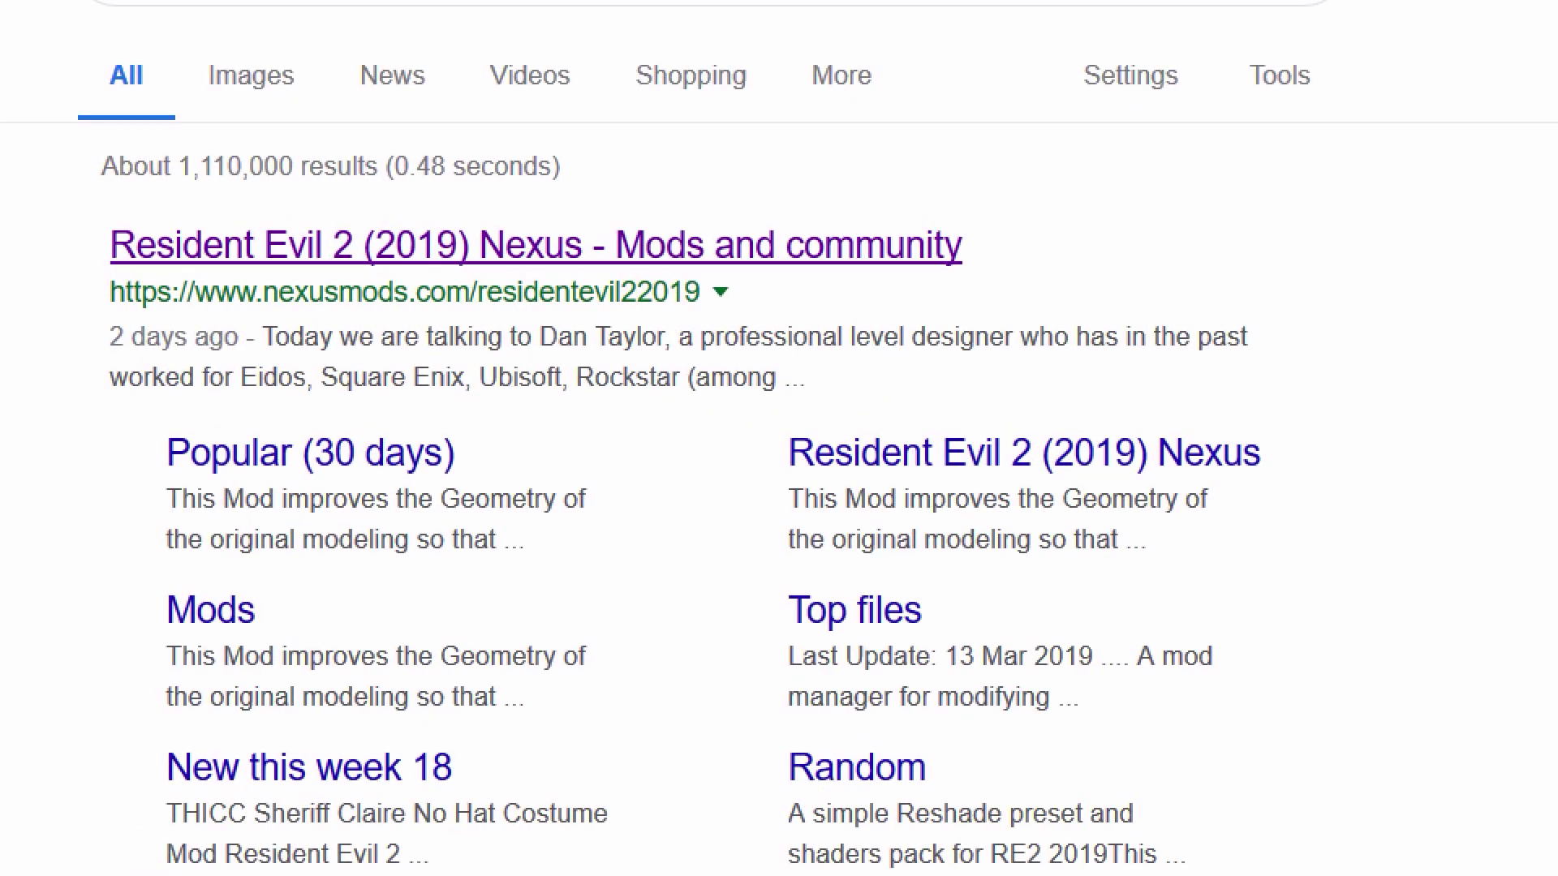
{"action": "left_click", "coordinate": [301, 268]}
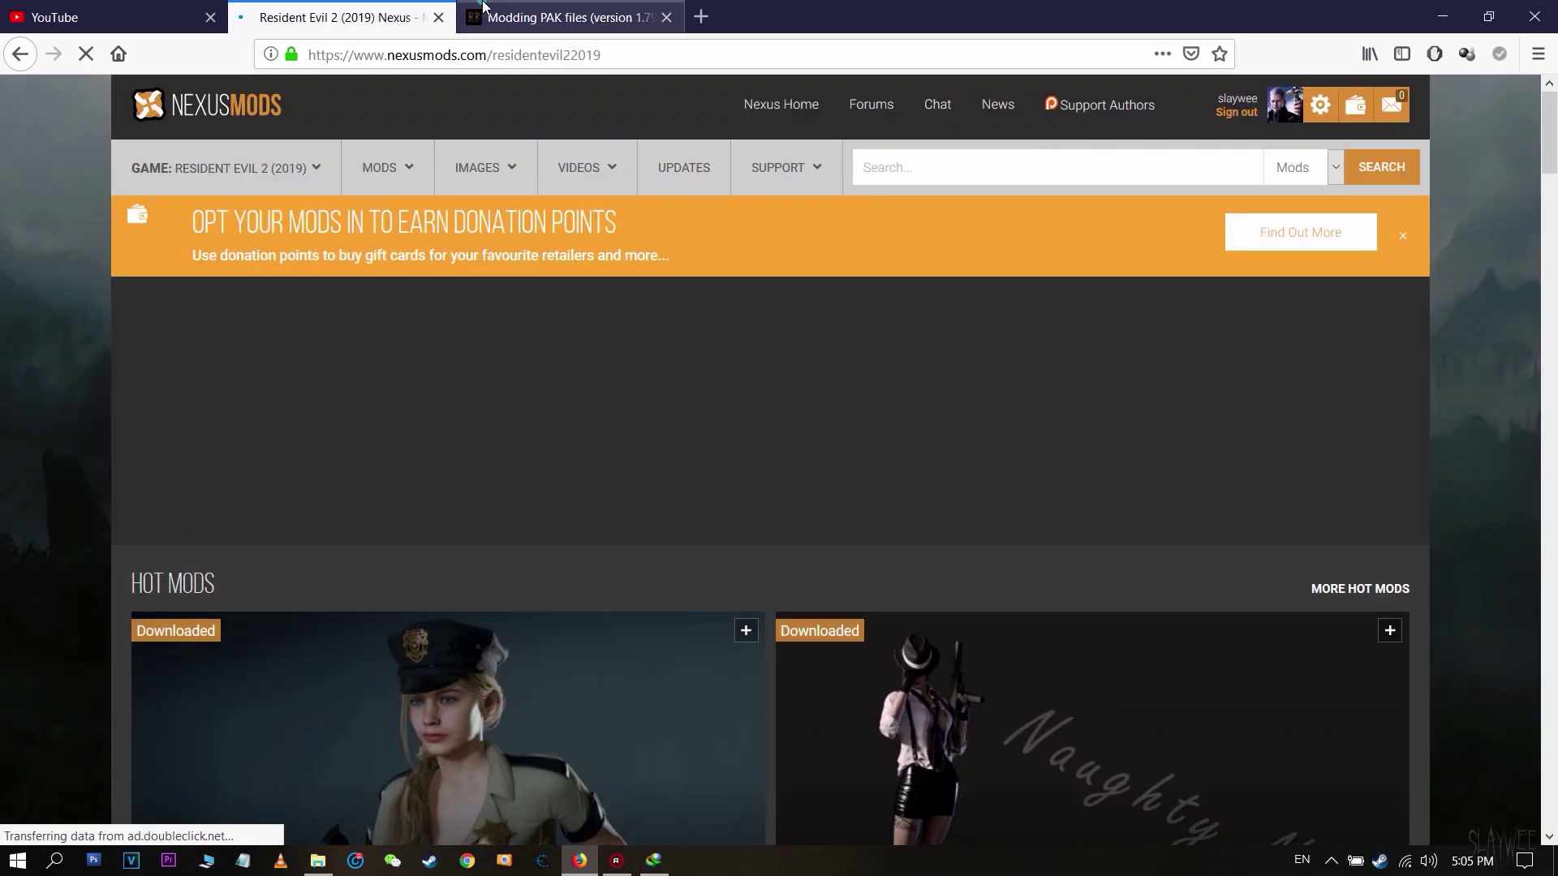
Load residentevilmodding.boards.net in the forum tab and open the Resident Evil 2 Reimagined Modding board.
{"action": "left_click", "coordinate": [551, 17]}
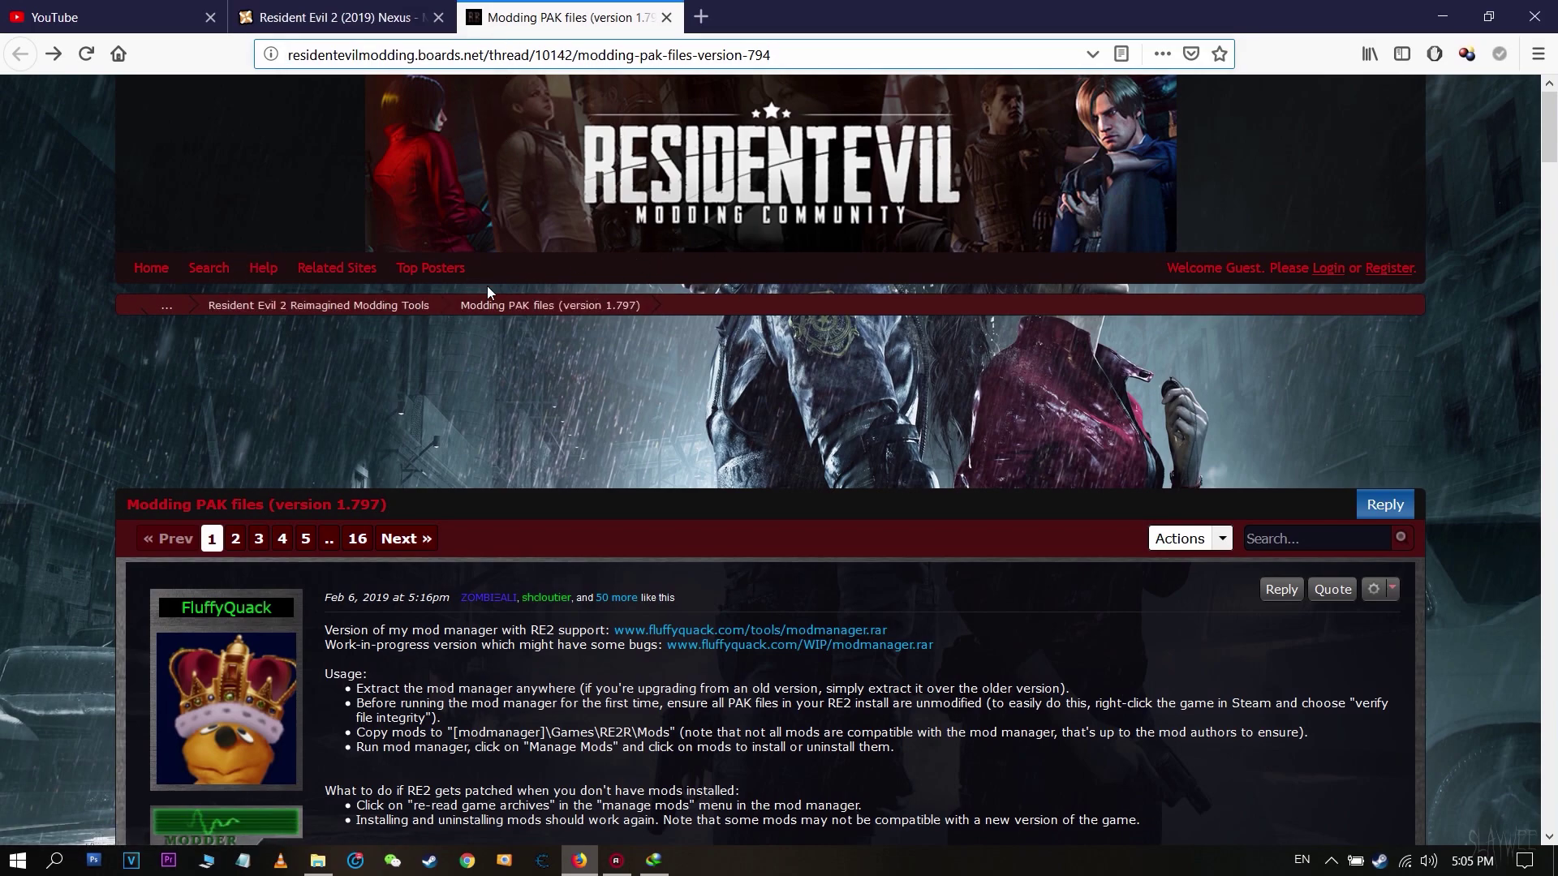
{"action": "left_click", "coordinate": [477, 57]}
{"action": "type", "text": "residentevilmodding.boards.net/"}
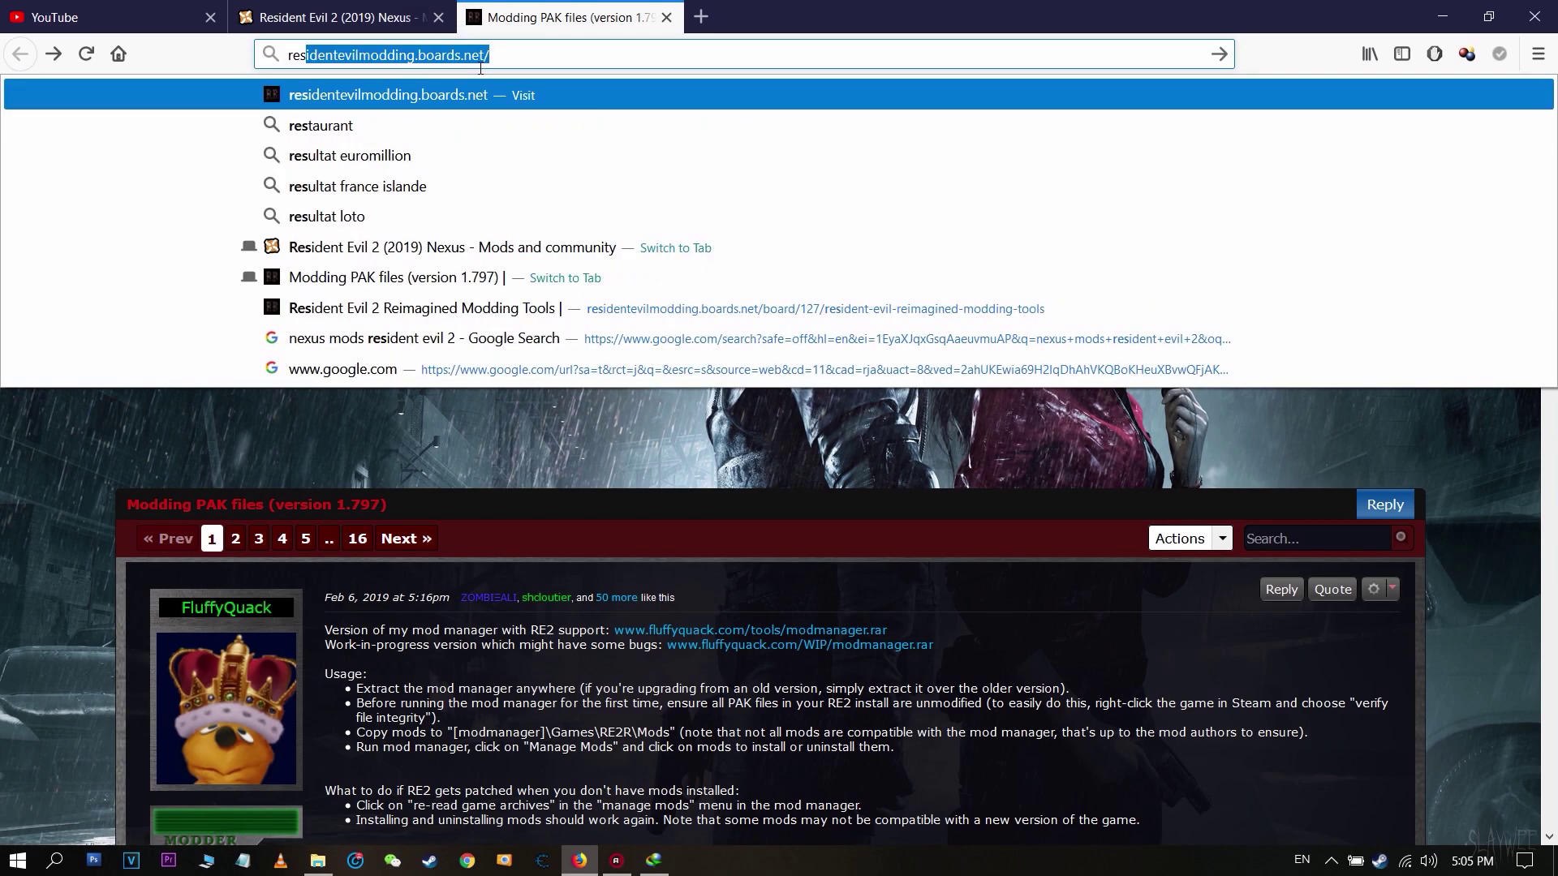
{"action": "key", "text": "Return"}
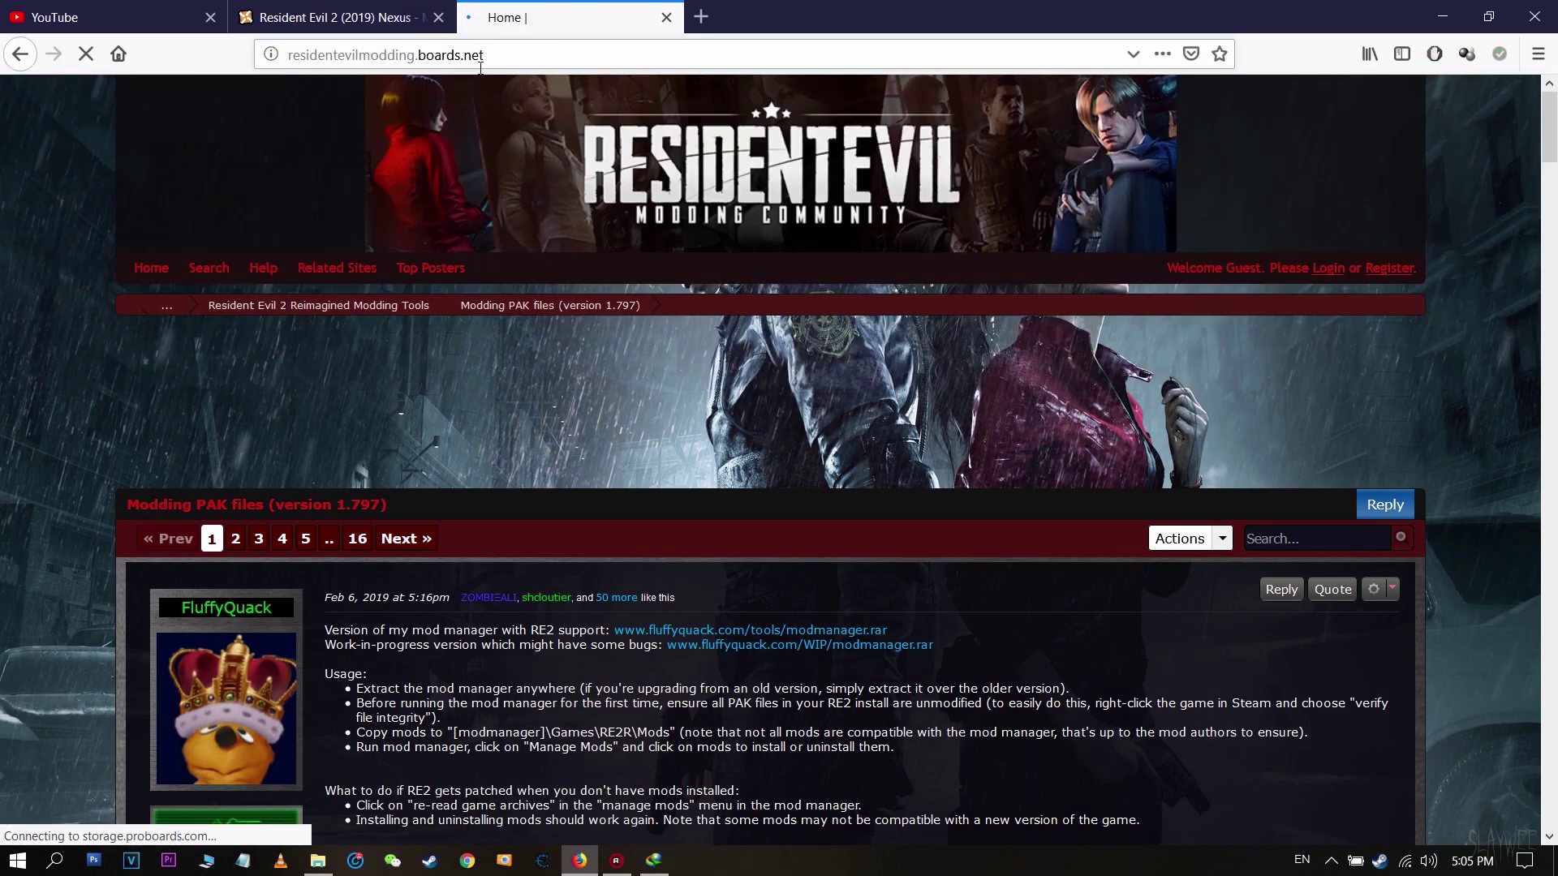
{"action": "scroll", "coordinate": [516, 305], "scroll_direction": "down", "scroll_amount": 3}
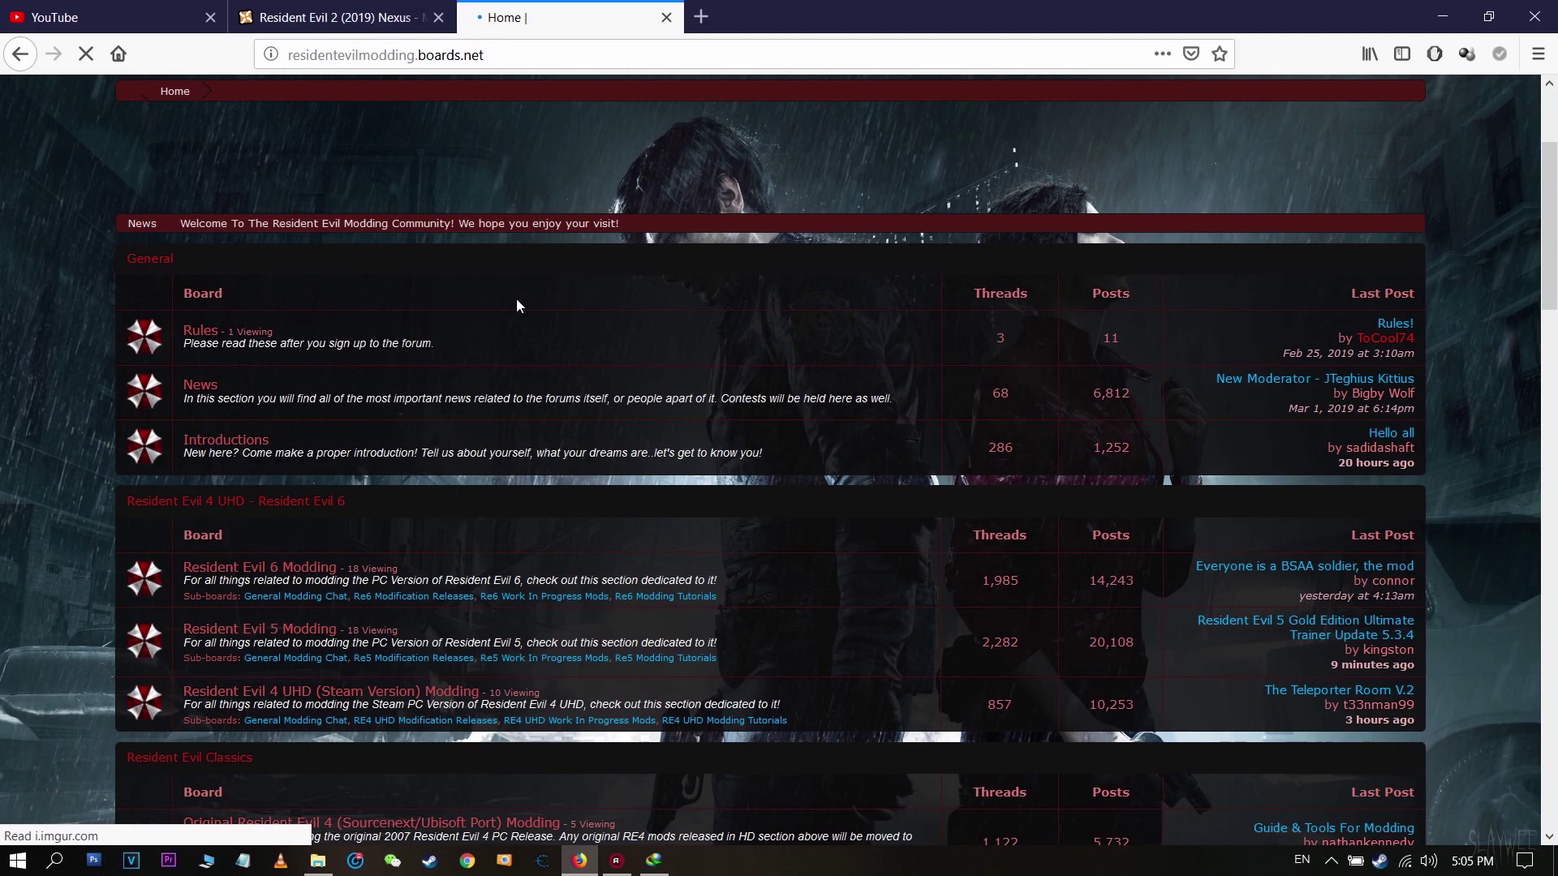
{"action": "scroll", "coordinate": [516, 305], "scroll_direction": "down", "scroll_amount": 3}
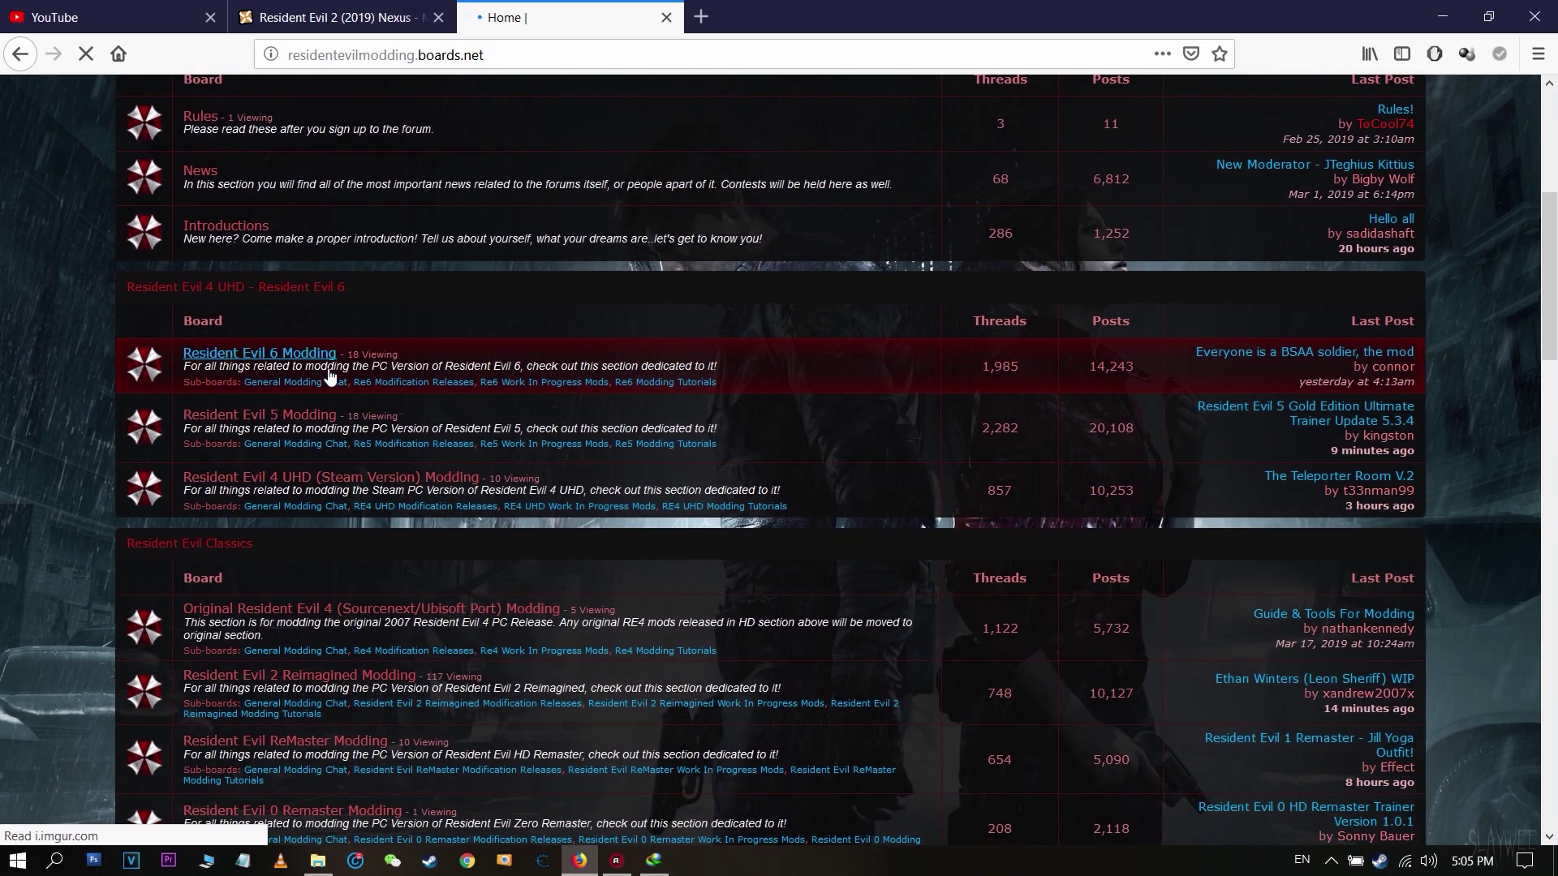
{"action": "scroll", "coordinate": [329, 375], "scroll_direction": "down", "scroll_amount": 3}
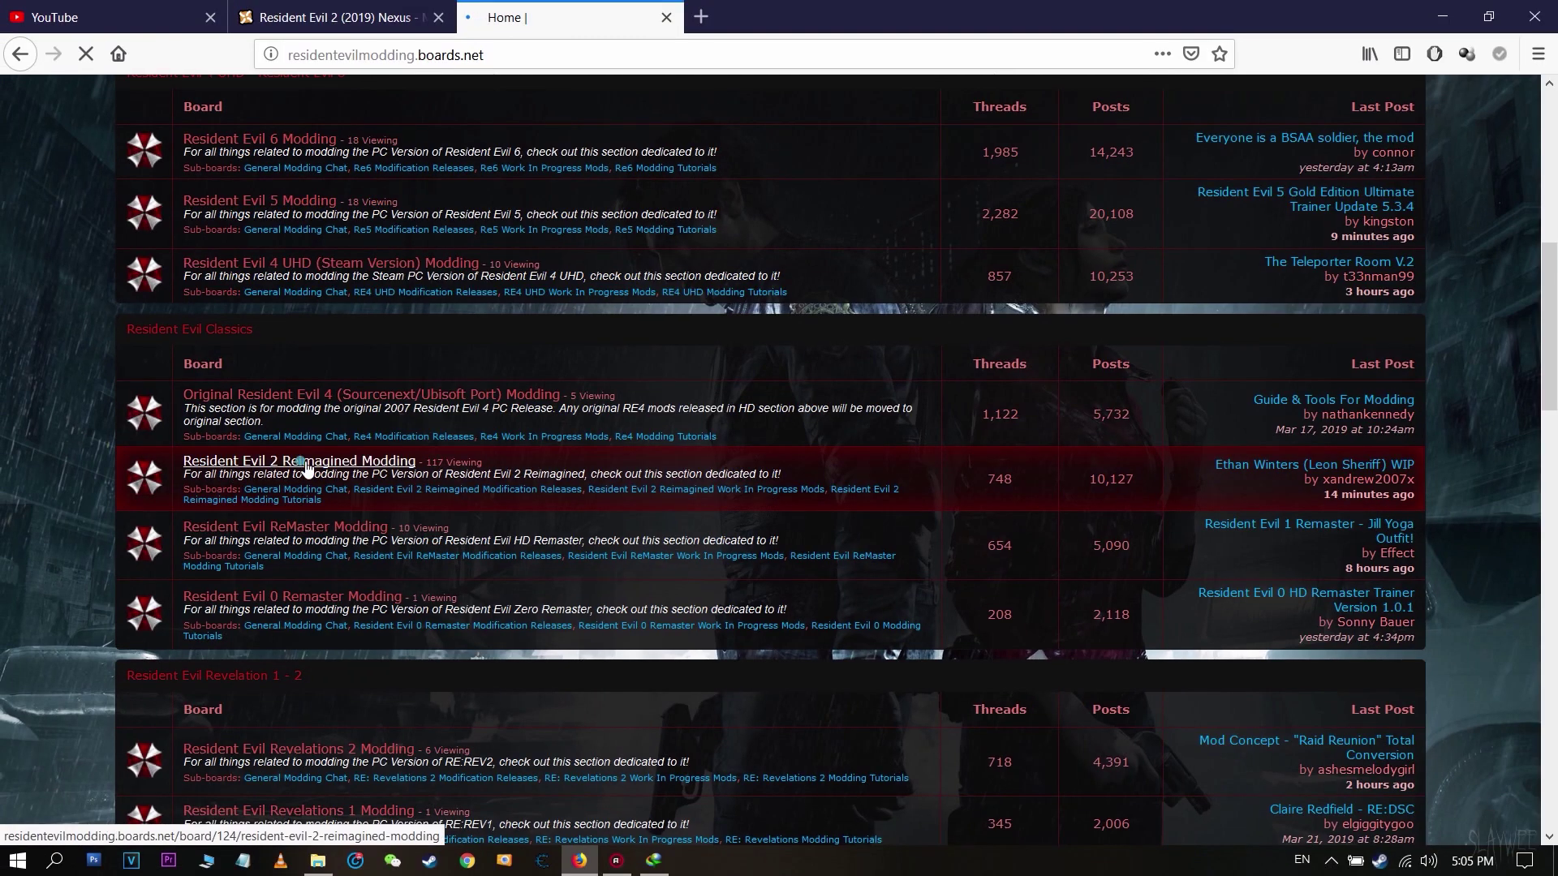
{"action": "left_click", "coordinate": [371, 457]}
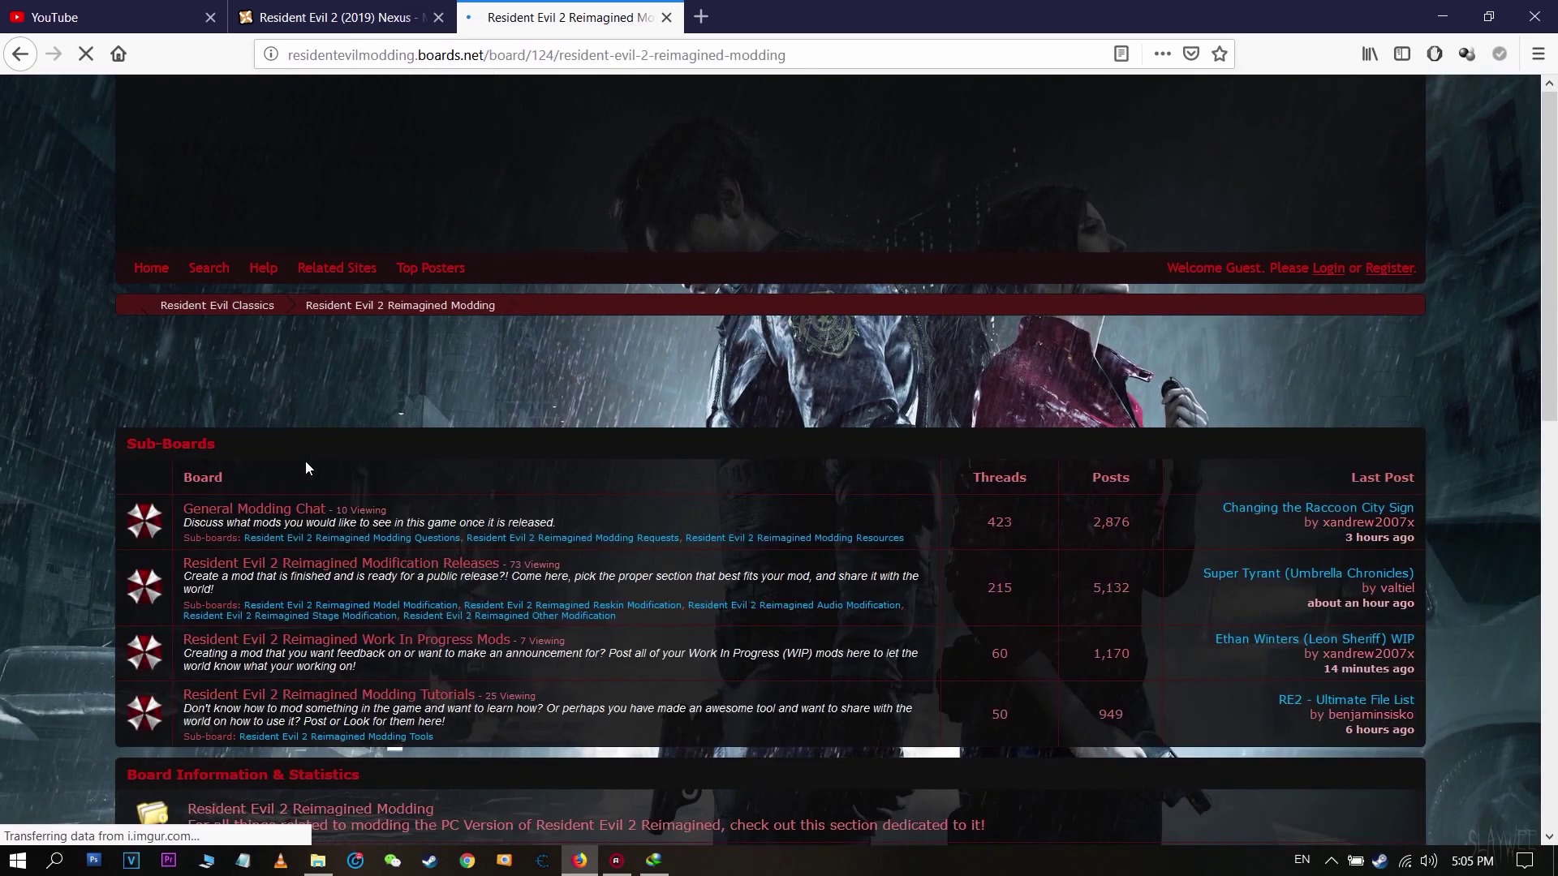
Switch to the Nexus Mods tab and look over the hot mods for Resident Evil 2 (2019).
{"action": "left_click", "coordinate": [348, 18]}
{"action": "scroll", "coordinate": [441, 203], "scroll_direction": "down", "scroll_amount": 4}
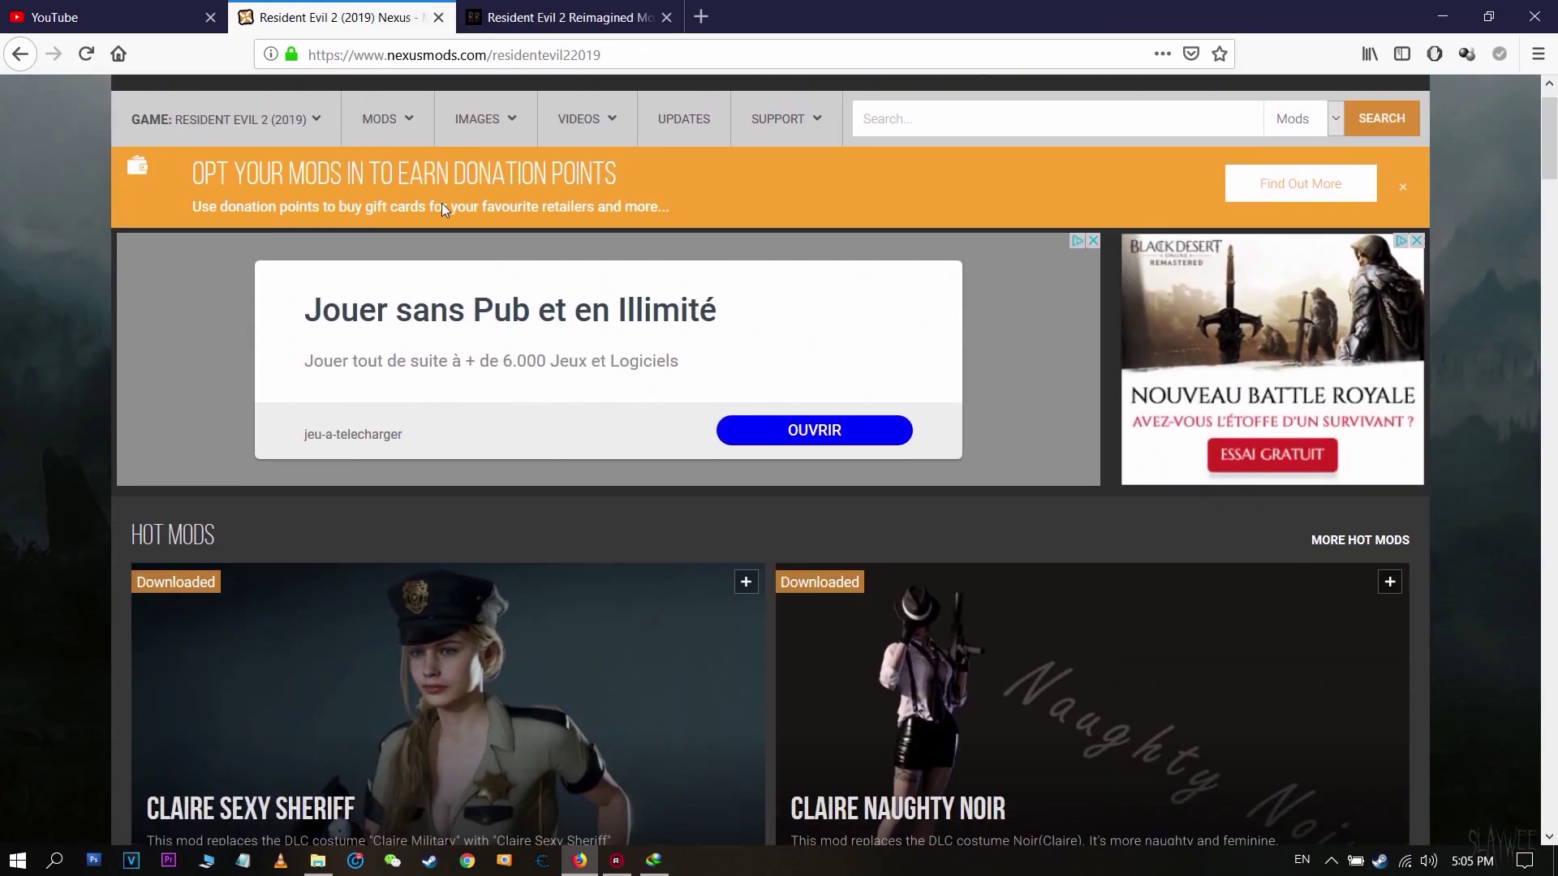
{"action": "scroll", "coordinate": [452, 225], "scroll_direction": "down", "scroll_amount": 2}
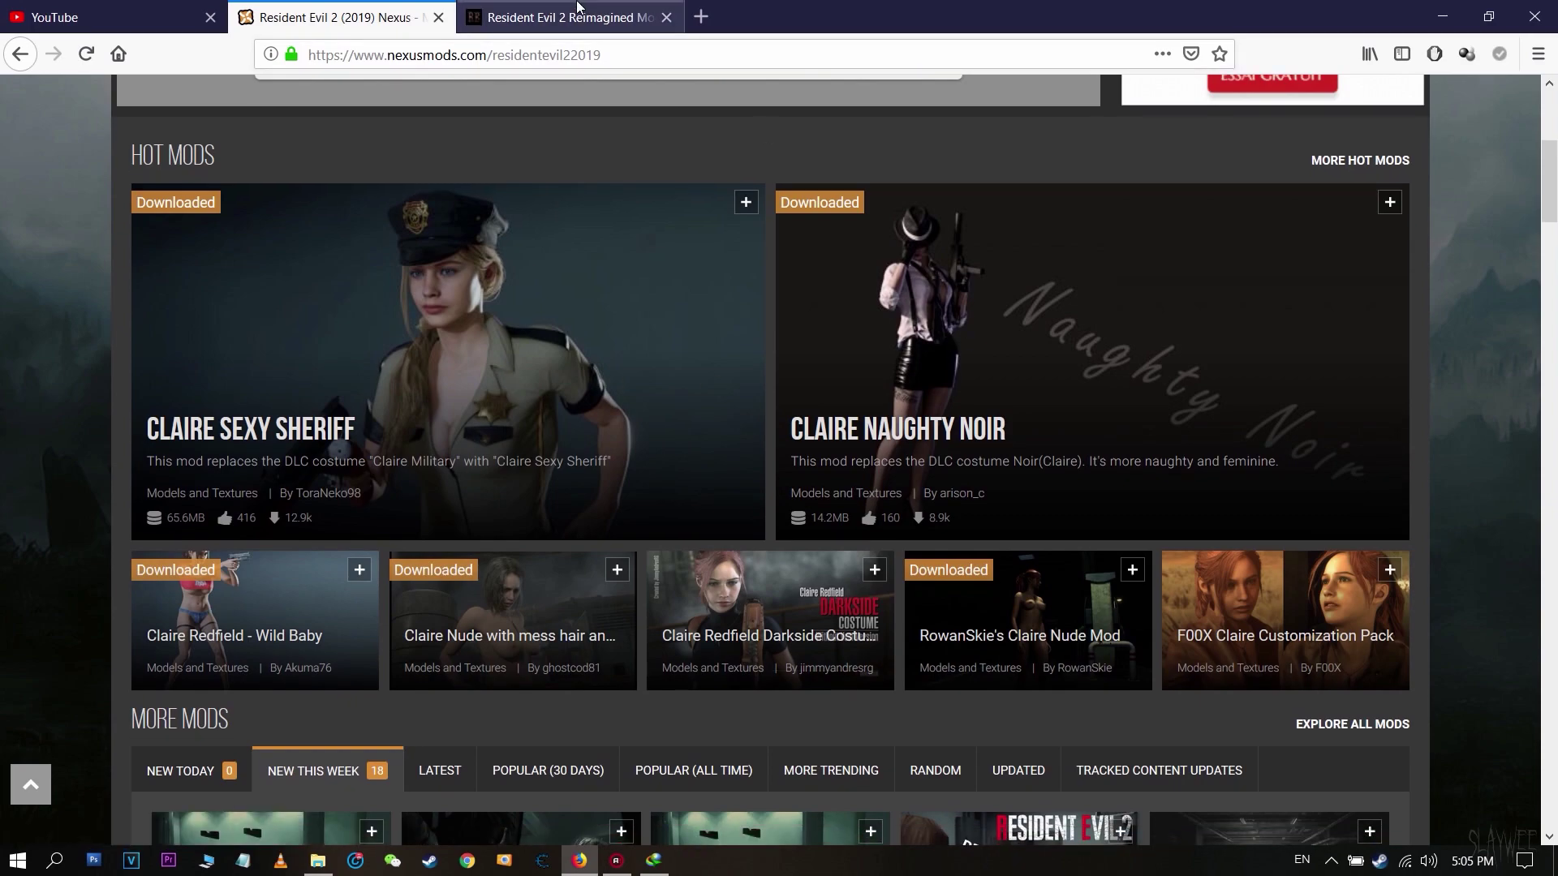
Return to the forum tab and open the Resident Evil 2 Reimagined Modification Releases board.
{"action": "left_click", "coordinate": [576, 12]}
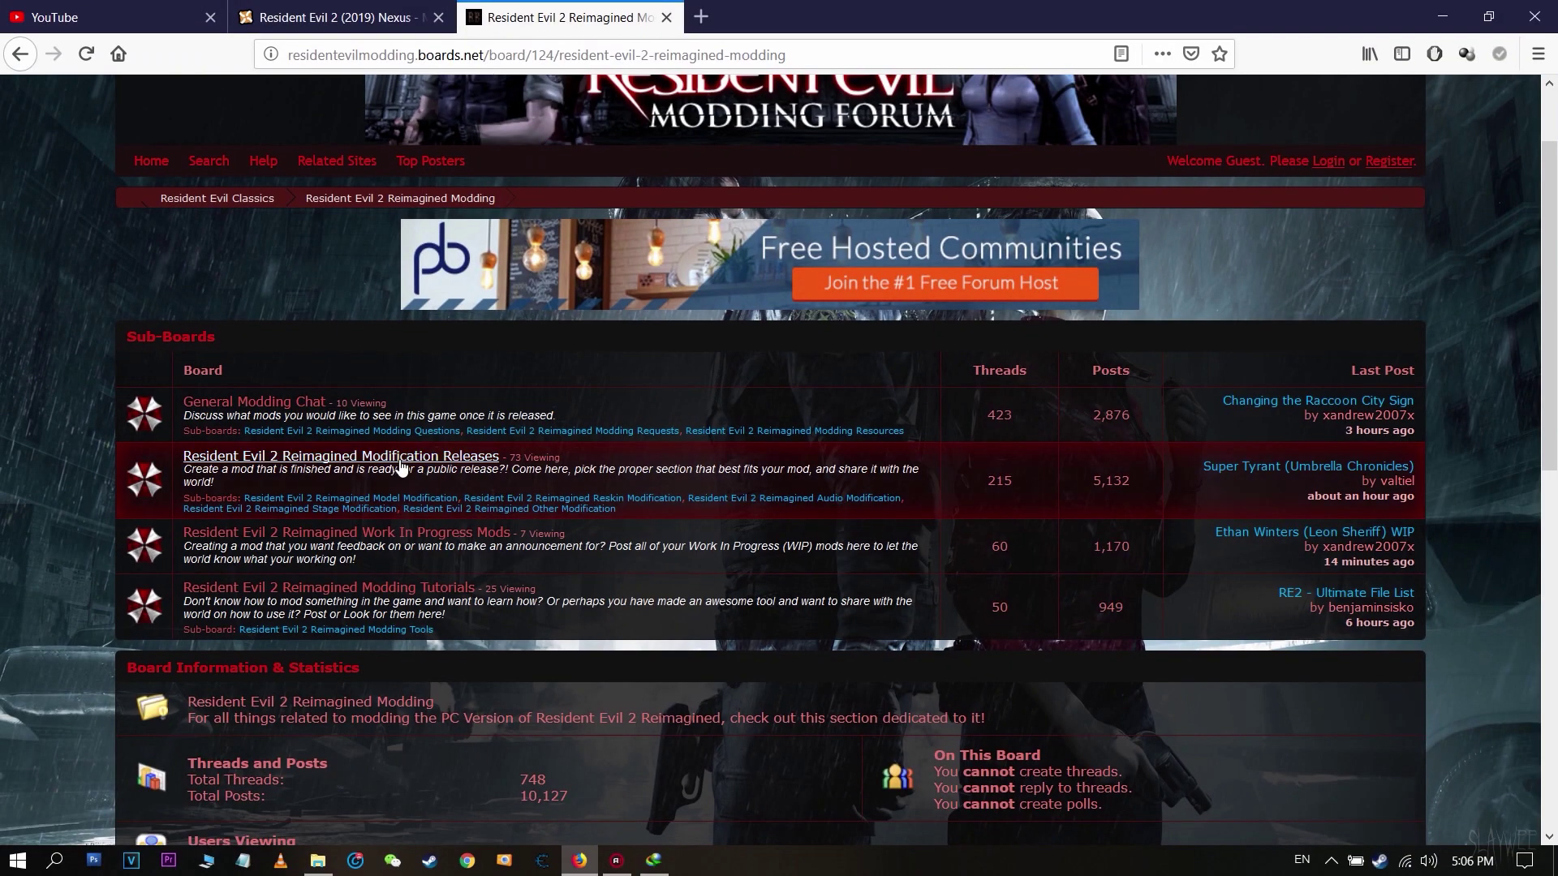
{"action": "left_click", "coordinate": [520, 457]}
{"action": "scroll", "coordinate": [400, 457], "scroll_direction": "down", "scroll_amount": 3}
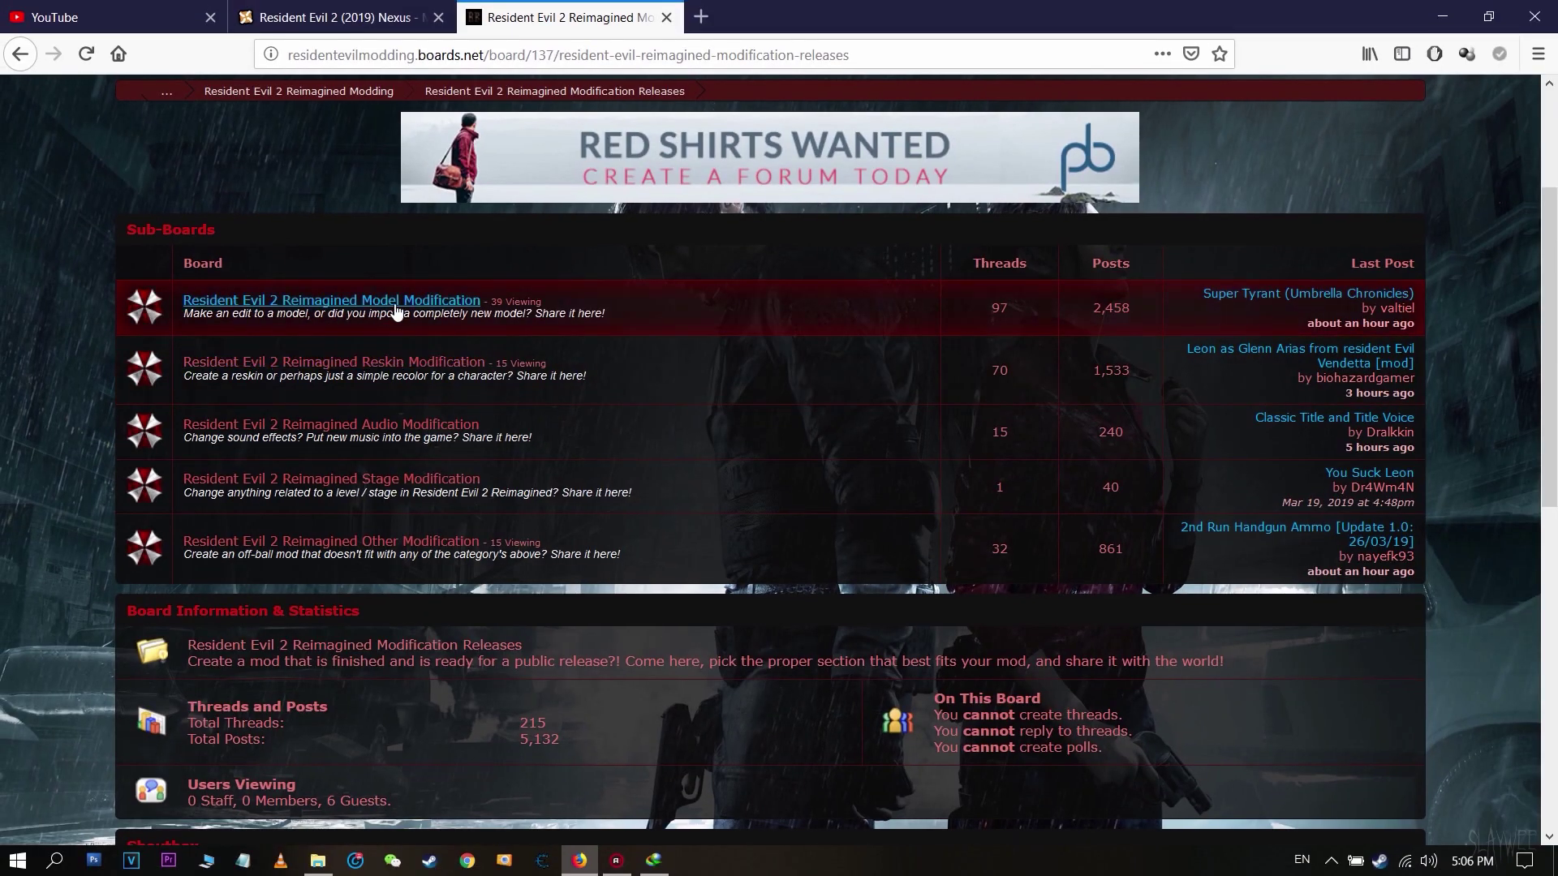
Open the Model Modification sub-board in a new tab and the Reskin Modification sub-board in the current tab.
{"action": "right_click", "coordinate": [397, 301]}
{"action": "left_click", "coordinate": [419, 317]}
{"action": "left_click", "coordinate": [418, 363]}
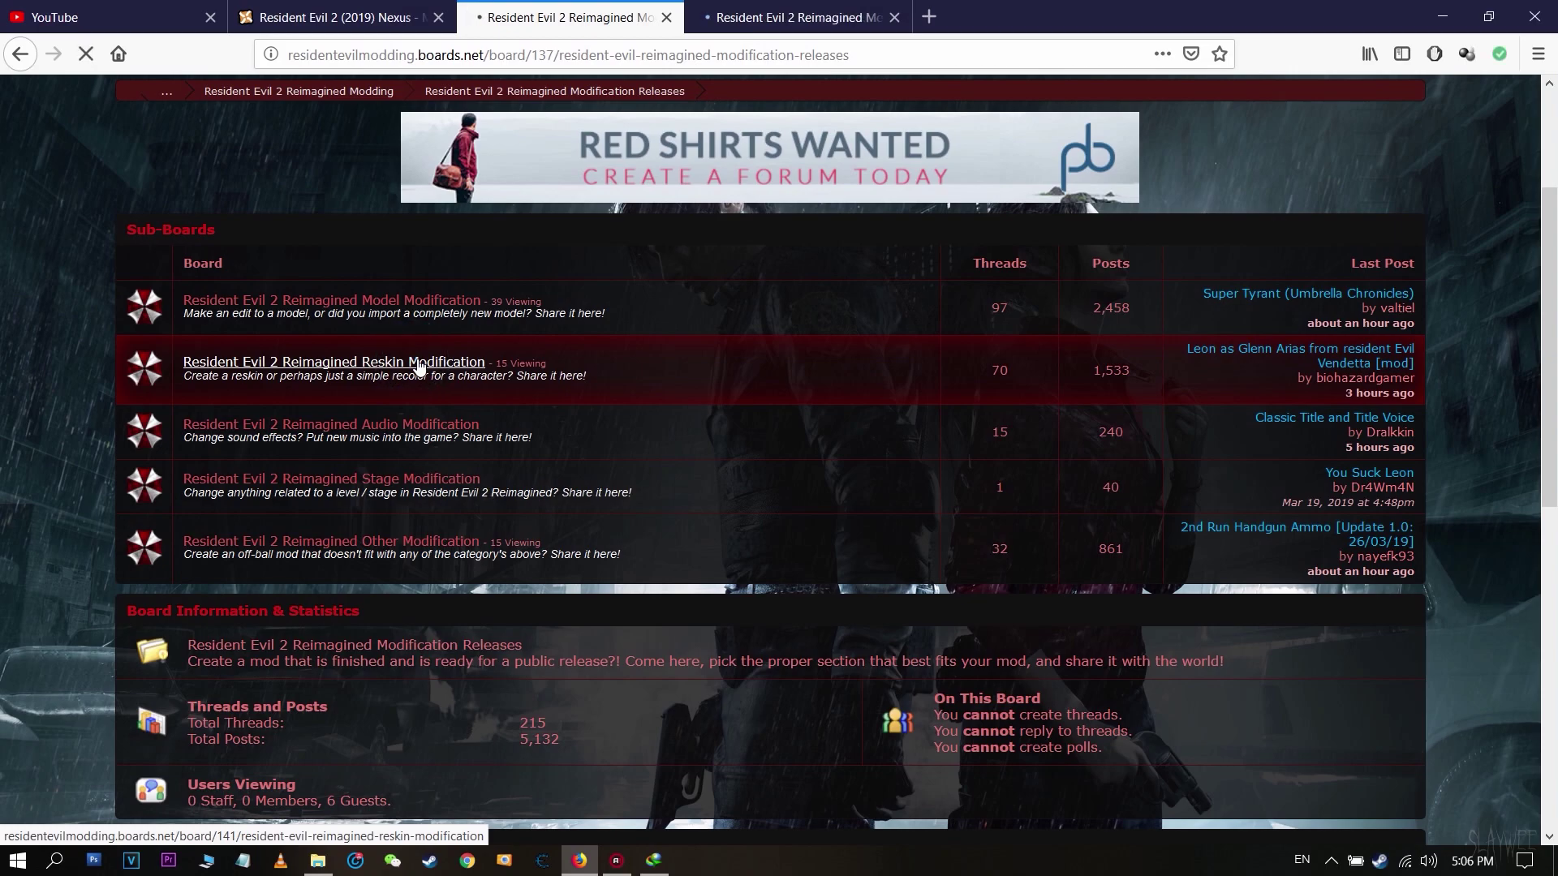
Browse the thread list of the Resident Evil 2 Reimagined Reskin Modification board.
{"action": "scroll", "coordinate": [419, 367], "scroll_direction": "down", "scroll_amount": 1}
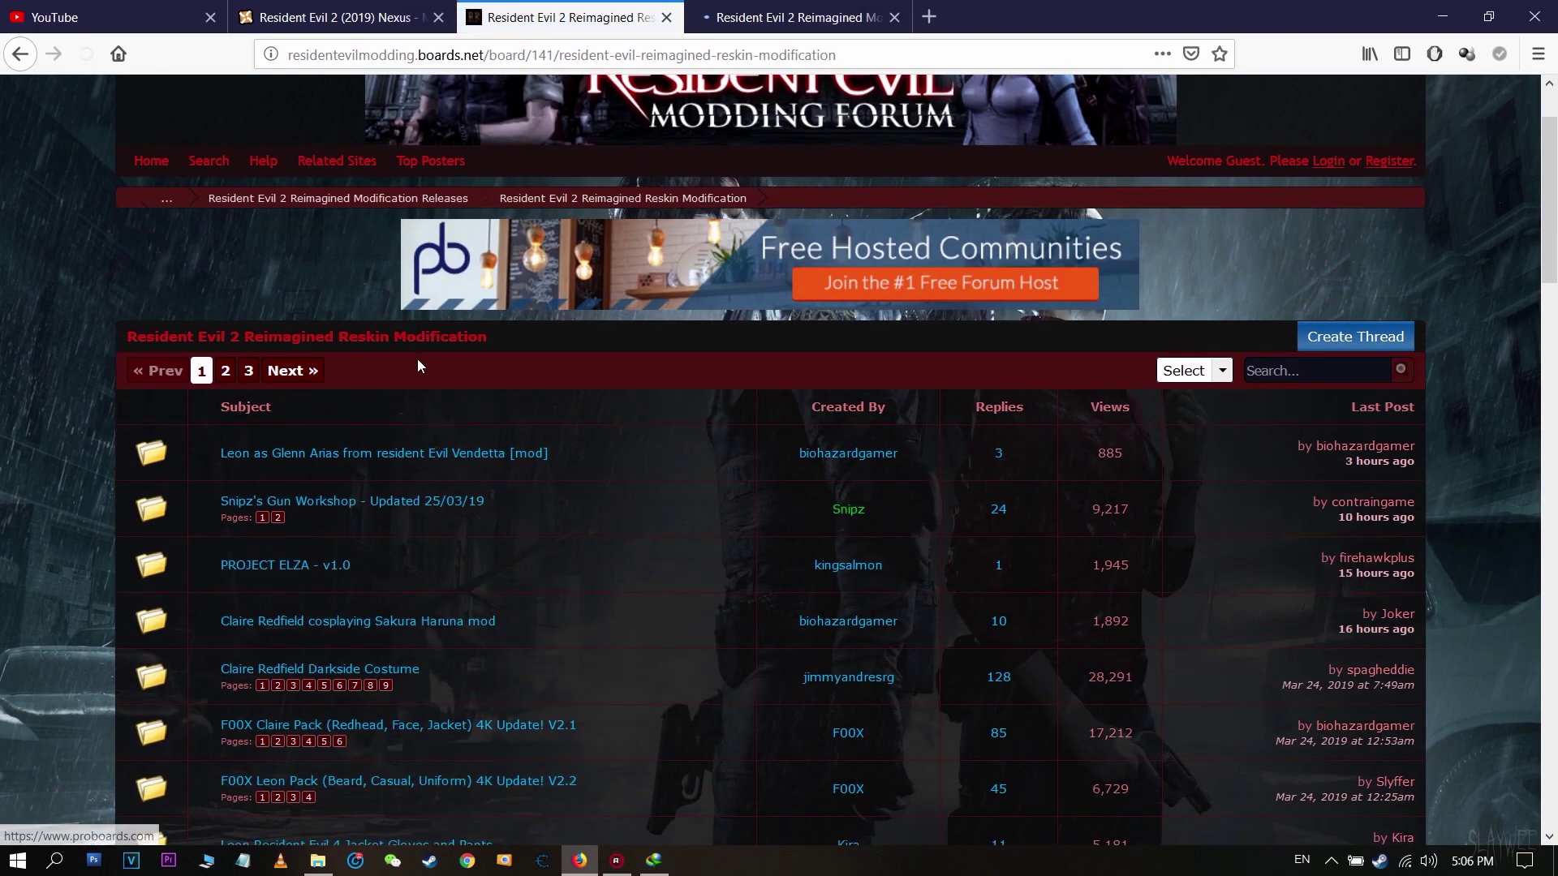
{"action": "scroll", "coordinate": [419, 365], "scroll_direction": "down", "scroll_amount": 3}
{"action": "scroll", "coordinate": [418, 363], "scroll_direction": "down", "scroll_amount": 3}
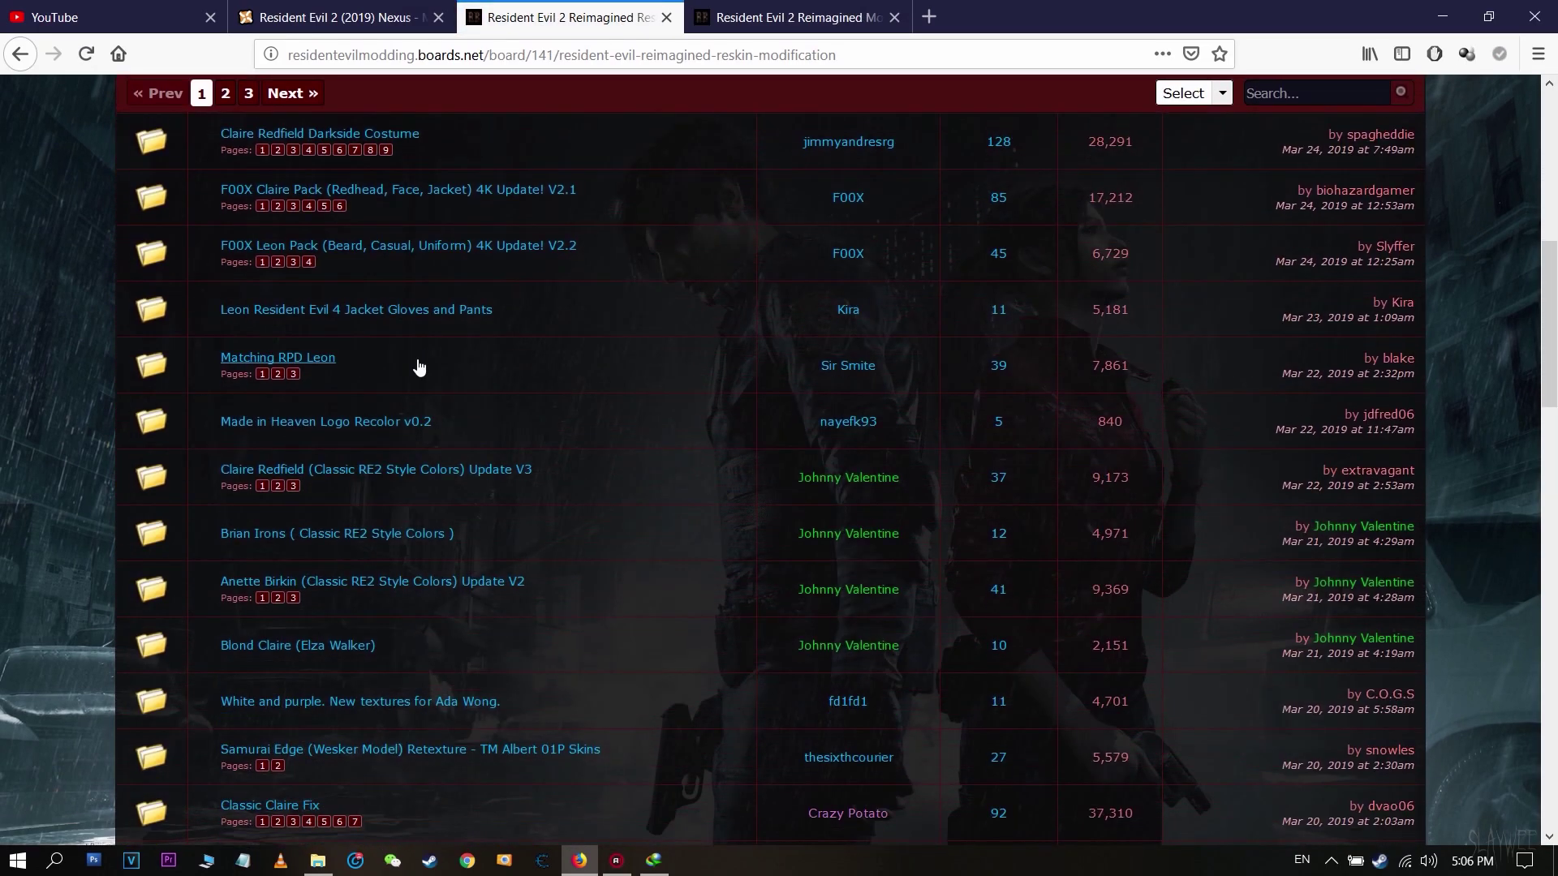
{"action": "scroll", "coordinate": [418, 365], "scroll_direction": "down", "scroll_amount": 6}
{"action": "scroll", "coordinate": [419, 366], "scroll_direction": "down", "scroll_amount": 3}
{"action": "scroll", "coordinate": [418, 366], "scroll_direction": "up", "scroll_amount": 3}
Switch to the Model Modification tab and open the "Claire Sexy Sheriff - UPDATED v1.1" thread.
{"action": "left_click", "coordinate": [818, 6]}
{"action": "scroll", "coordinate": [532, 506], "scroll_direction": "down", "scroll_amount": 2}
{"action": "scroll", "coordinate": [532, 512], "scroll_direction": "down", "scroll_amount": 1}
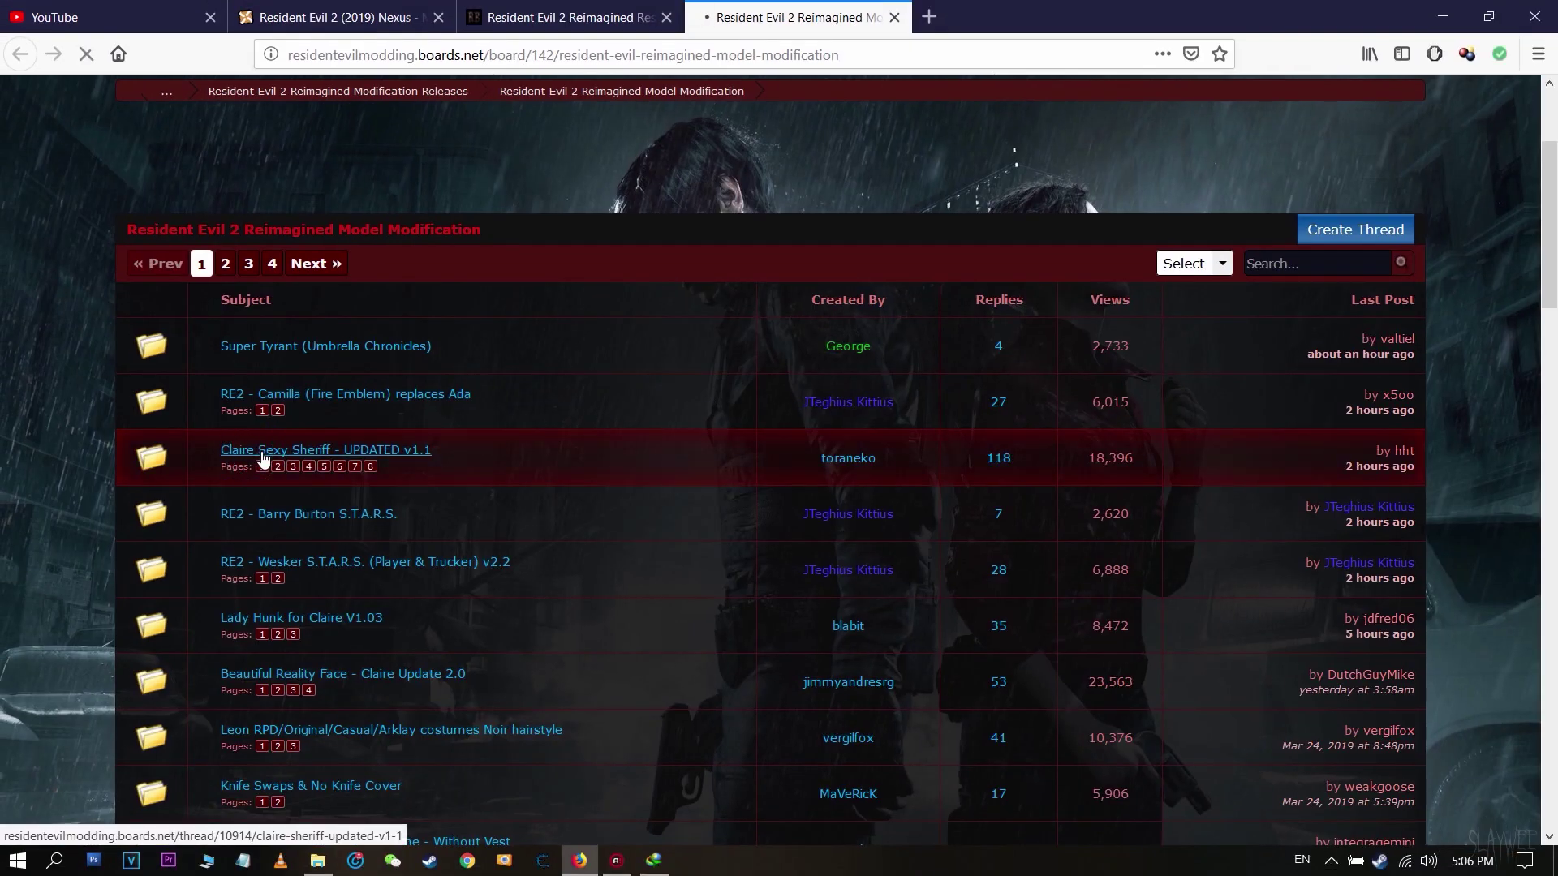
{"action": "left_click", "coordinate": [264, 458]}
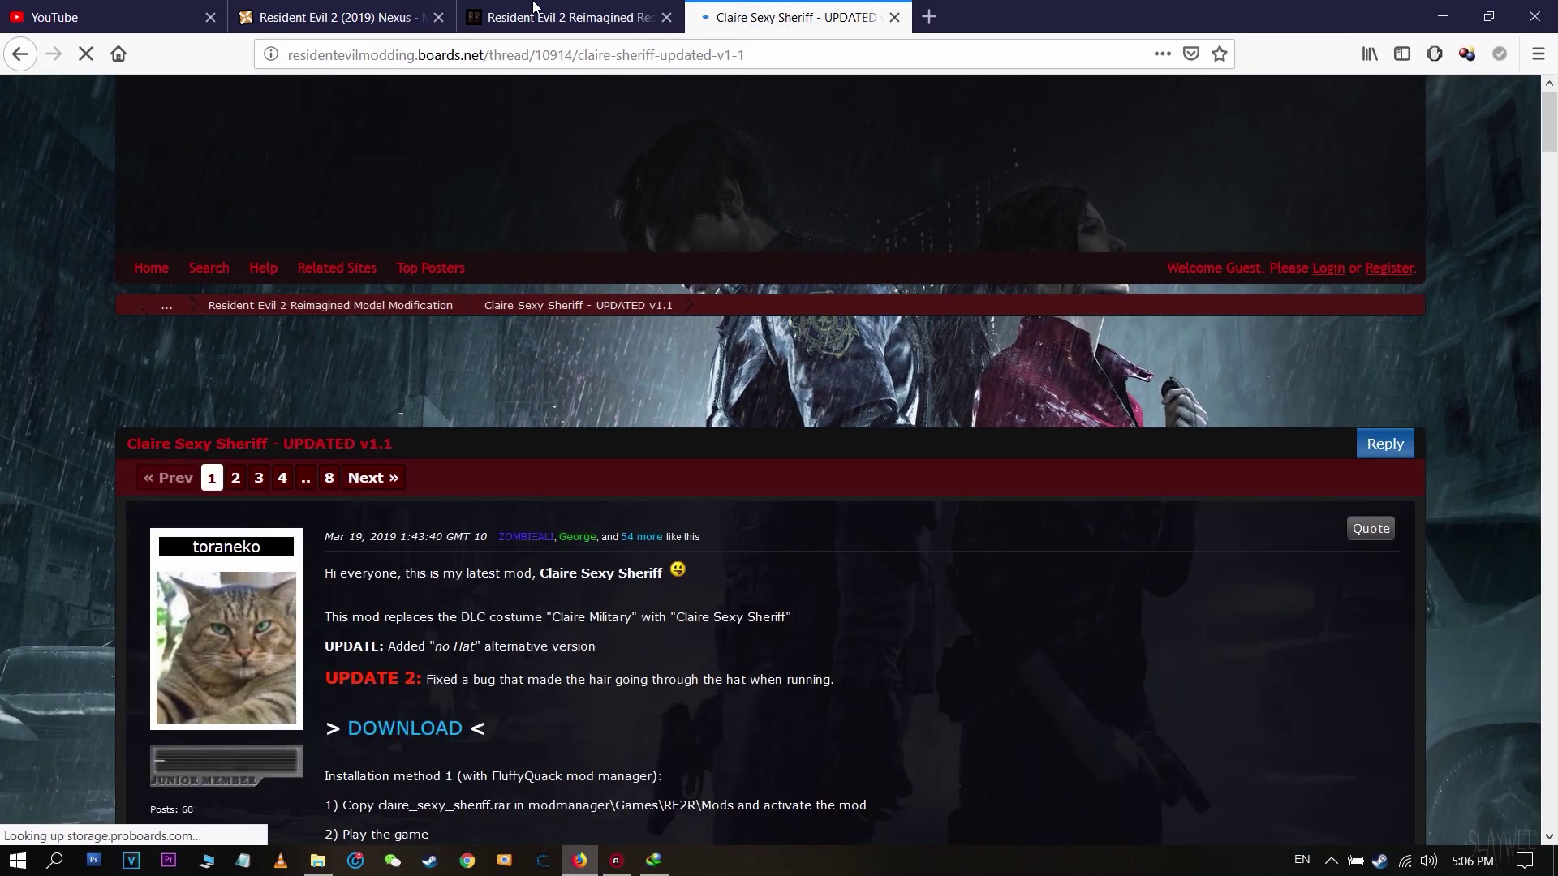
Move the Claire Sexy Sheriff forum tab beside the Nexus tab and open the same mod's page on Nexus Mods.
{"action": "left_click_drag", "start_coordinate": [533, 7], "coordinate": [528, 11]}
{"action": "left_click", "coordinate": [343, 15]}
{"action": "left_click", "coordinate": [408, 344]}
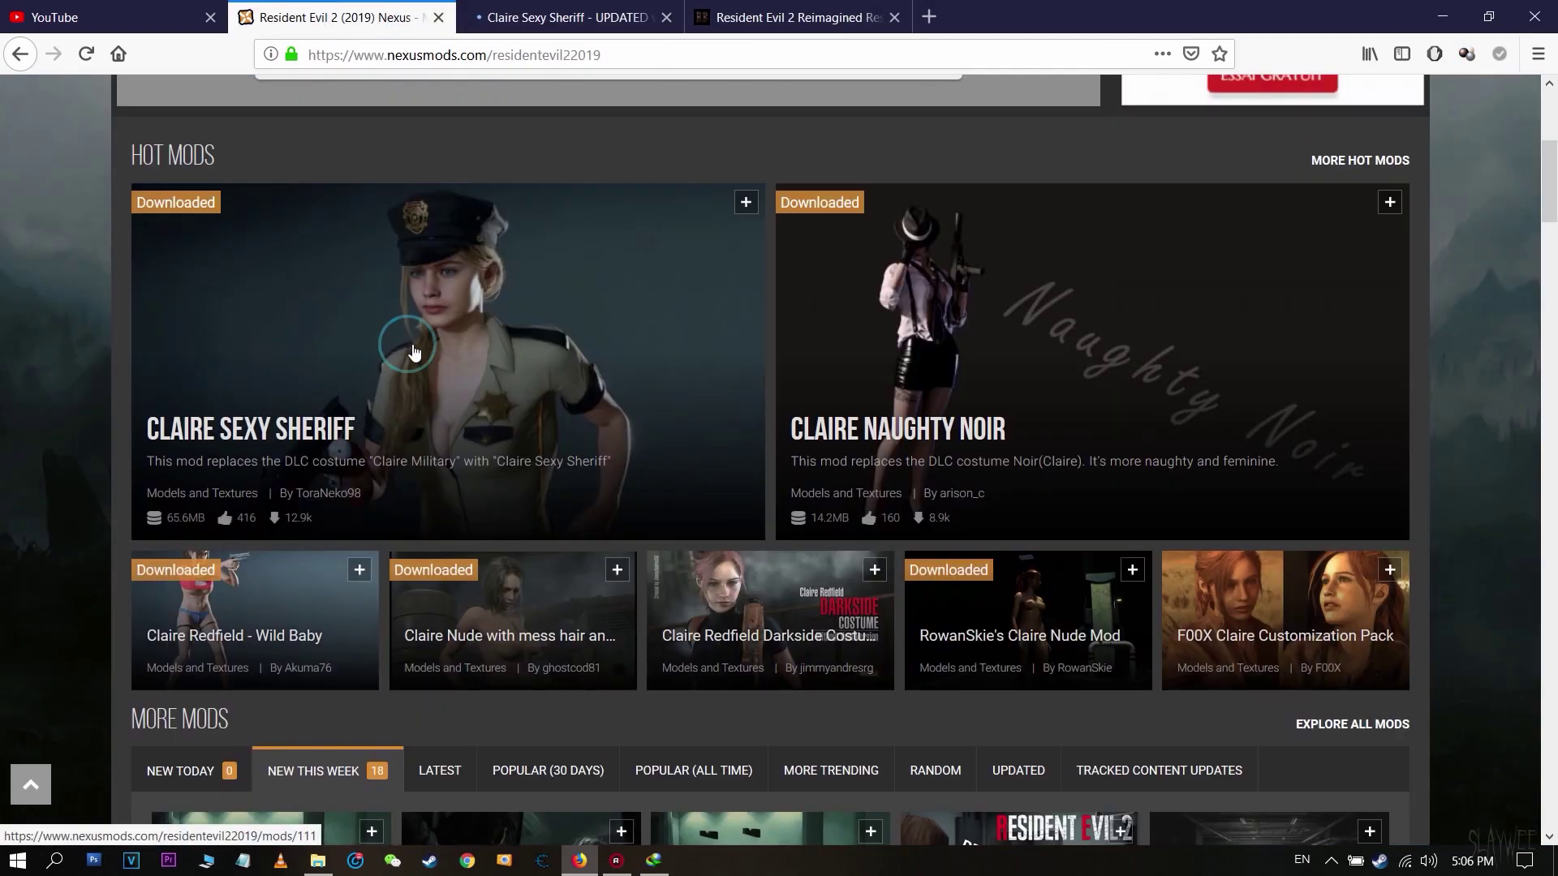
Examine the installation instructions, trailer and screenshots in the Claire Sexy Sheriff forum thread.
{"action": "left_click", "coordinate": [534, 8]}
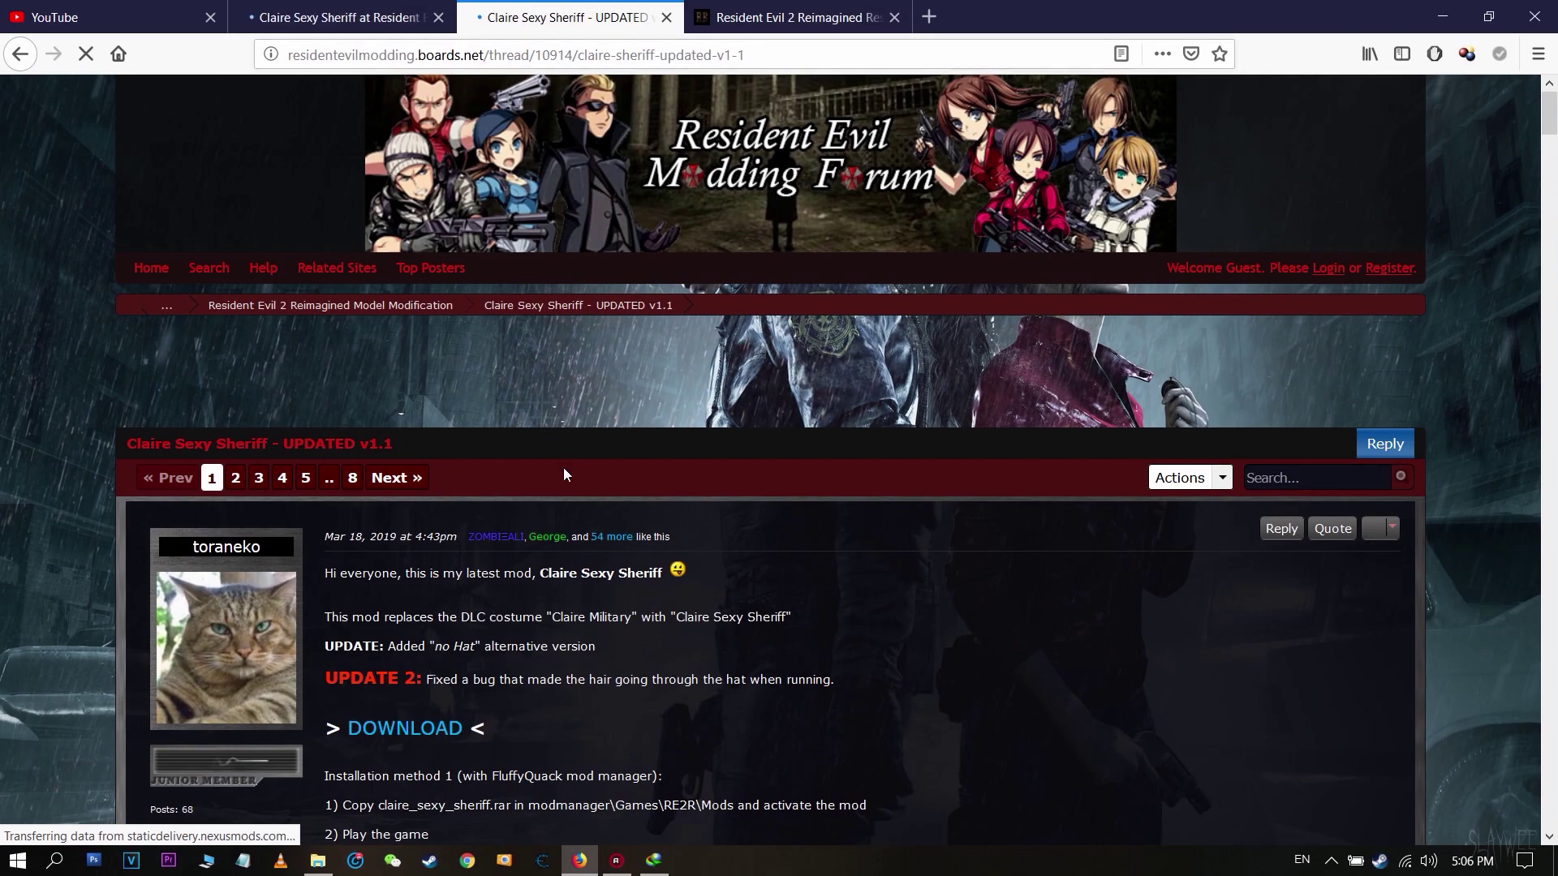
{"action": "scroll", "coordinate": [571, 479], "scroll_direction": "down", "scroll_amount": 3}
{"action": "left_click", "coordinate": [343, 8]}
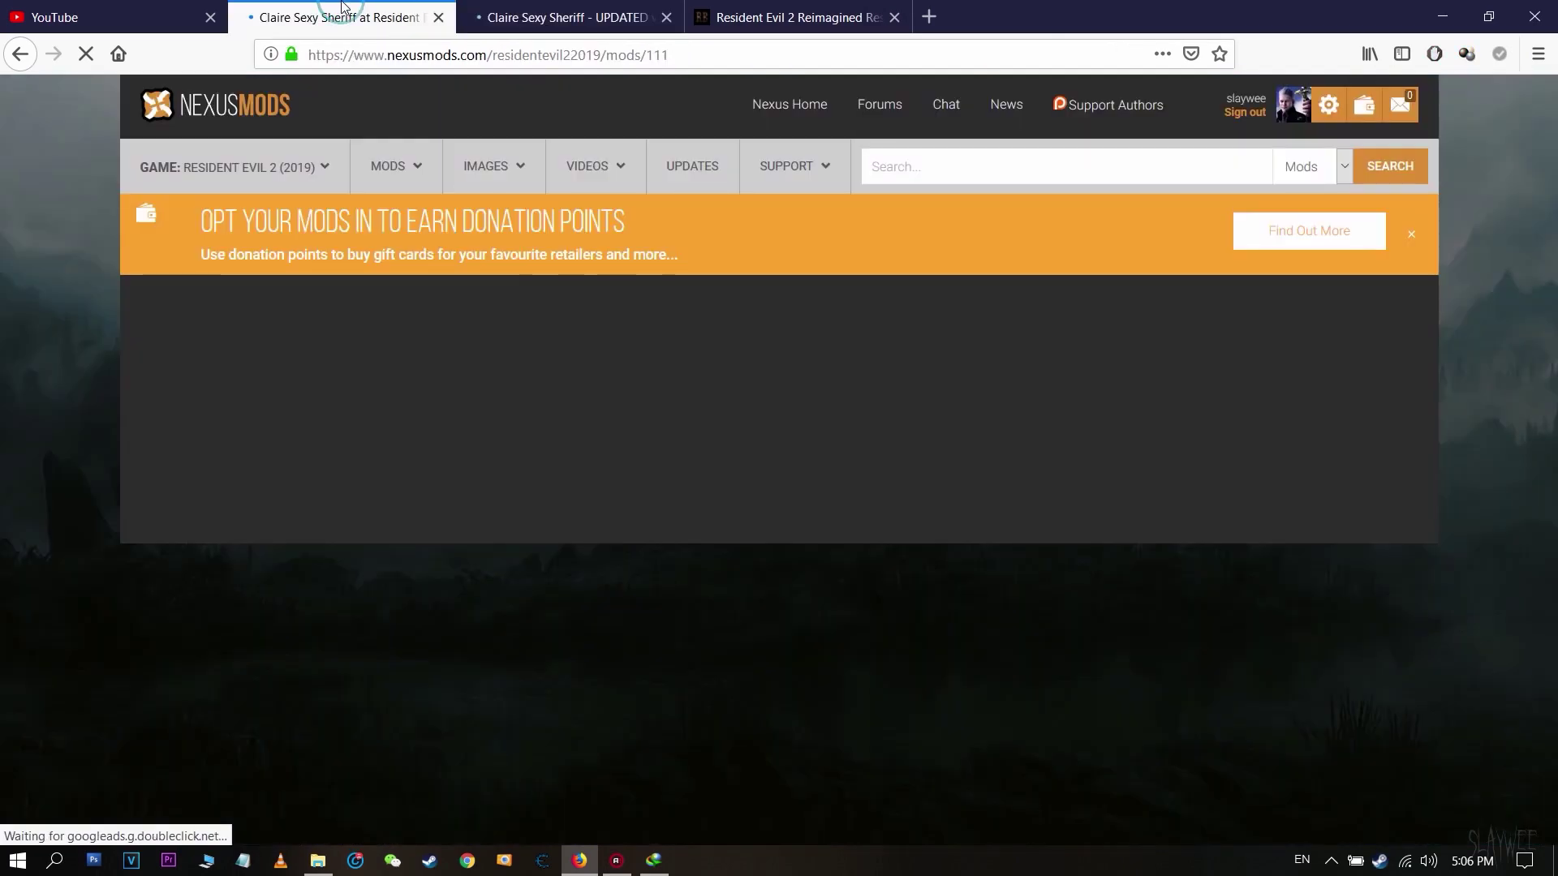
{"action": "left_click", "coordinate": [481, 13]}
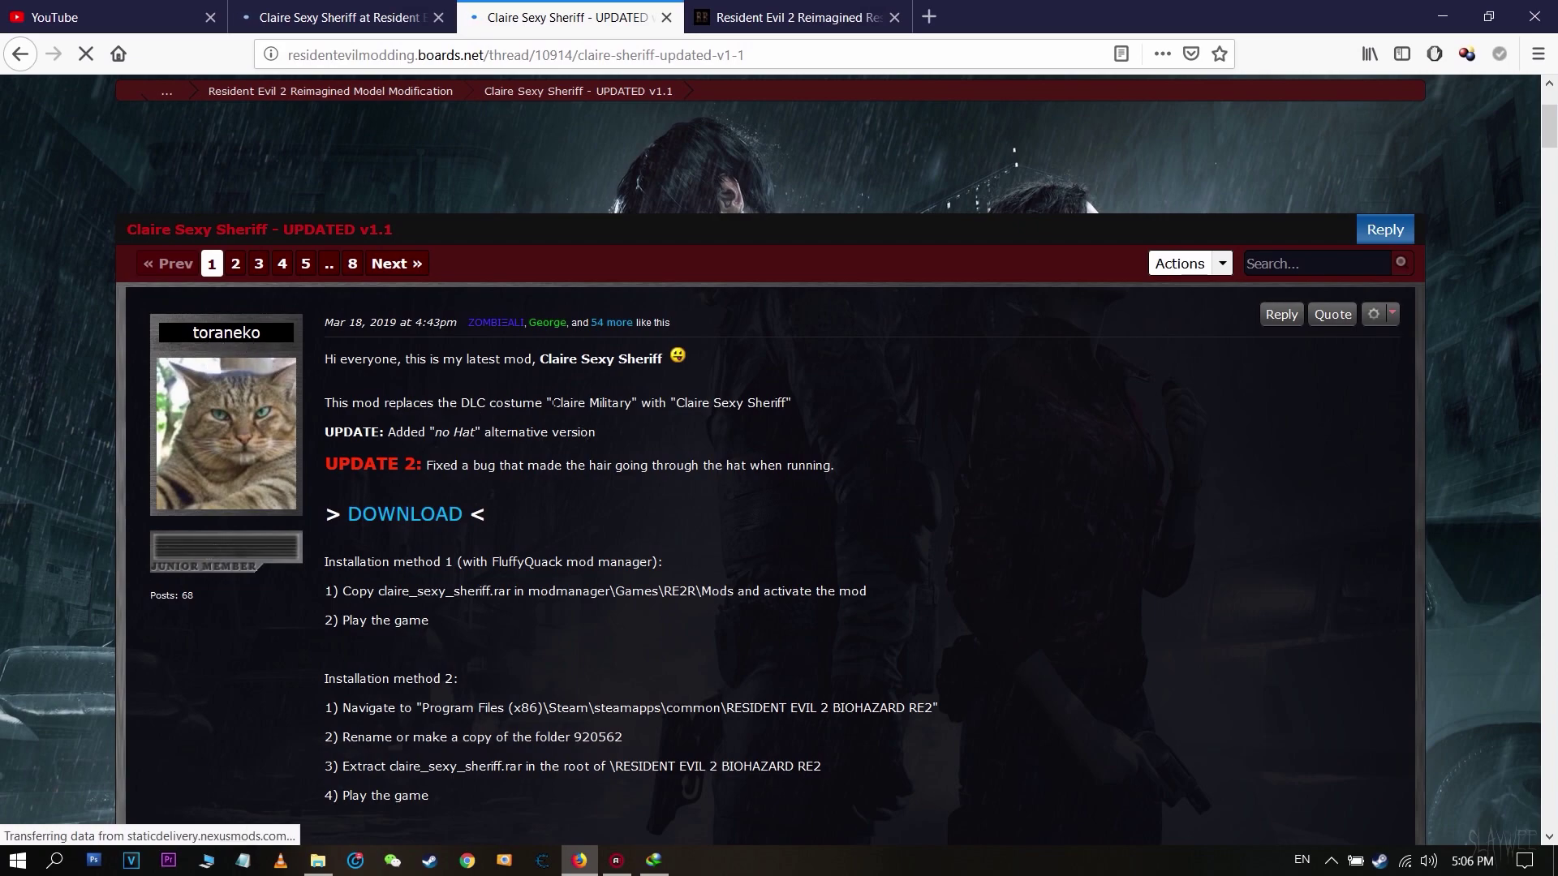
{"action": "scroll", "coordinate": [475, 515], "scroll_direction": "down", "scroll_amount": 9}
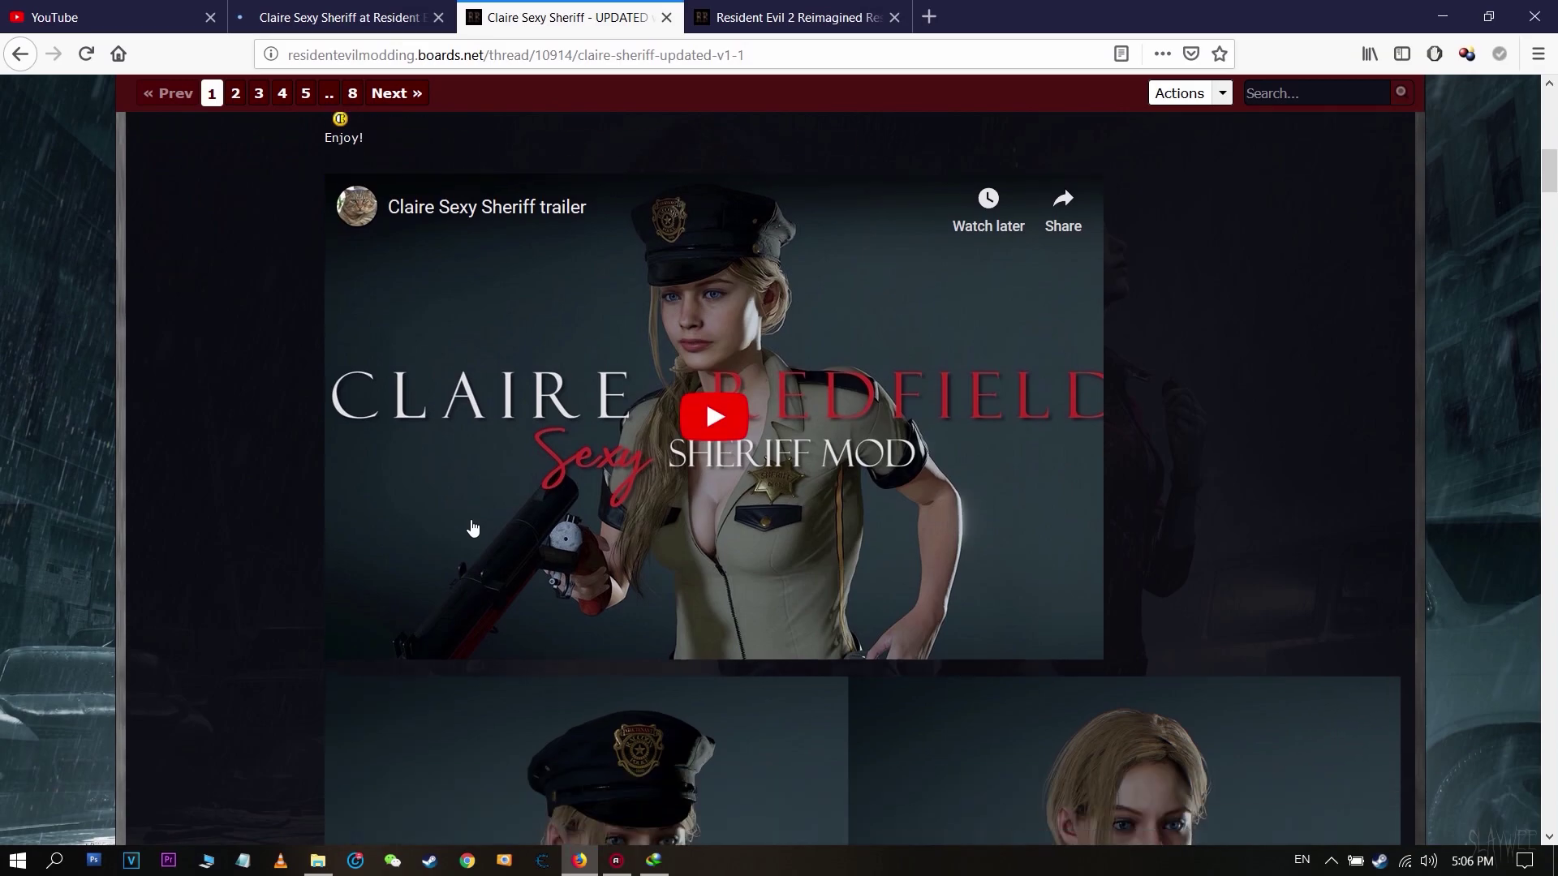
{"action": "scroll", "coordinate": [768, 395], "scroll_direction": "down", "scroll_amount": 13}
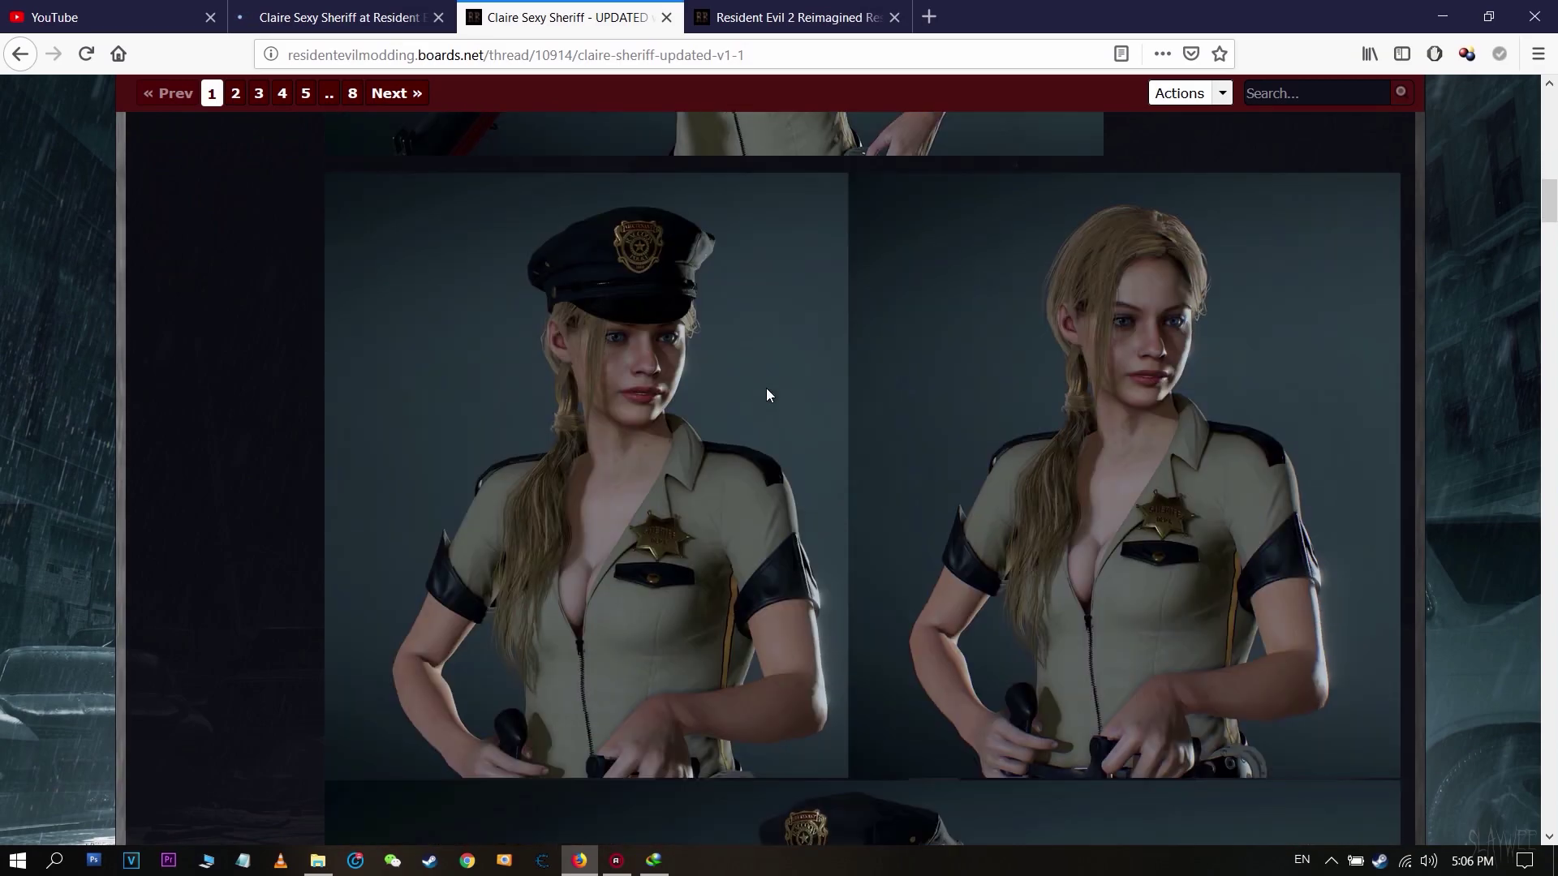
{"action": "scroll", "coordinate": [768, 396], "scroll_direction": "down", "scroll_amount": 12}
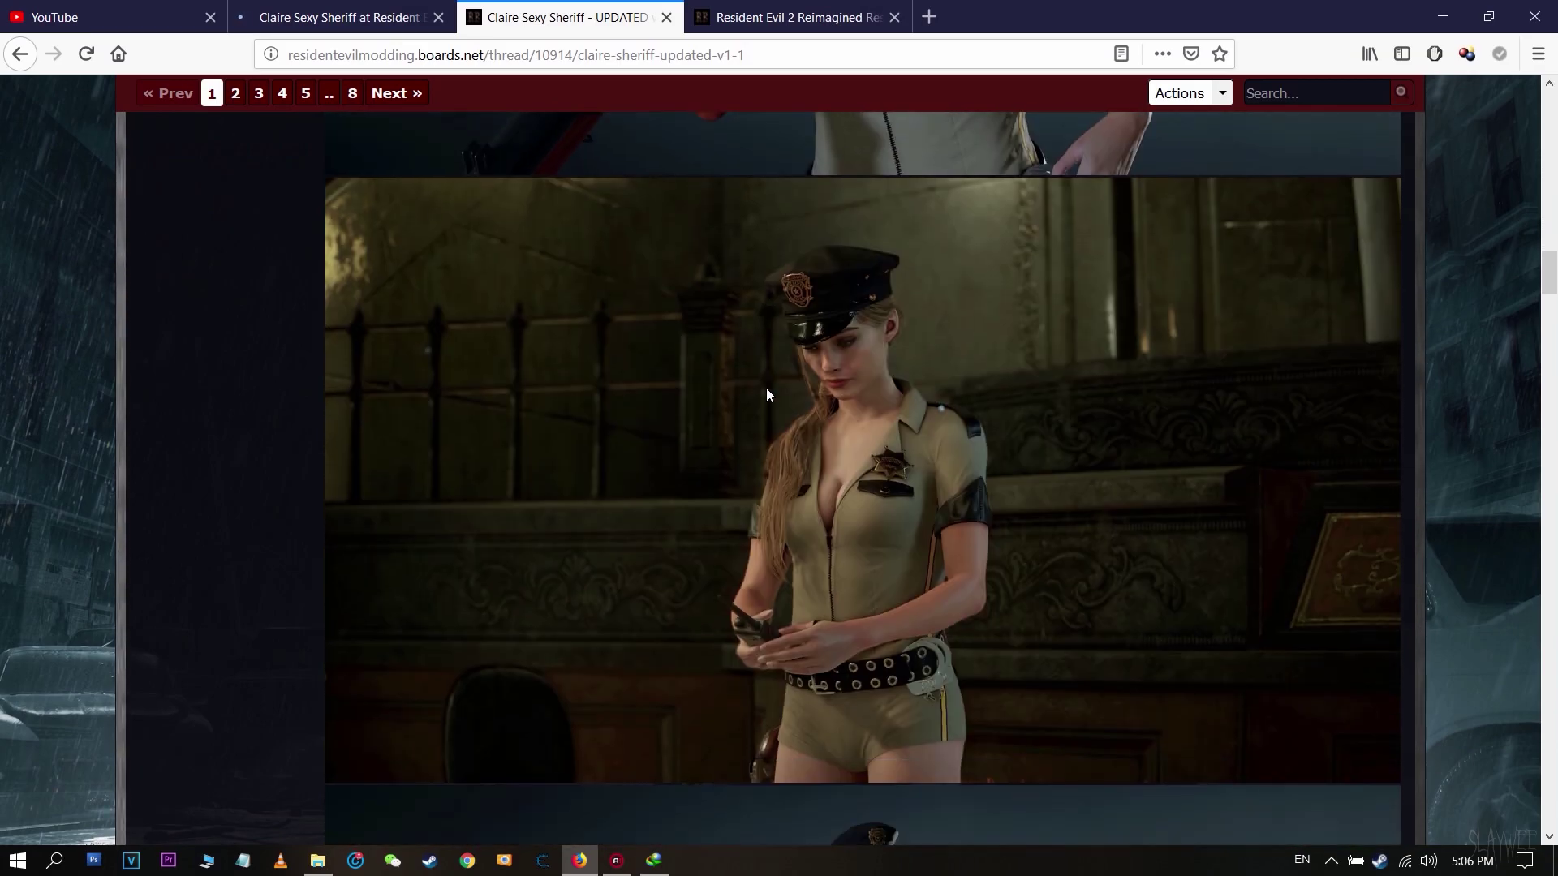
{"action": "scroll", "coordinate": [766, 388], "scroll_direction": "down", "scroll_amount": 12}
Follow the DOWNLOAD link in the Claire Sexy Sheriff post to its Nexus page in a new tab, and return to the thread.
{"action": "scroll", "coordinate": [766, 387], "scroll_direction": "up", "scroll_amount": 18}
{"action": "scroll", "coordinate": [766, 388], "scroll_direction": "up", "scroll_amount": 20}
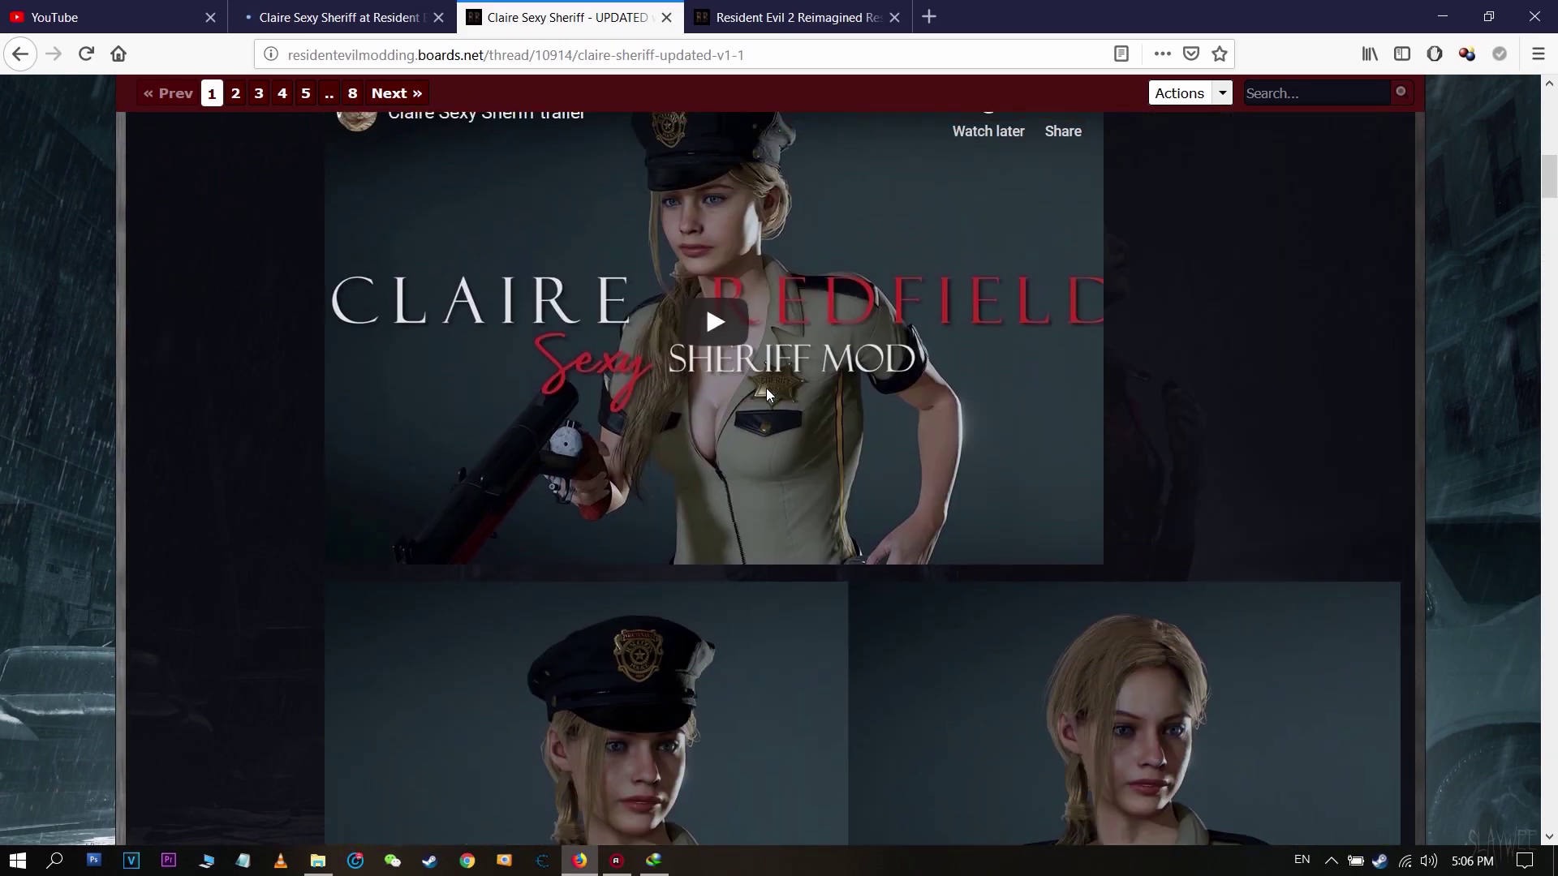
{"action": "scroll", "coordinate": [764, 401], "scroll_direction": "down", "scroll_amount": 3}
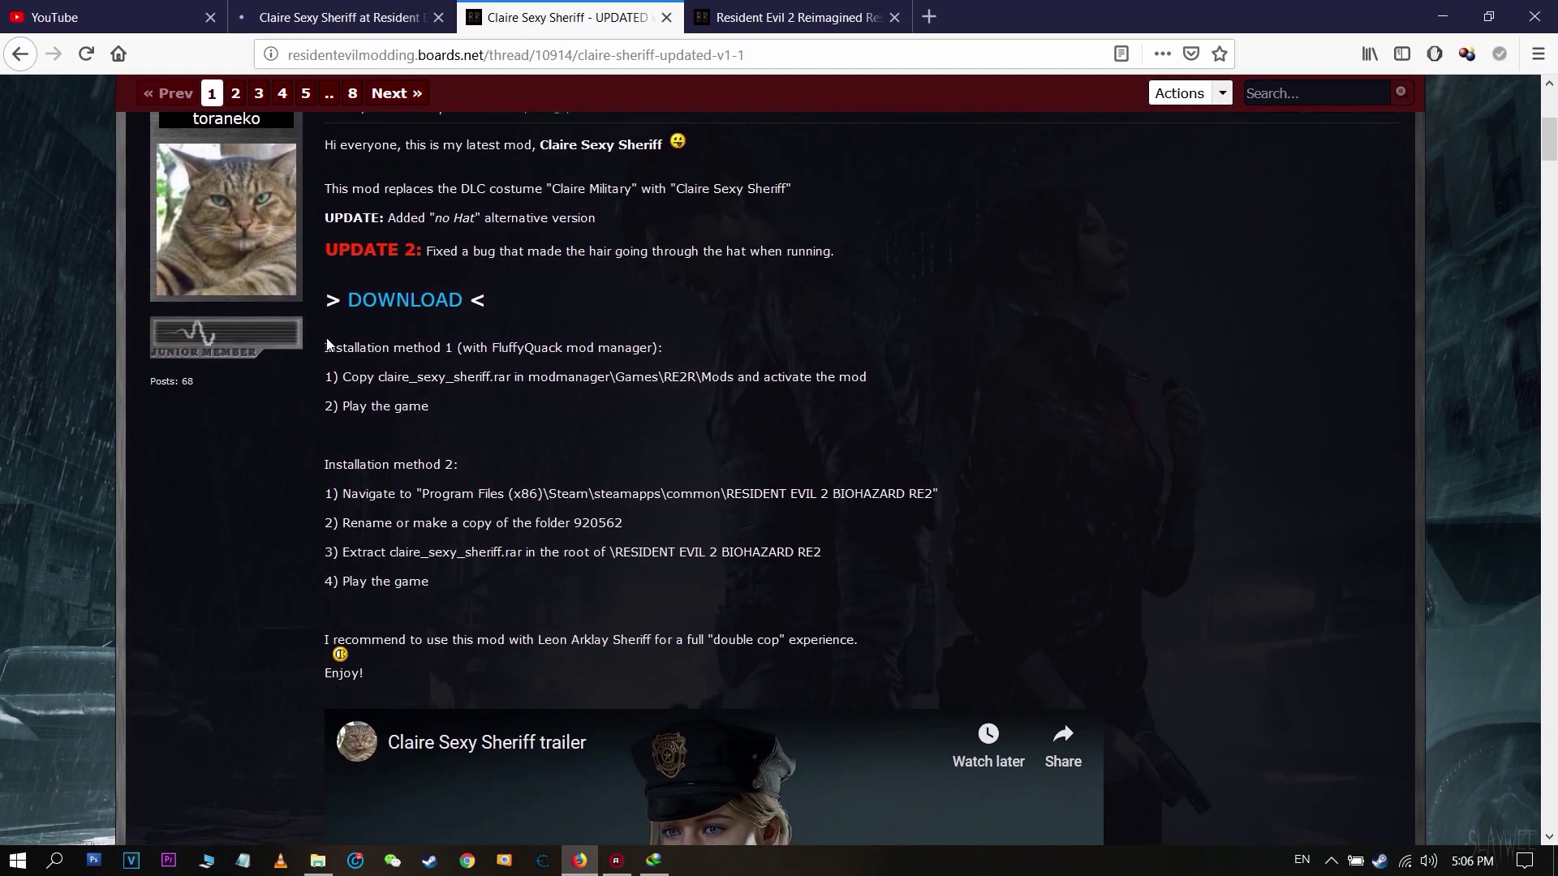
{"action": "left_click", "coordinate": [407, 308]}
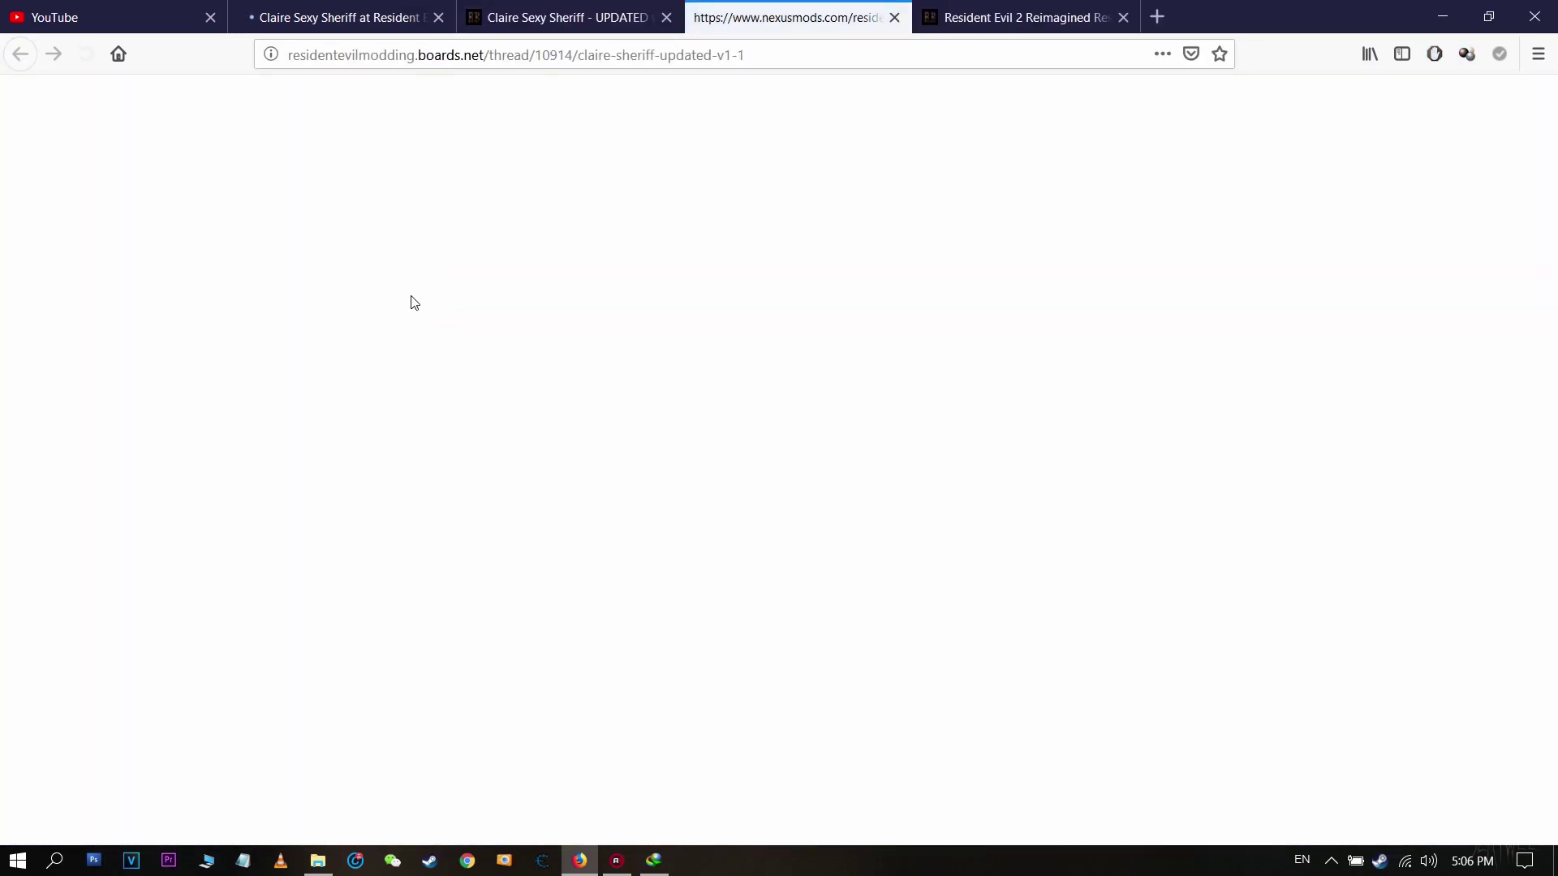
{"action": "left_click", "coordinate": [602, 8]}
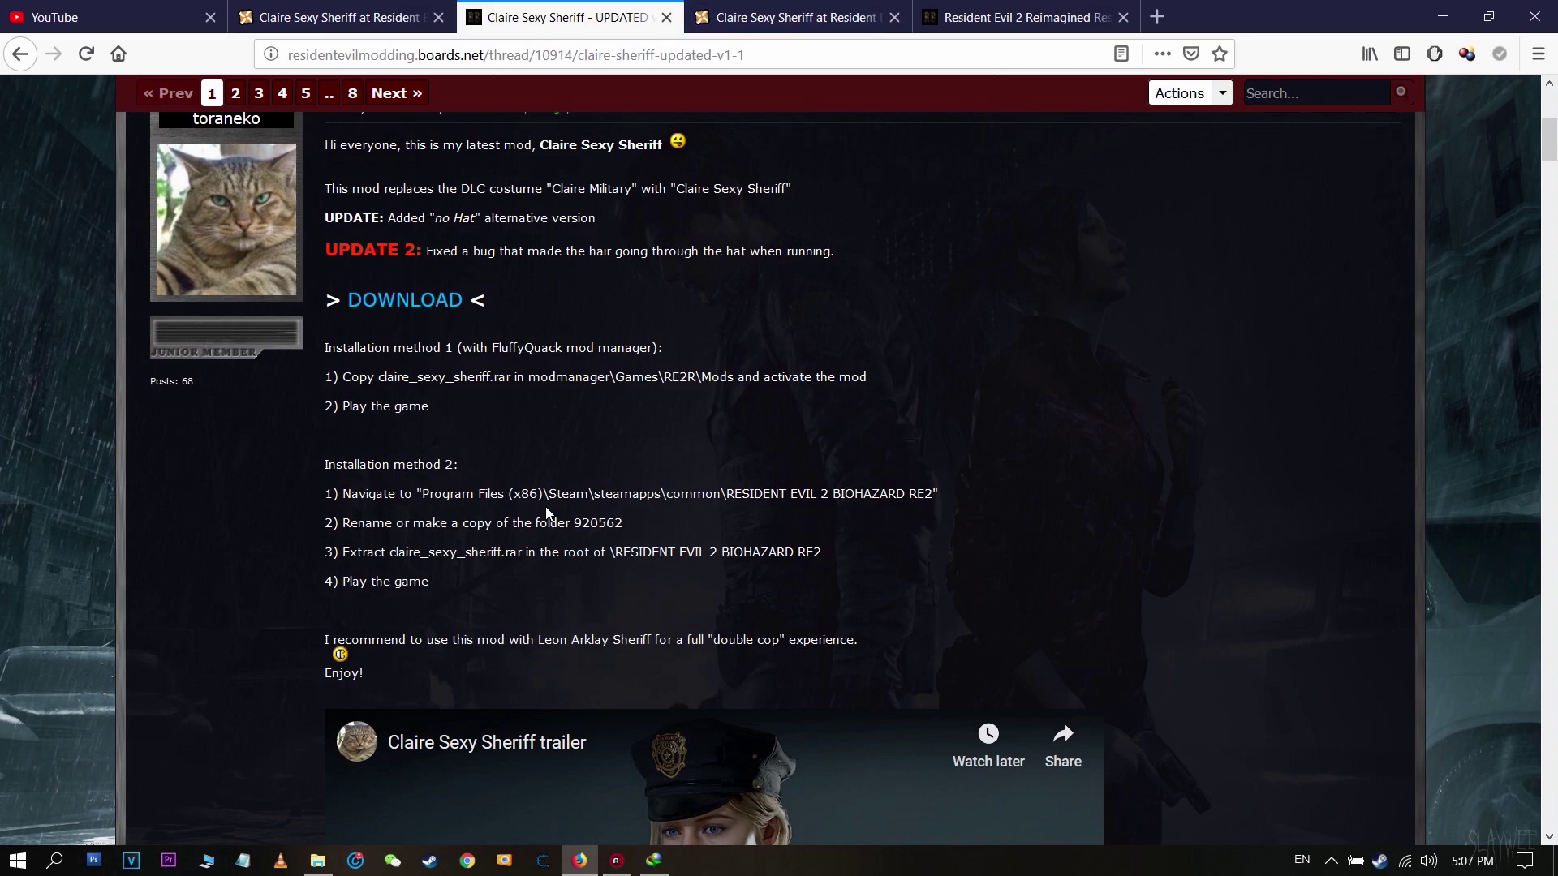
Examine the FluffyQuack installation method in the Claire Sexy Sheriff thread and compare it with the mod's Nexus Mods page.
{"action": "scroll", "coordinate": [545, 510], "scroll_direction": "up", "scroll_amount": 1}
{"action": "scroll", "coordinate": [545, 509], "scroll_direction": "down", "scroll_amount": 1}
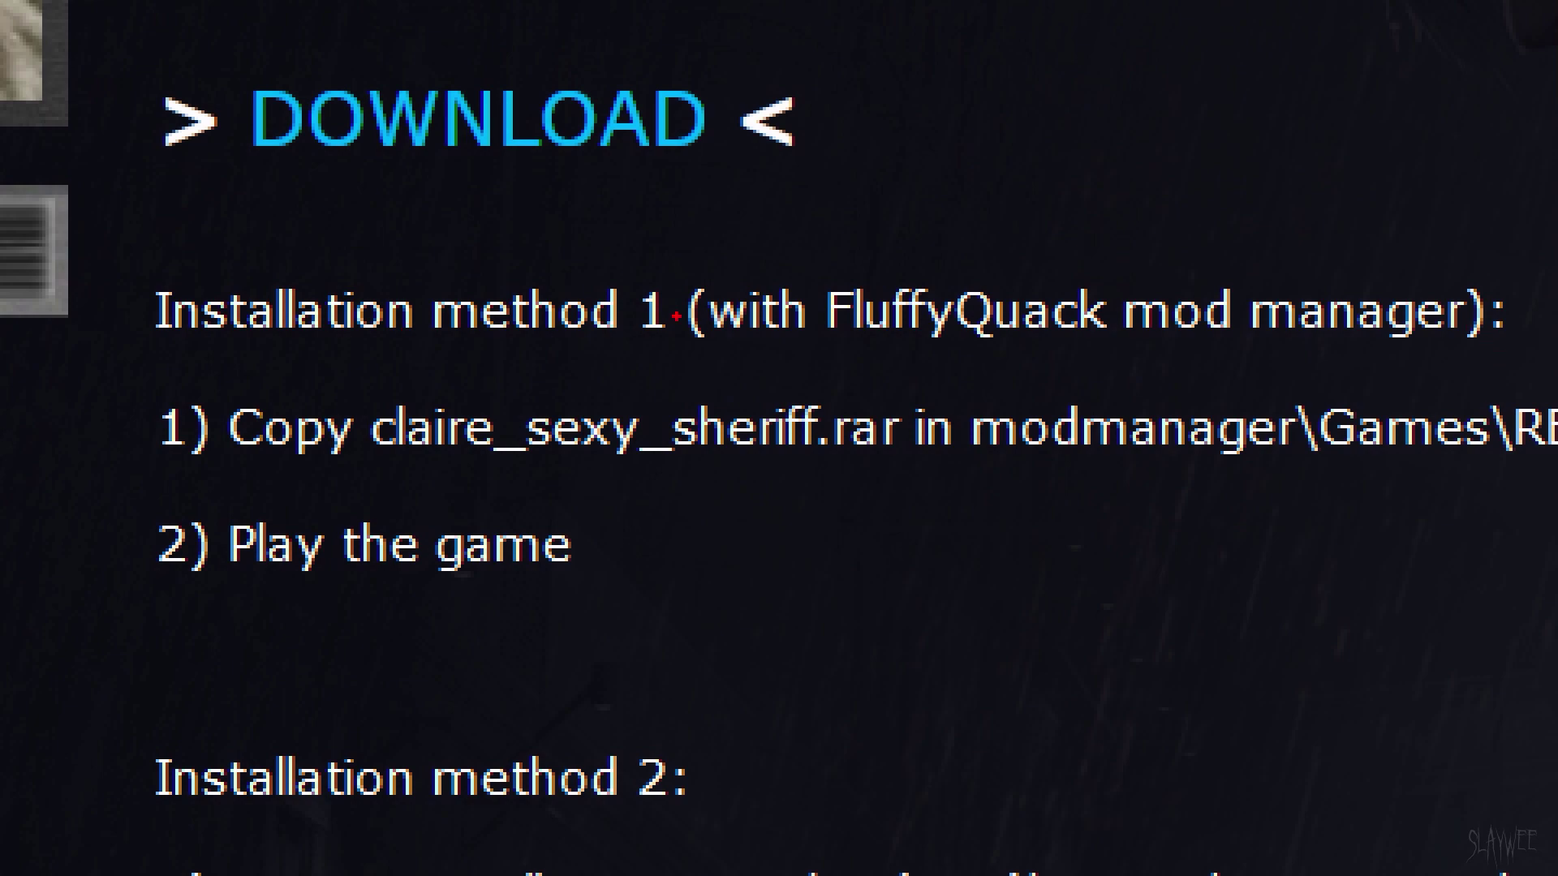
{"action": "left_click_drag", "start_coordinate": [675, 316], "coordinate": [920, 378]}
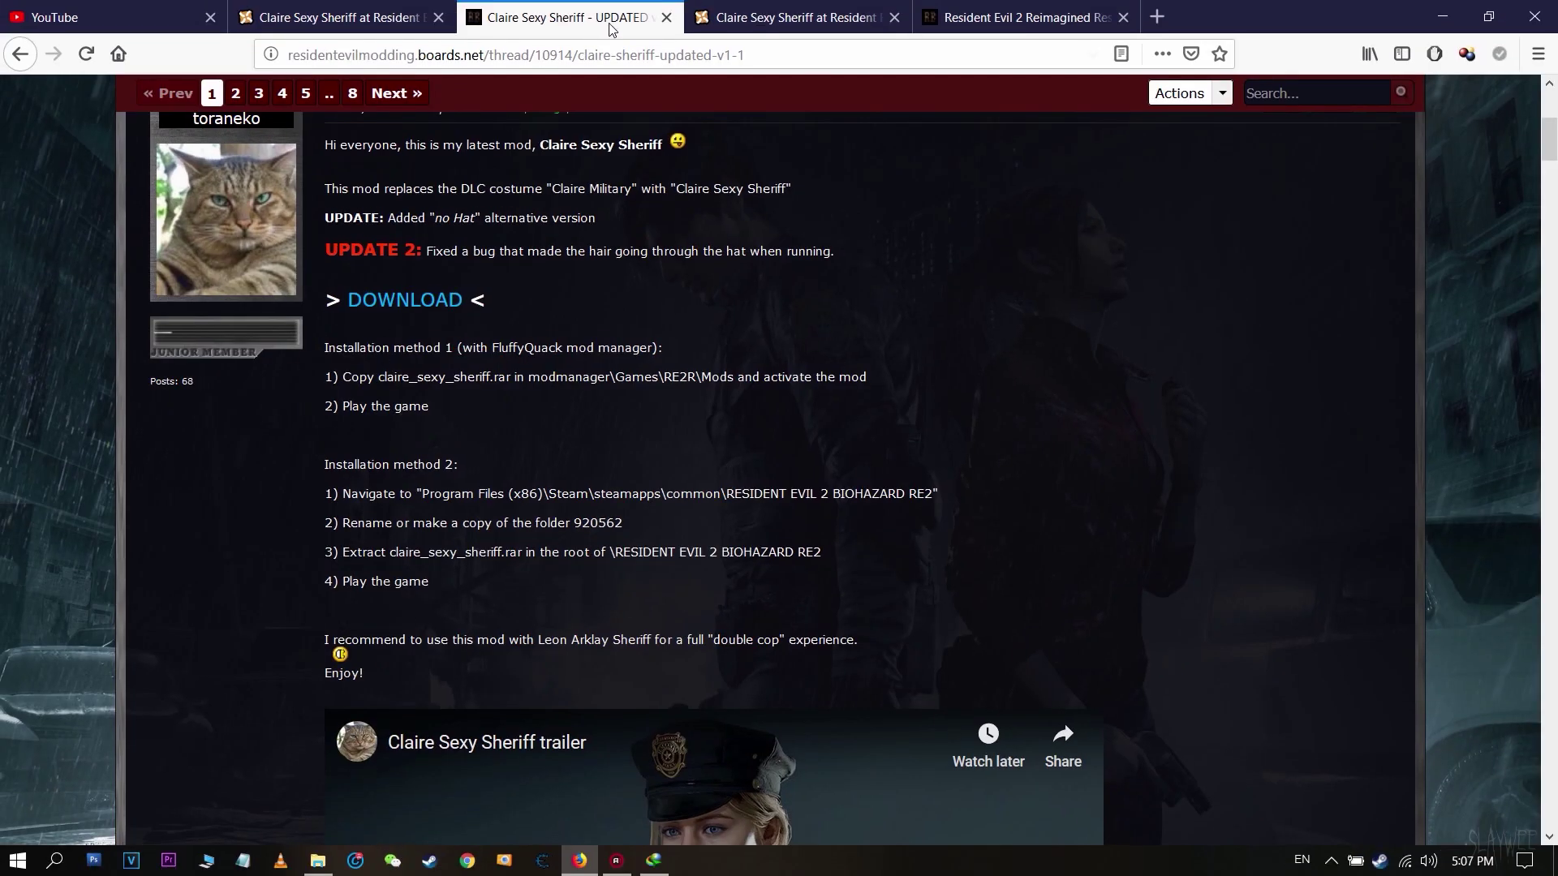
{"action": "left_click", "coordinate": [712, 18]}
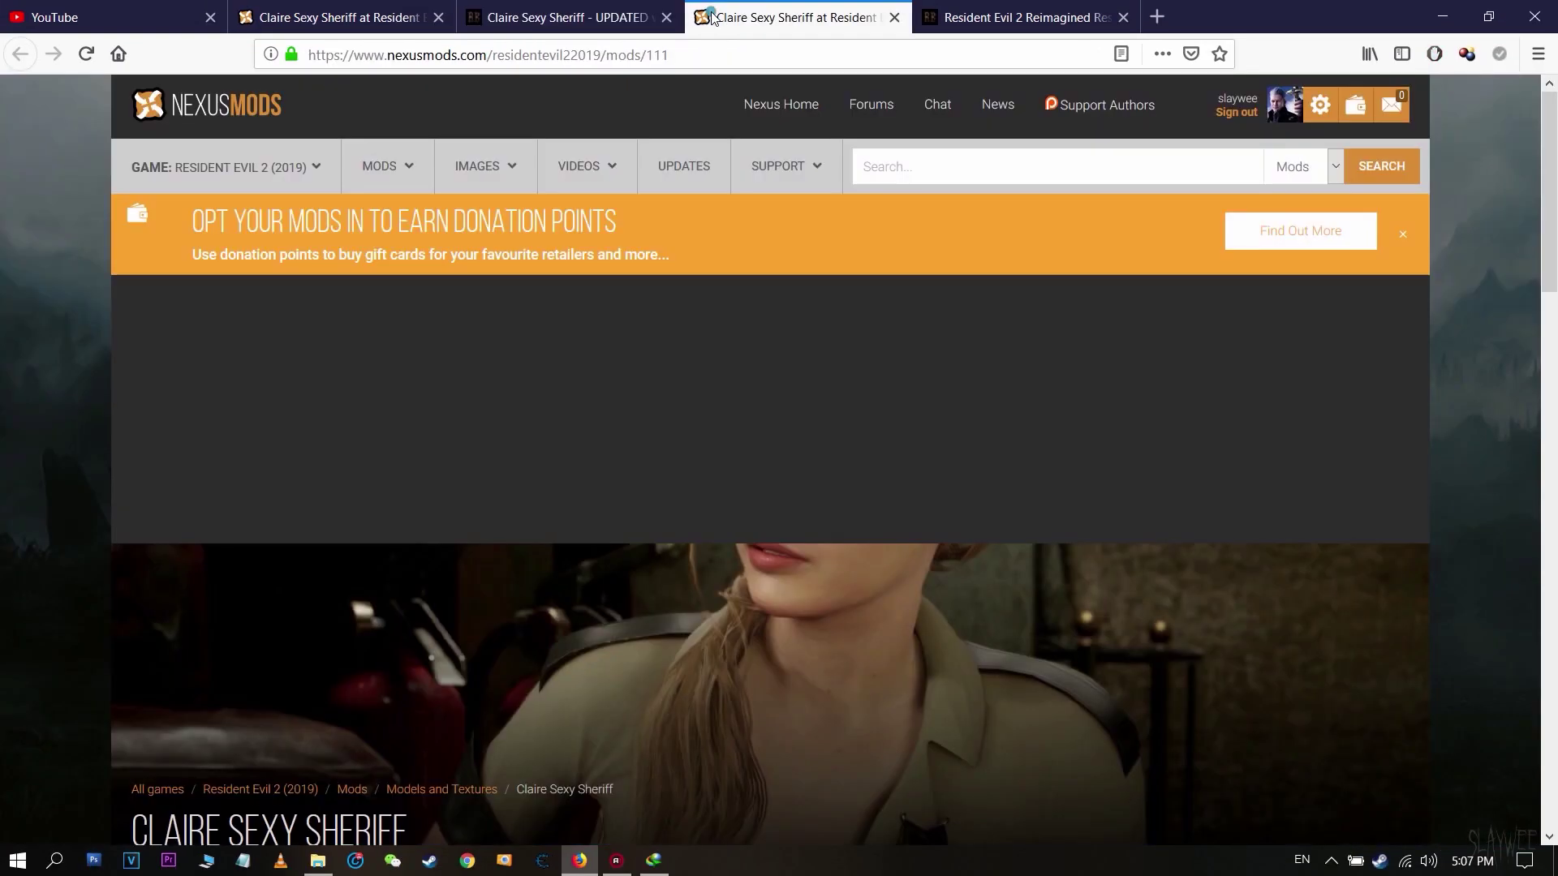
{"action": "scroll", "coordinate": [647, 306], "scroll_direction": "down", "scroll_amount": 3}
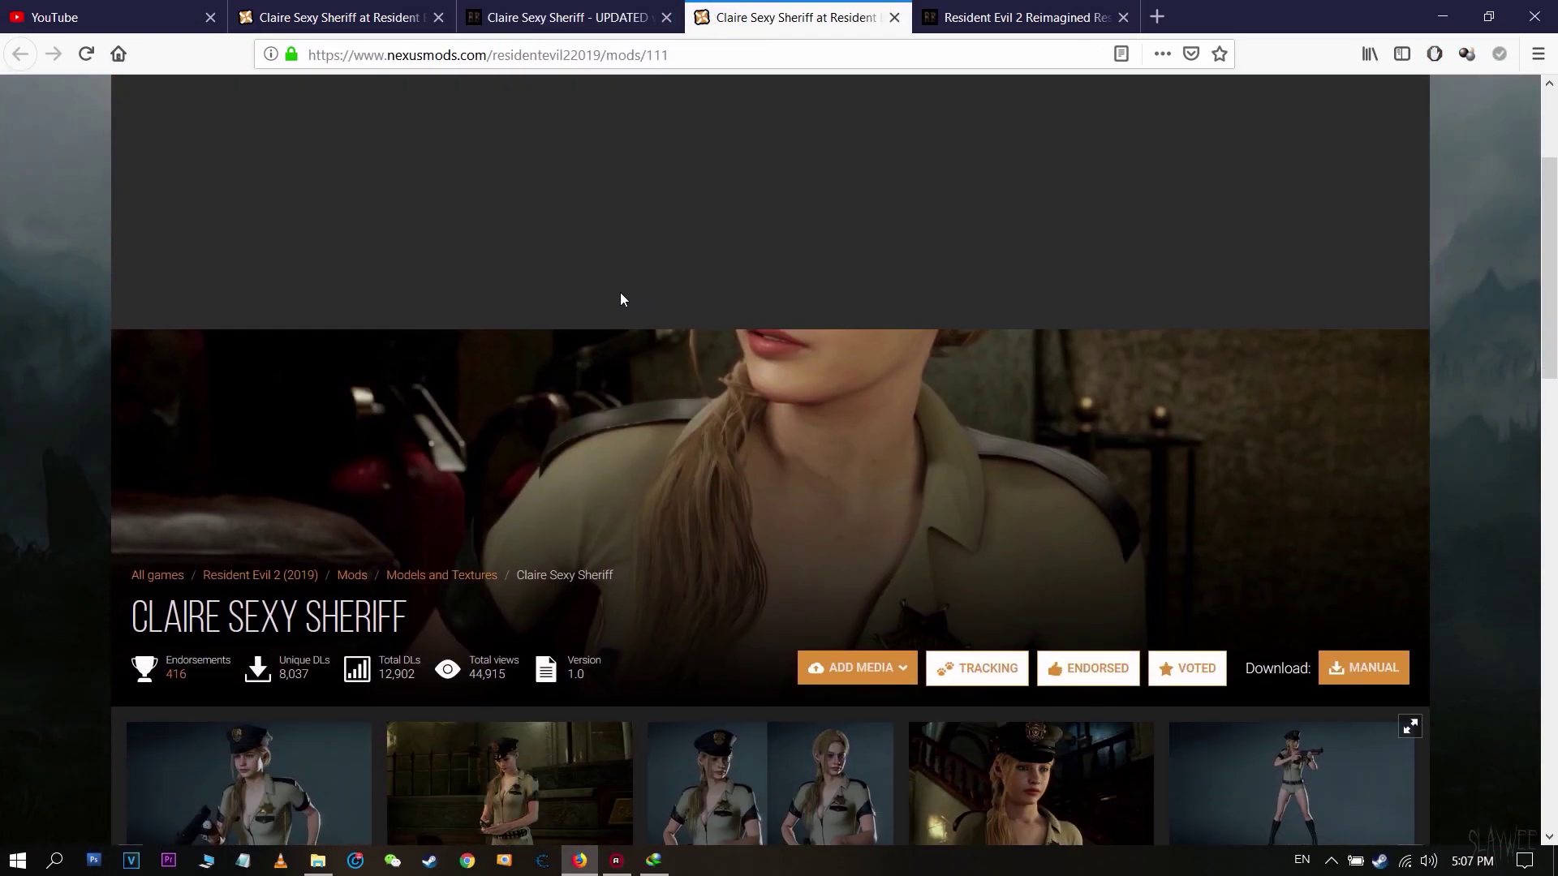
{"action": "left_click", "coordinate": [568, 17]}
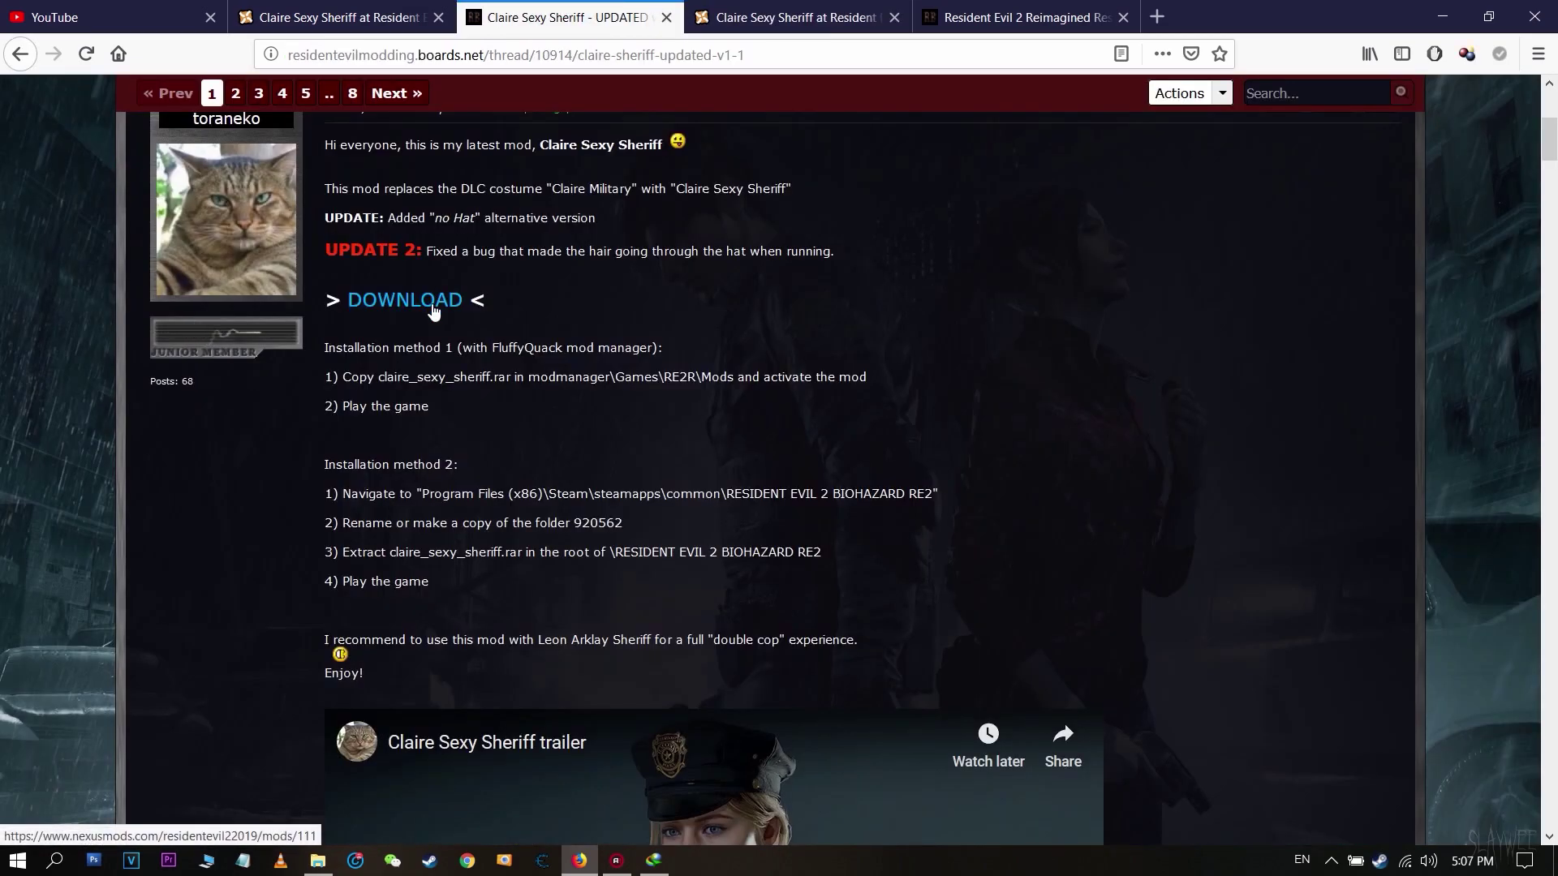
{"action": "left_click", "coordinate": [754, 15]}
{"action": "scroll", "coordinate": [635, 382], "scroll_direction": "down", "scroll_amount": 8}
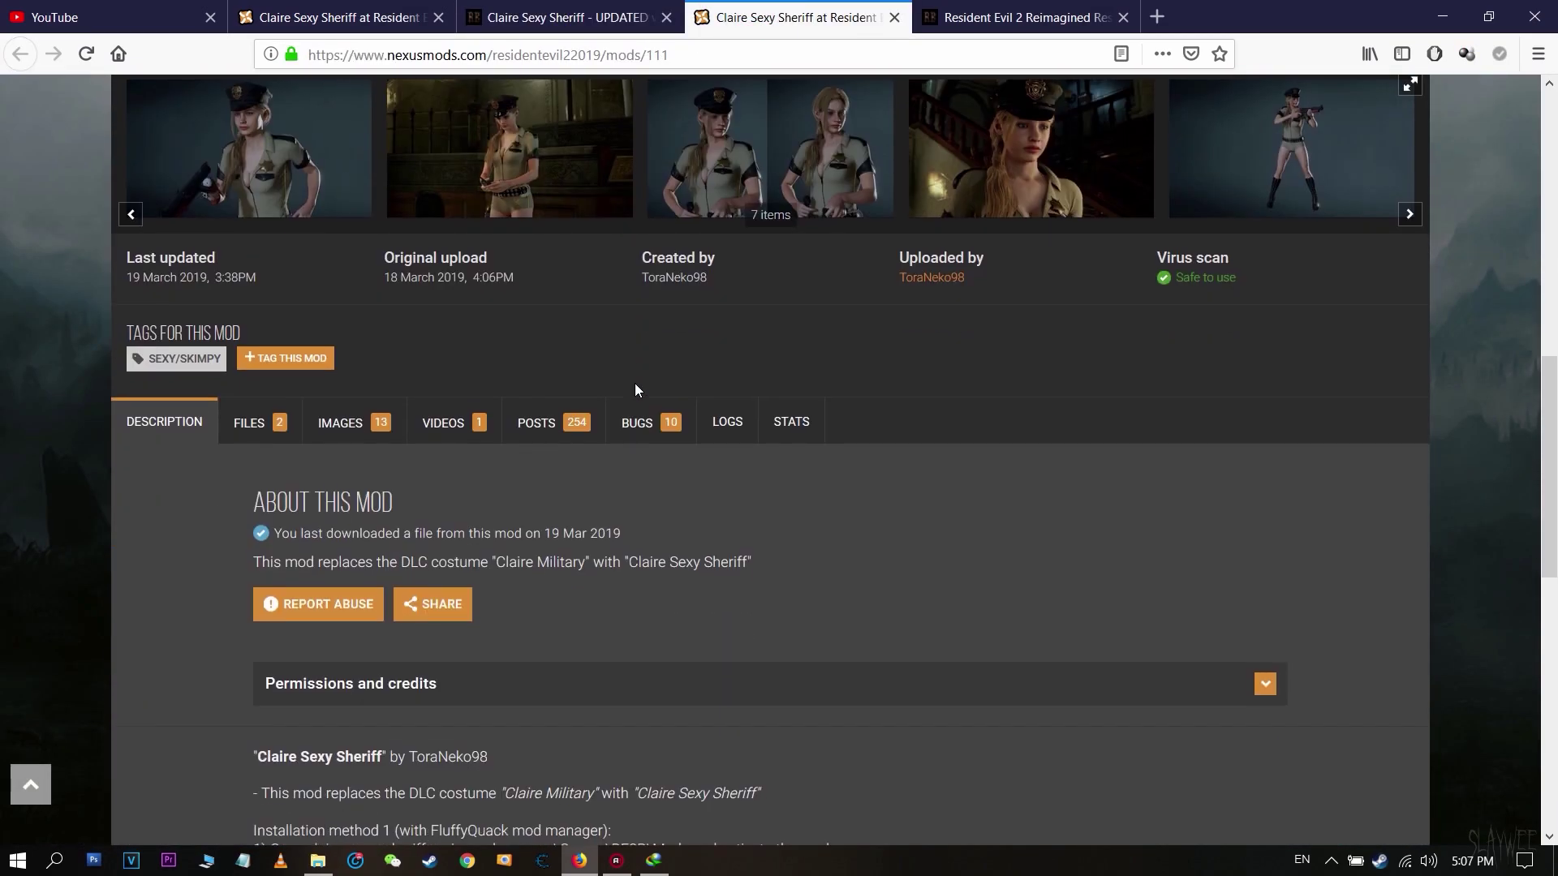
{"action": "left_click", "coordinate": [560, 17]}
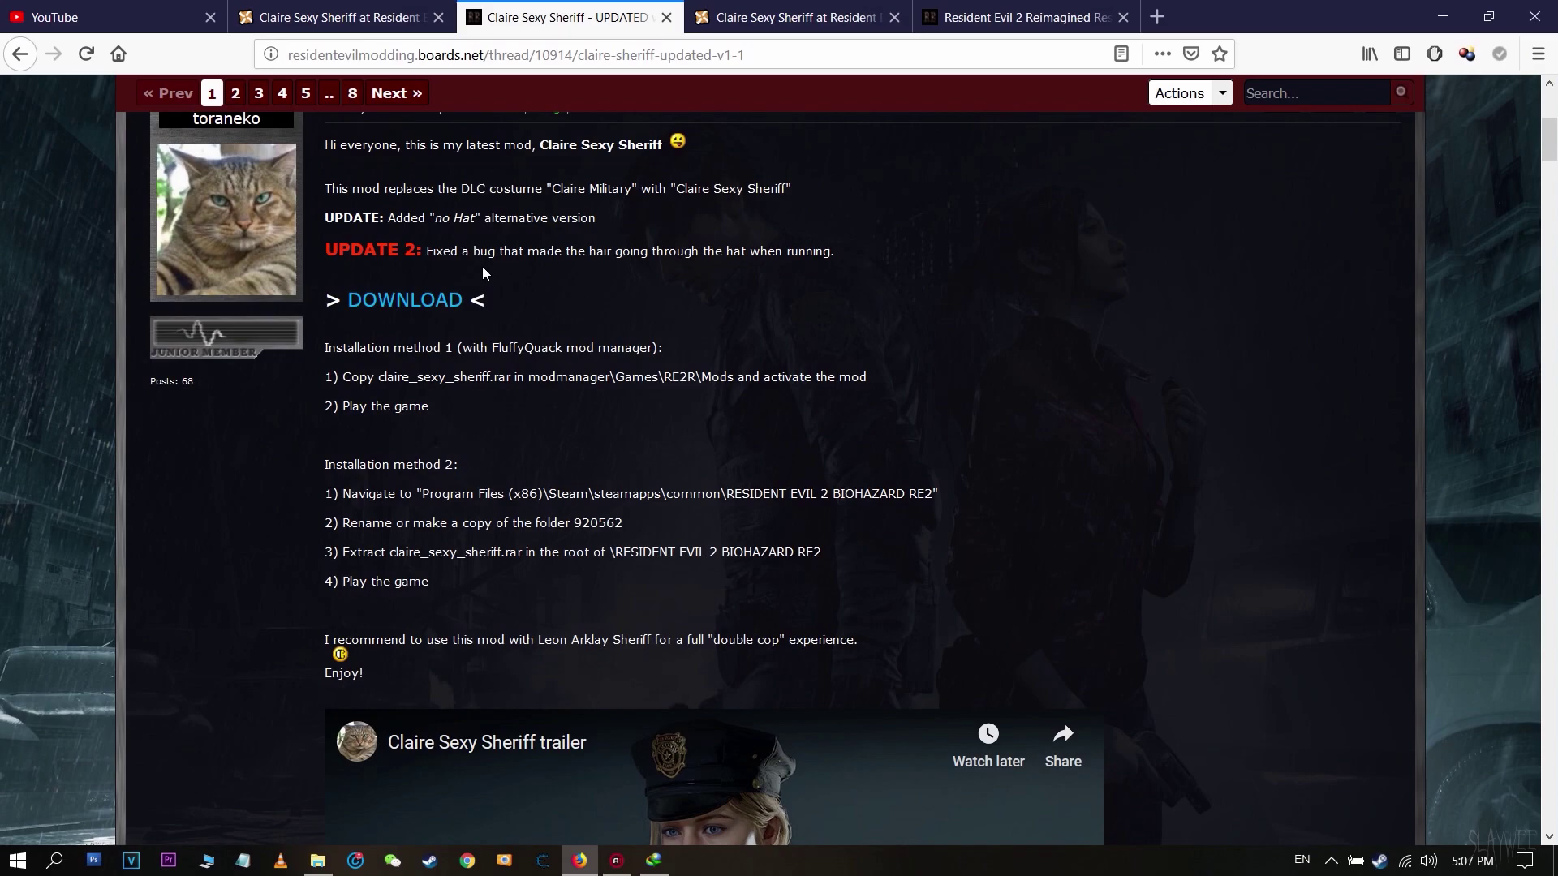
Open the mod's Nexus page from the thread's DOWNLOAD link and download the main Claire Sexy Sheriff file.
{"action": "left_click", "coordinate": [437, 302]}
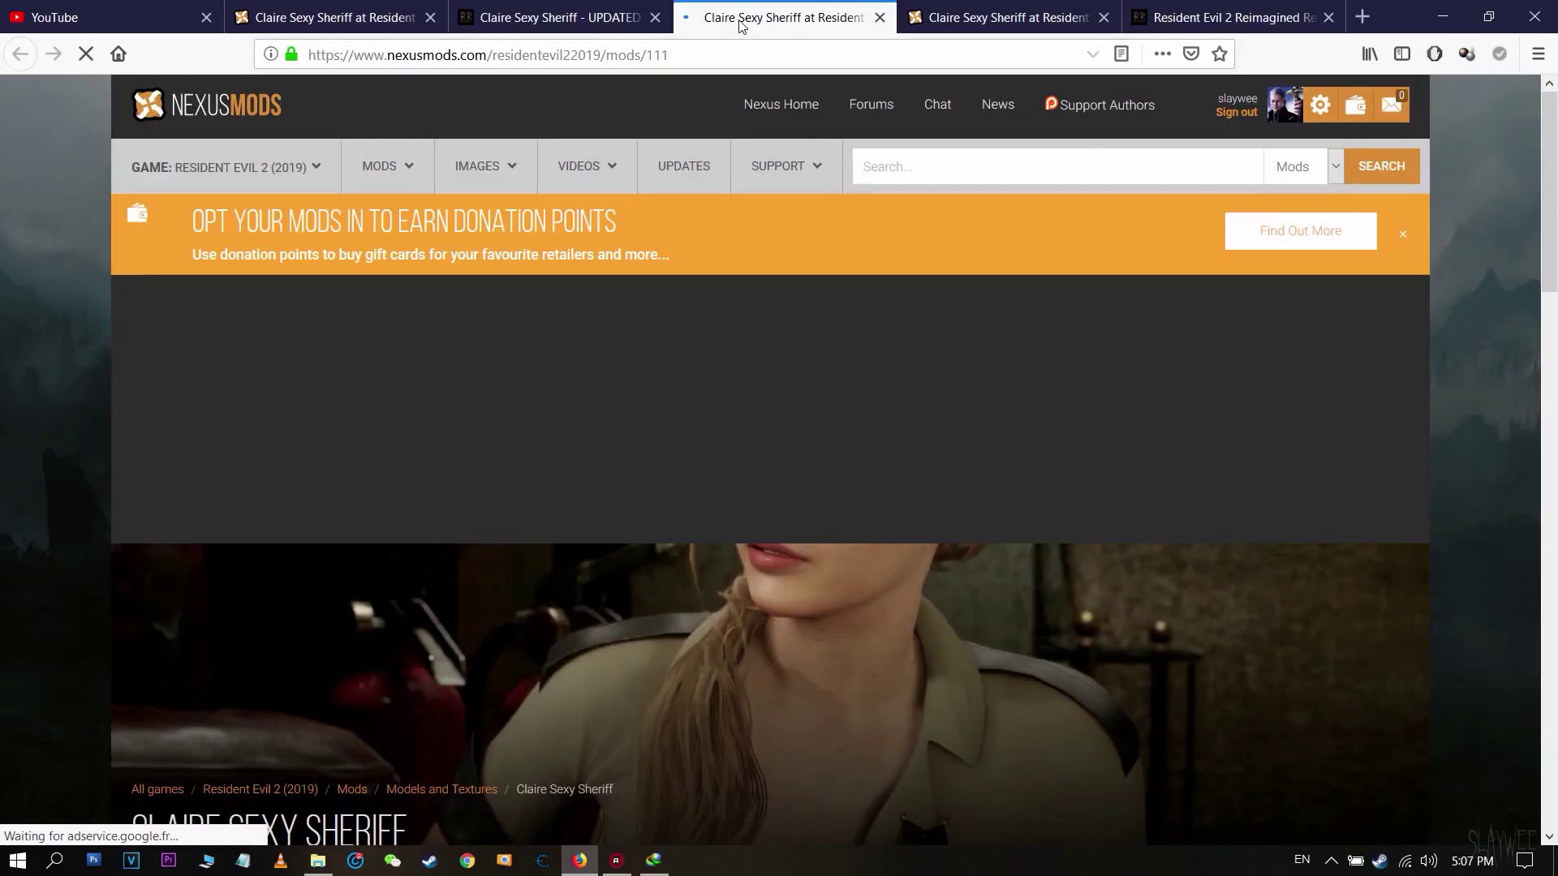
{"action": "scroll", "coordinate": [701, 276], "scroll_direction": "down", "scroll_amount": 10}
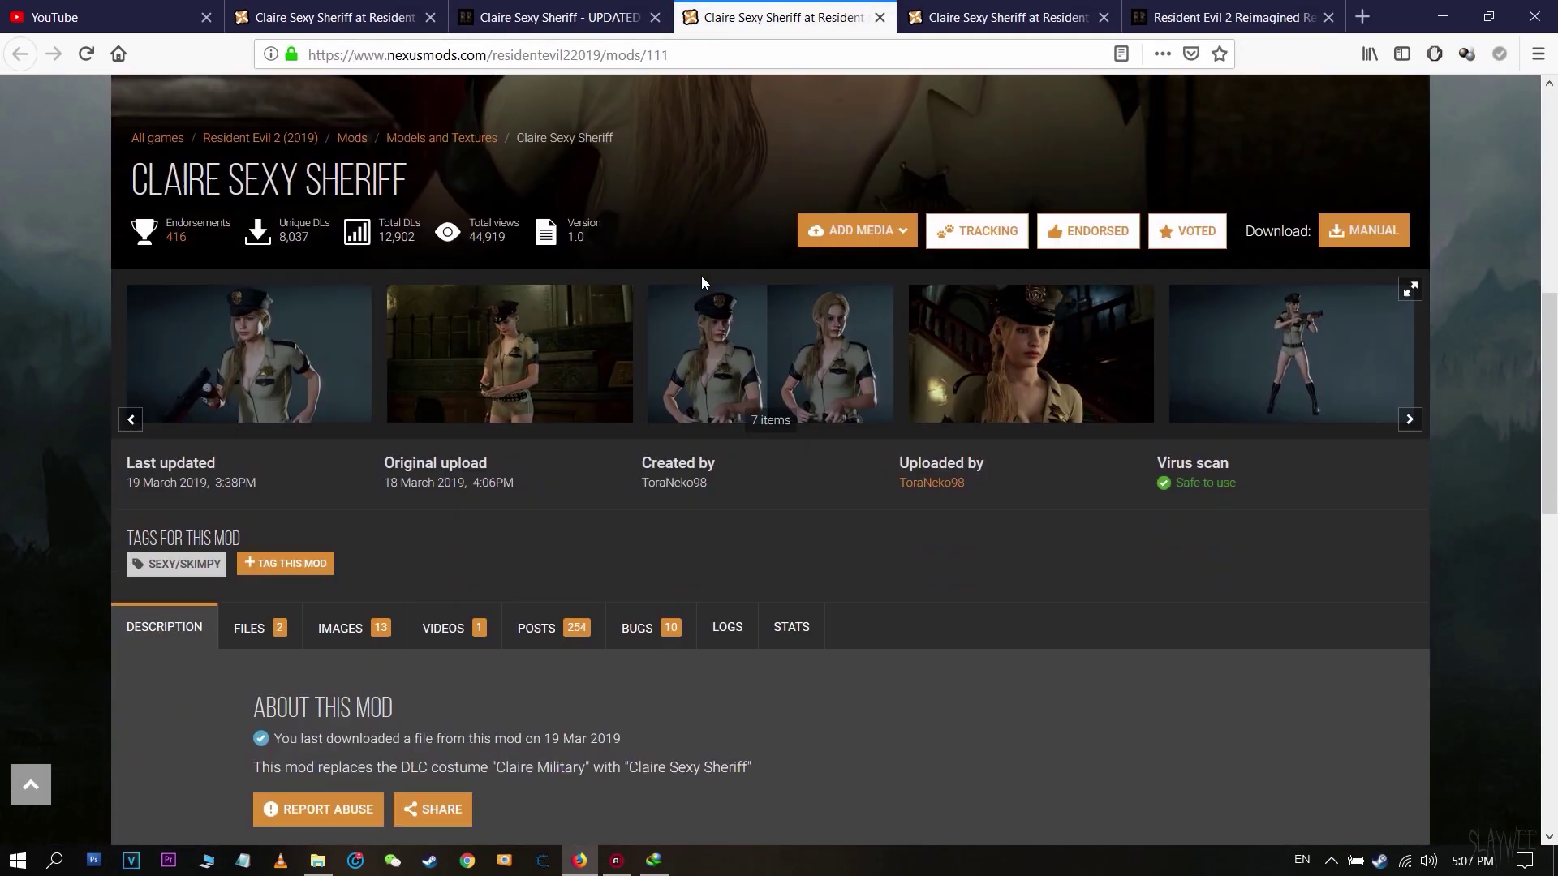
{"action": "scroll", "coordinate": [701, 276], "scroll_direction": "up", "scroll_amount": 5}
{"action": "scroll", "coordinate": [701, 276], "scroll_direction": "down", "scroll_amount": 5}
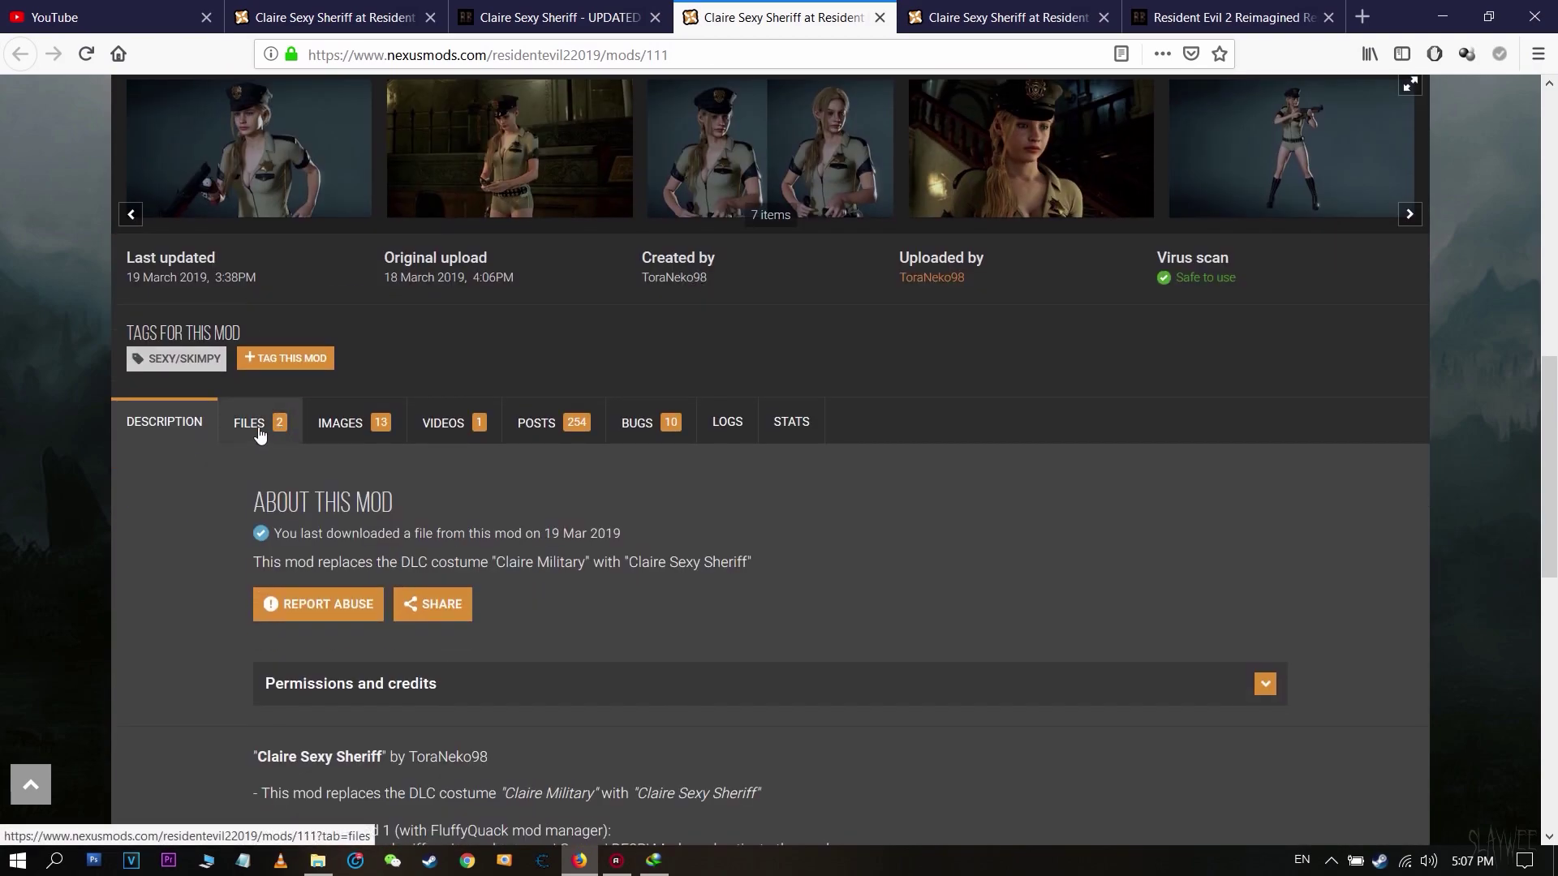
{"action": "left_click", "coordinate": [260, 432]}
{"action": "scroll", "coordinate": [292, 427], "scroll_direction": "down", "scroll_amount": 3}
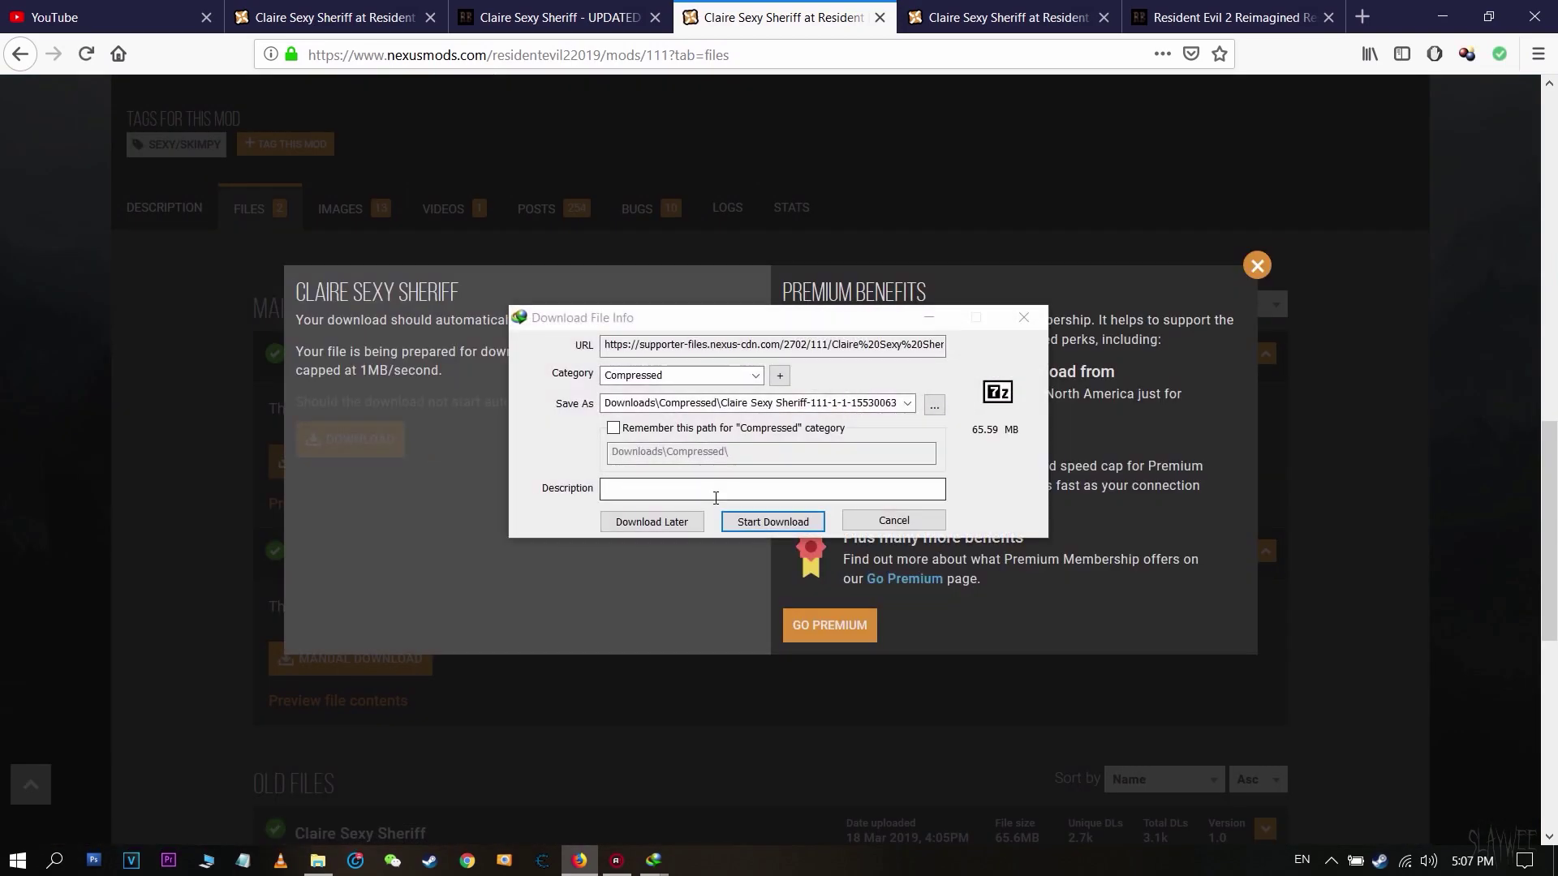
{"action": "left_click", "coordinate": [734, 519]}
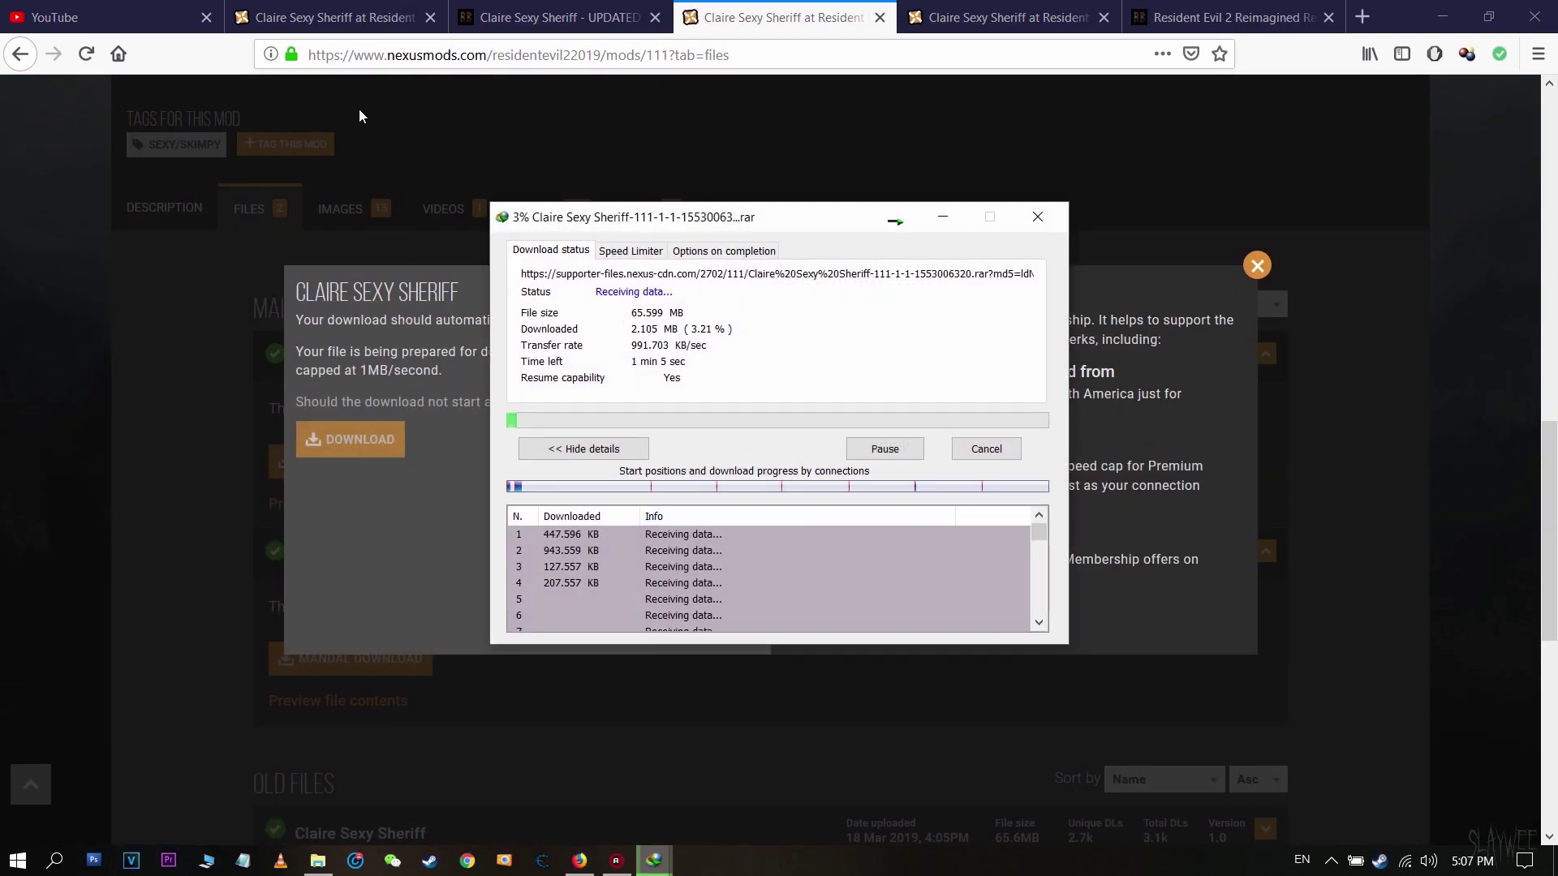
Return to the Resident Evil 2 mods overview in the first Nexus tab and open the Claire Naughty Noir mod page.
{"action": "left_click", "coordinate": [337, 17]}
{"action": "key", "text": "alt+Left"}
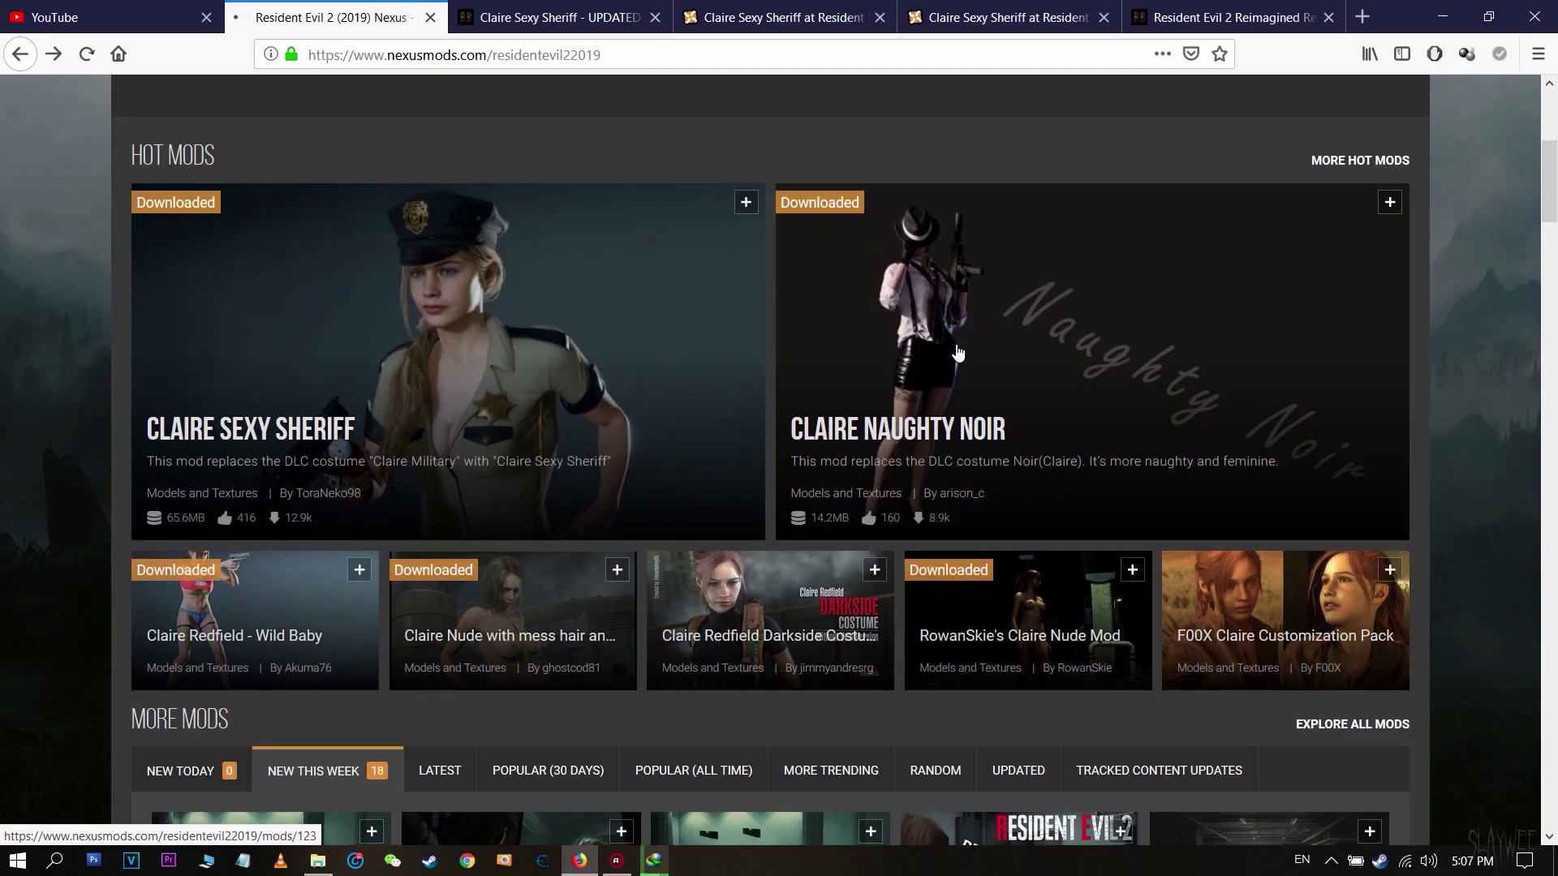
{"action": "left_click", "coordinate": [957, 350]}
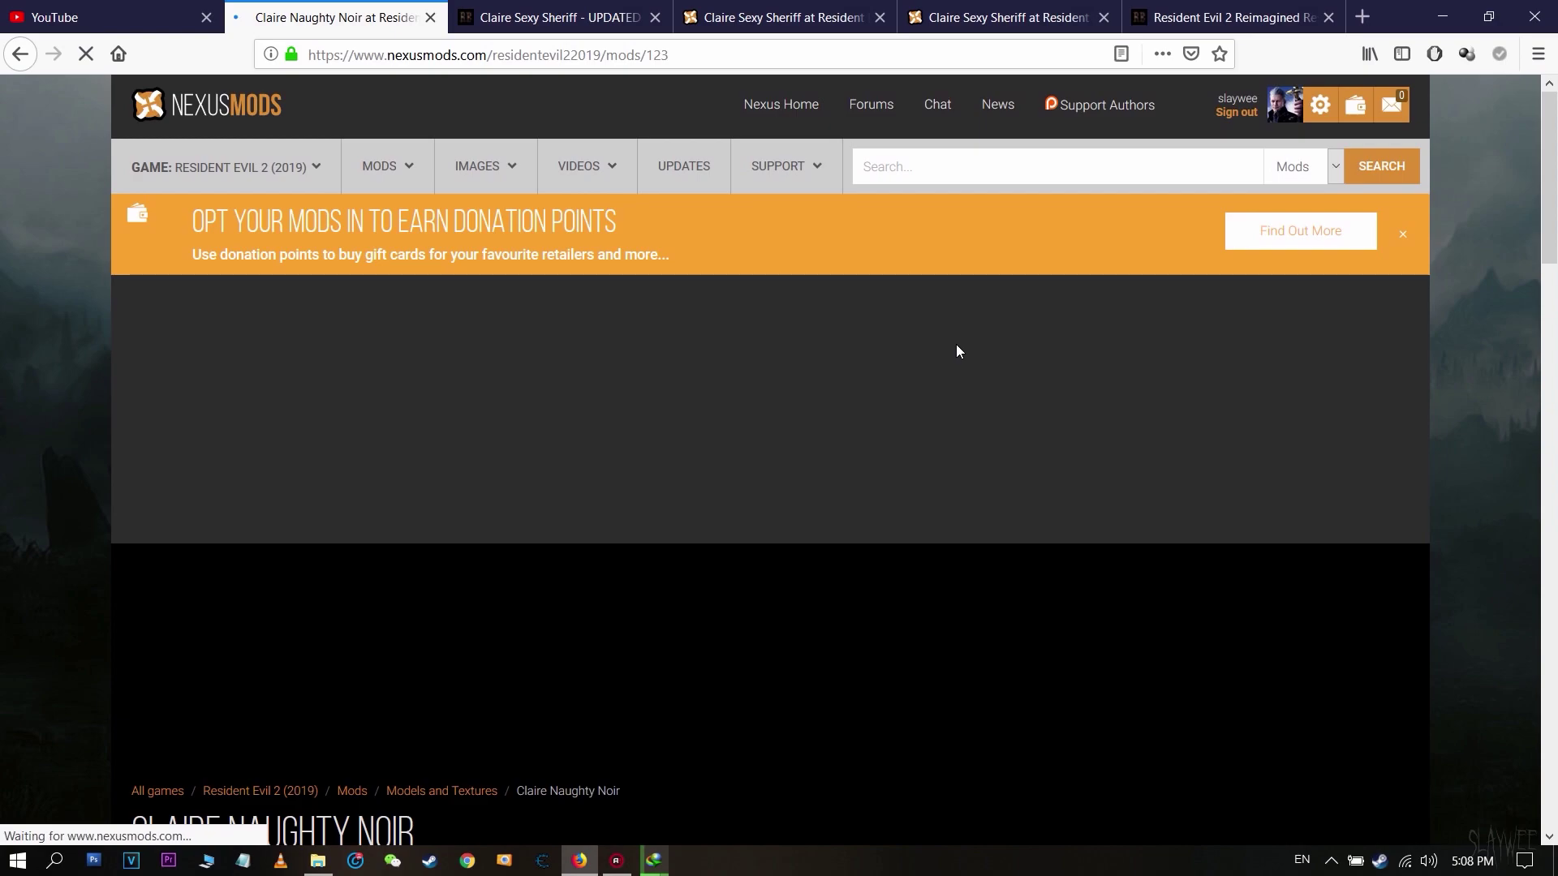
{"action": "scroll", "coordinate": [956, 343], "scroll_direction": "down", "scroll_amount": 5}
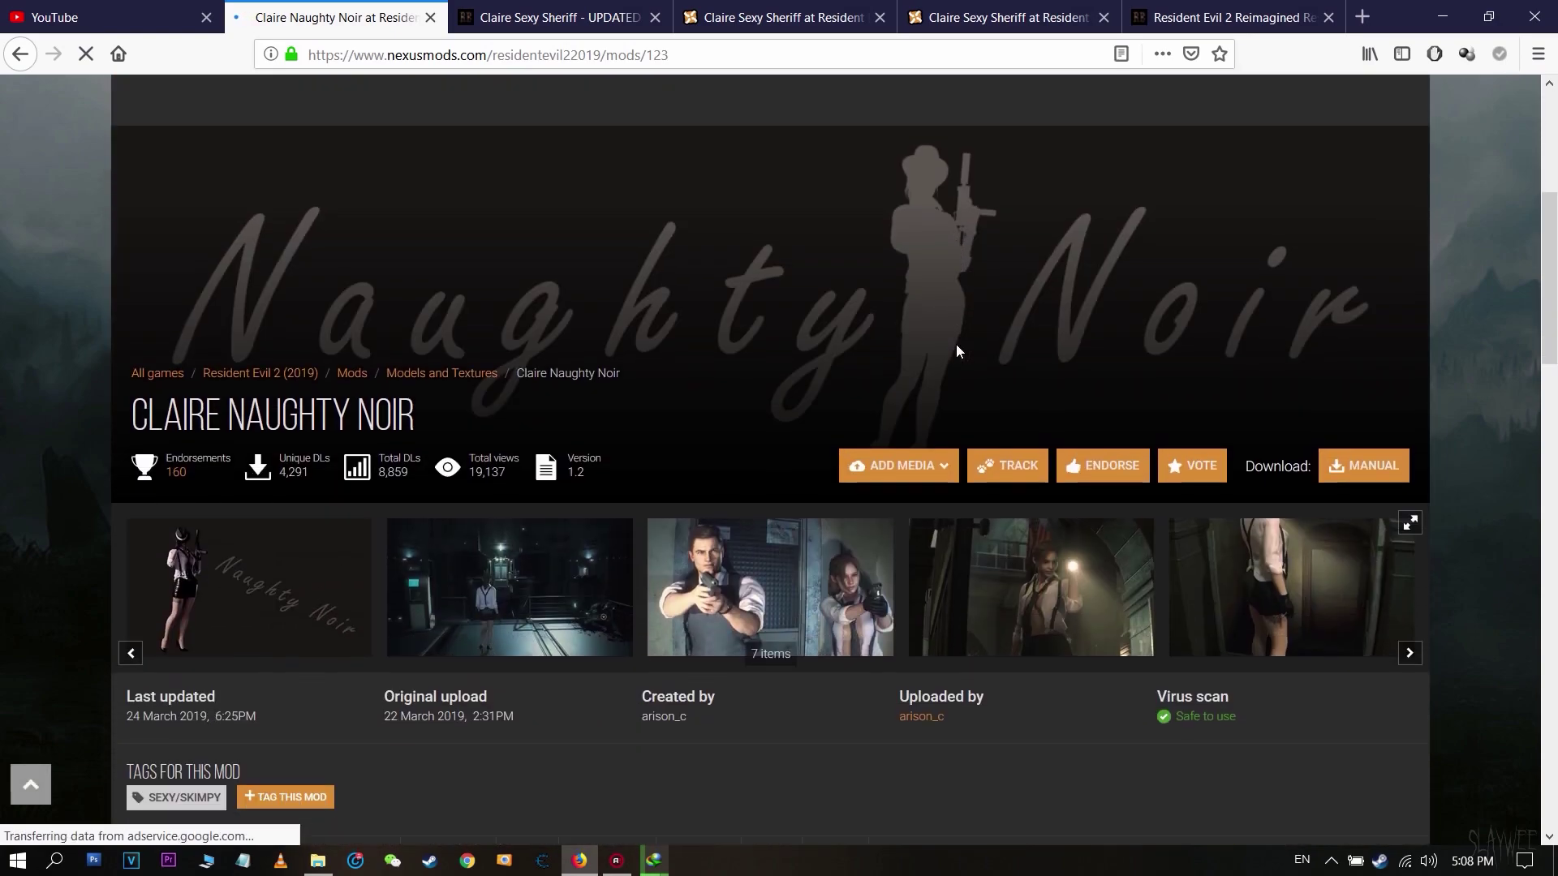
{"action": "scroll", "coordinate": [435, 454], "scroll_direction": "down", "scroll_amount": 4}
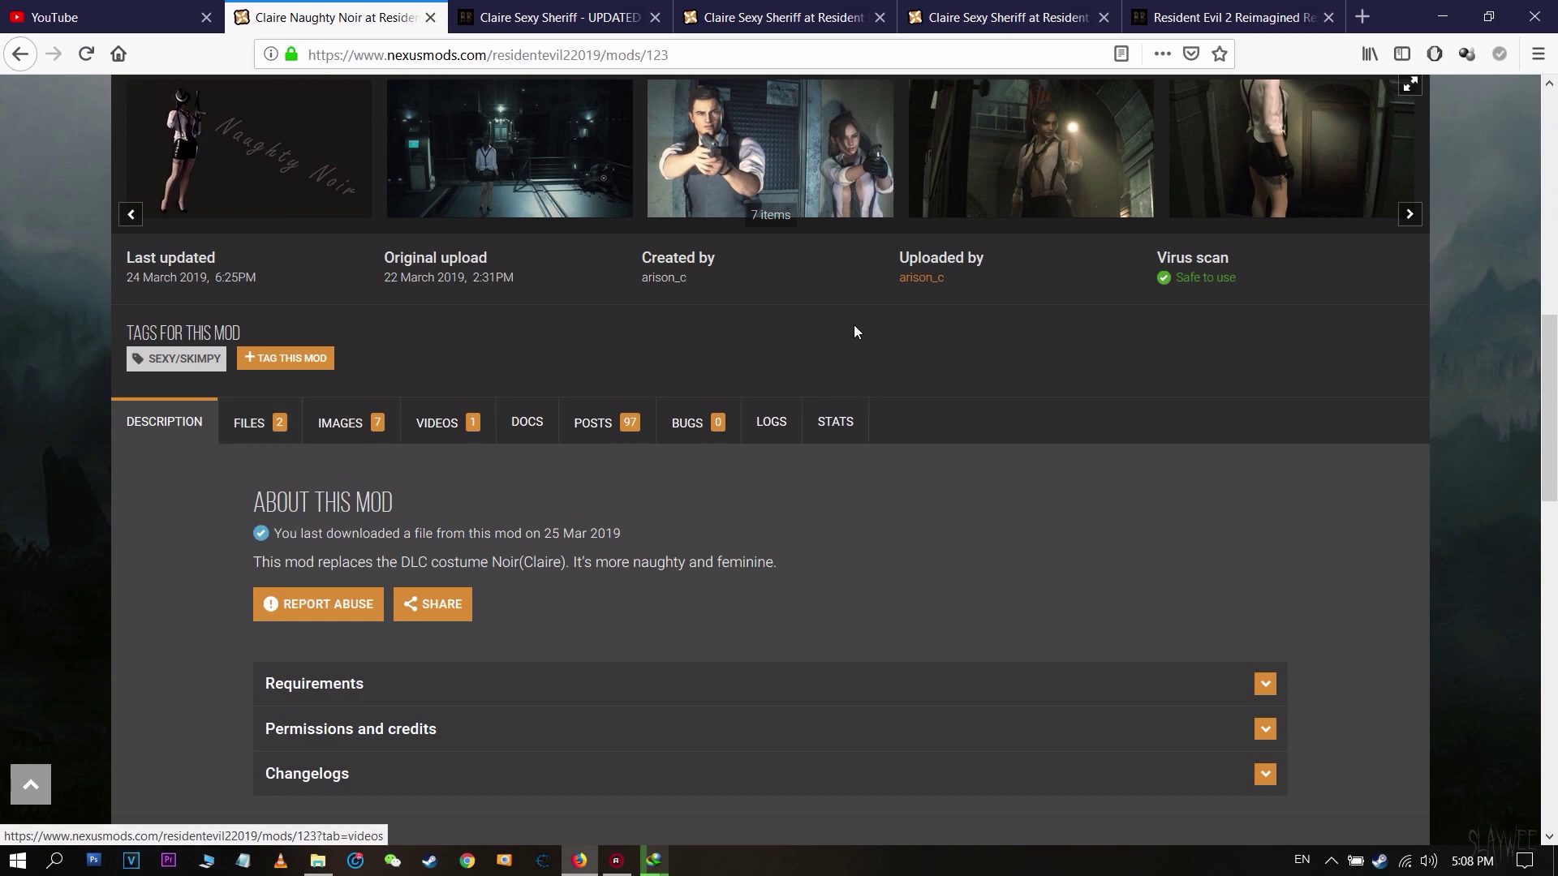
Close the download overlay on the Claire Sexy Sheriff page and return to the Claire Naughty Noir tab.
{"action": "left_click", "coordinate": [742, 9]}
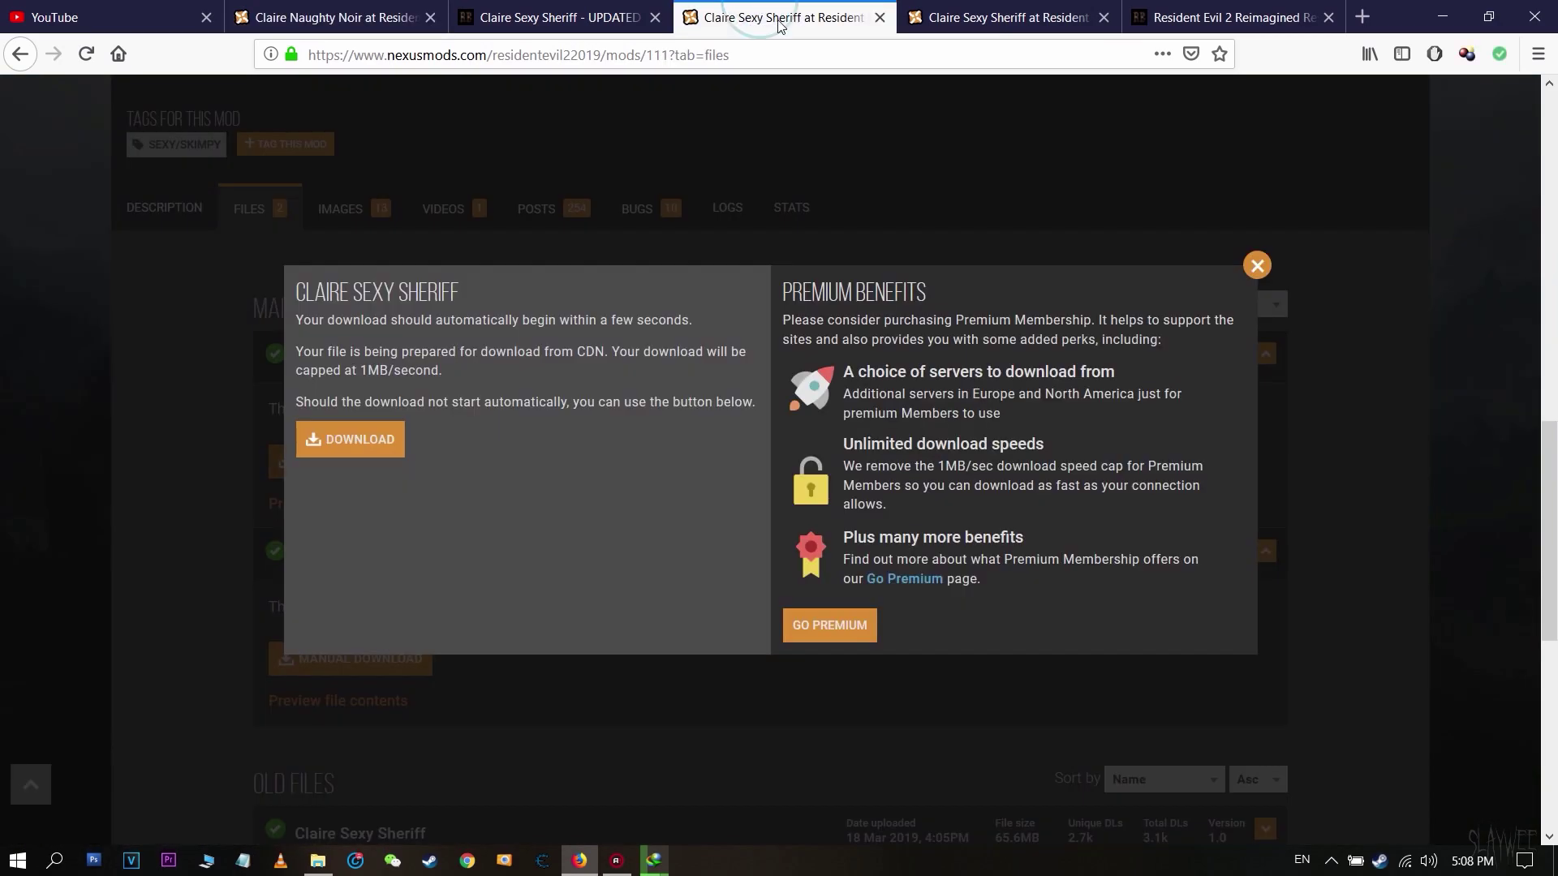
{"action": "left_click", "coordinate": [1254, 279]}
{"action": "scroll", "coordinate": [958, 320], "scroll_direction": "up", "scroll_amount": 3}
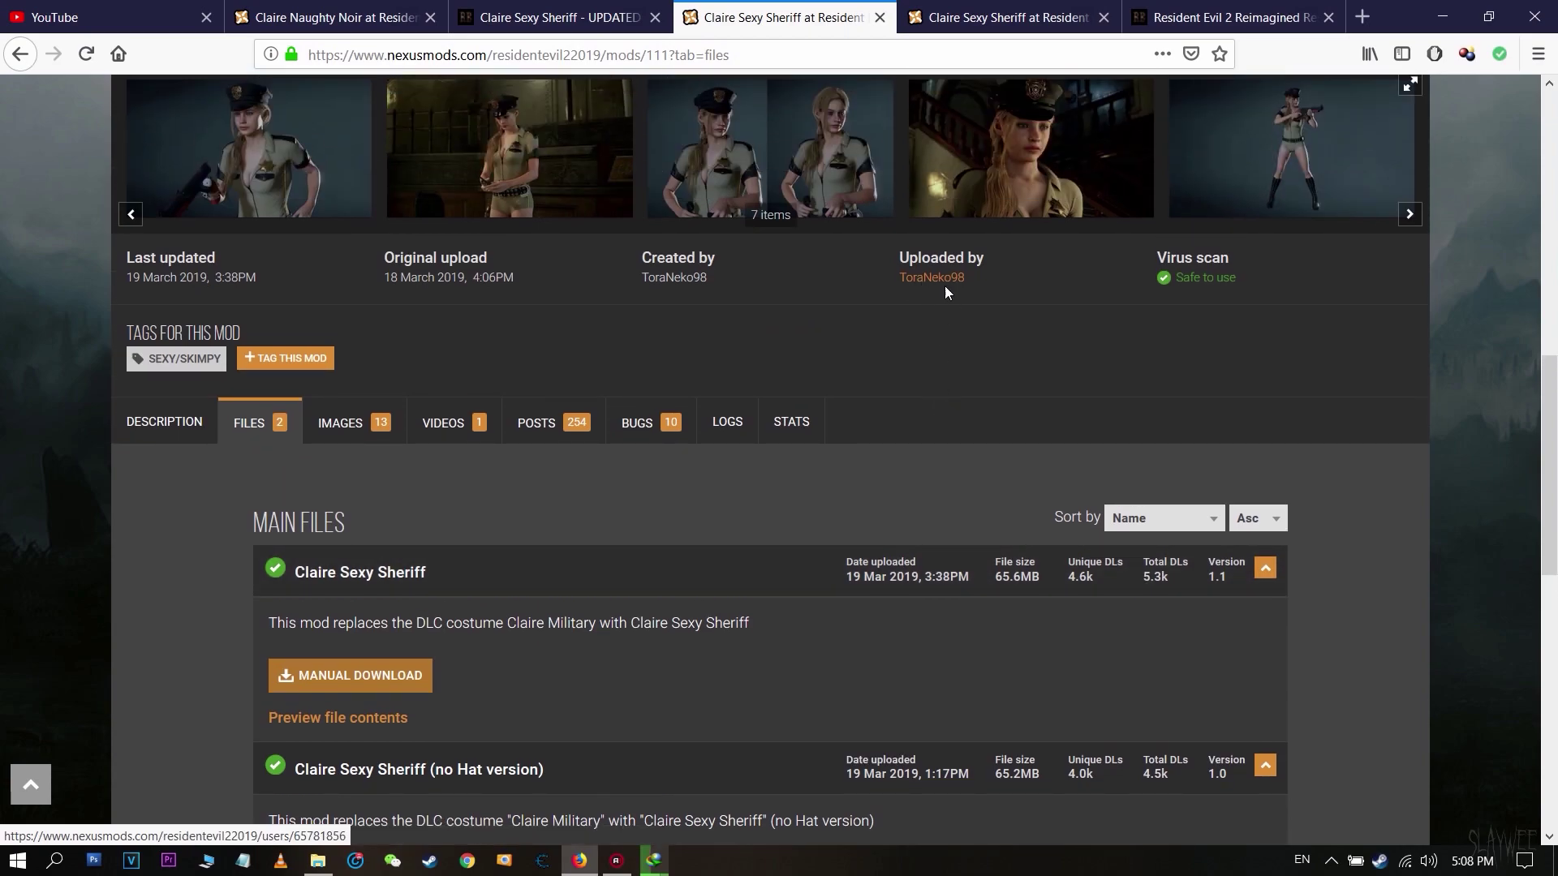
{"action": "key", "text": "ctrl+shift+Tab"}
{"action": "key", "text": "ctrl+shift+Tab"}
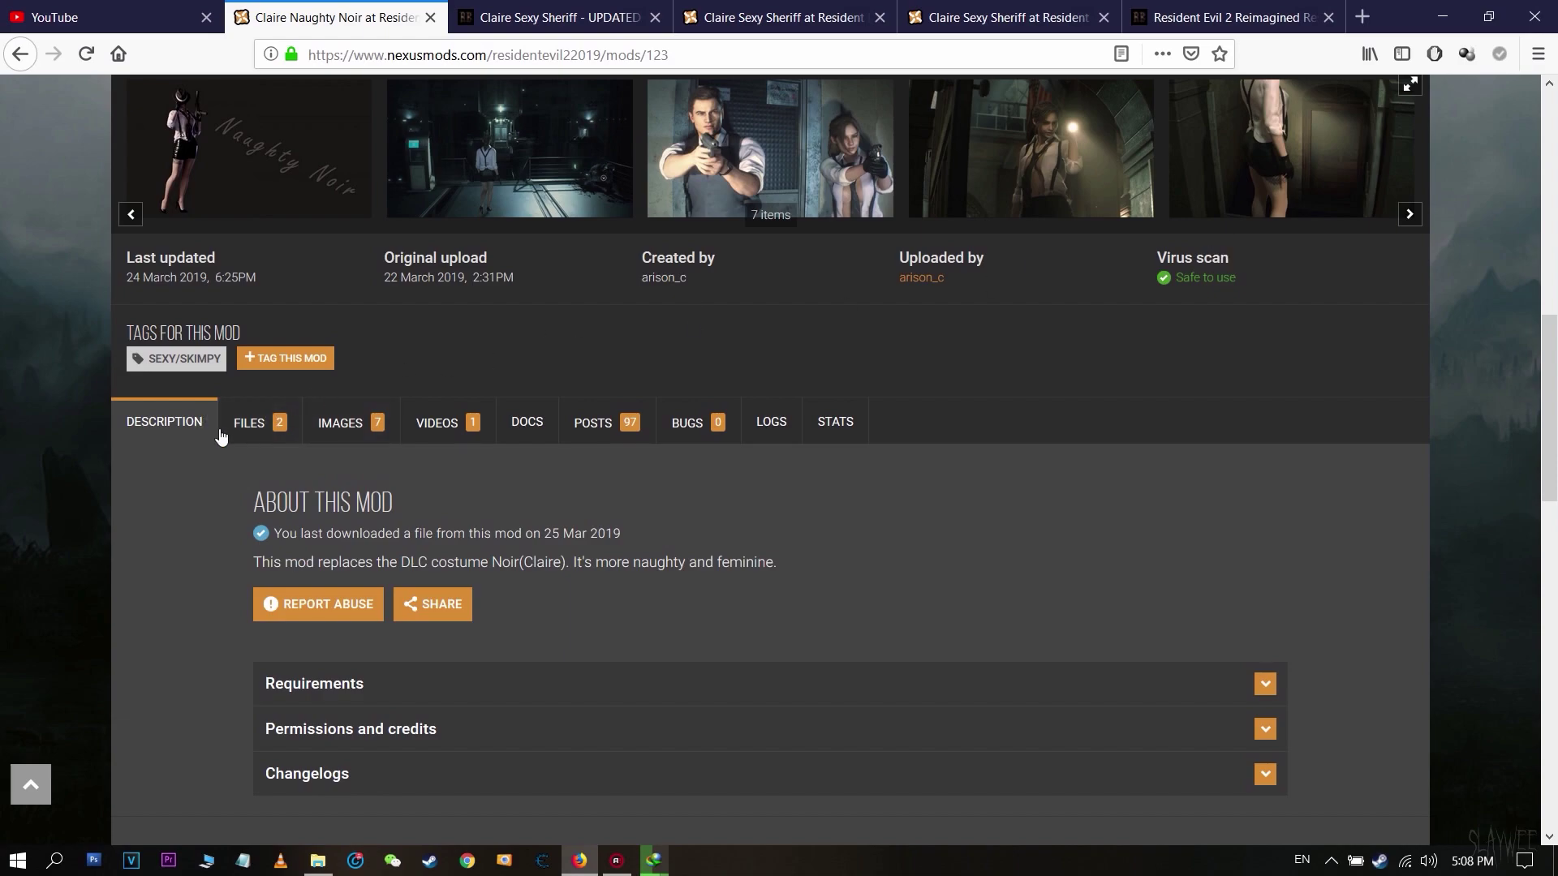
Download the main Claire Naughty Noir file, version 1.2, from the mod's files list.
{"action": "left_click", "coordinate": [246, 426]}
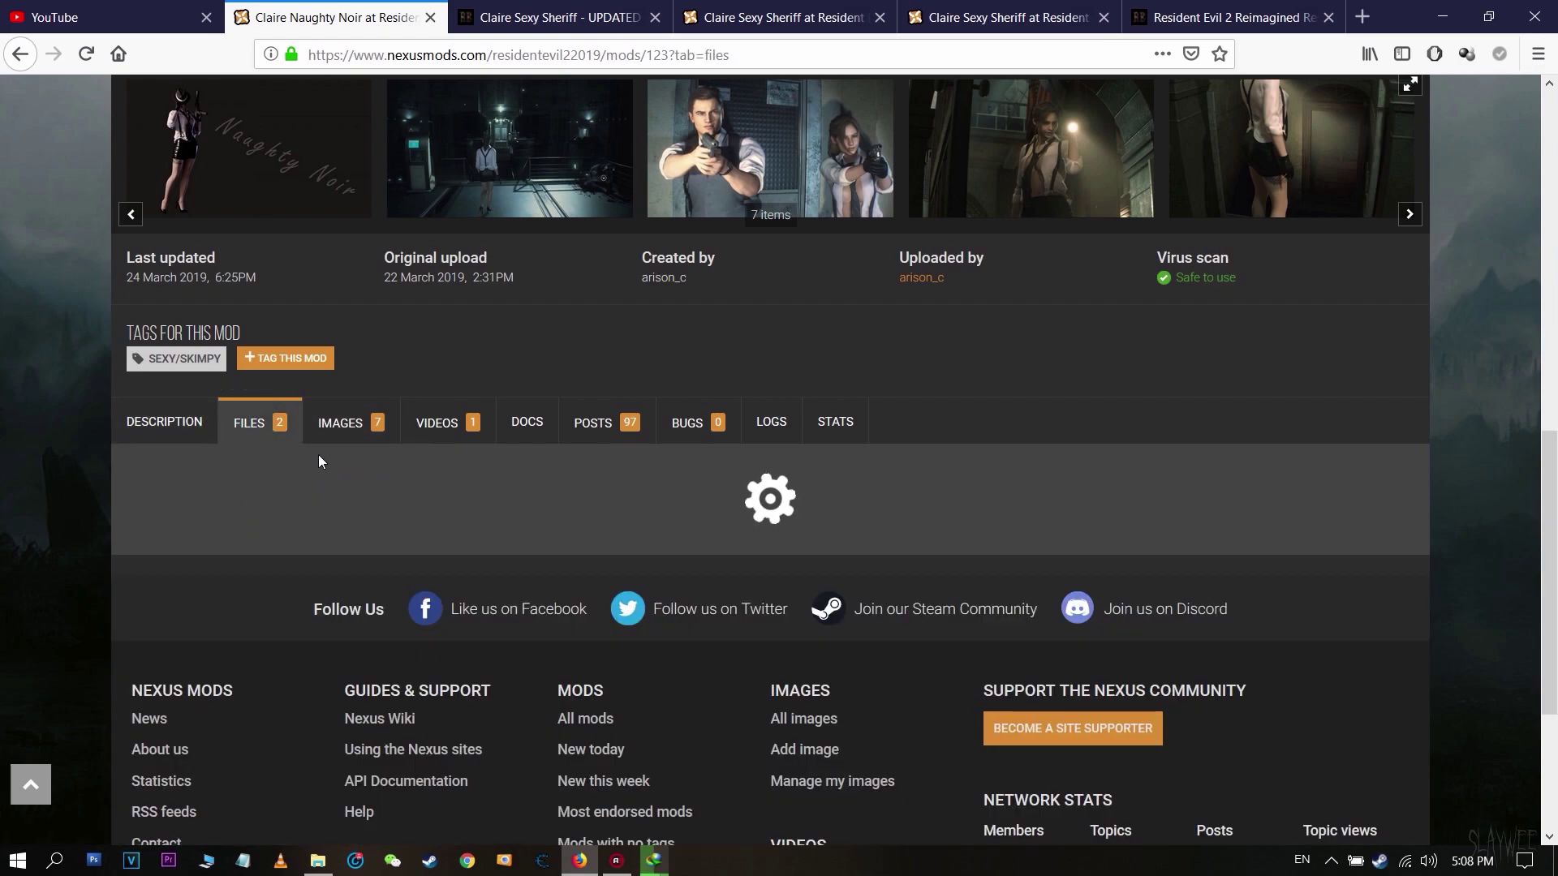
{"action": "scroll", "coordinate": [324, 470], "scroll_direction": "down", "scroll_amount": 3}
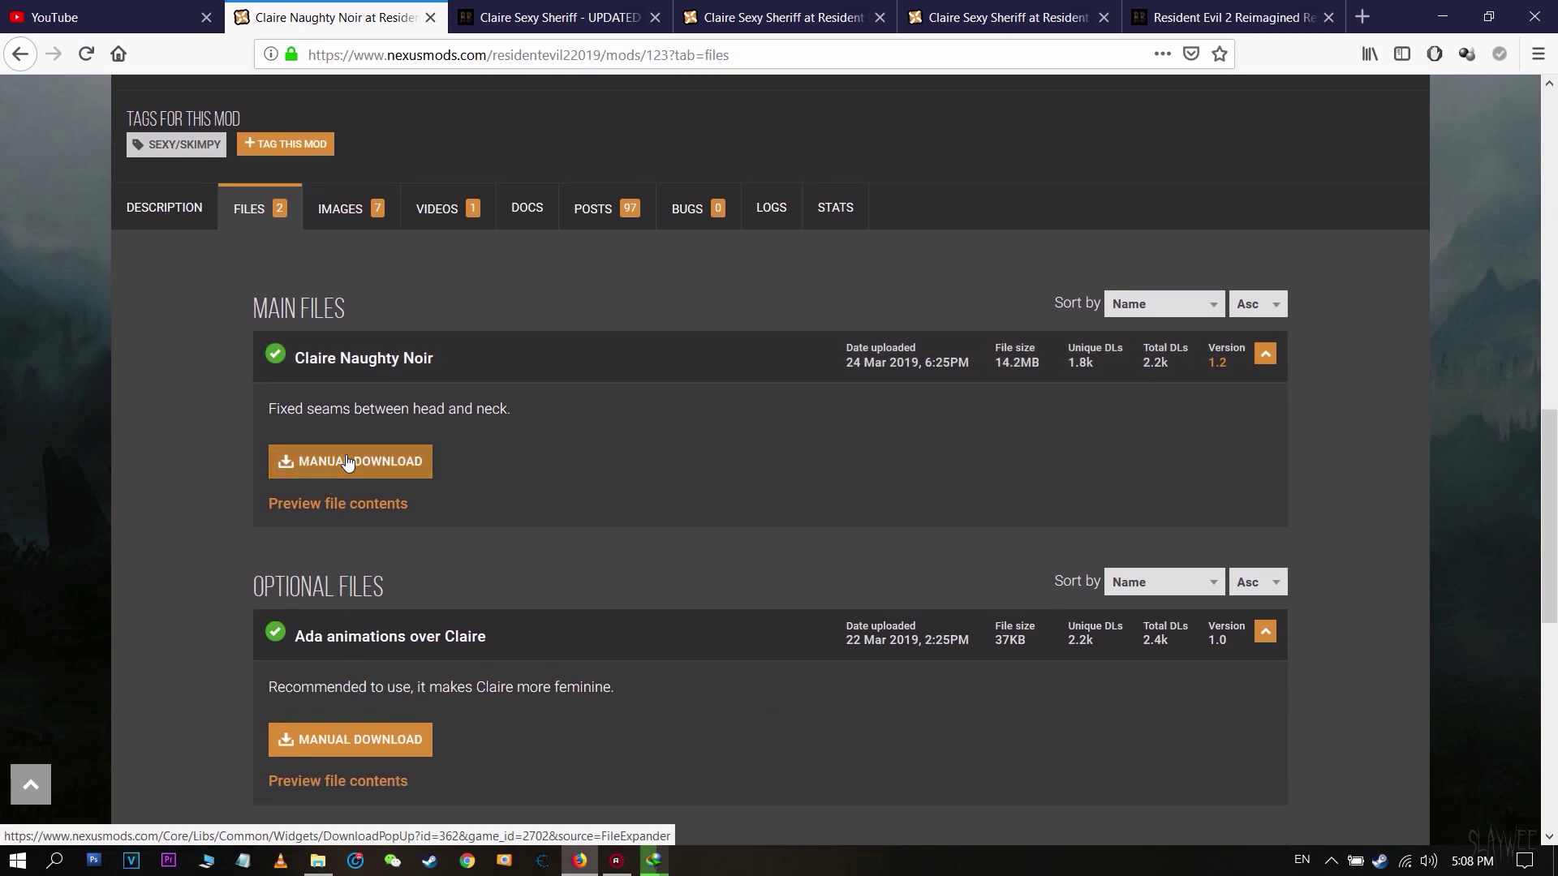
{"action": "left_click", "coordinate": [362, 462]}
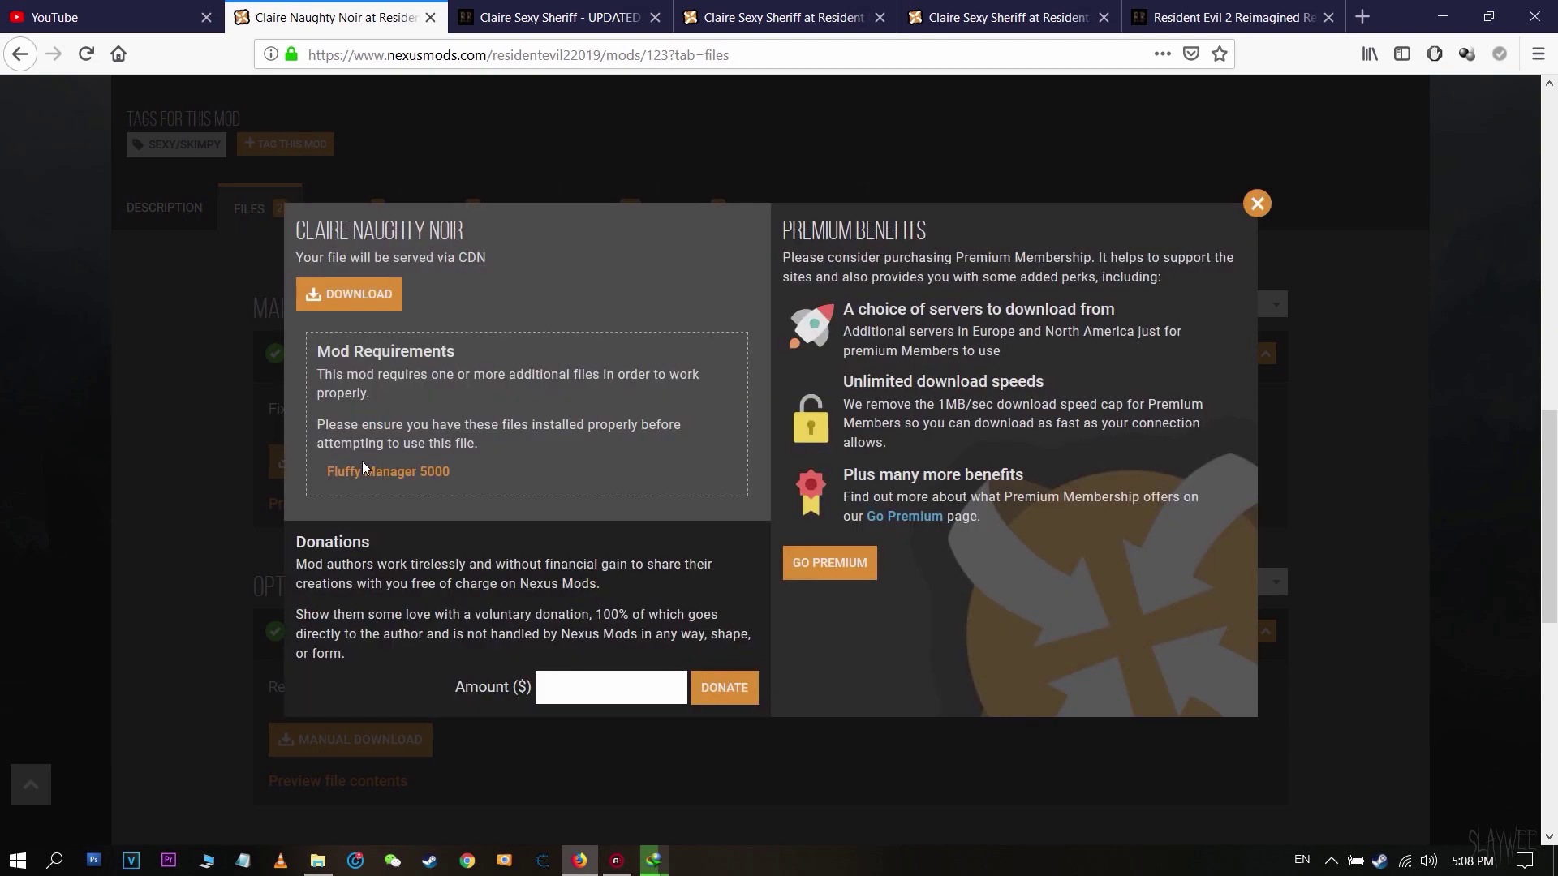
{"action": "left_click", "coordinate": [360, 308]}
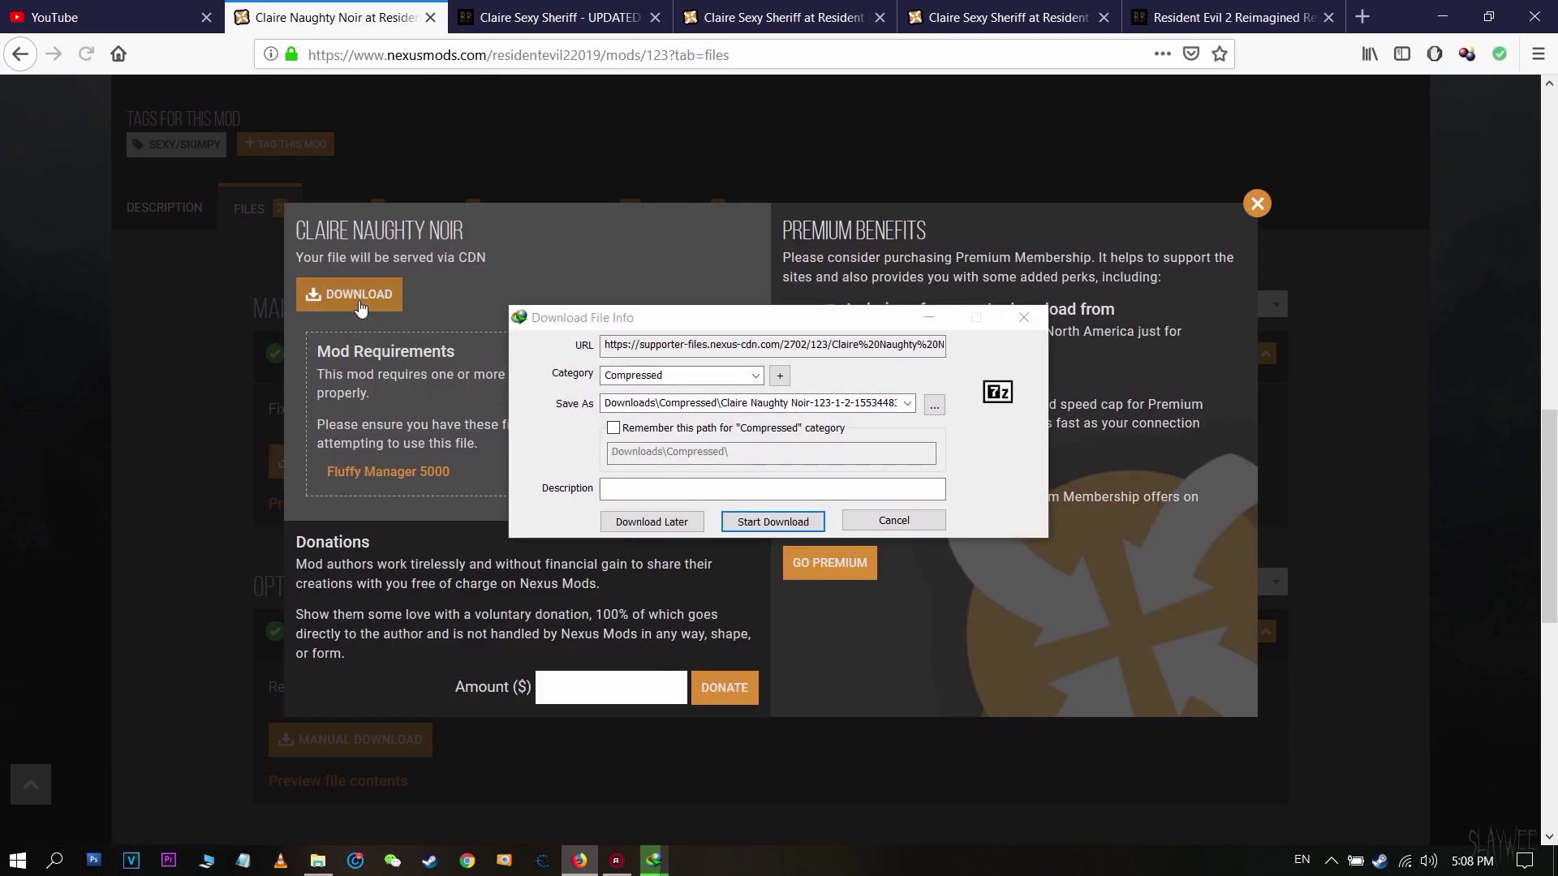
{"action": "left_click", "coordinate": [752, 526]}
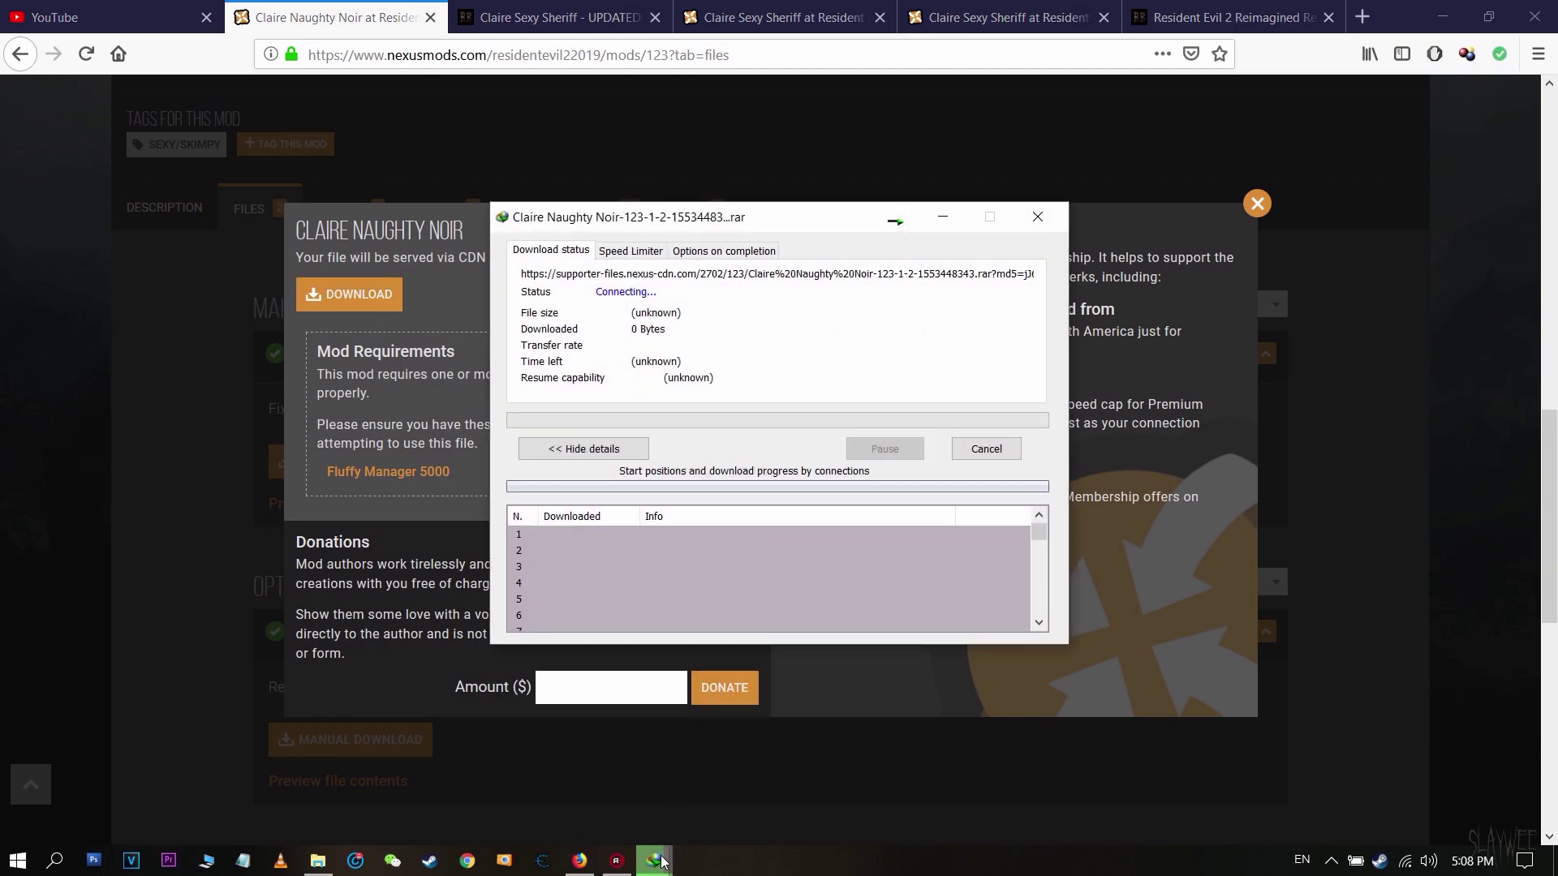
Check the progress of both mod downloads and dismiss their completion dialogs.
{"action": "mouse_move", "coordinate": [653, 860]}
{"action": "left_click", "coordinate": [637, 803]}
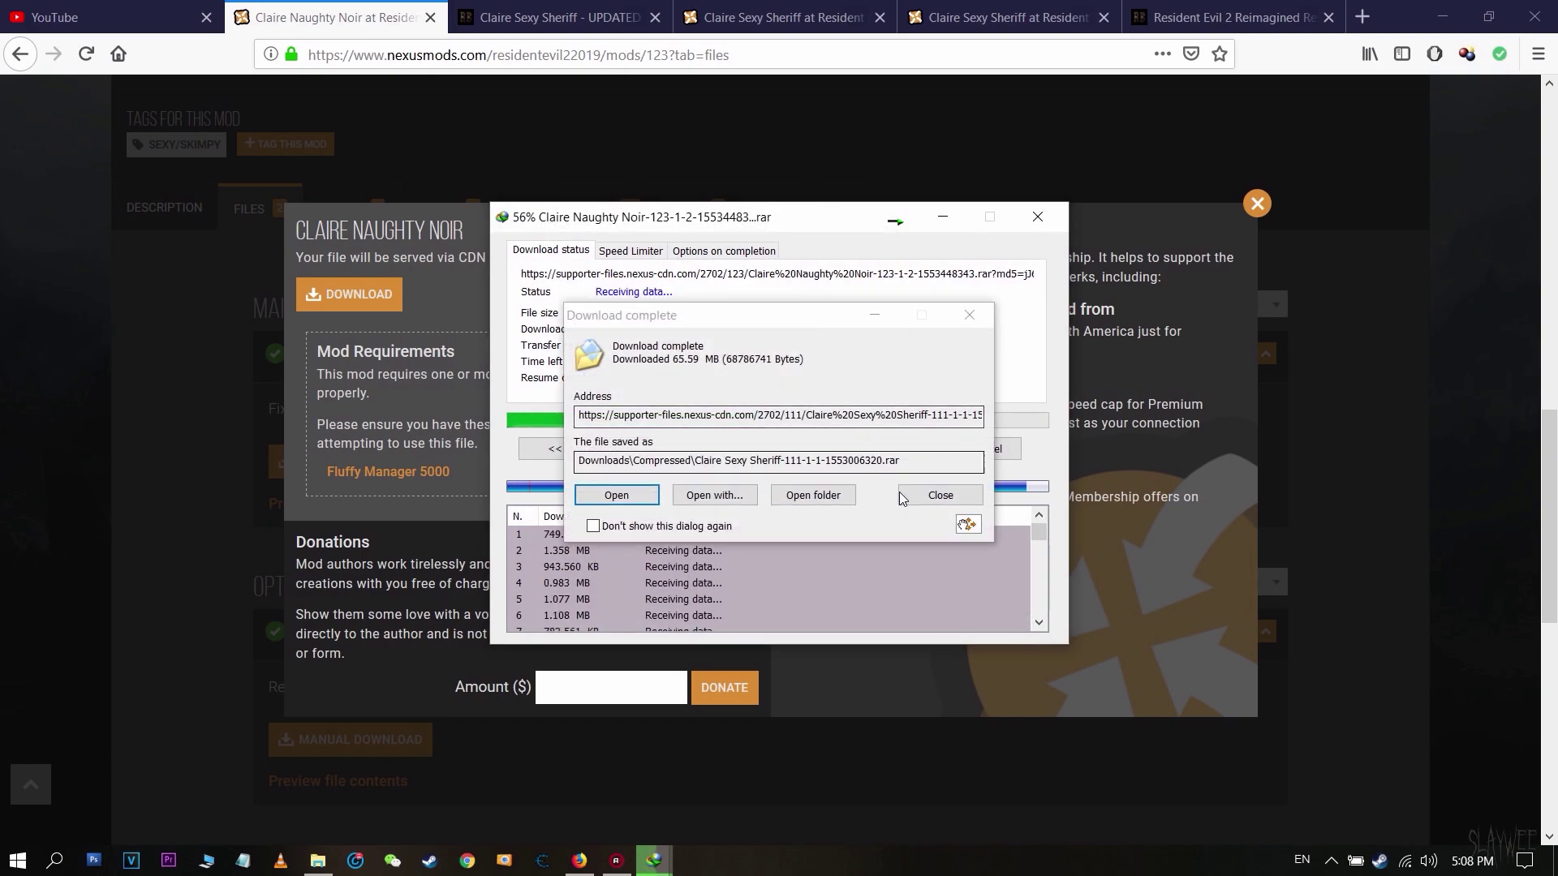
{"action": "left_click", "coordinate": [908, 501]}
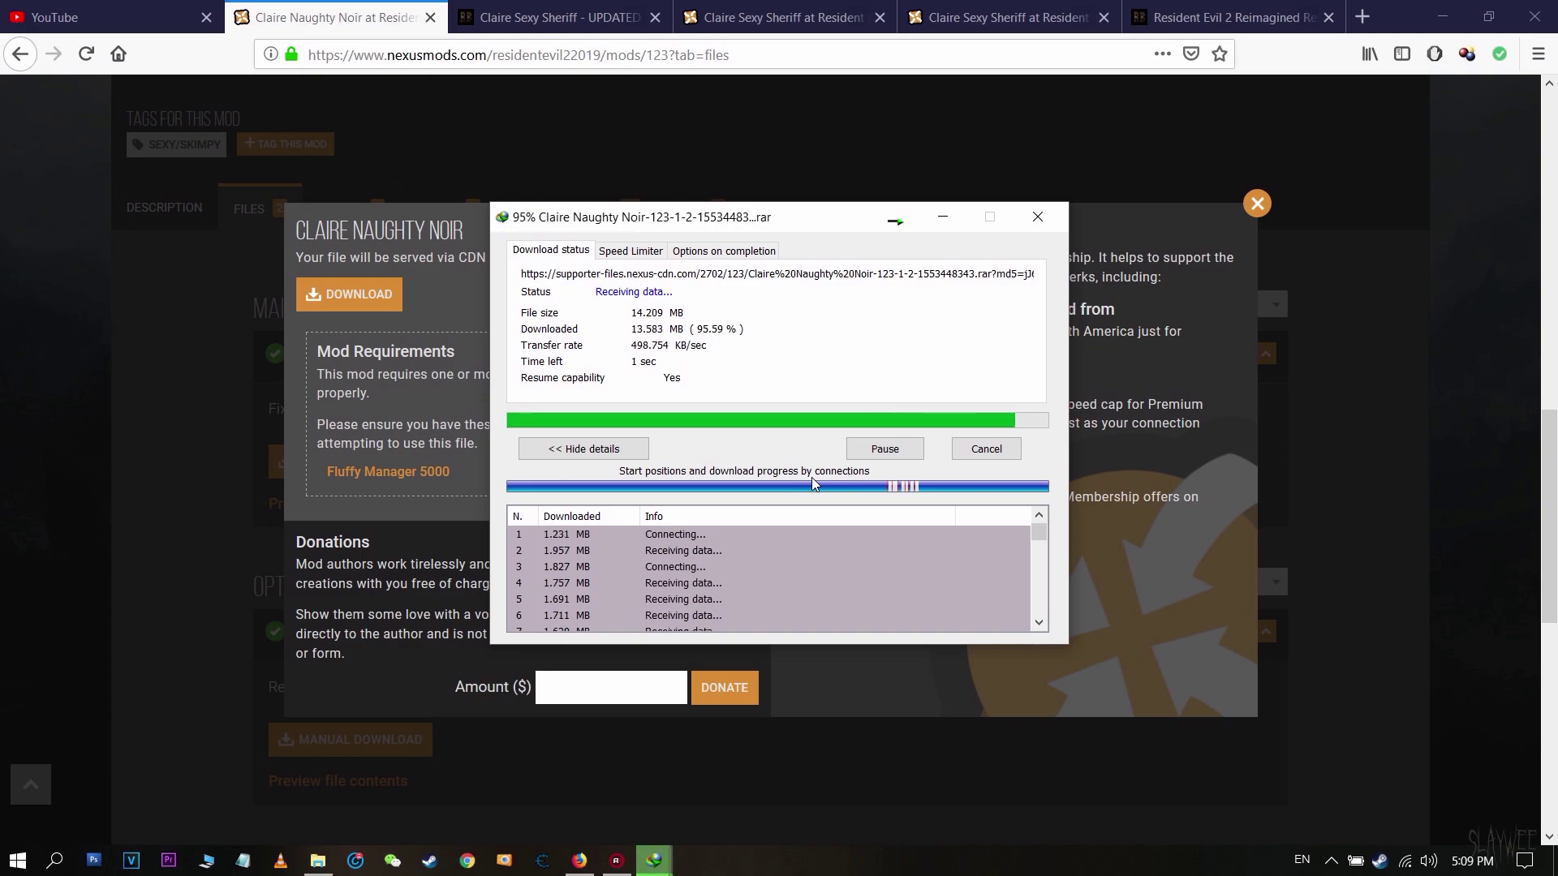
{"action": "left_click", "coordinate": [933, 497]}
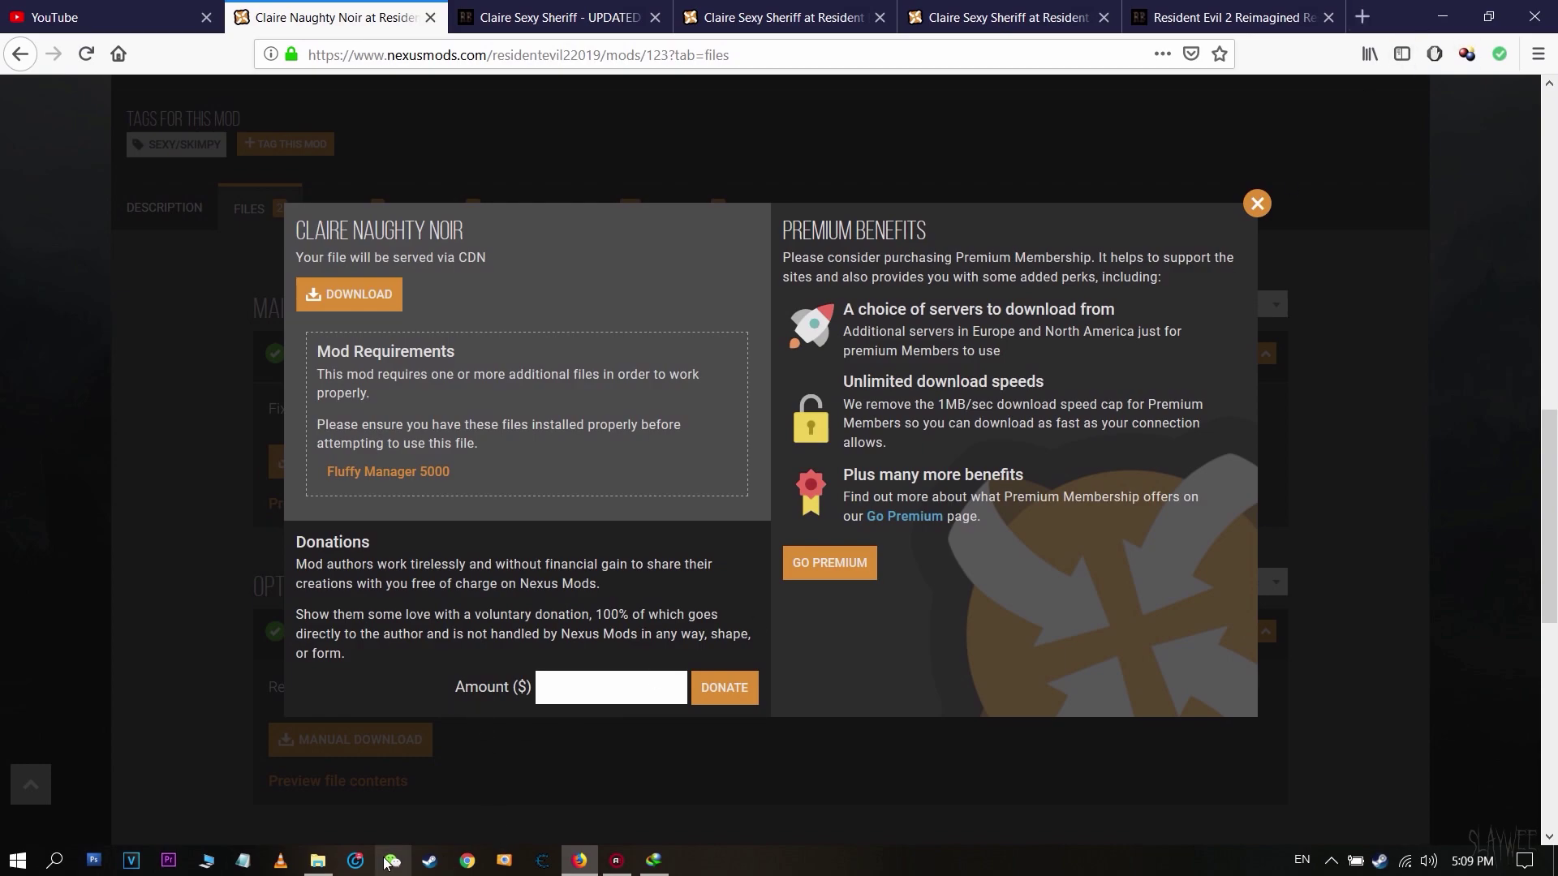
Switch to File Explorer, refresh the Downloads folder and open its Compressed subfolder.
{"action": "left_click", "coordinate": [318, 859]}
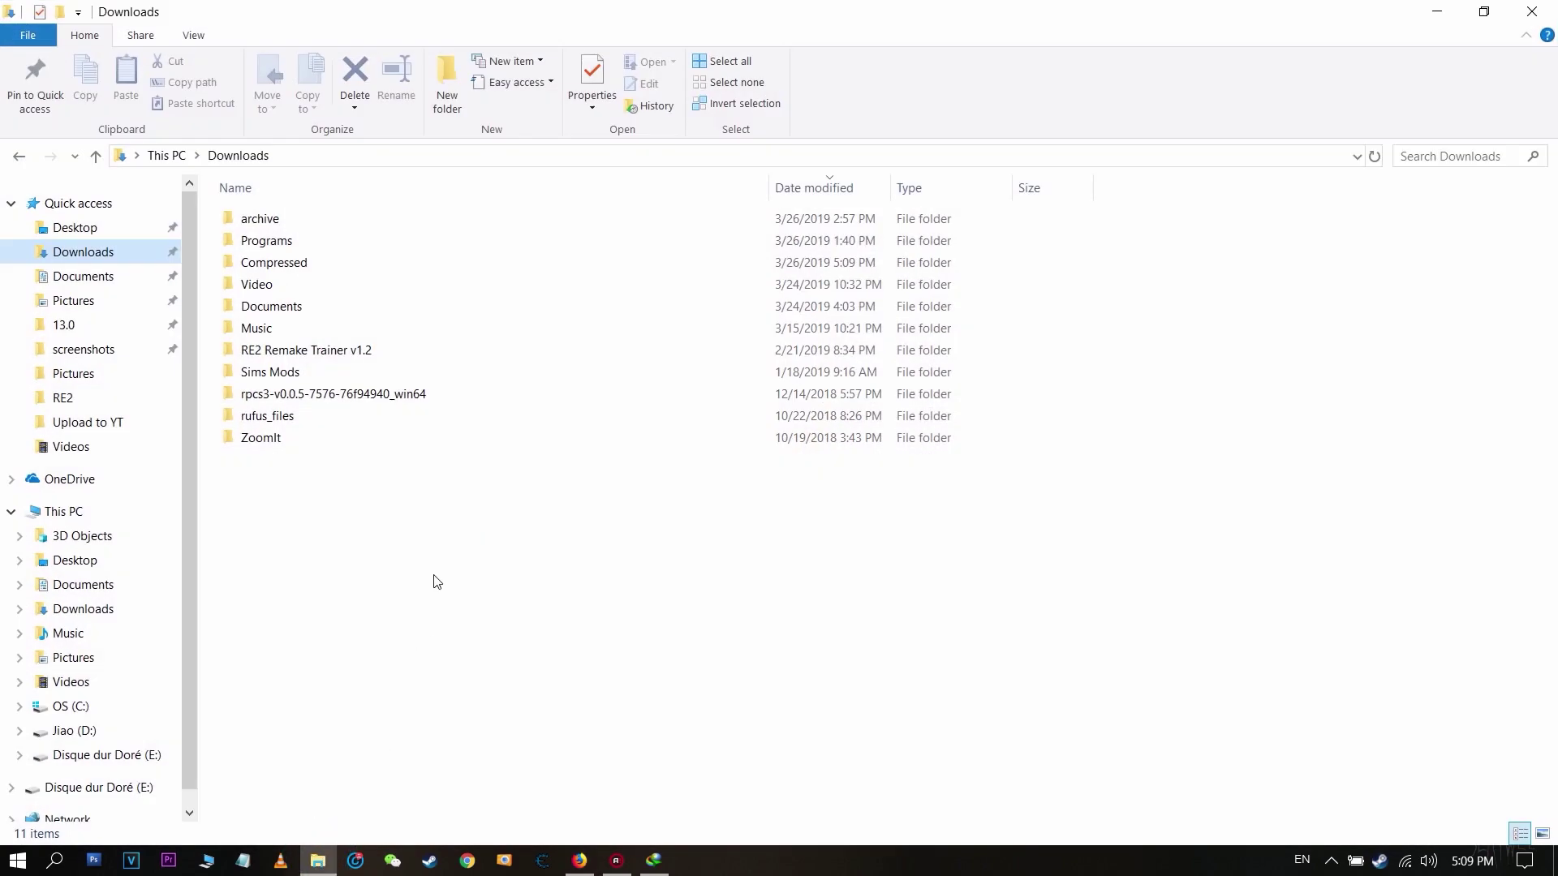
{"action": "right_click", "coordinate": [434, 580]}
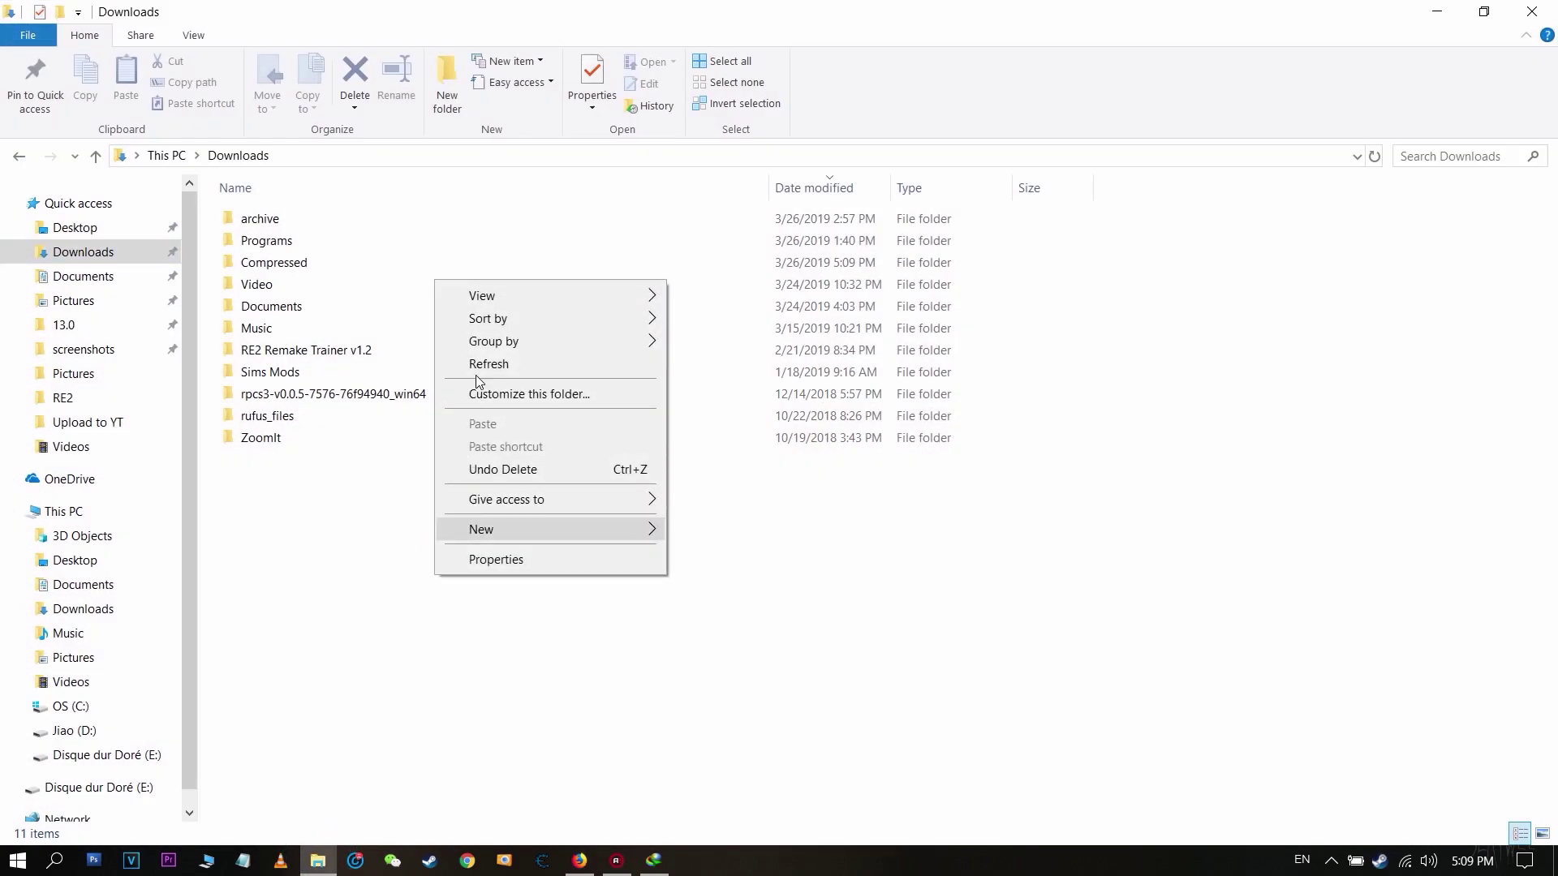
{"action": "left_click", "coordinate": [482, 364]}
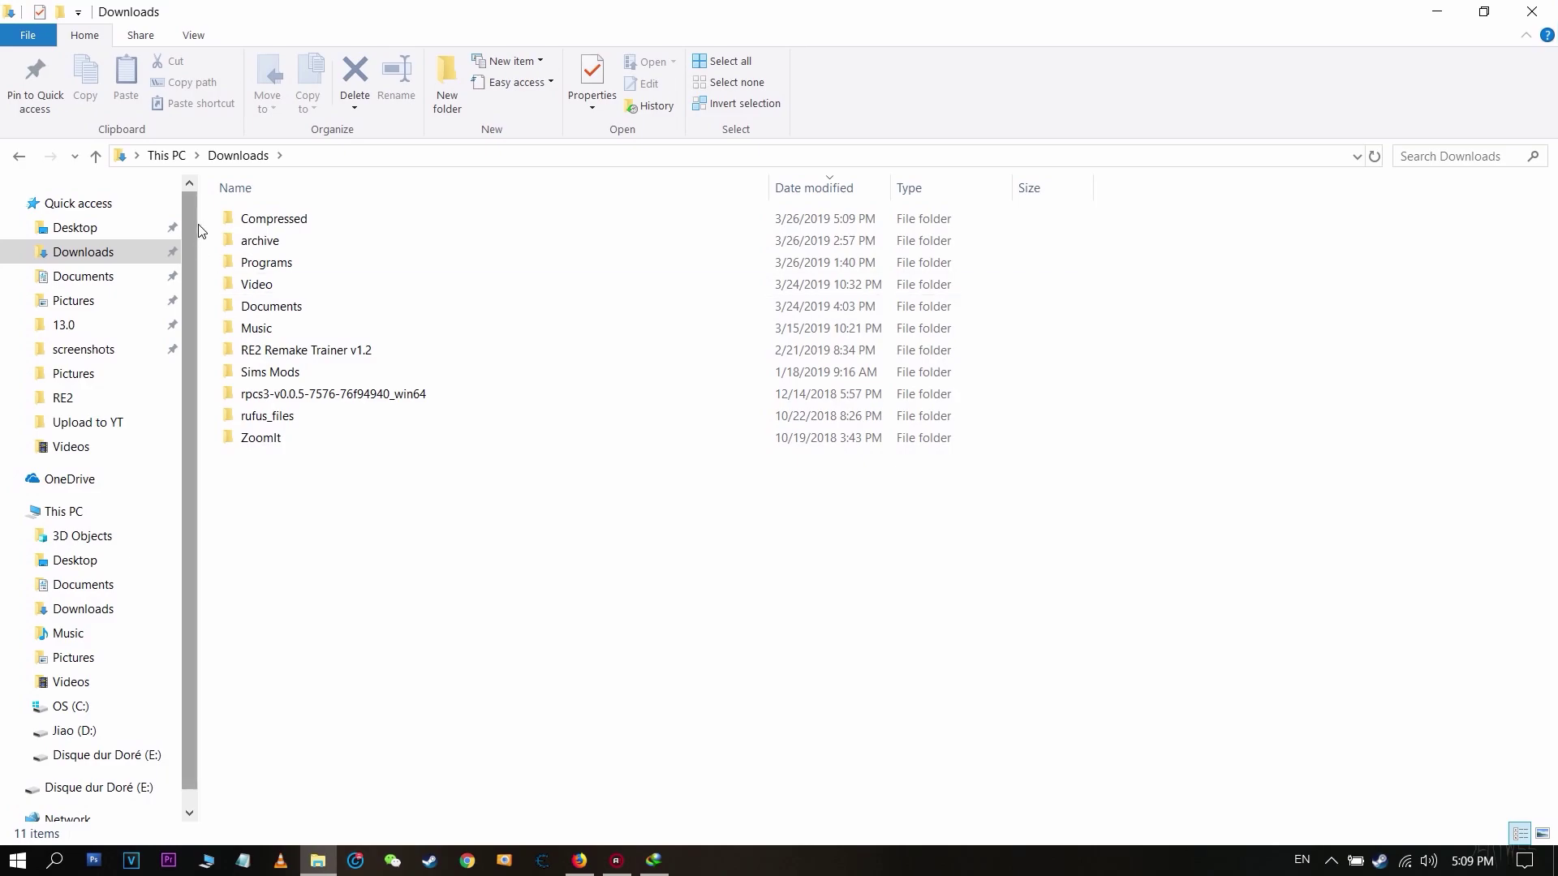
{"action": "left_click", "coordinate": [291, 219]}
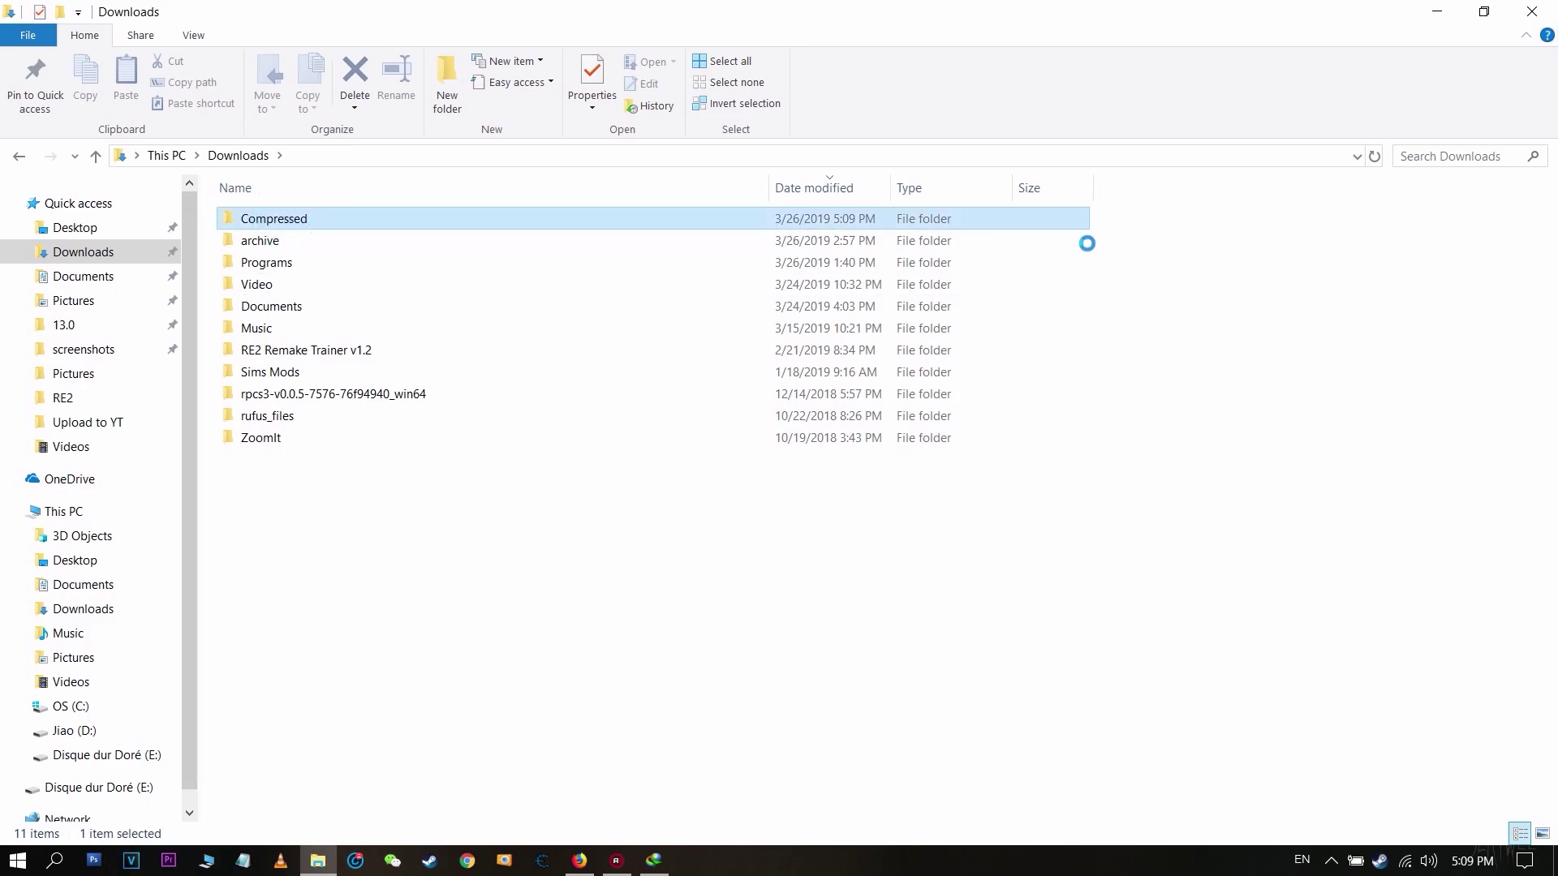
{"action": "key", "text": "Return"}
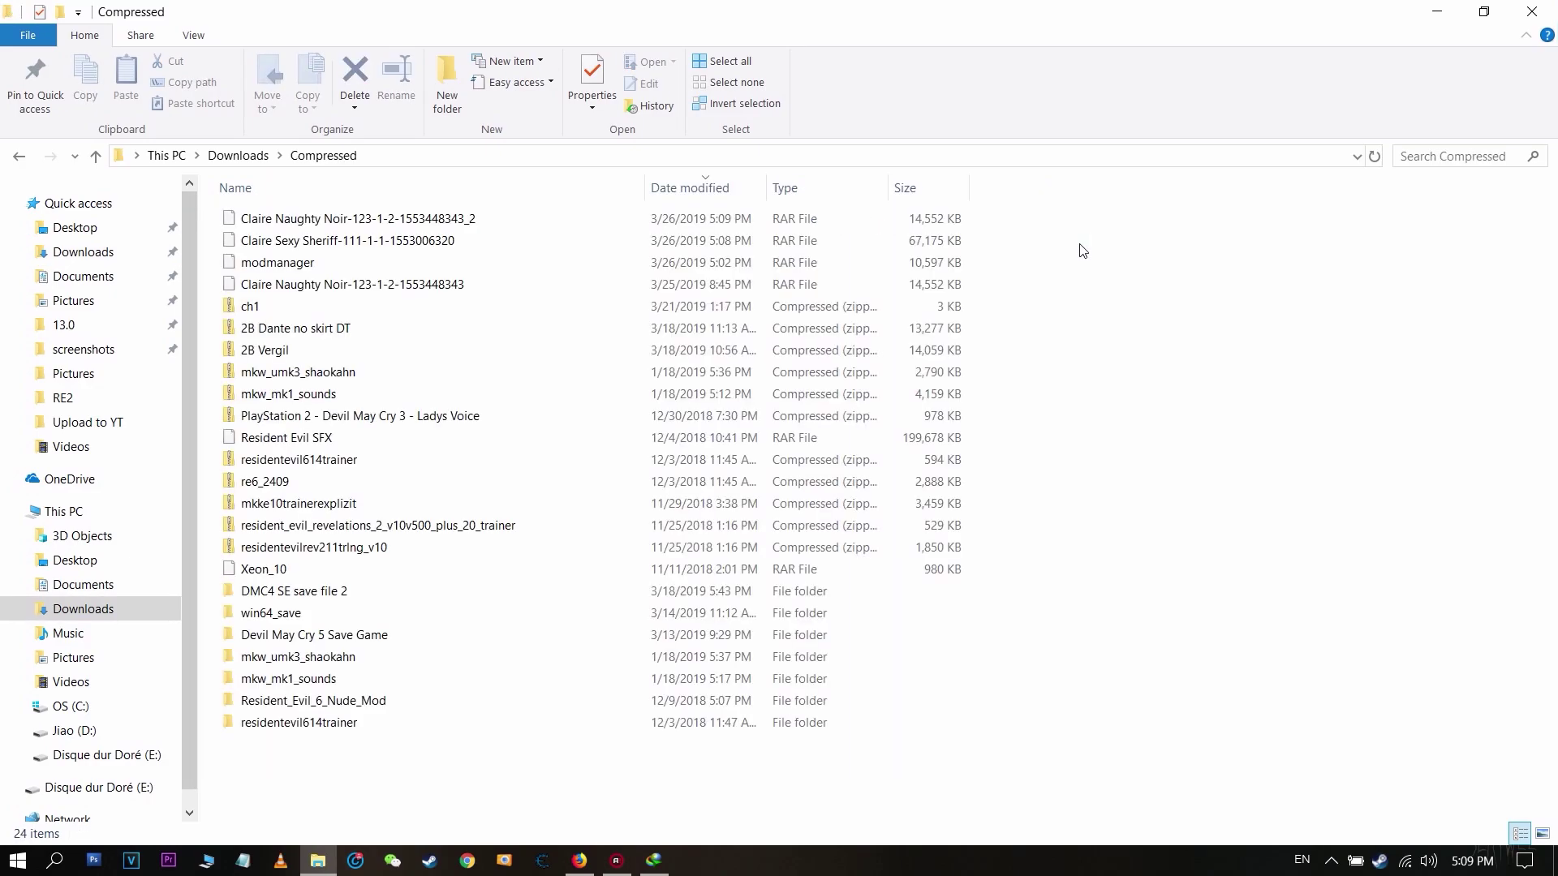
{"action": "left_click_drag", "start_coordinate": [1100, 210], "coordinate": [386, 263]}
{"action": "key", "text": "ctrl+x"}
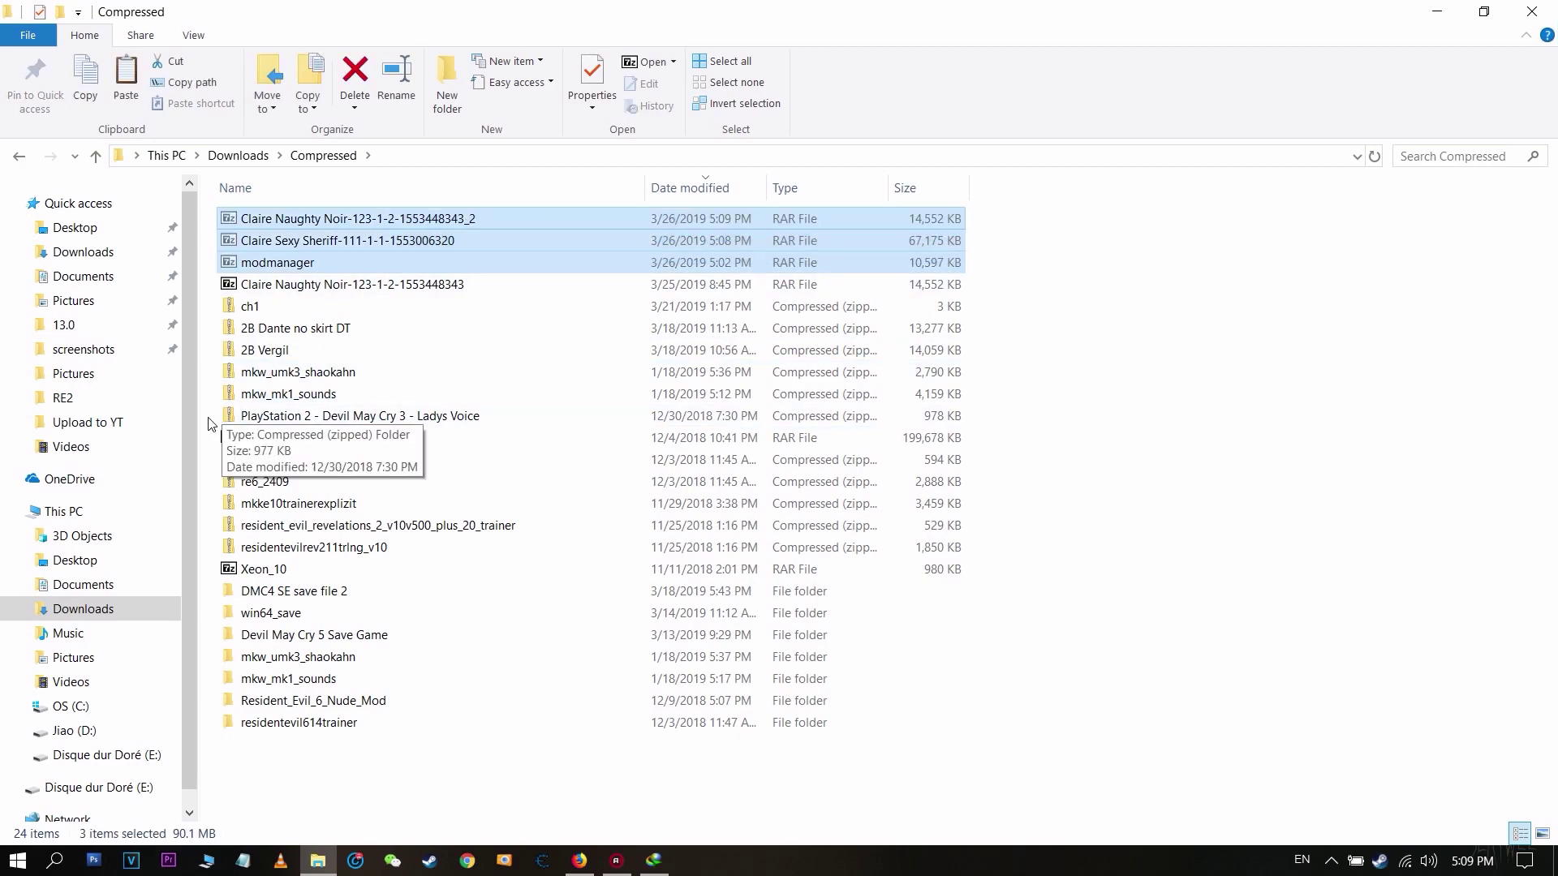
{"action": "scroll", "coordinate": [187, 546], "scroll_direction": "down", "scroll_amount": 1}
{"action": "left_click", "coordinate": [101, 714]}
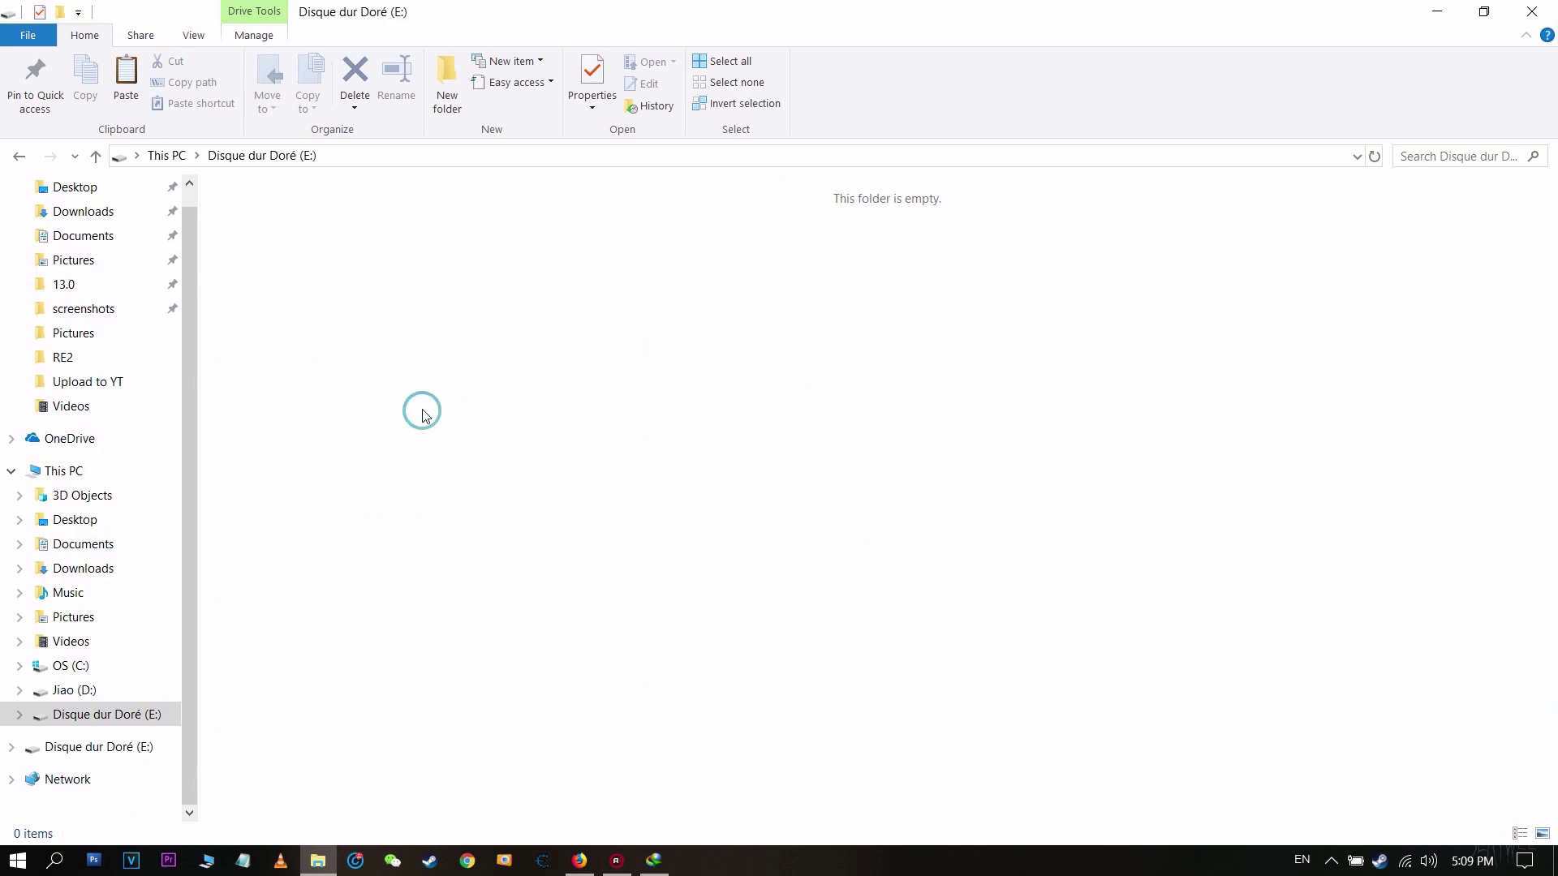
{"action": "key", "text": "ctrl+v"}
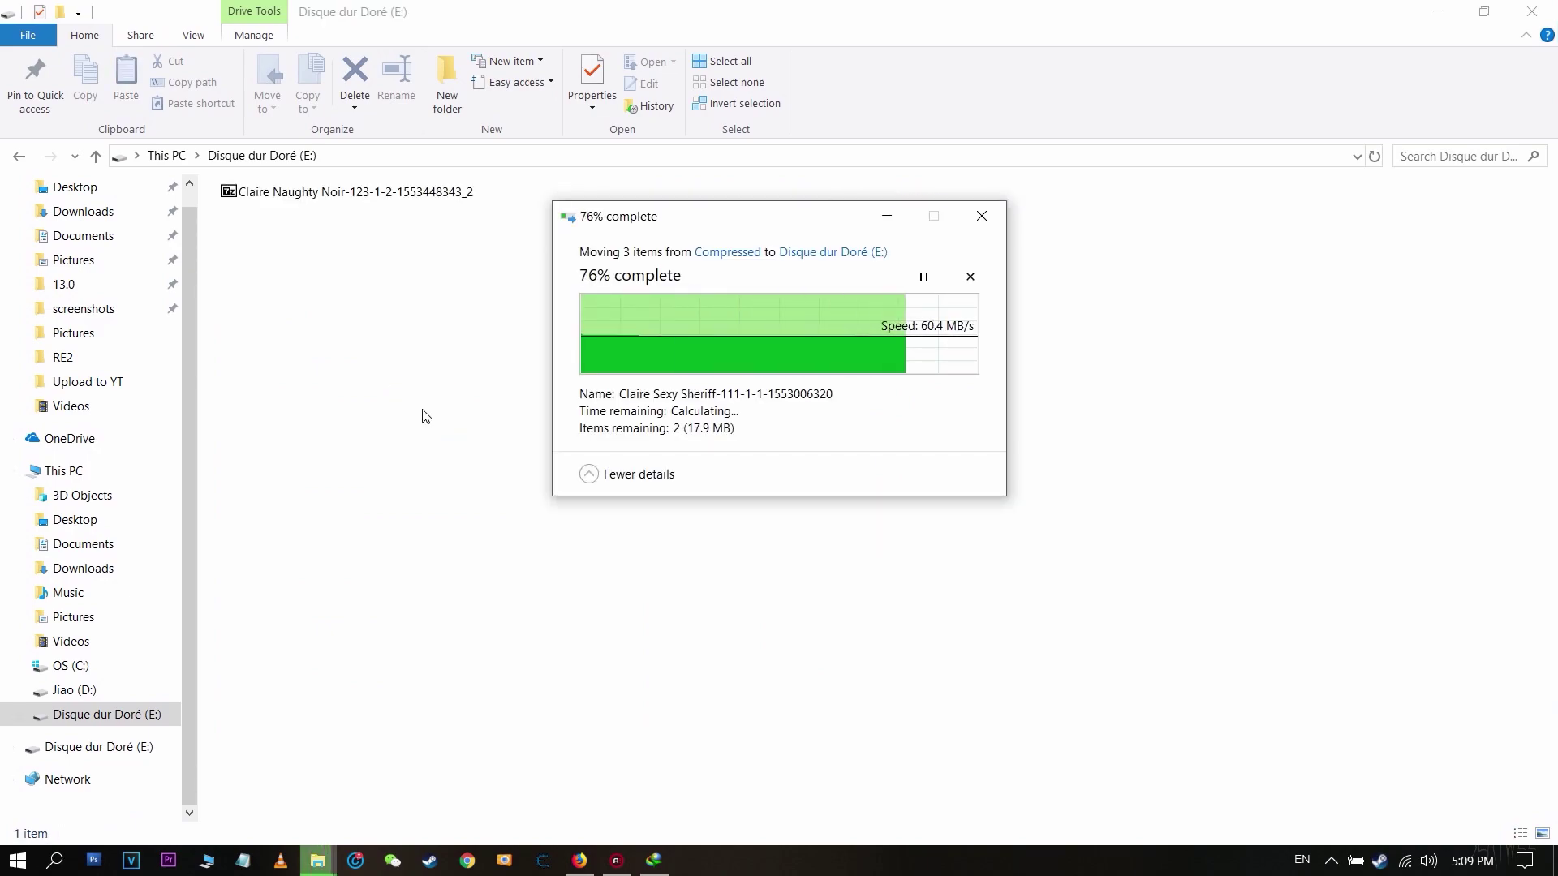
Extract the modmanager archive on Disque dur Doré (E:) into a modmanager folder with 7-Zip.
{"action": "left_click", "coordinate": [411, 362]}
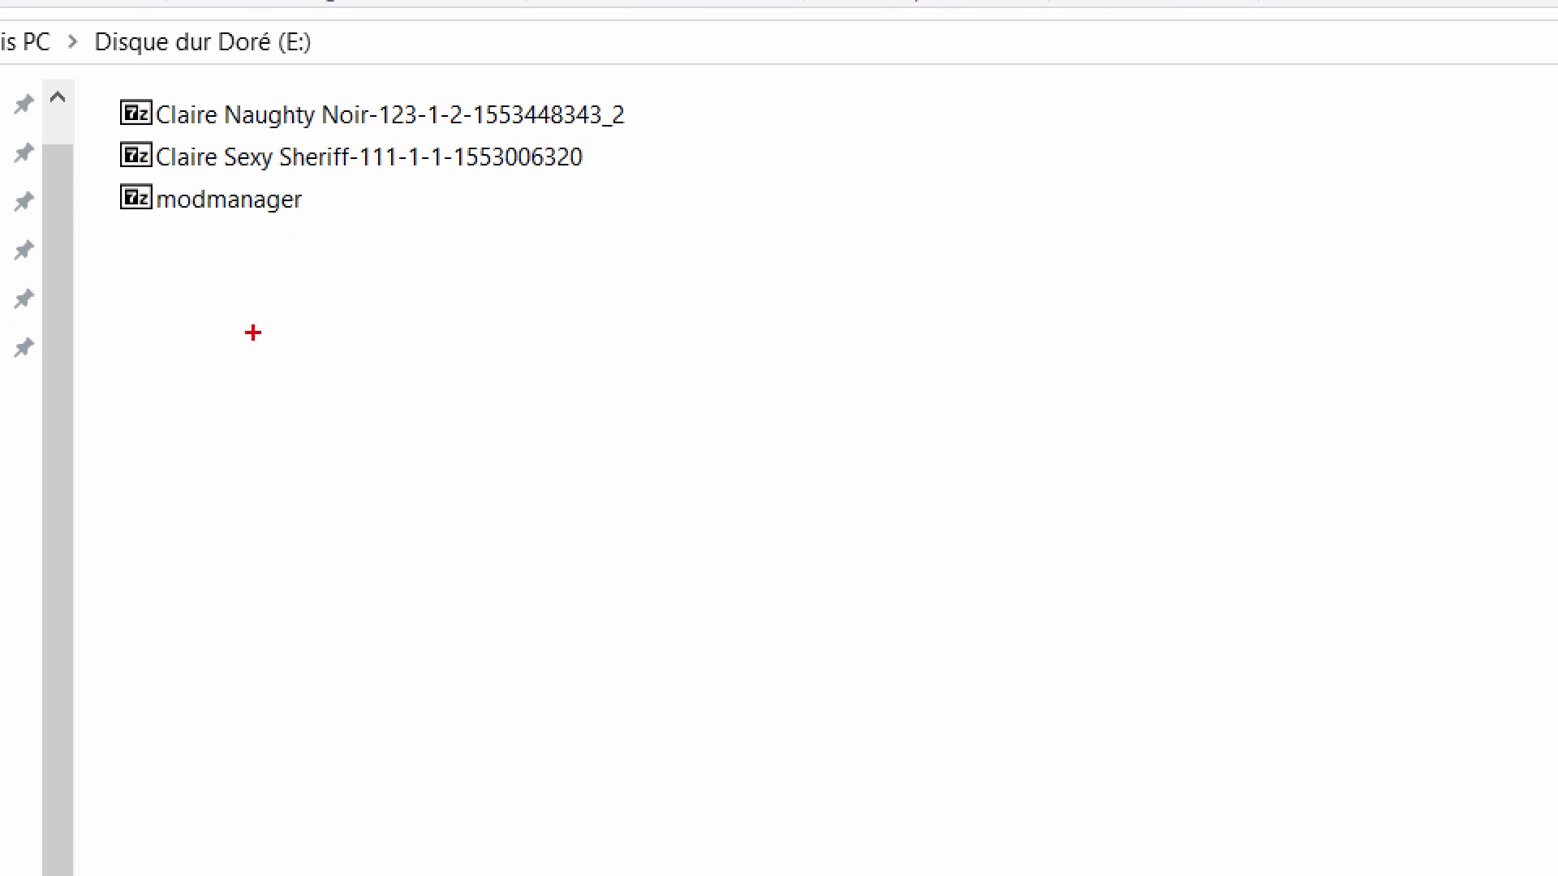
{"action": "left_click_drag", "start_coordinate": [618, 165], "coordinate": [689, 166]}
{"action": "left_click_drag", "start_coordinate": [688, 102], "coordinate": [754, 101]}
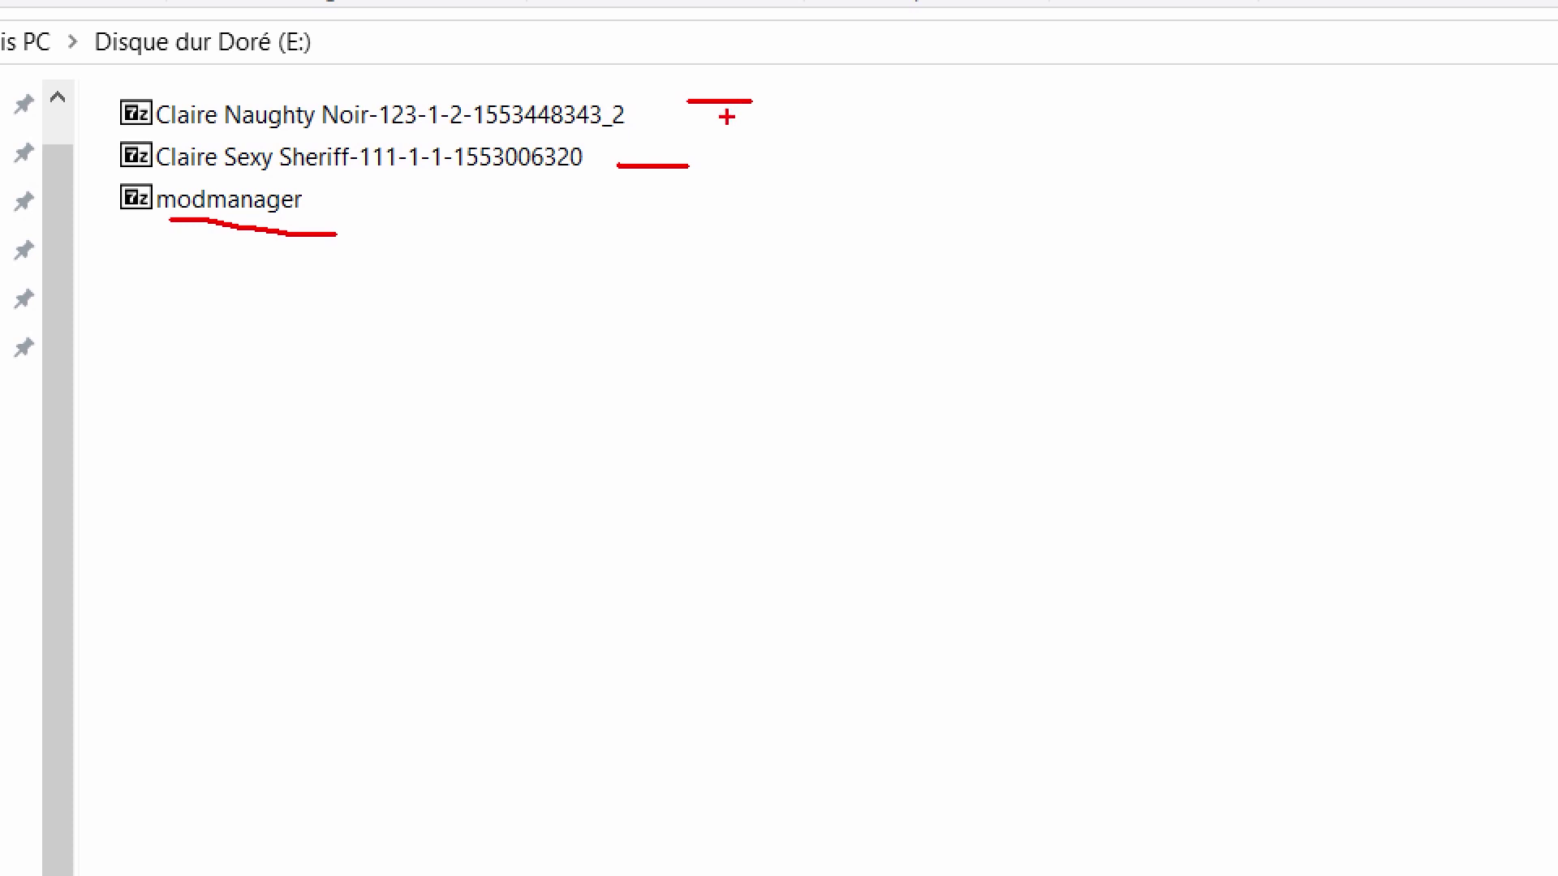
{"action": "double_click", "coordinate": [232, 199]}
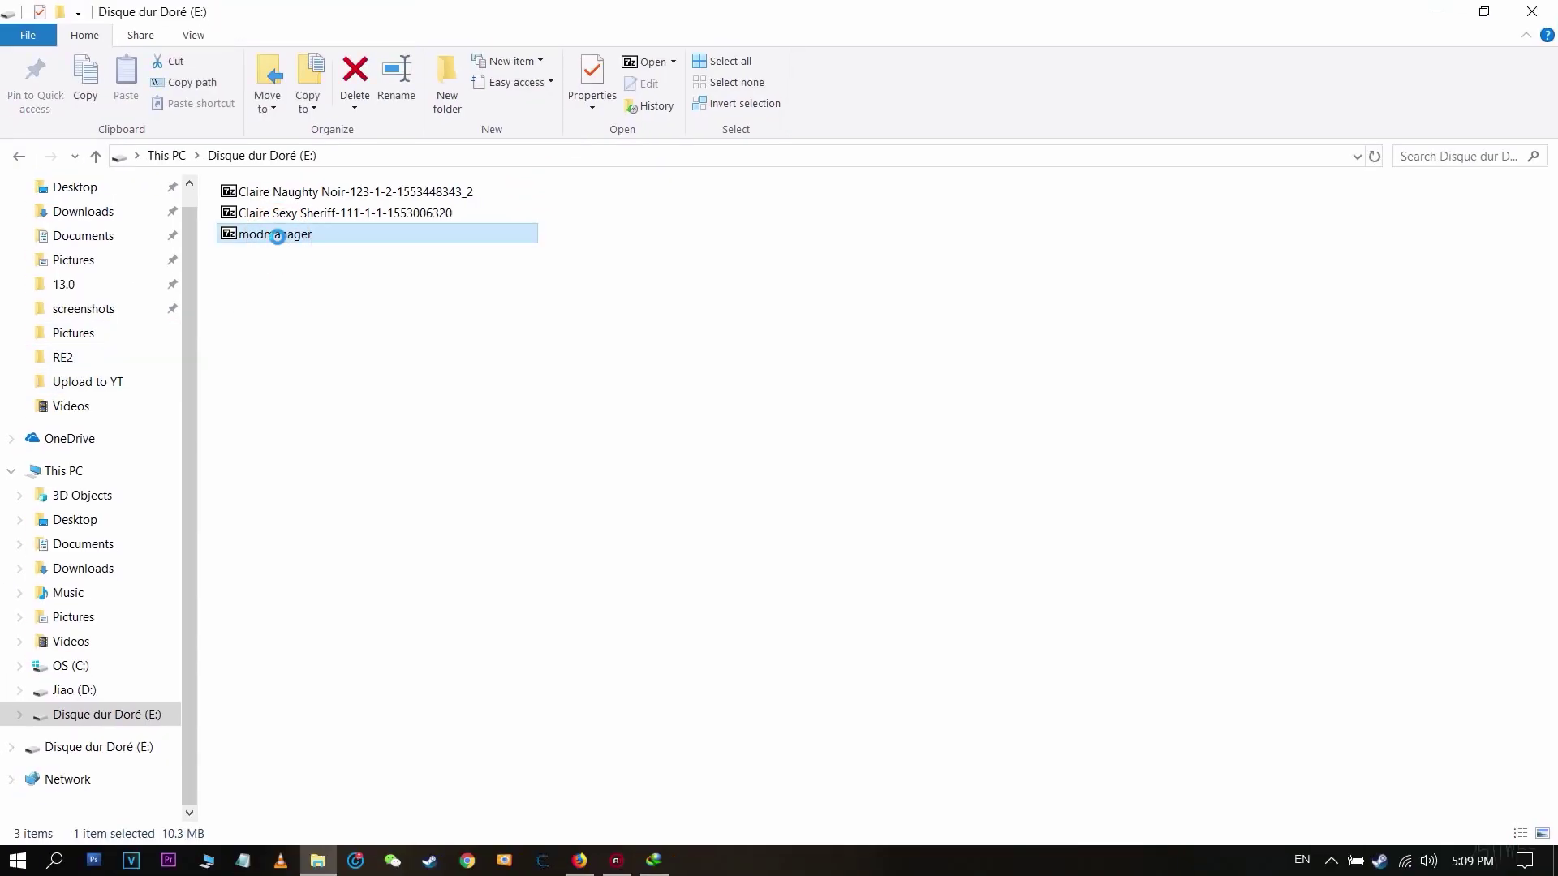
{"action": "right_click", "coordinate": [276, 236]}
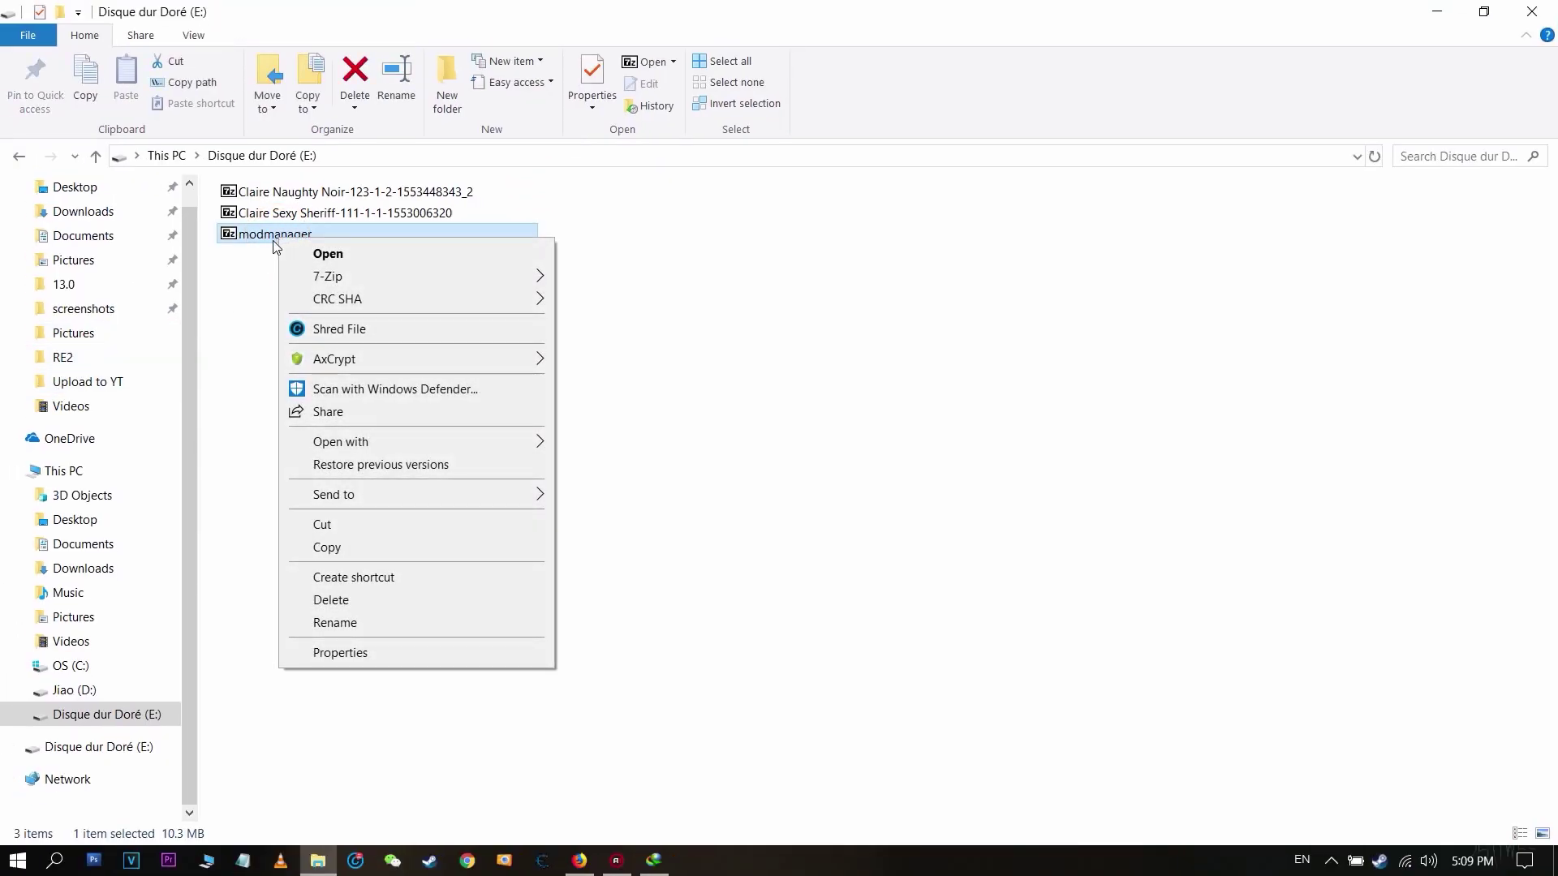
{"action": "mouse_move", "coordinate": [487, 276]}
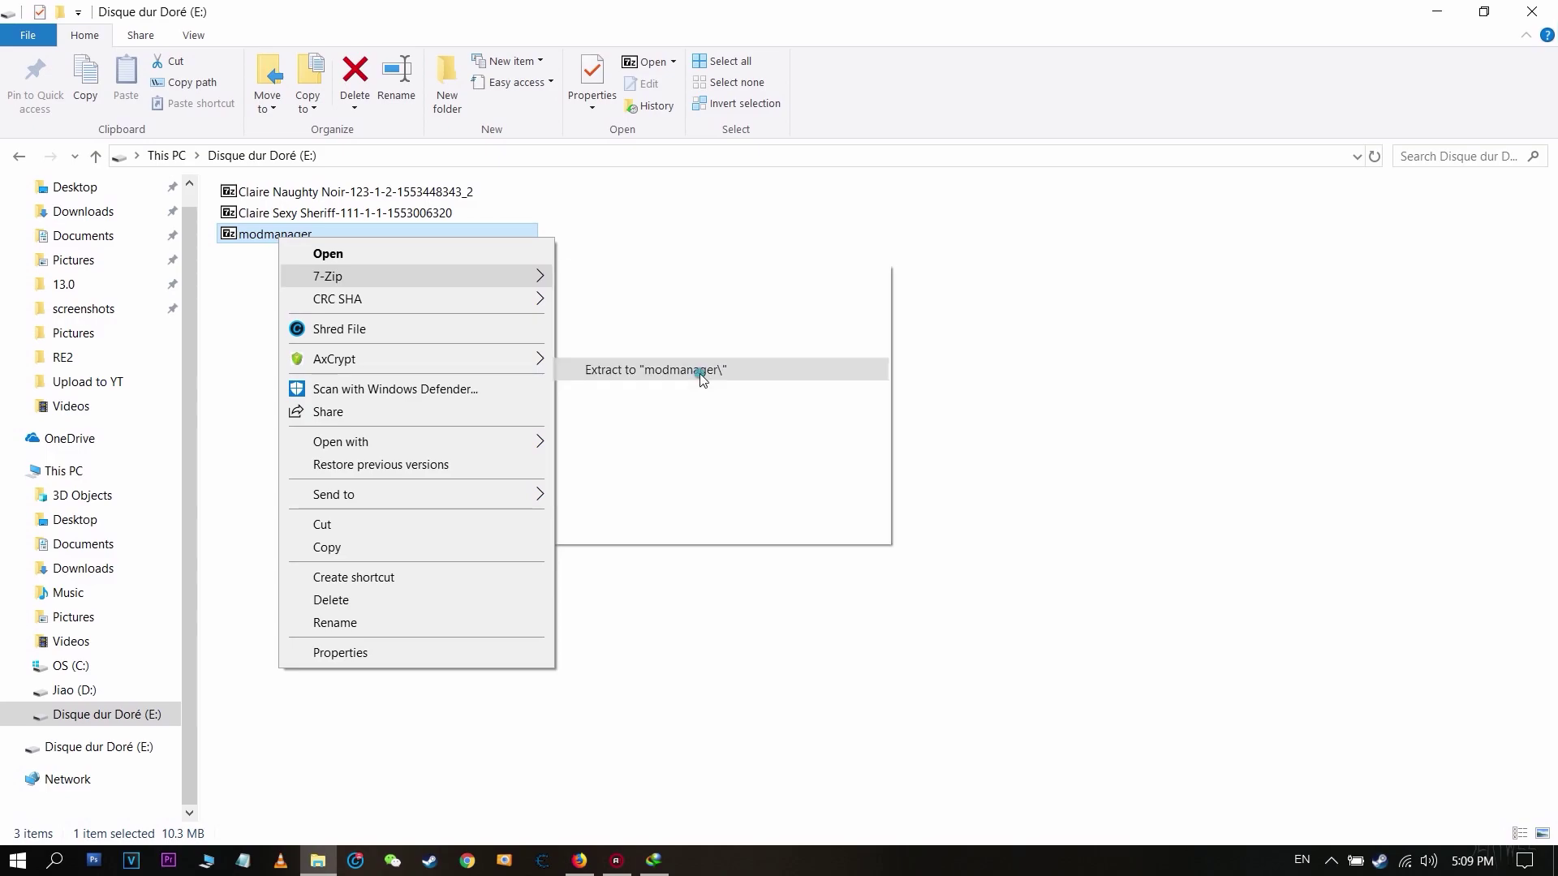
{"action": "left_click", "coordinate": [699, 372]}
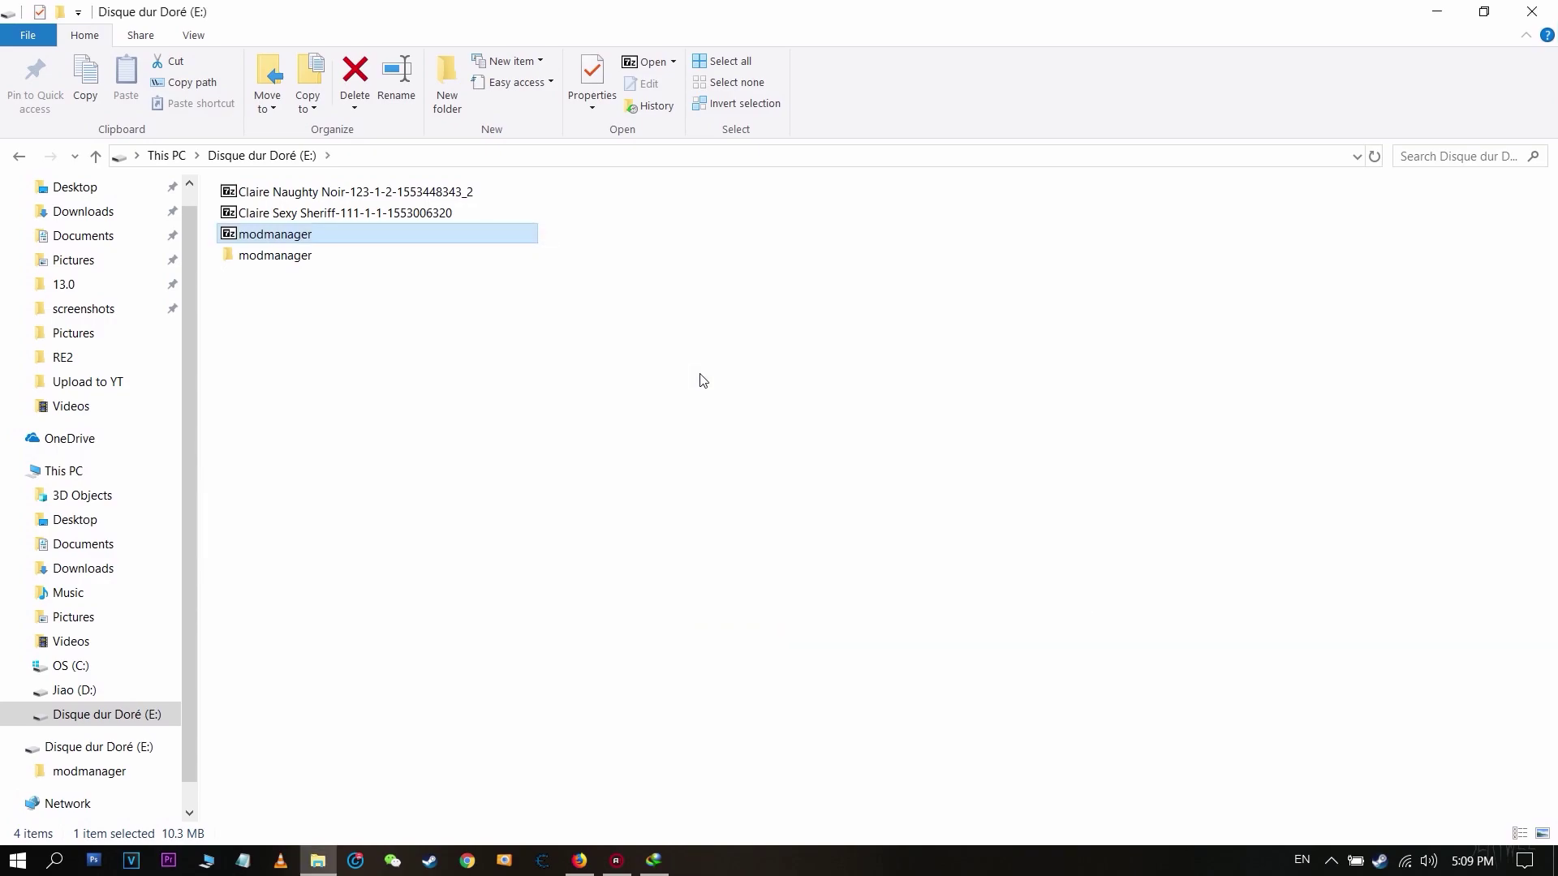
Launch Modmanager from the extracted folder, choose Resident Evil 2 Remake as the game and open its mod management list.
{"action": "double_click", "coordinate": [308, 257]}
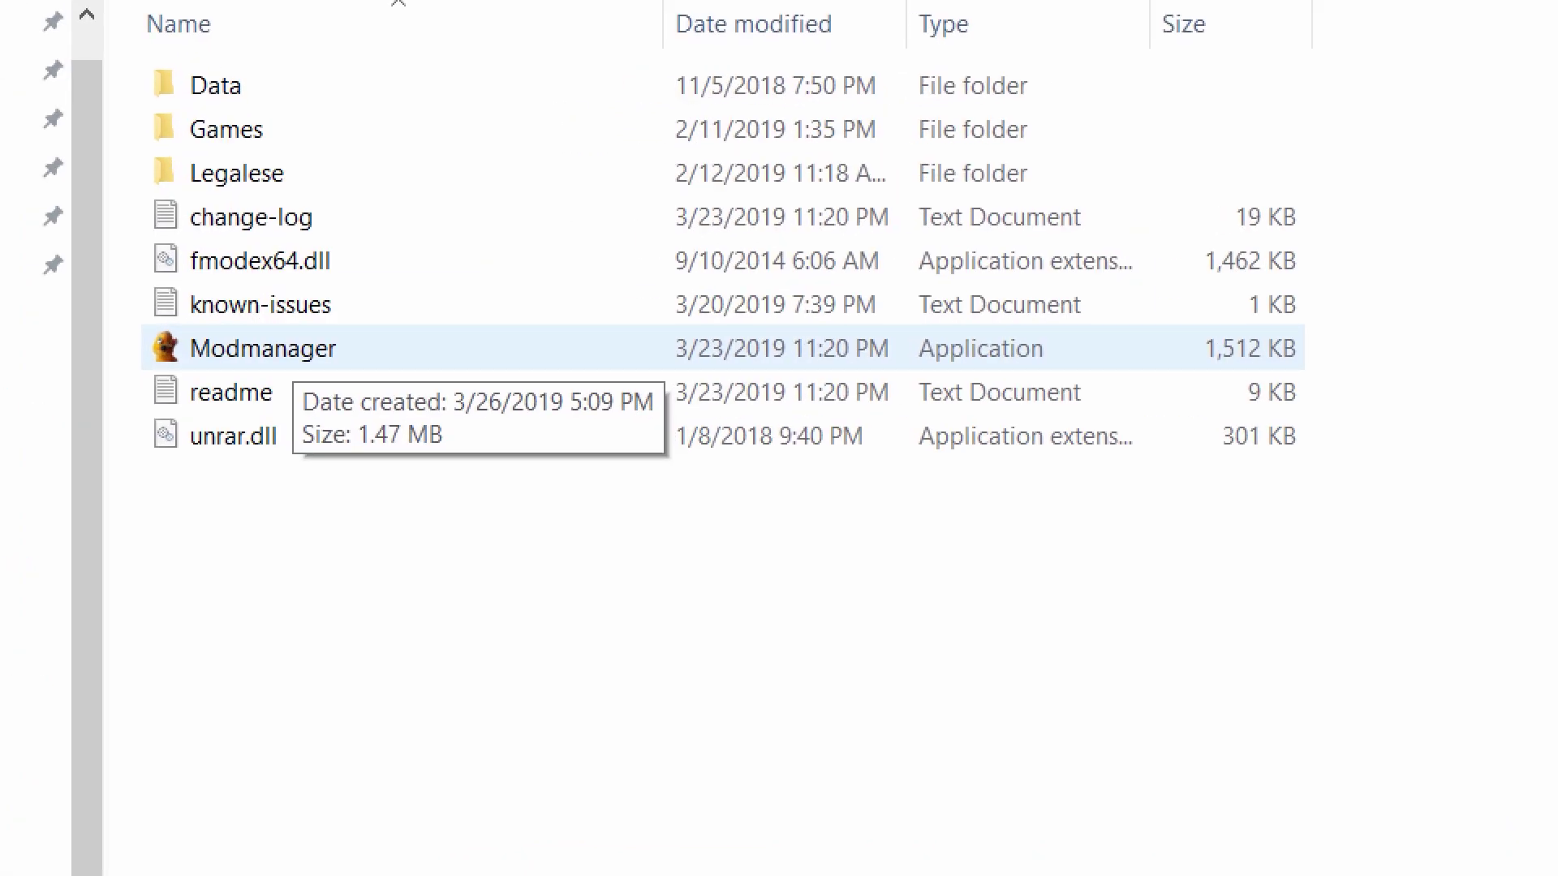
{"action": "left_click", "coordinate": [294, 355]}
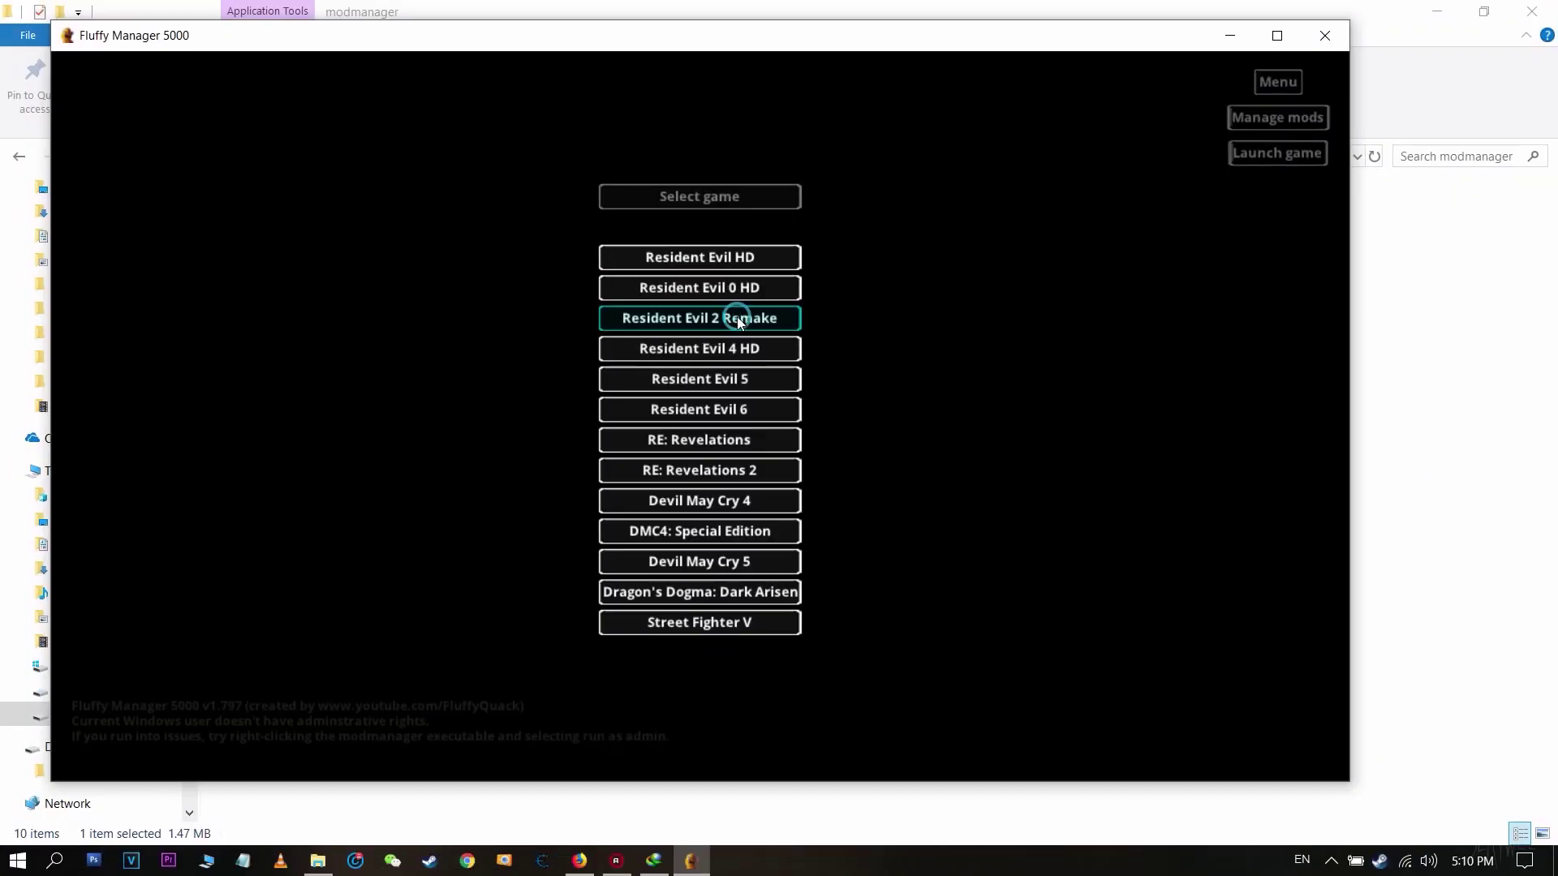
{"action": "left_click", "coordinate": [738, 325]}
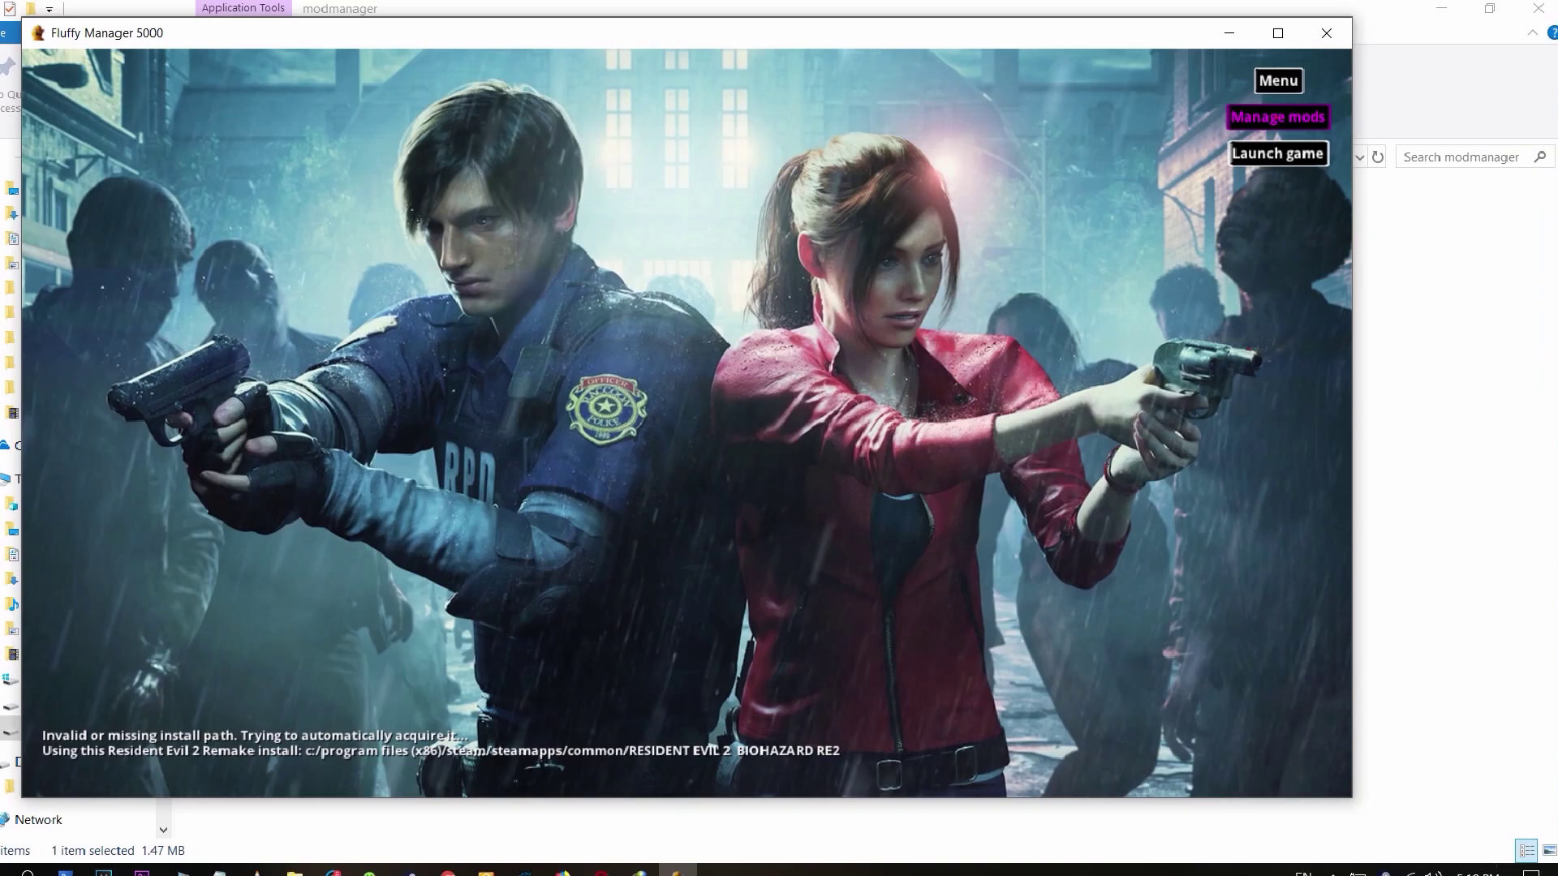
{"action": "left_click", "coordinate": [1276, 118]}
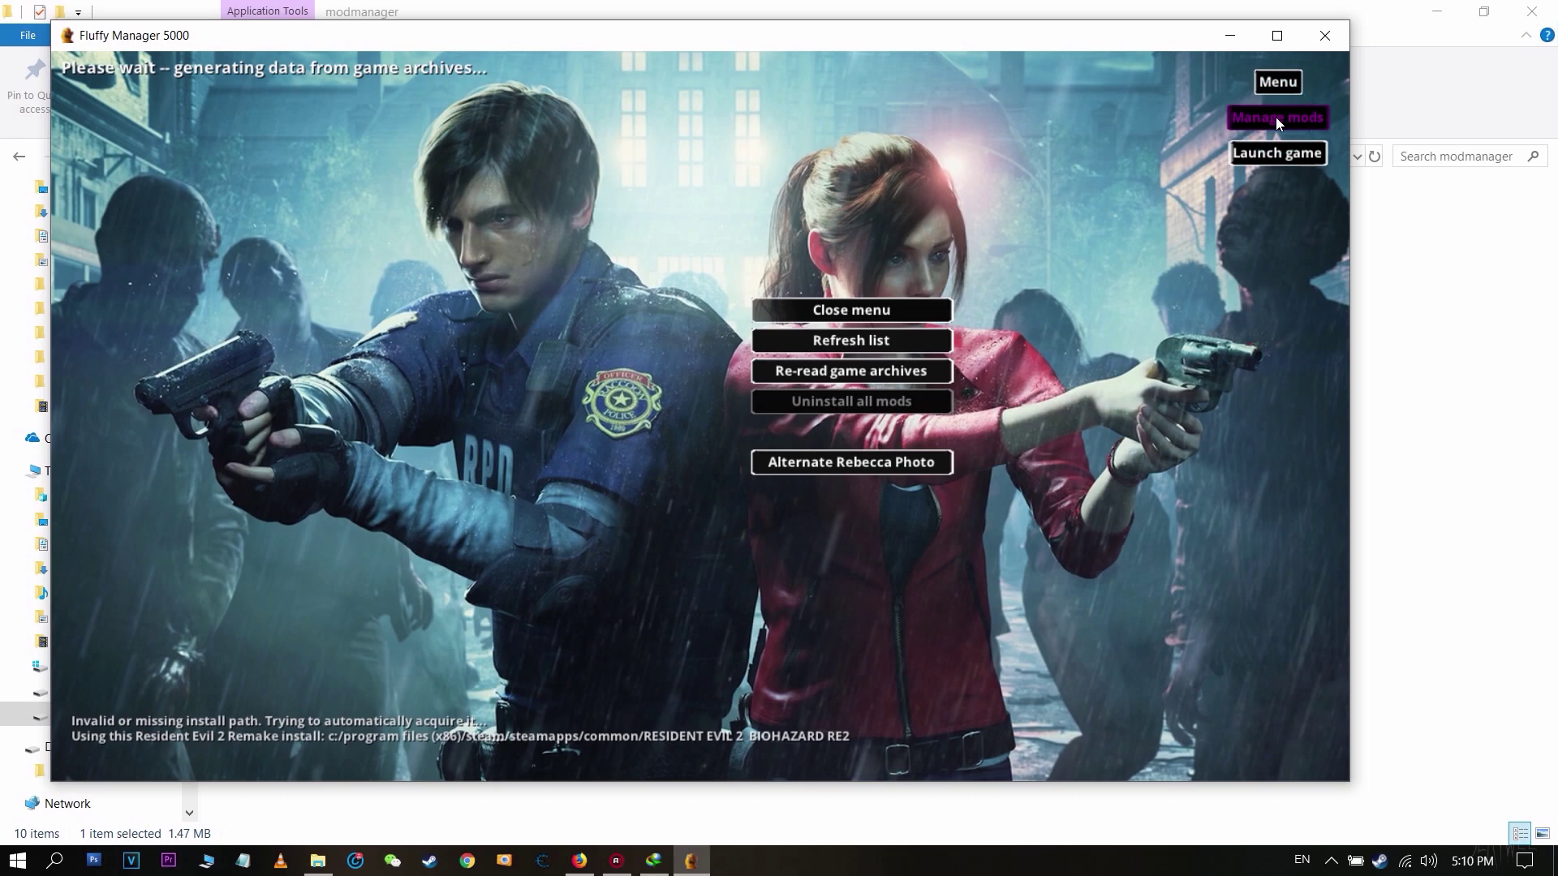
Preview the Alternate Rebecca Photo mod and dismiss the mod manager window.
{"action": "left_click", "coordinate": [858, 461]}
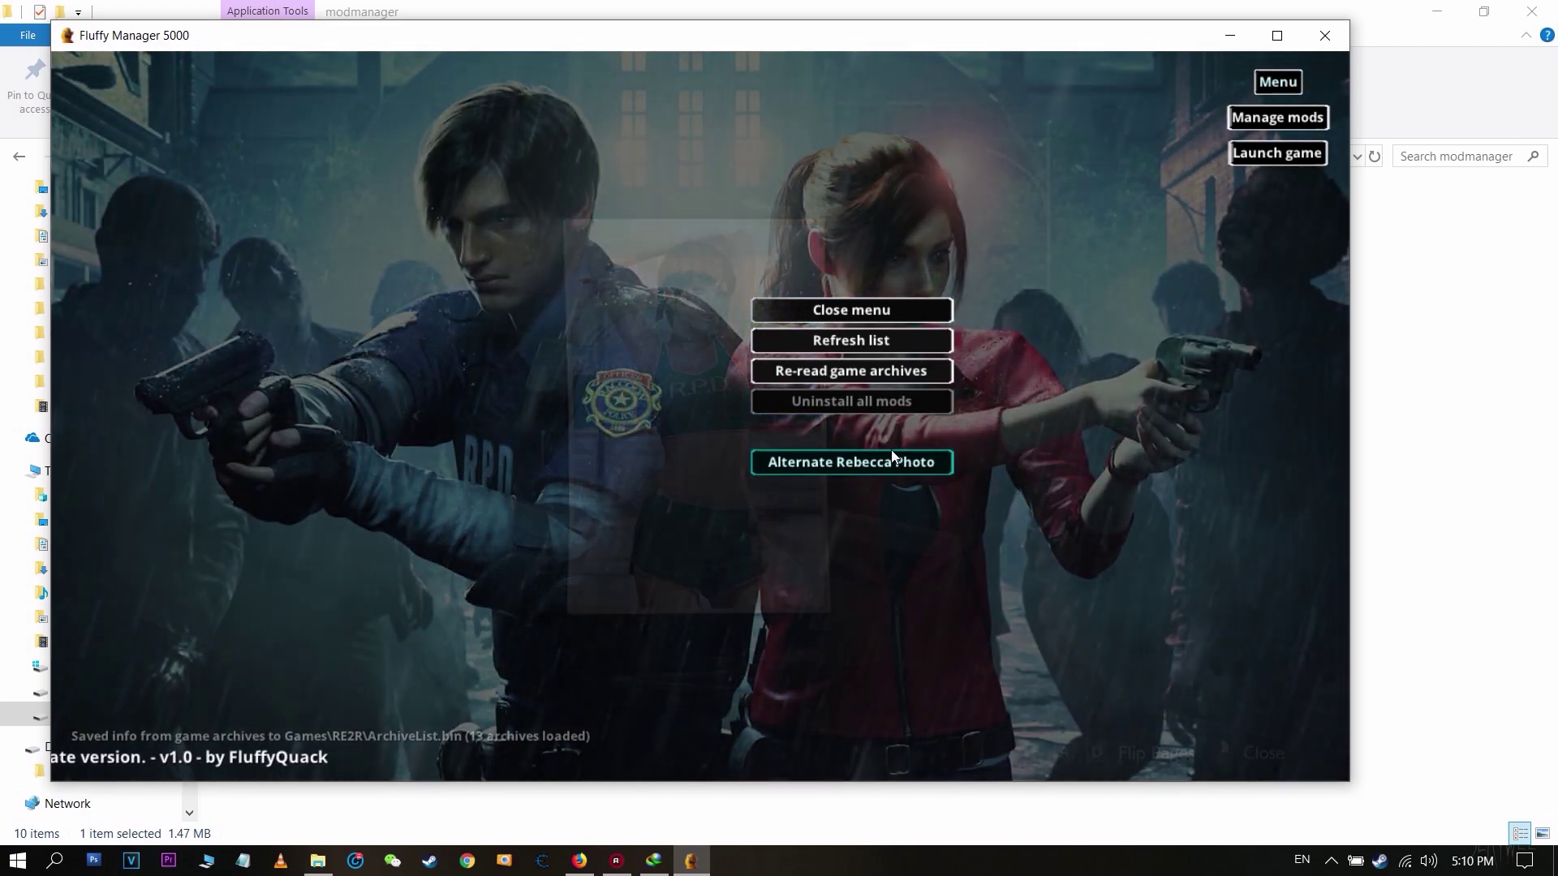
{"action": "mouse_move", "coordinate": [928, 459]}
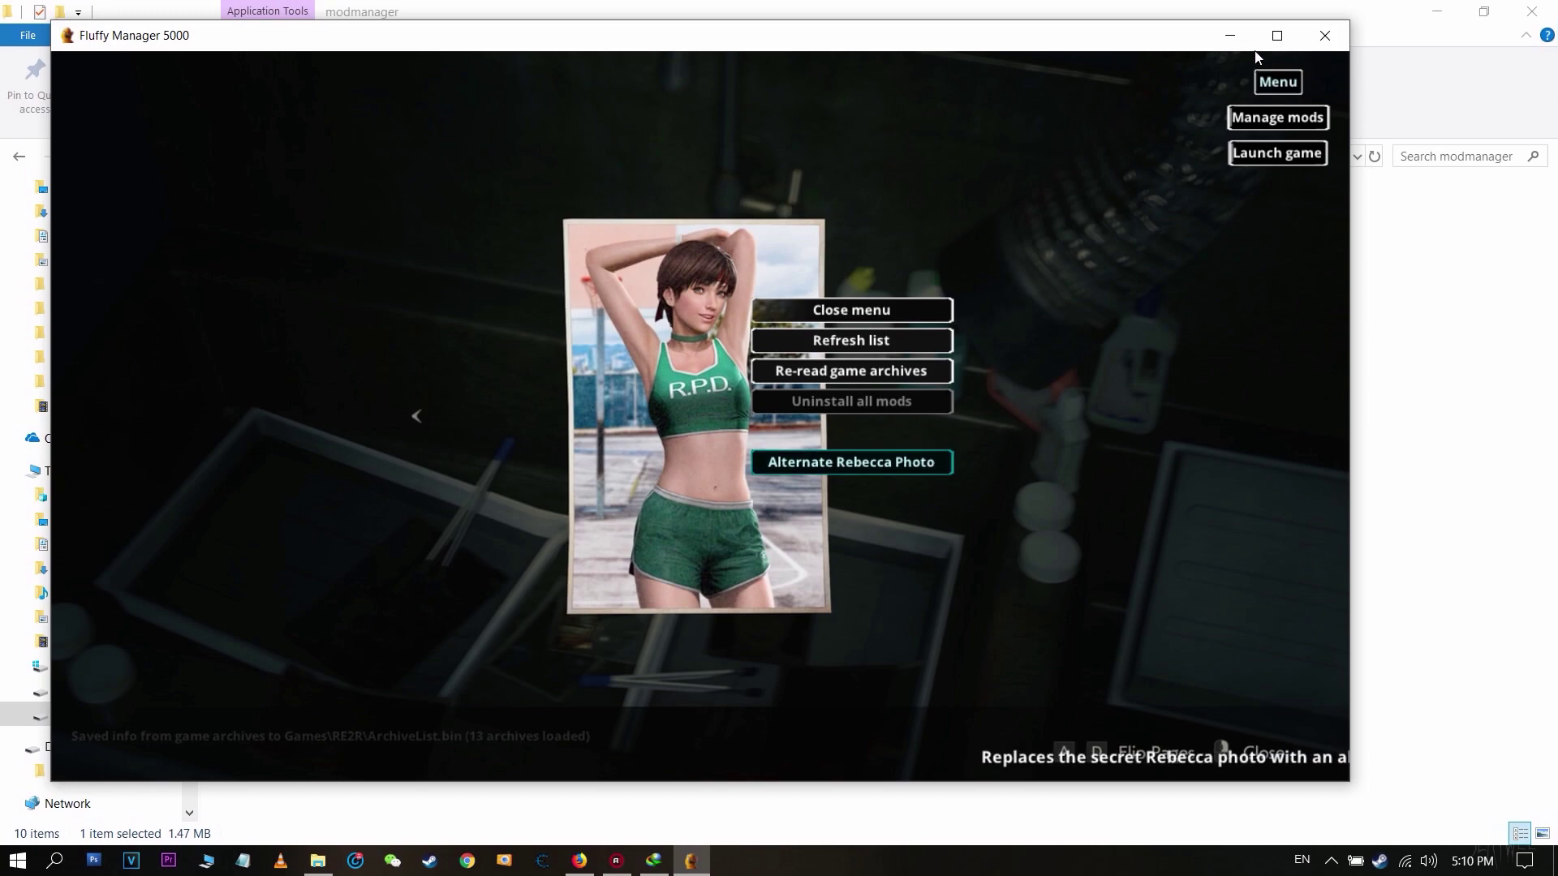
{"action": "left_click", "coordinate": [1233, 39]}
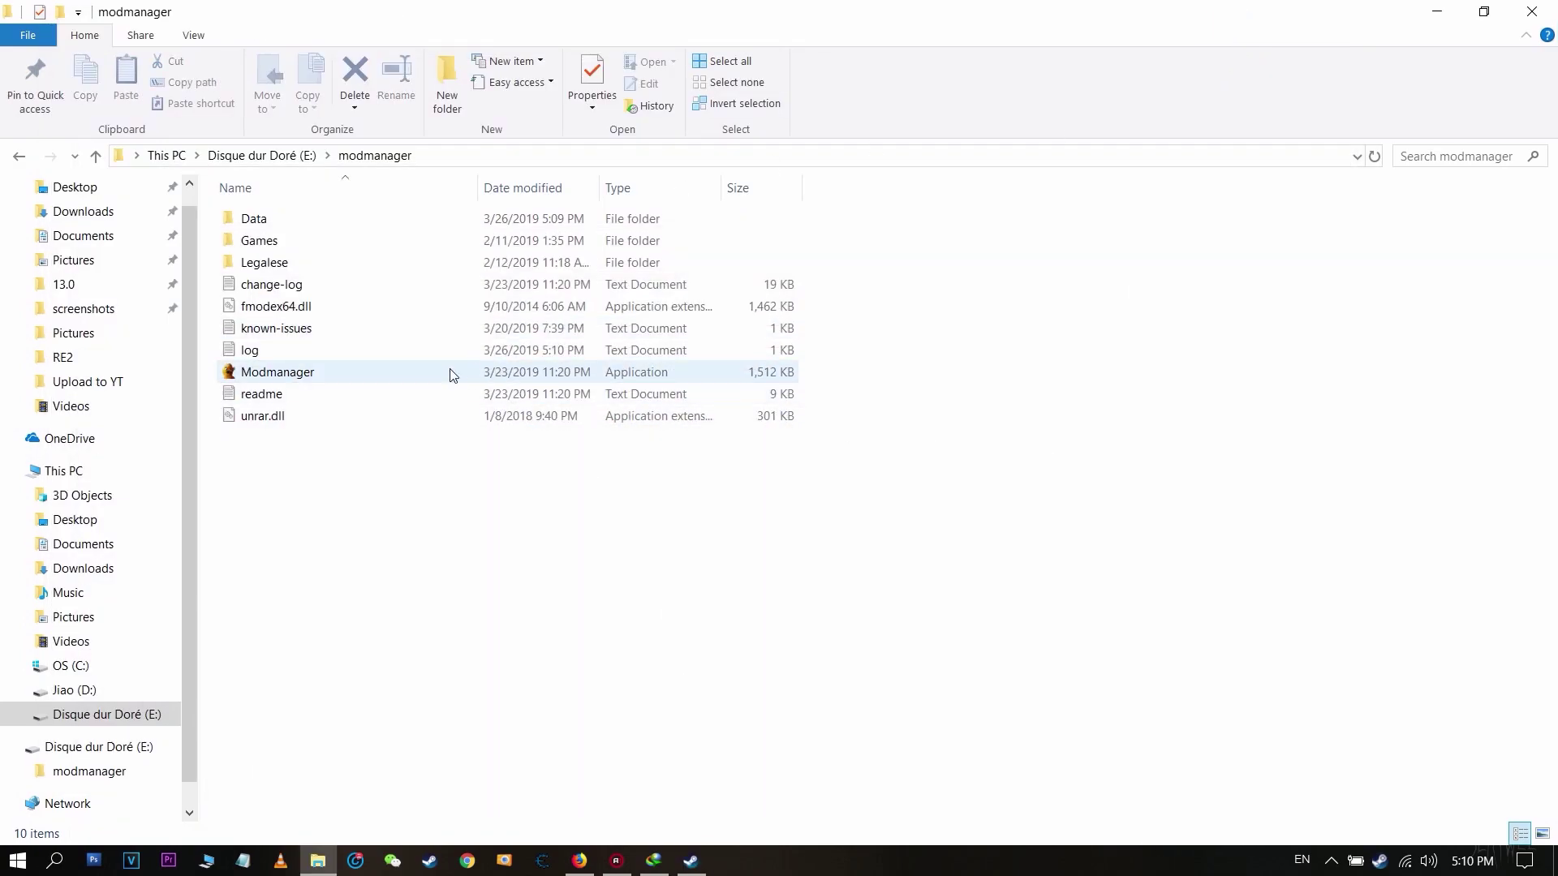
Open the Mods folder under Games\RE2R in the modmanager folder to check where mods are stored.
{"action": "double_click", "coordinate": [416, 244]}
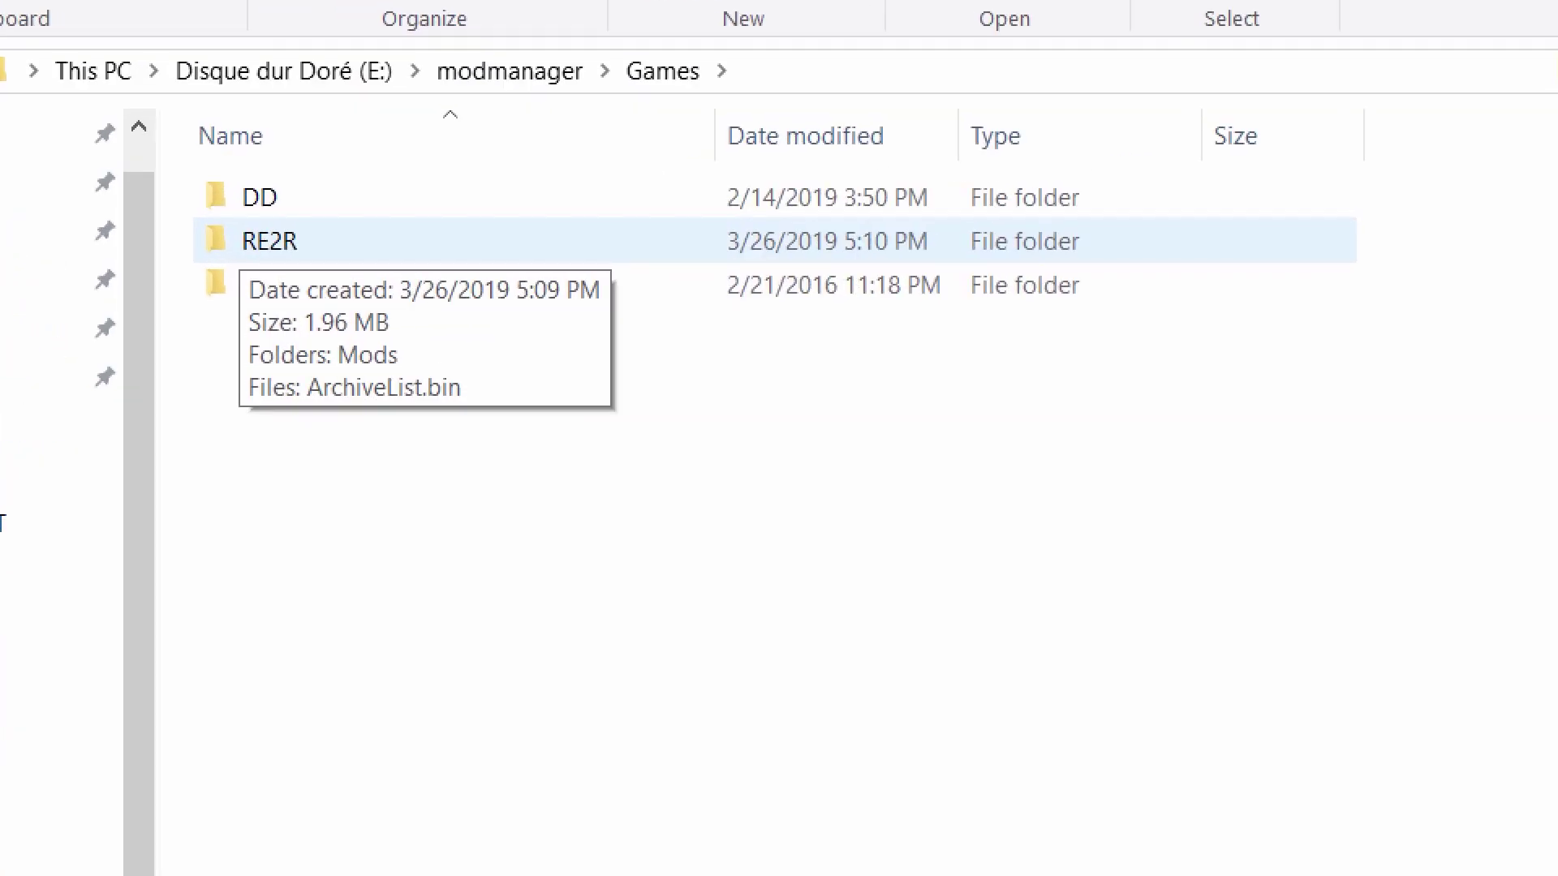
{"action": "double_click", "coordinate": [263, 246]}
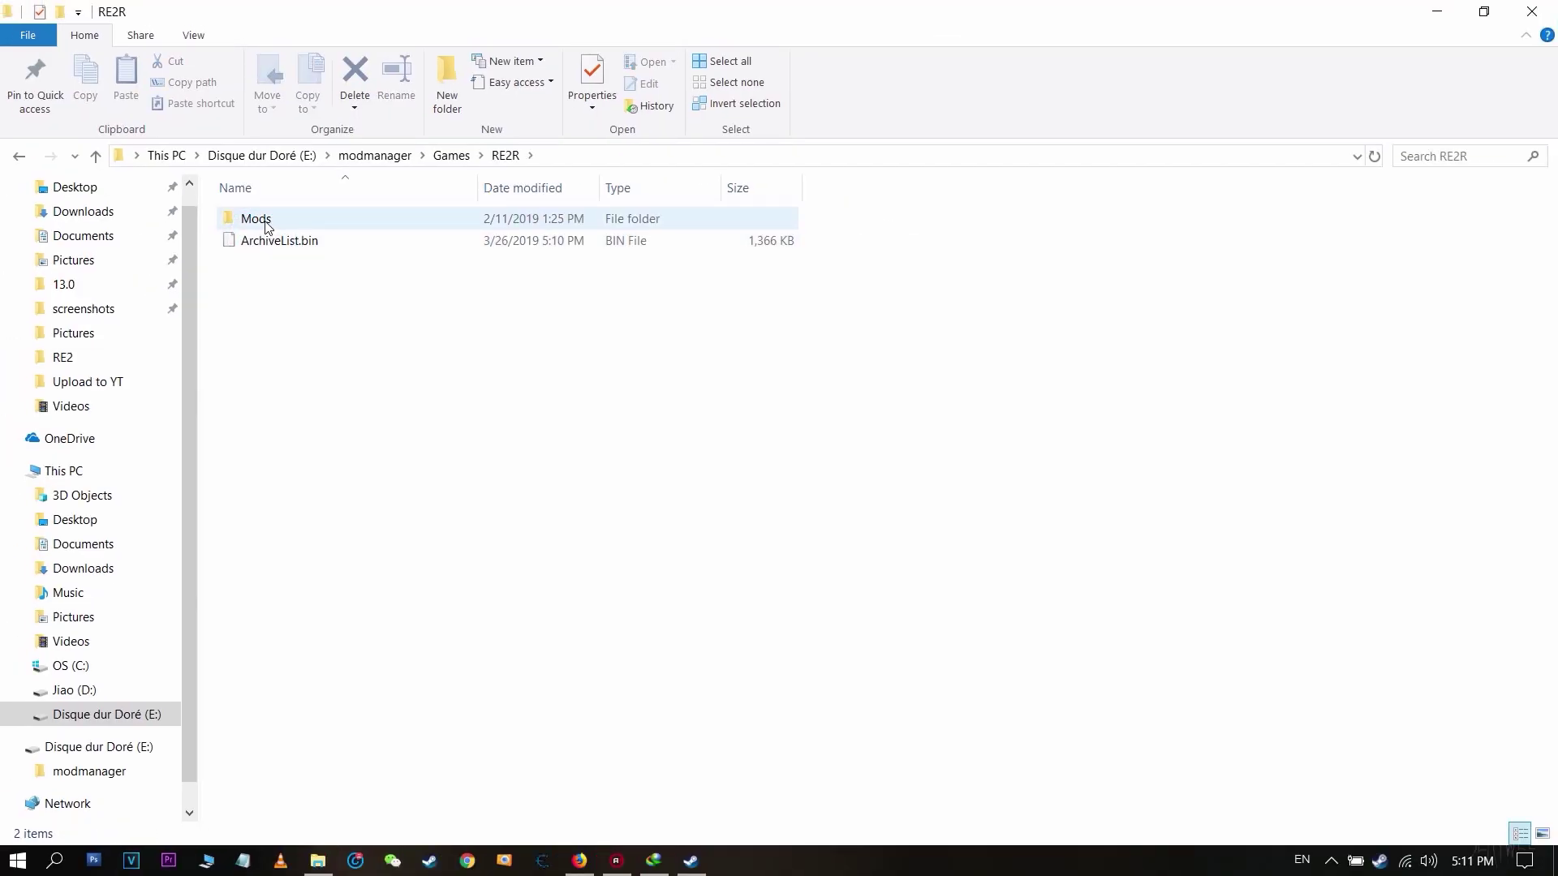
{"action": "left_click", "coordinate": [266, 223]}
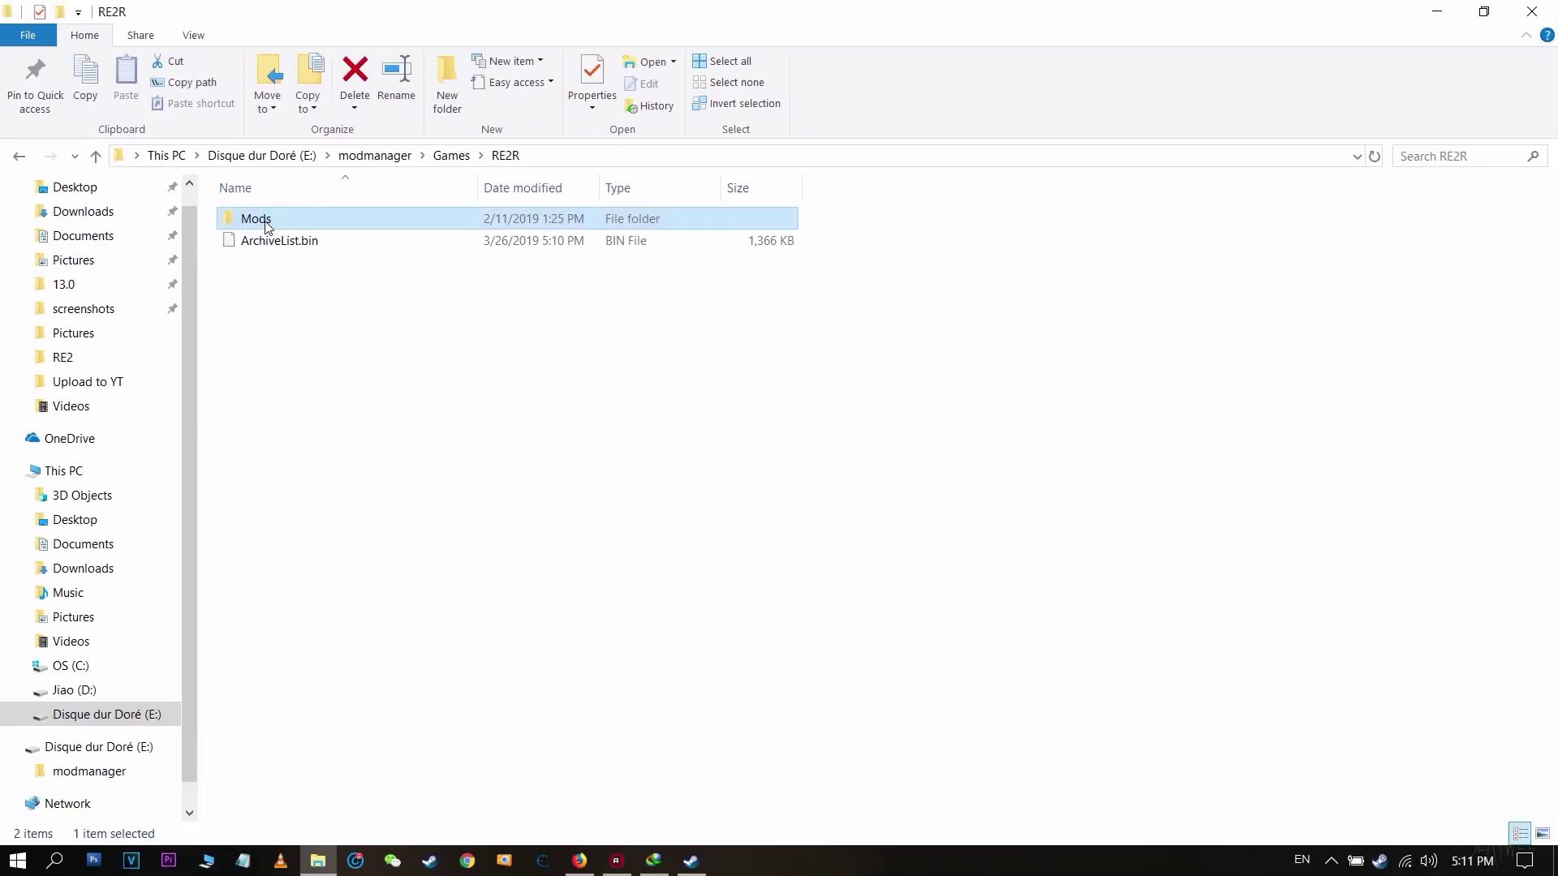
{"action": "double_click", "coordinate": [266, 224]}
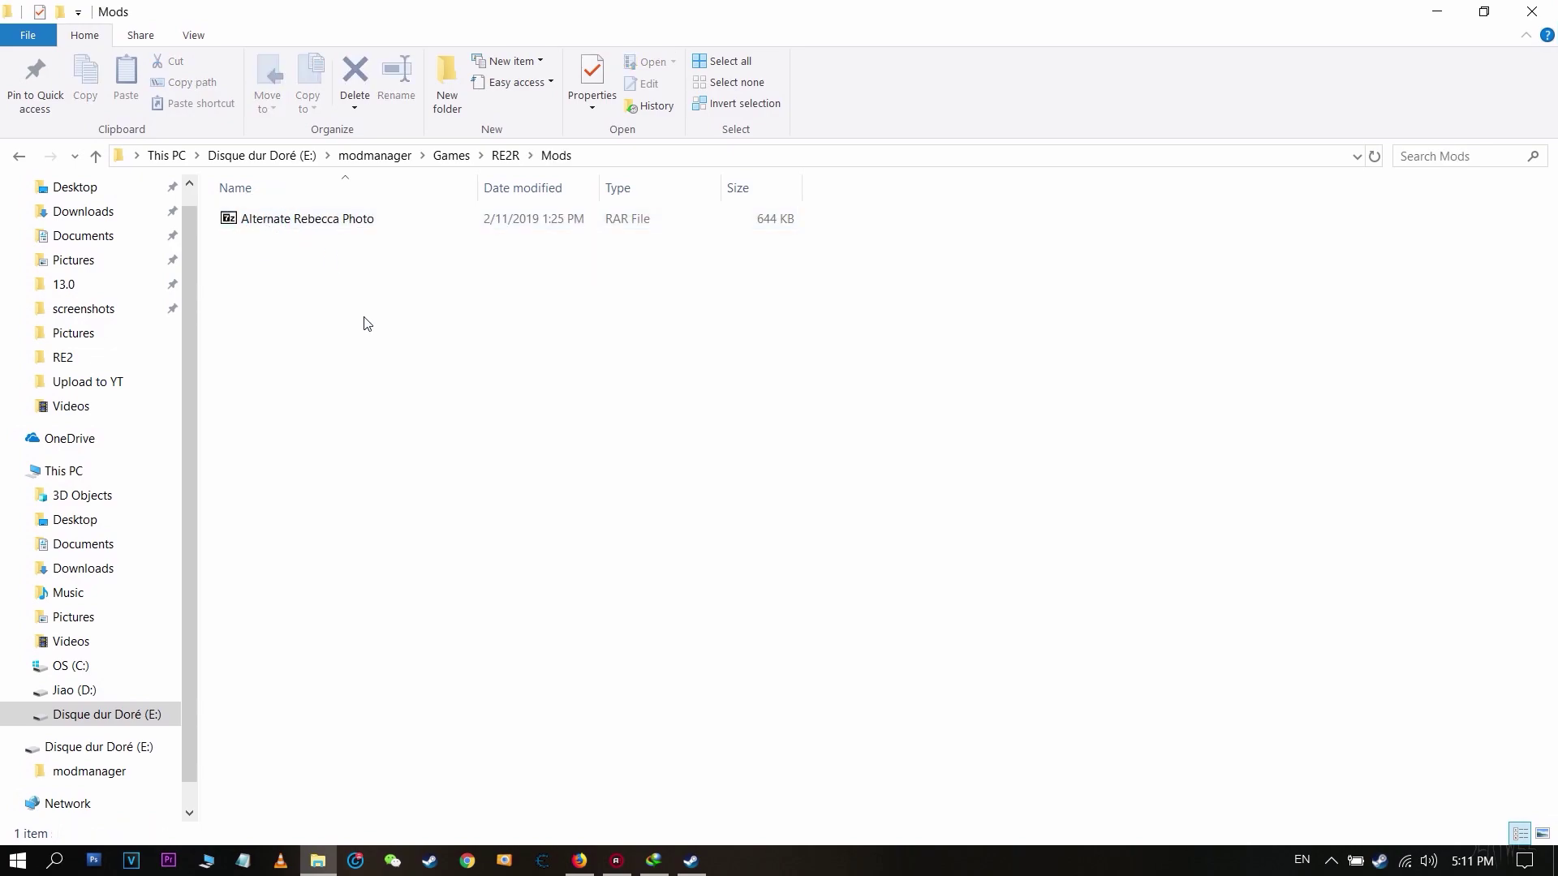
Open a second File Explorer window on Disque dur Doré (E:) and select the Claire Naughty Noir and Claire Sexy Sheriff archives.
{"action": "left_click", "coordinate": [209, 860]}
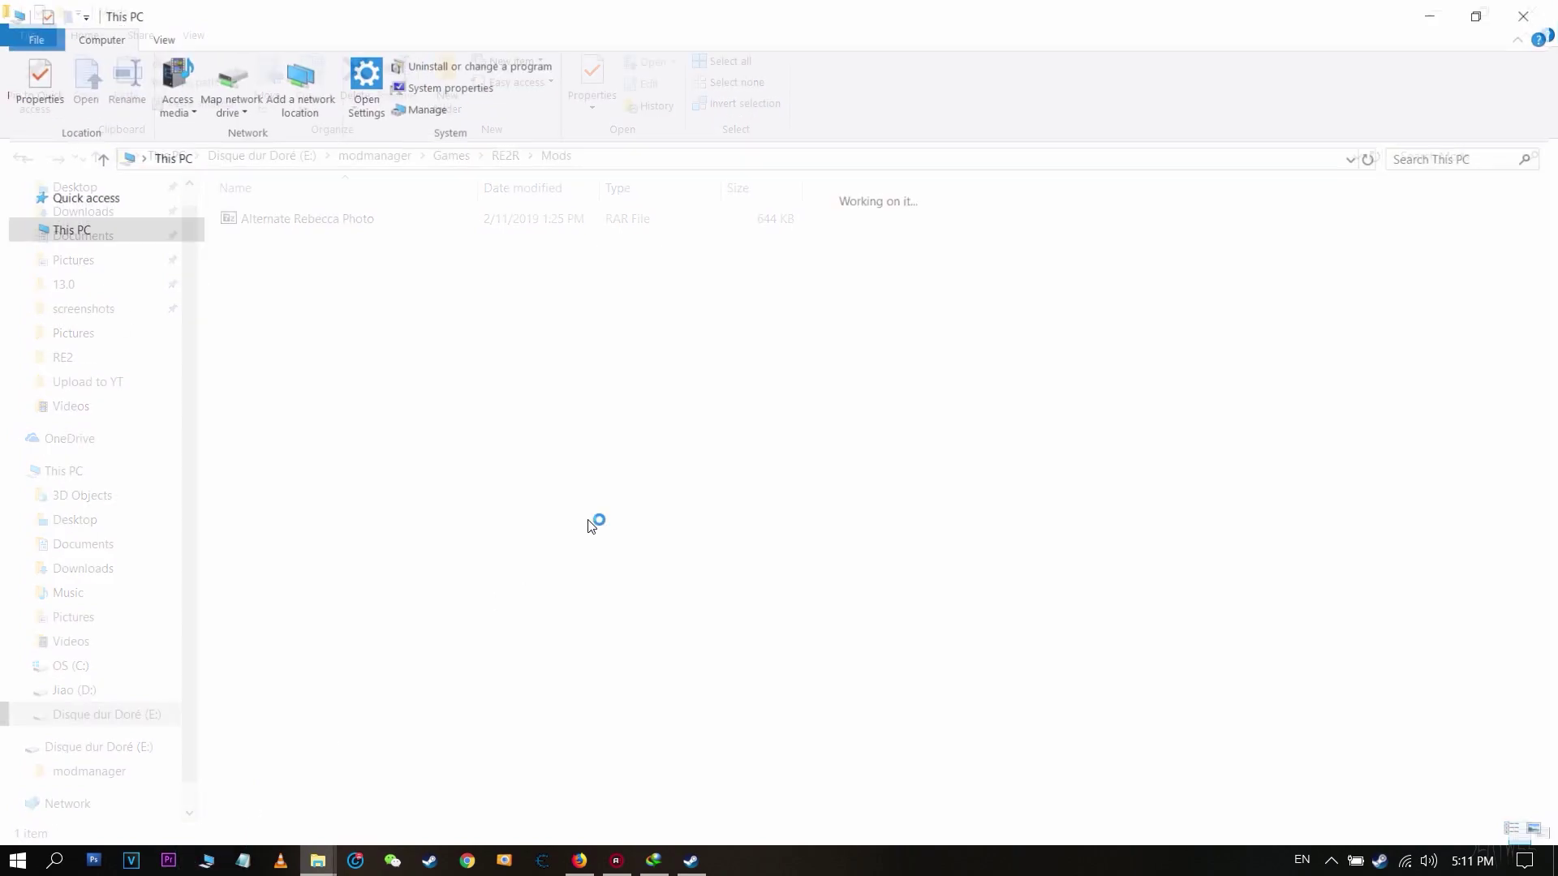
{"action": "left_click", "coordinate": [865, 385]}
{"action": "double_click", "coordinate": [865, 385]}
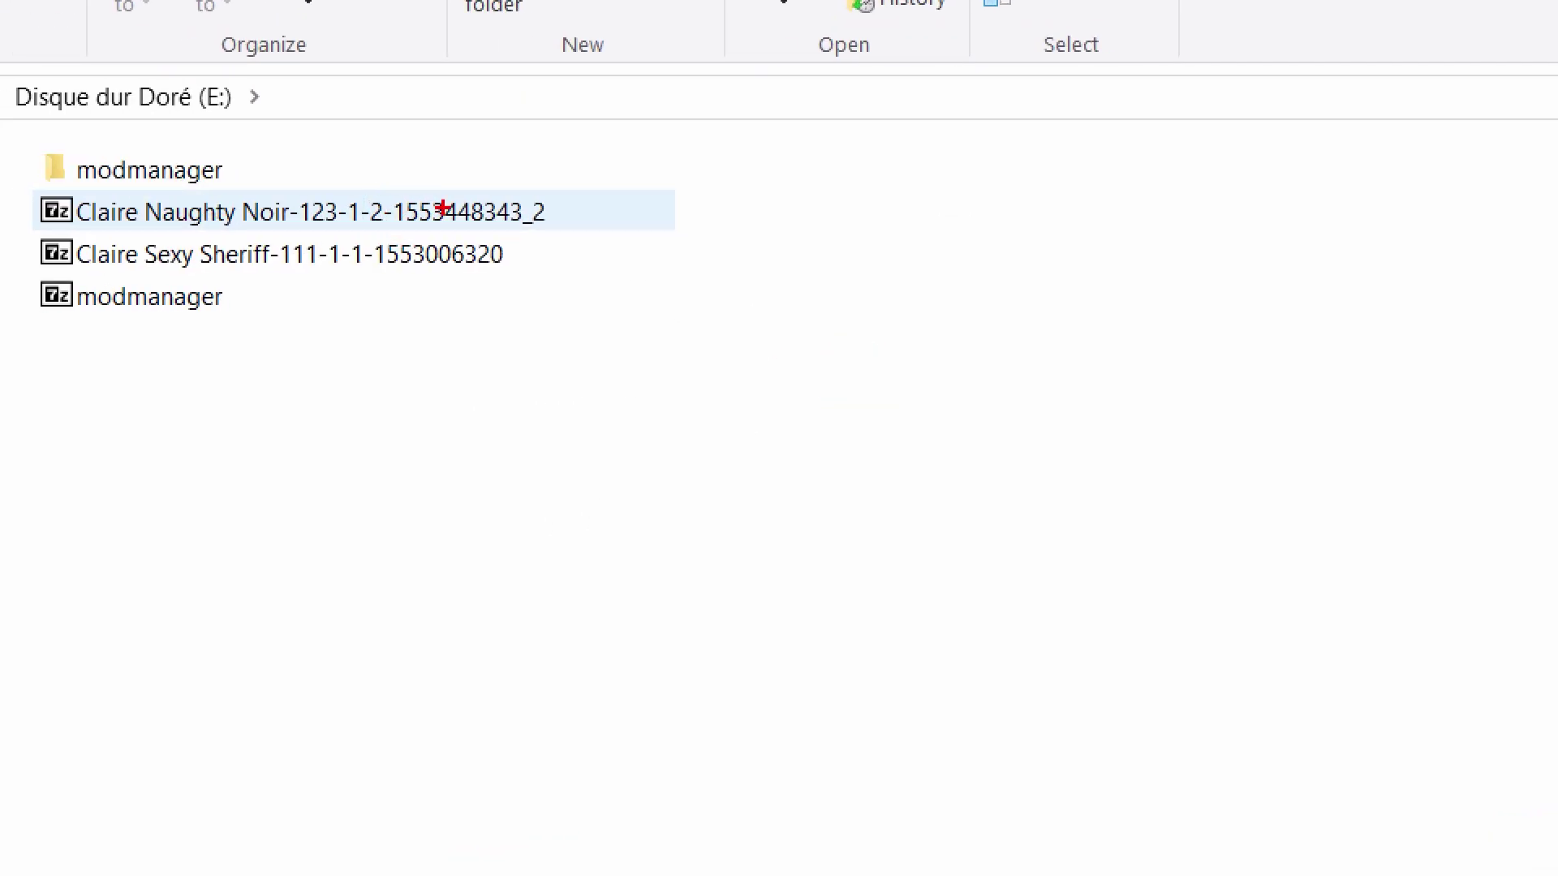
{"action": "left_click_drag", "start_coordinate": [555, 208], "coordinate": [448, 235]}
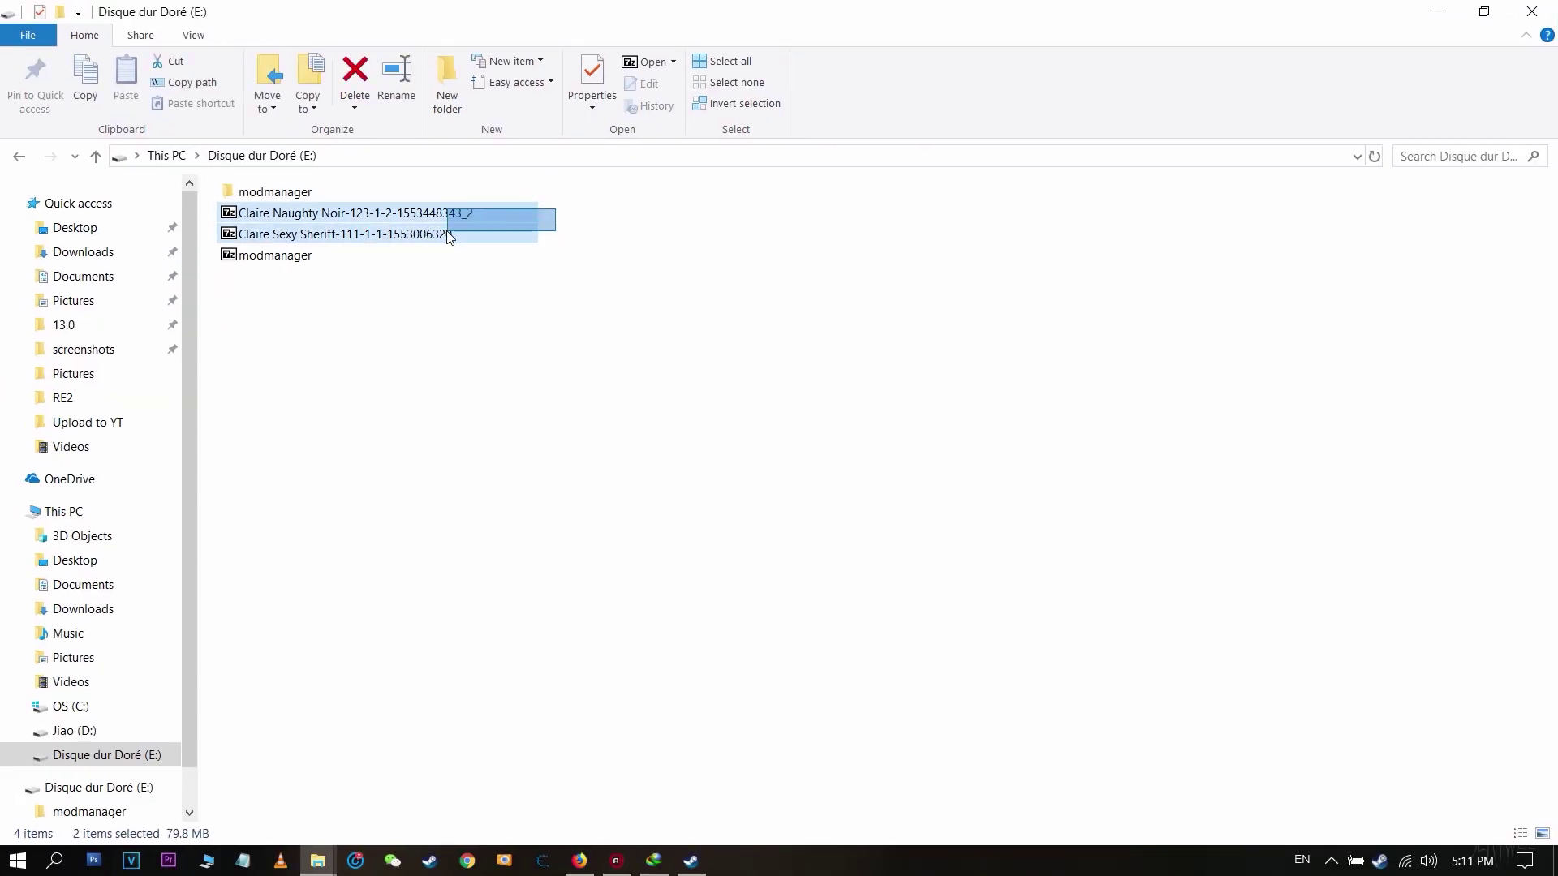
{"action": "left_click", "coordinate": [316, 866]}
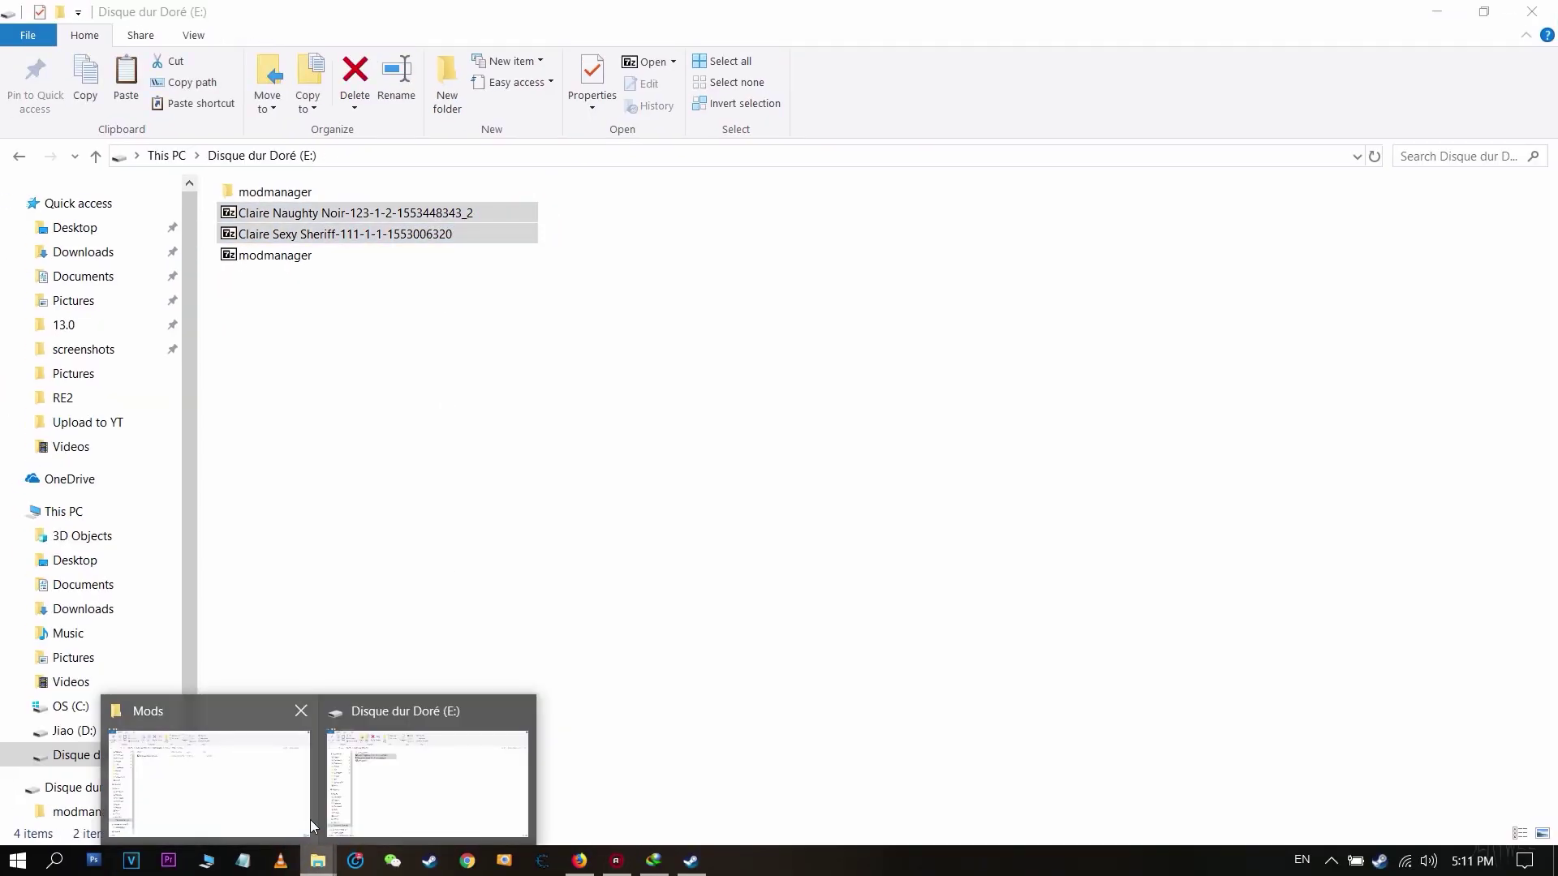
{"action": "left_click", "coordinate": [250, 790]}
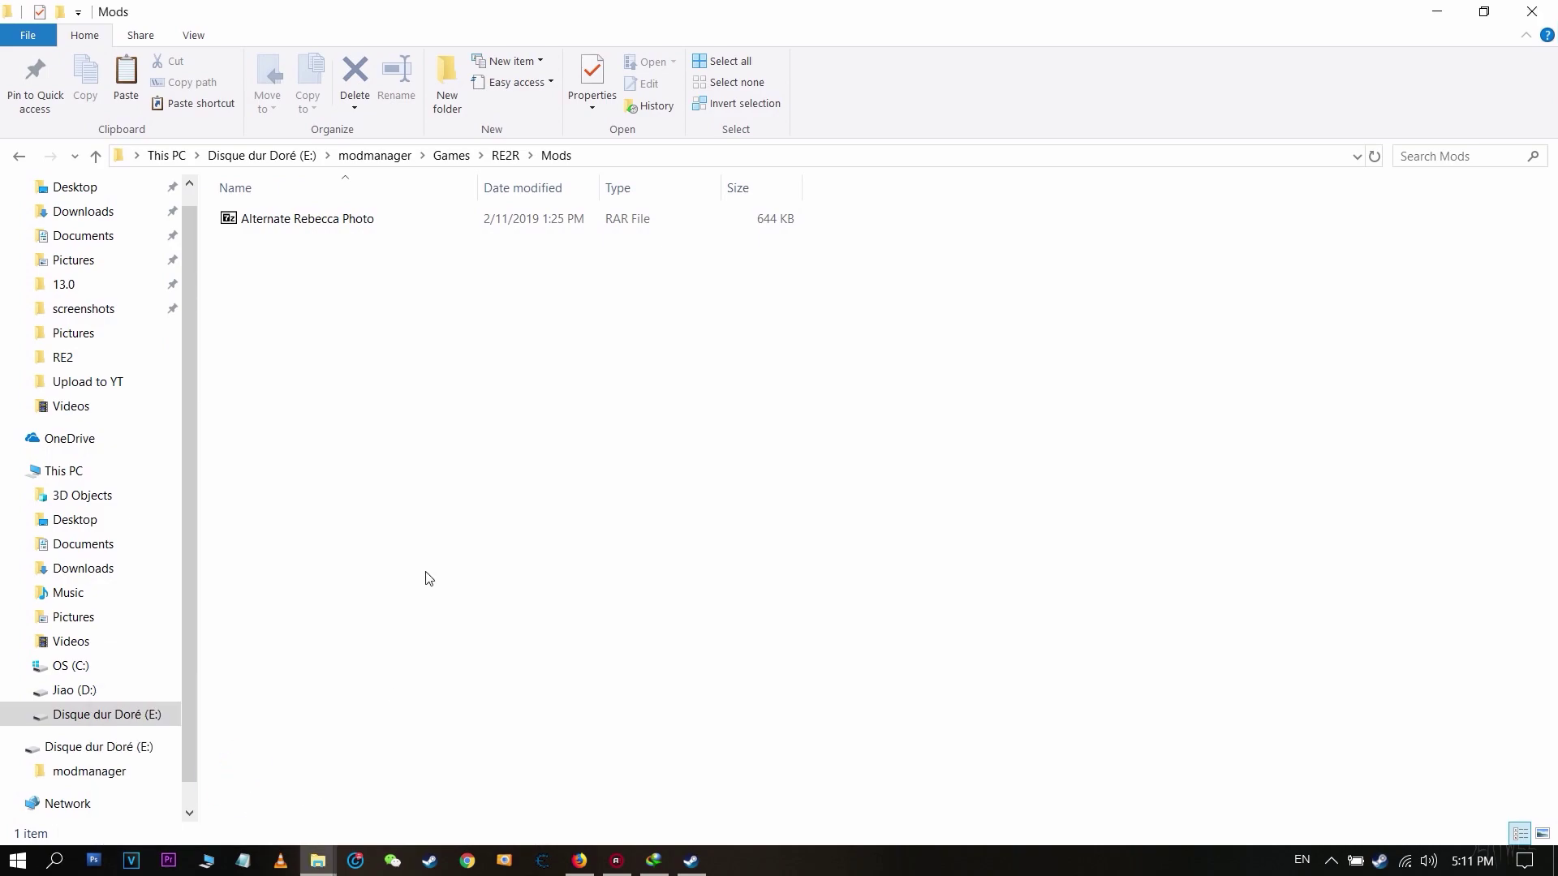
{"action": "left_click", "coordinate": [317, 862]}
{"action": "left_click", "coordinate": [390, 755]}
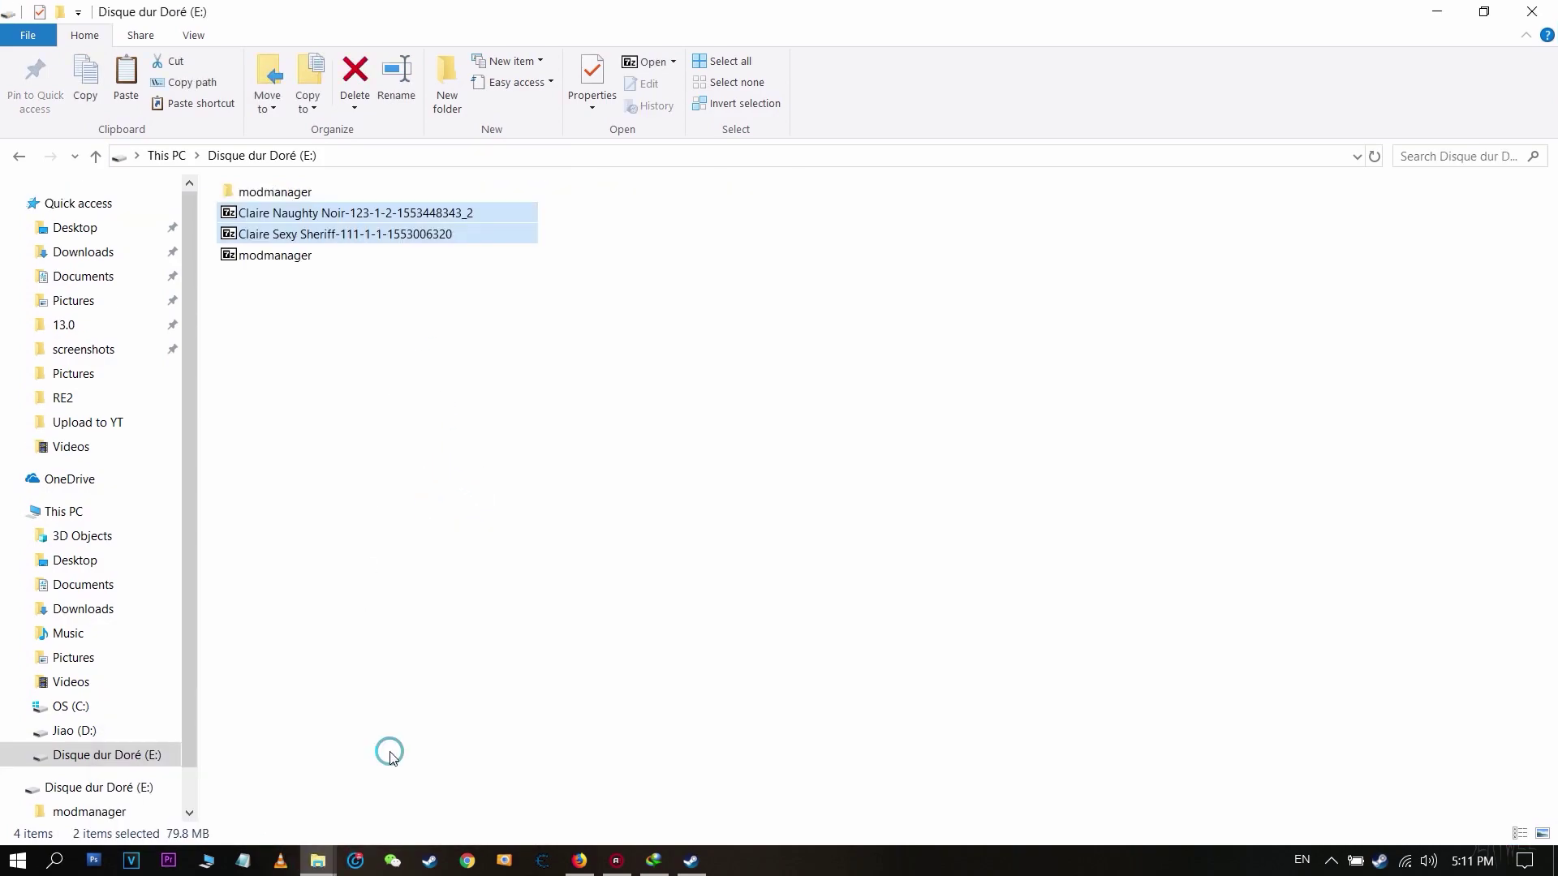
Move the Claire Naughty Noir and Claire Sexy Sheriff archives from drive E: into modmanager\Games\RE2R\Mods and refresh the folder.
{"action": "left_click", "coordinate": [272, 210]}
{"action": "left_click_drag", "start_coordinate": [594, 211], "coordinate": [412, 231]}
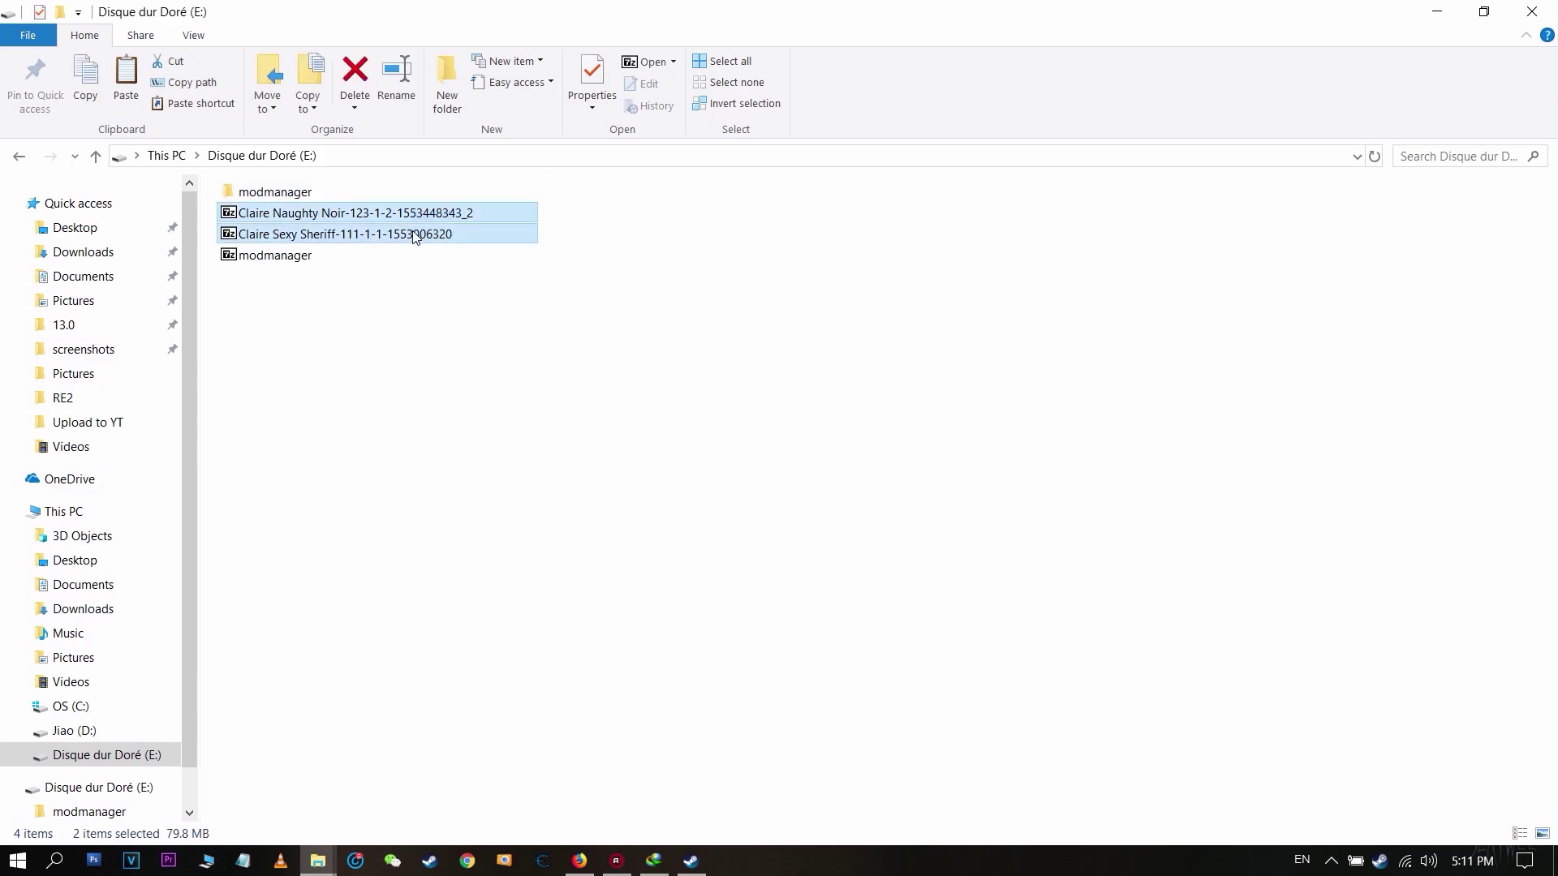
{"action": "double_click", "coordinate": [296, 194]}
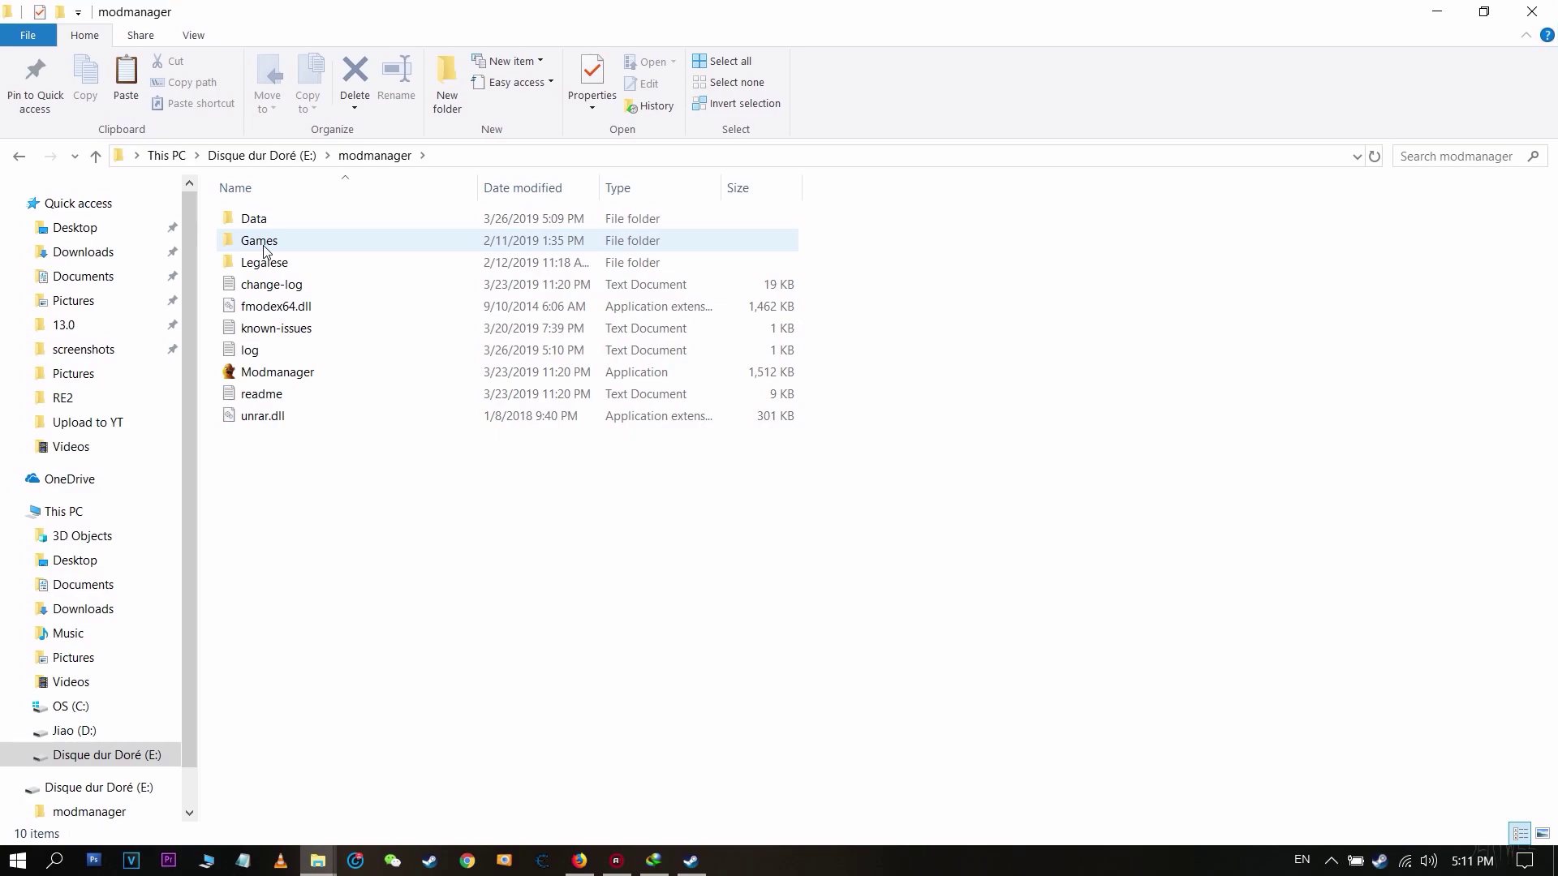
{"action": "double_click", "coordinate": [260, 241]}
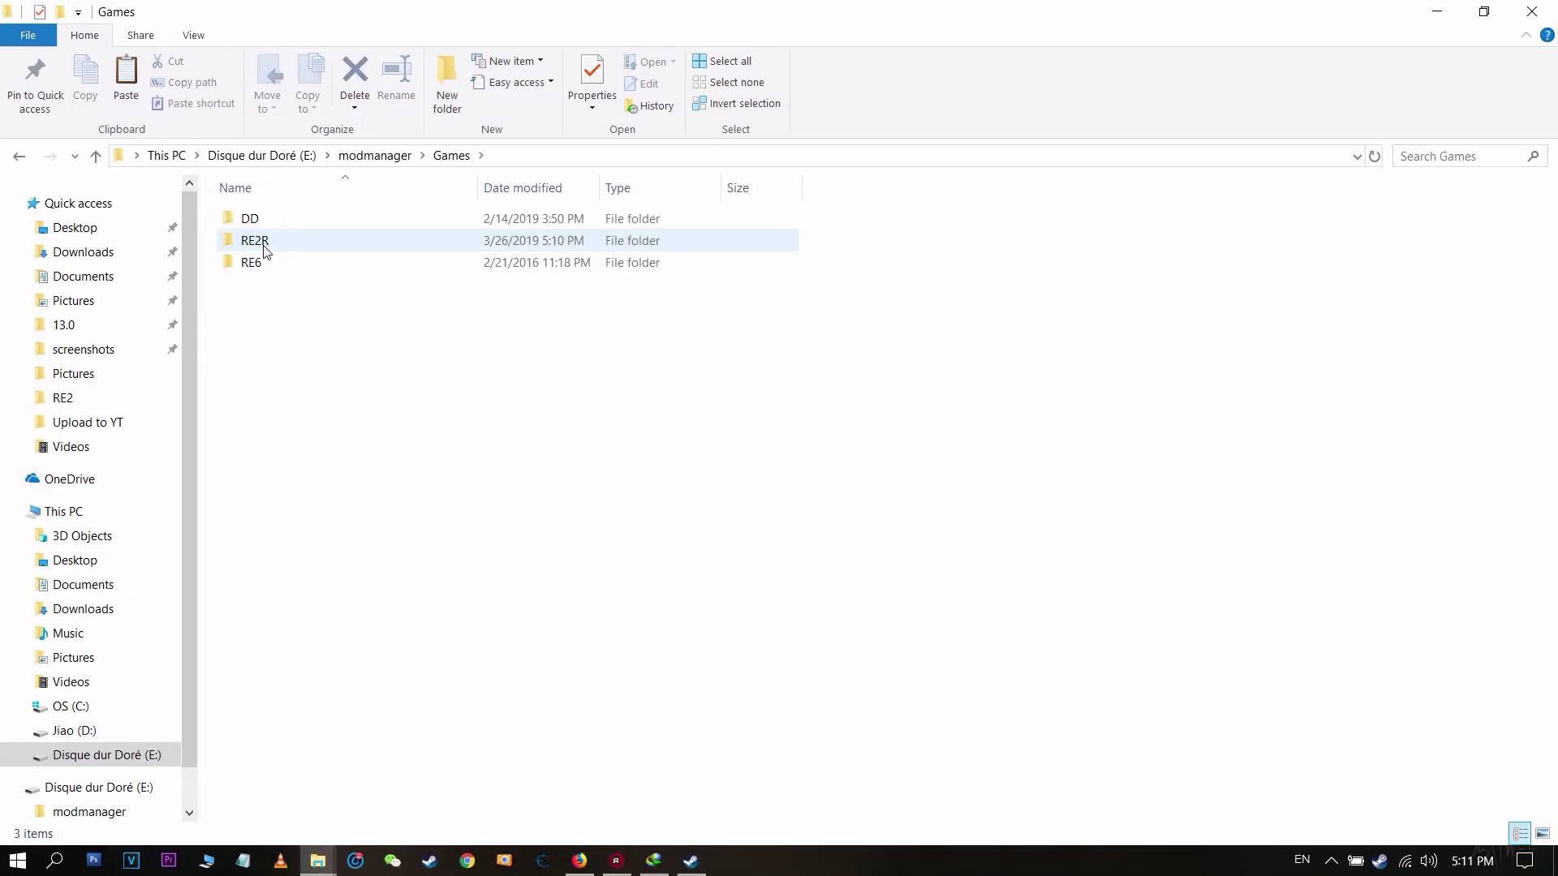
{"action": "left_click", "coordinate": [264, 246]}
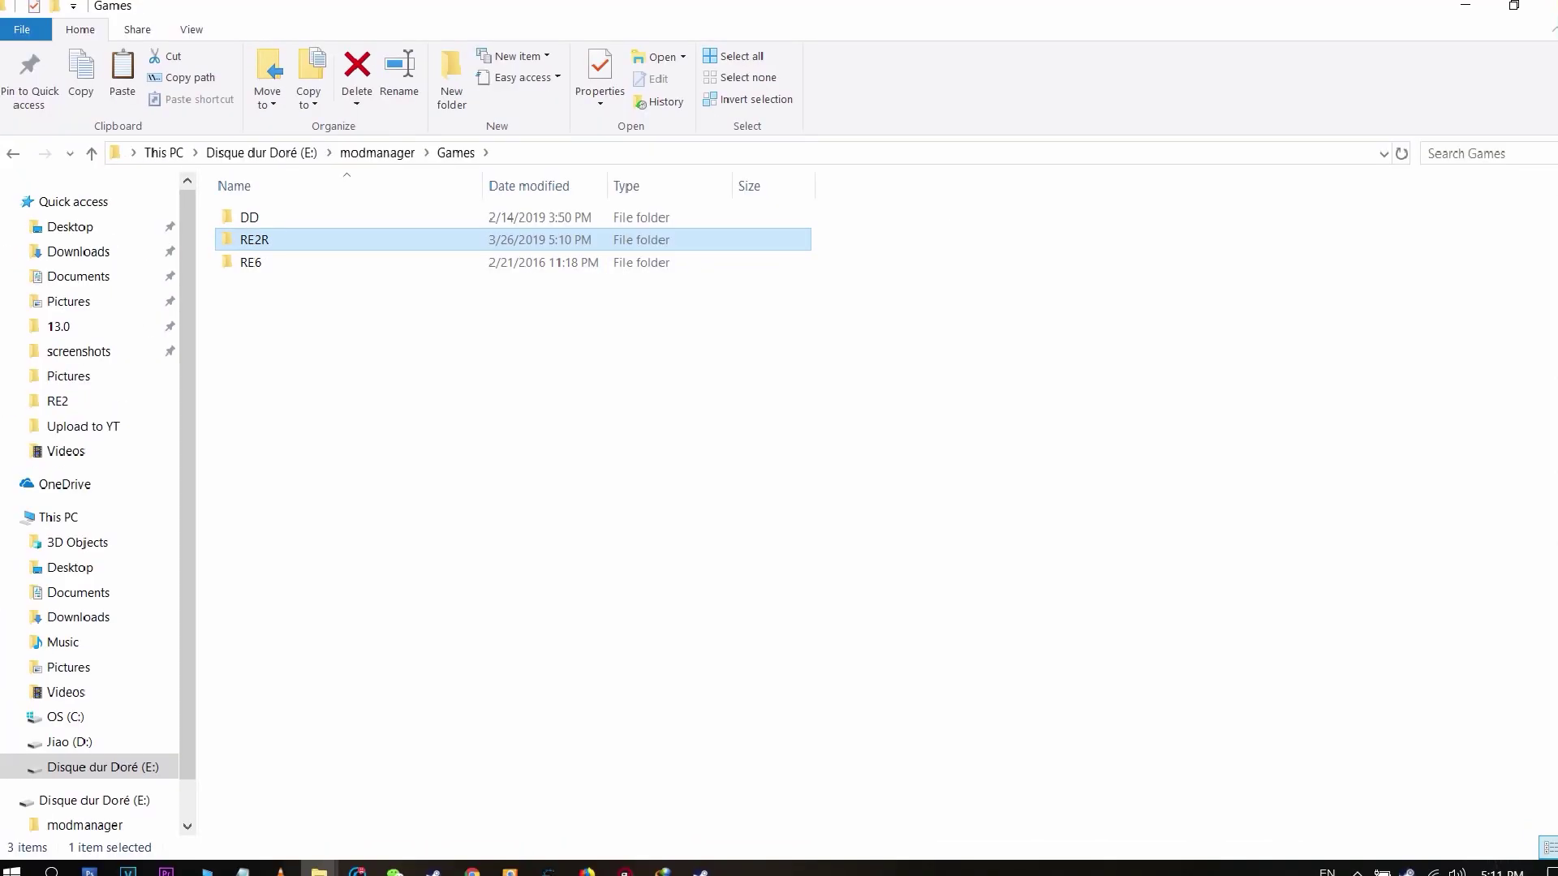
{"action": "double_click", "coordinate": [264, 245]}
{"action": "double_click", "coordinate": [258, 221]}
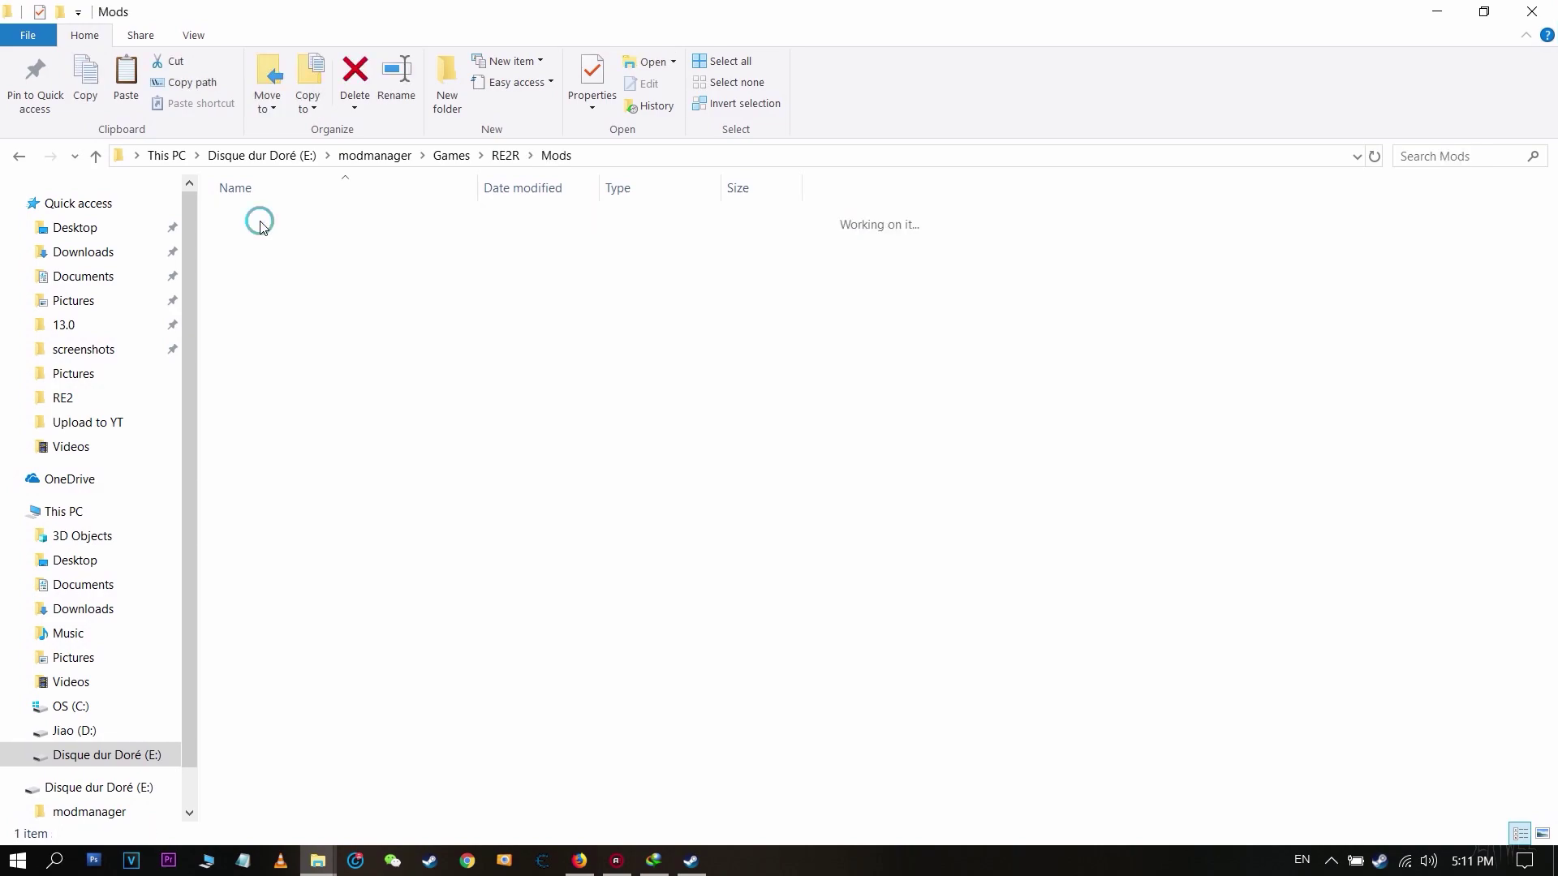
{"action": "key", "text": "ctrl+v"}
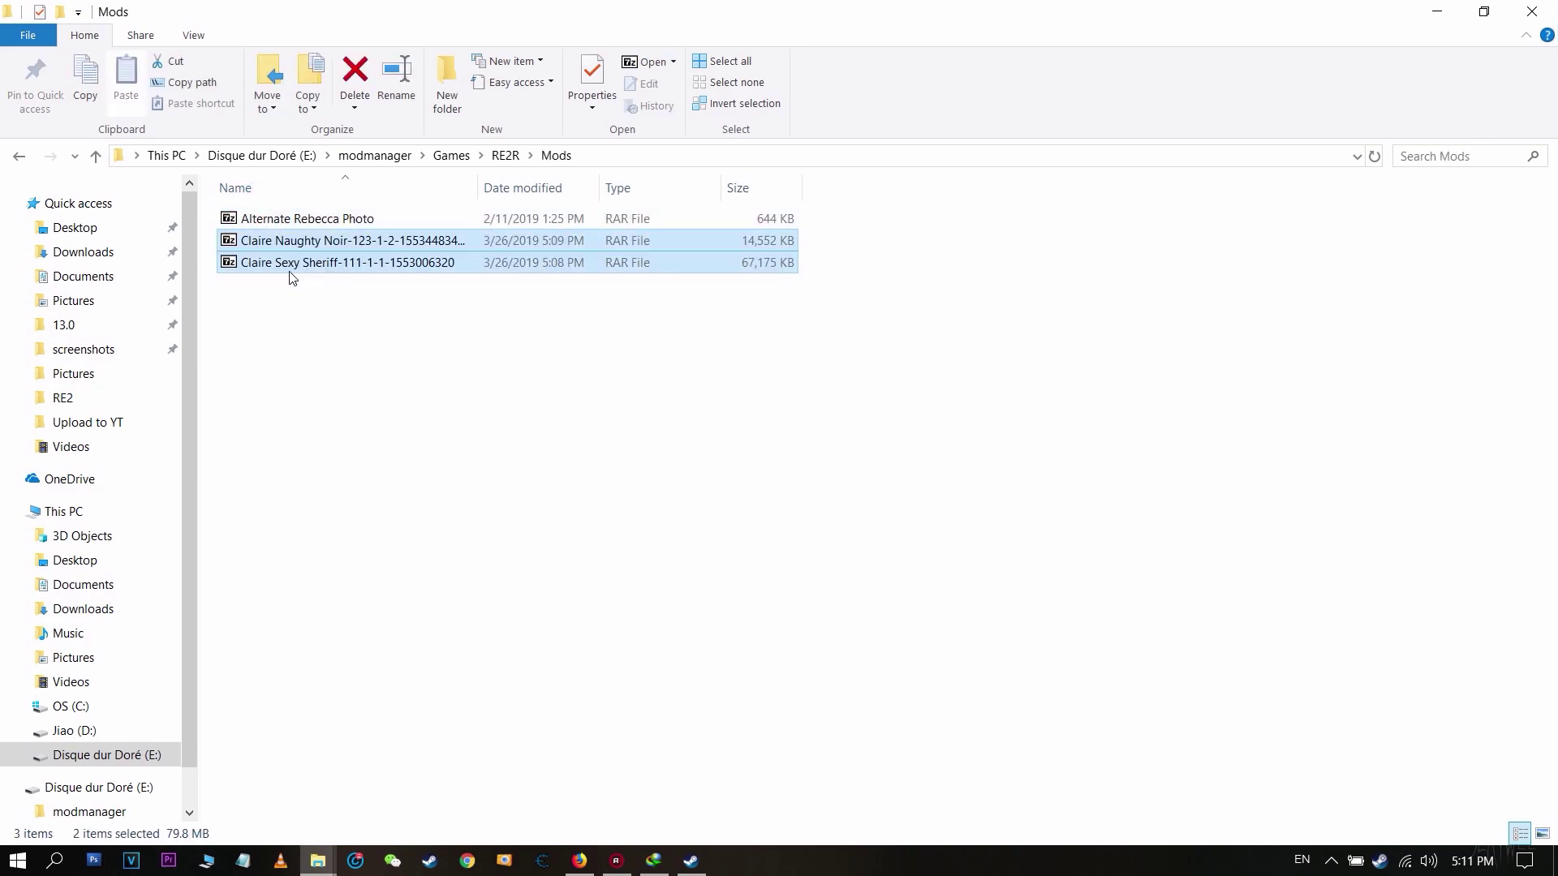
{"action": "right_click", "coordinate": [375, 322]}
{"action": "left_click", "coordinate": [434, 405]}
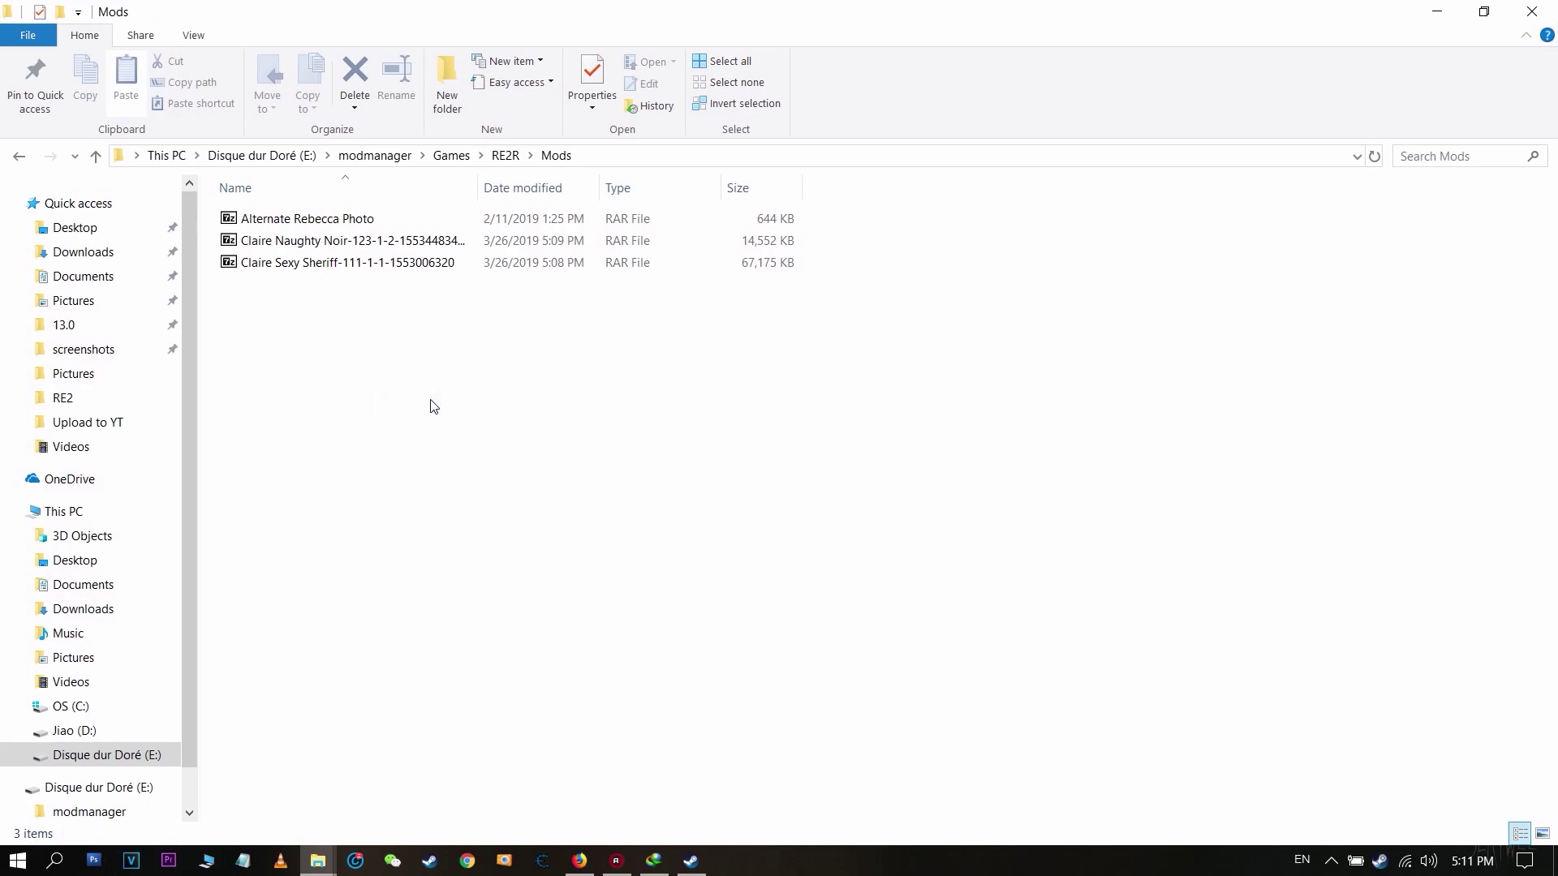
Return to the modmanager folder and launch Modmanager again.
{"action": "key", "text": "alt+Left"}
{"action": "key", "text": "alt+Left"}
{"action": "key", "text": "alt+Left"}
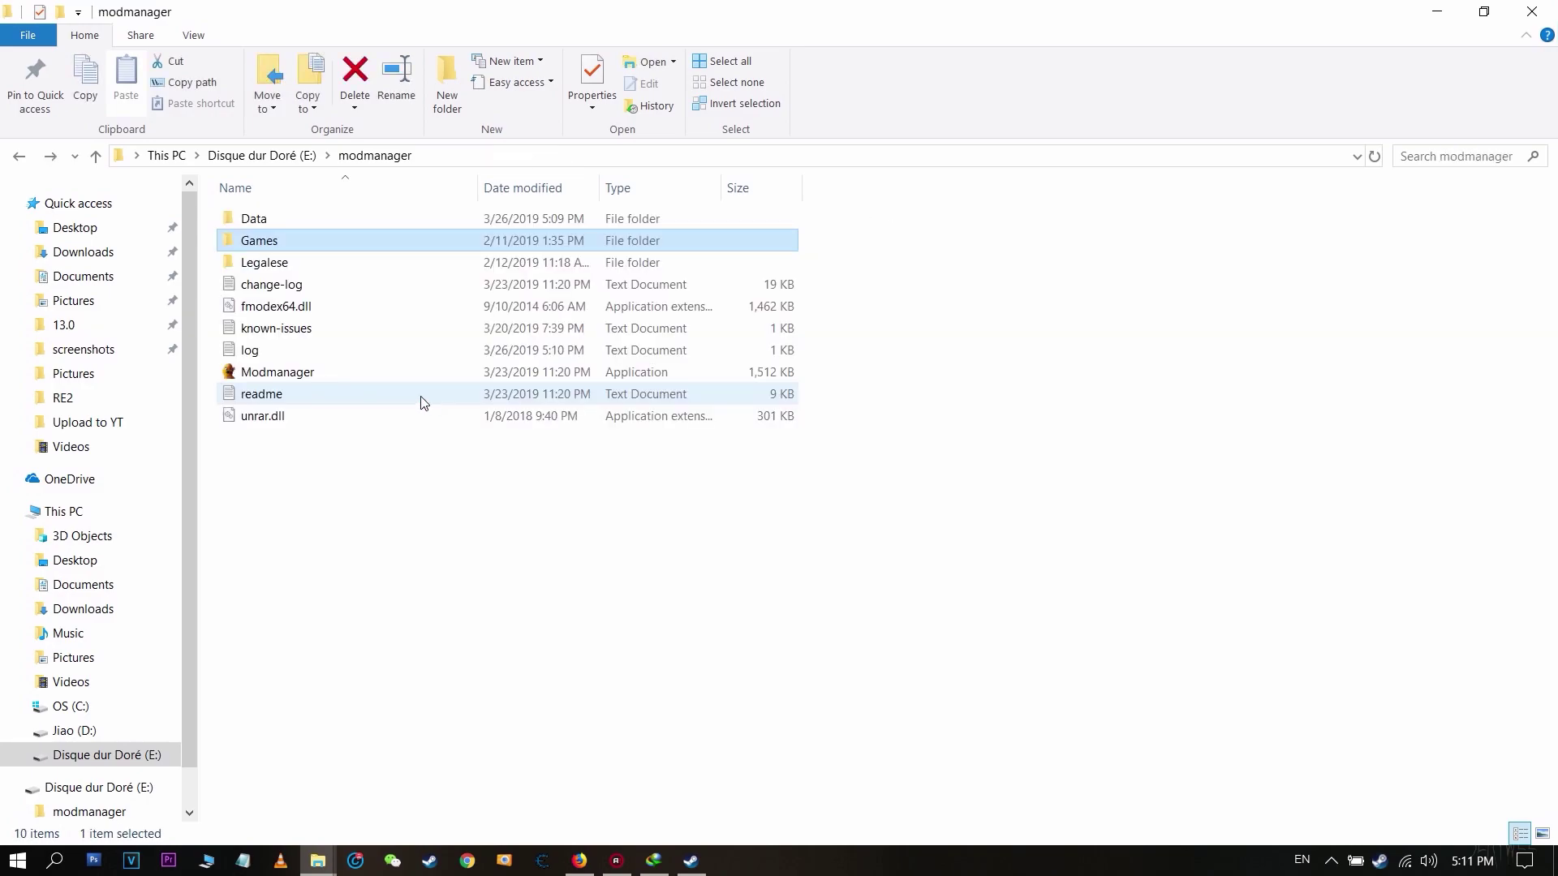
{"action": "double_click", "coordinate": [284, 374]}
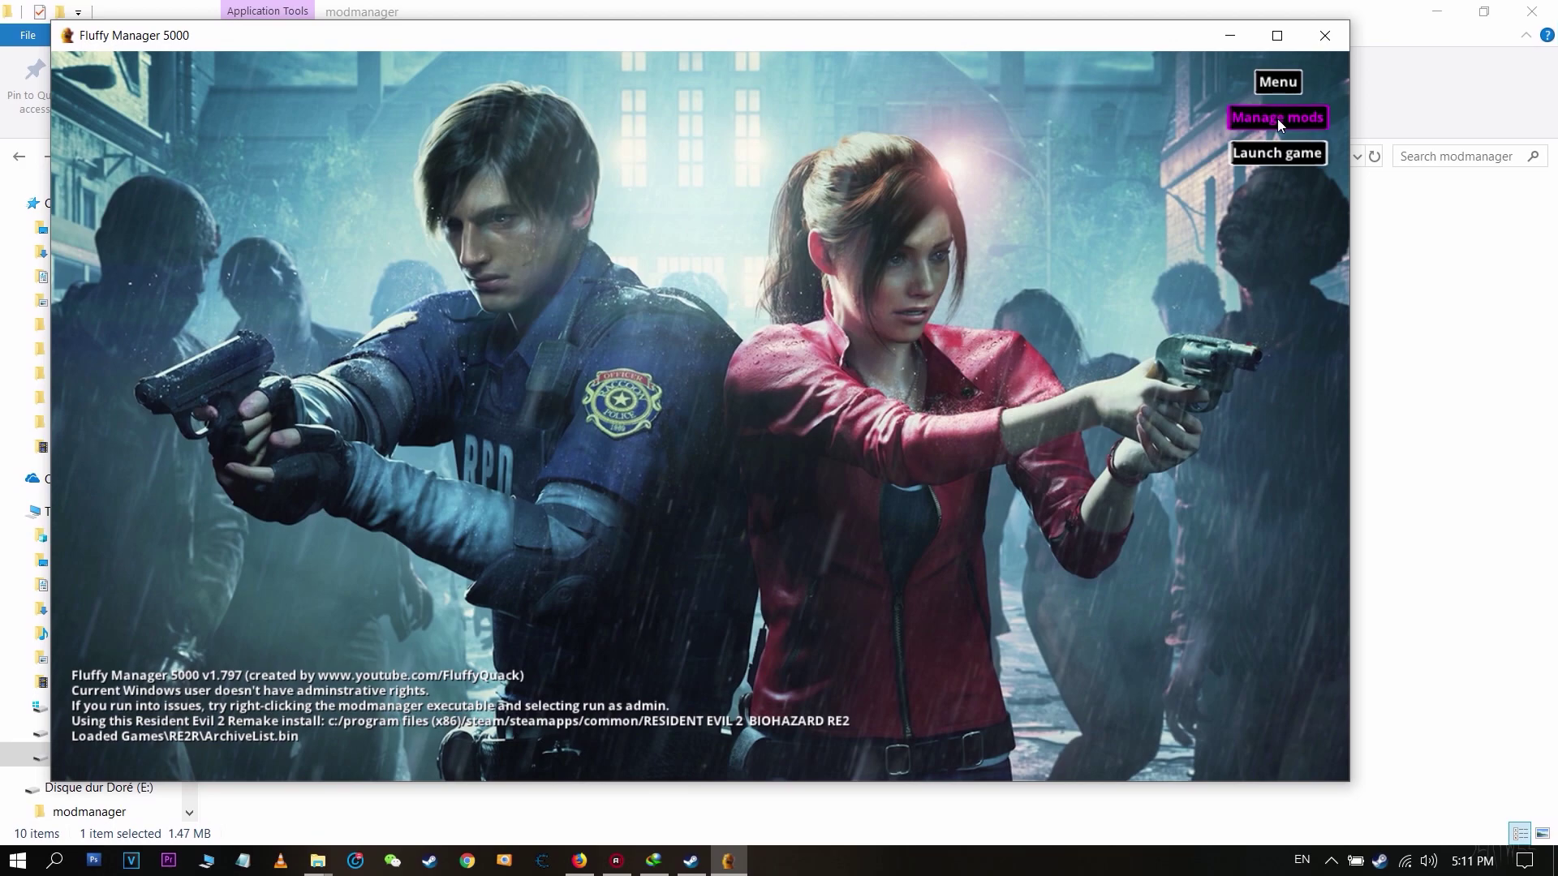
Install the Claire Sexy Sheriff mod from the manager's mod list.
{"action": "left_click", "coordinate": [1277, 119]}
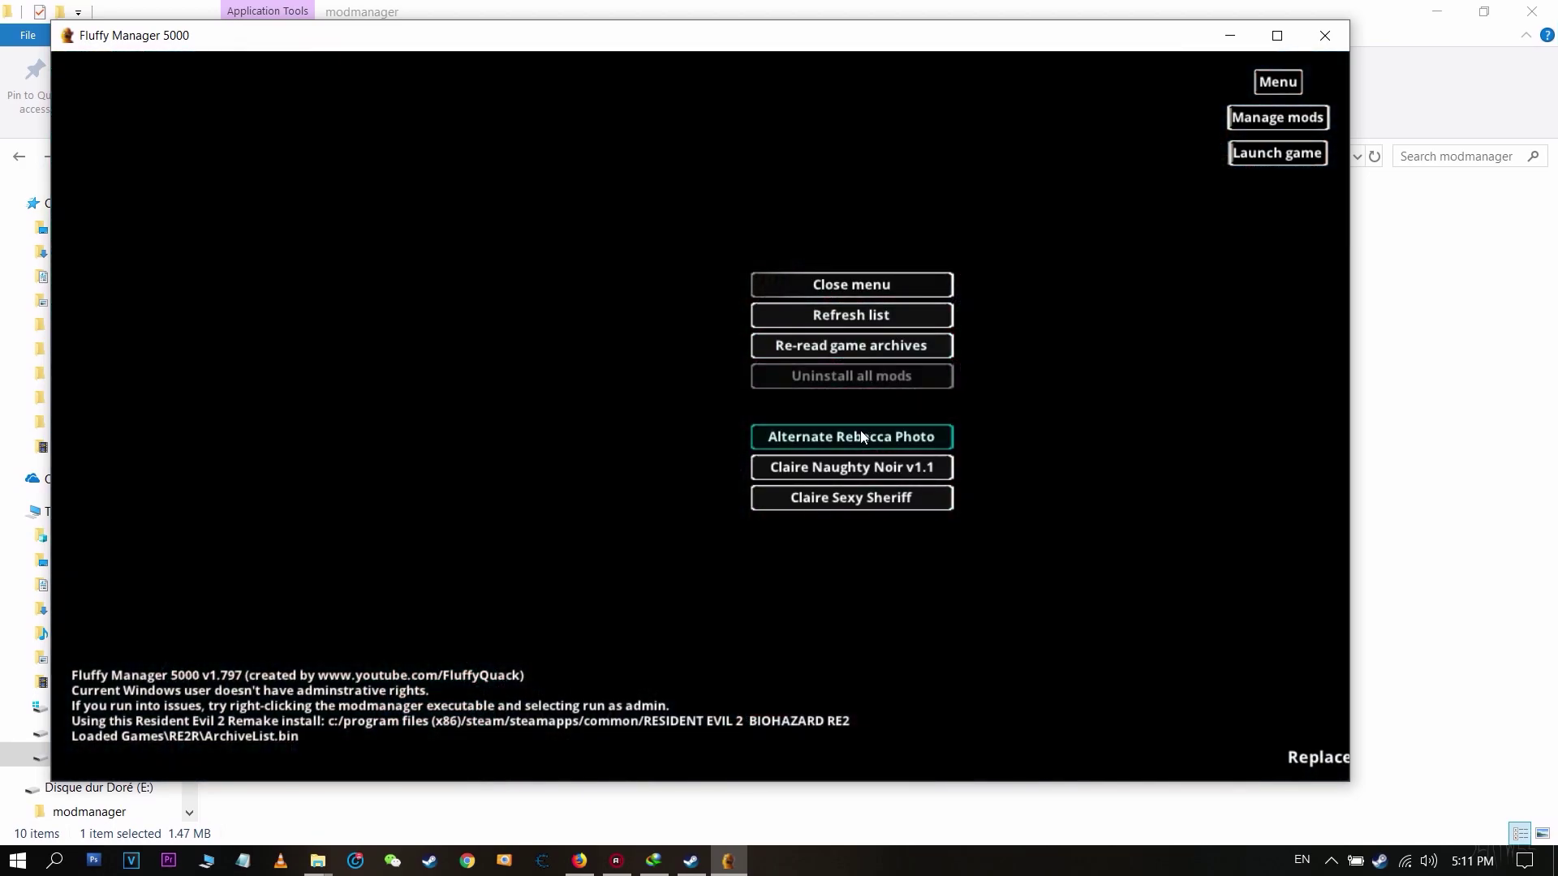
{"action": "mouse_move", "coordinate": [846, 470]}
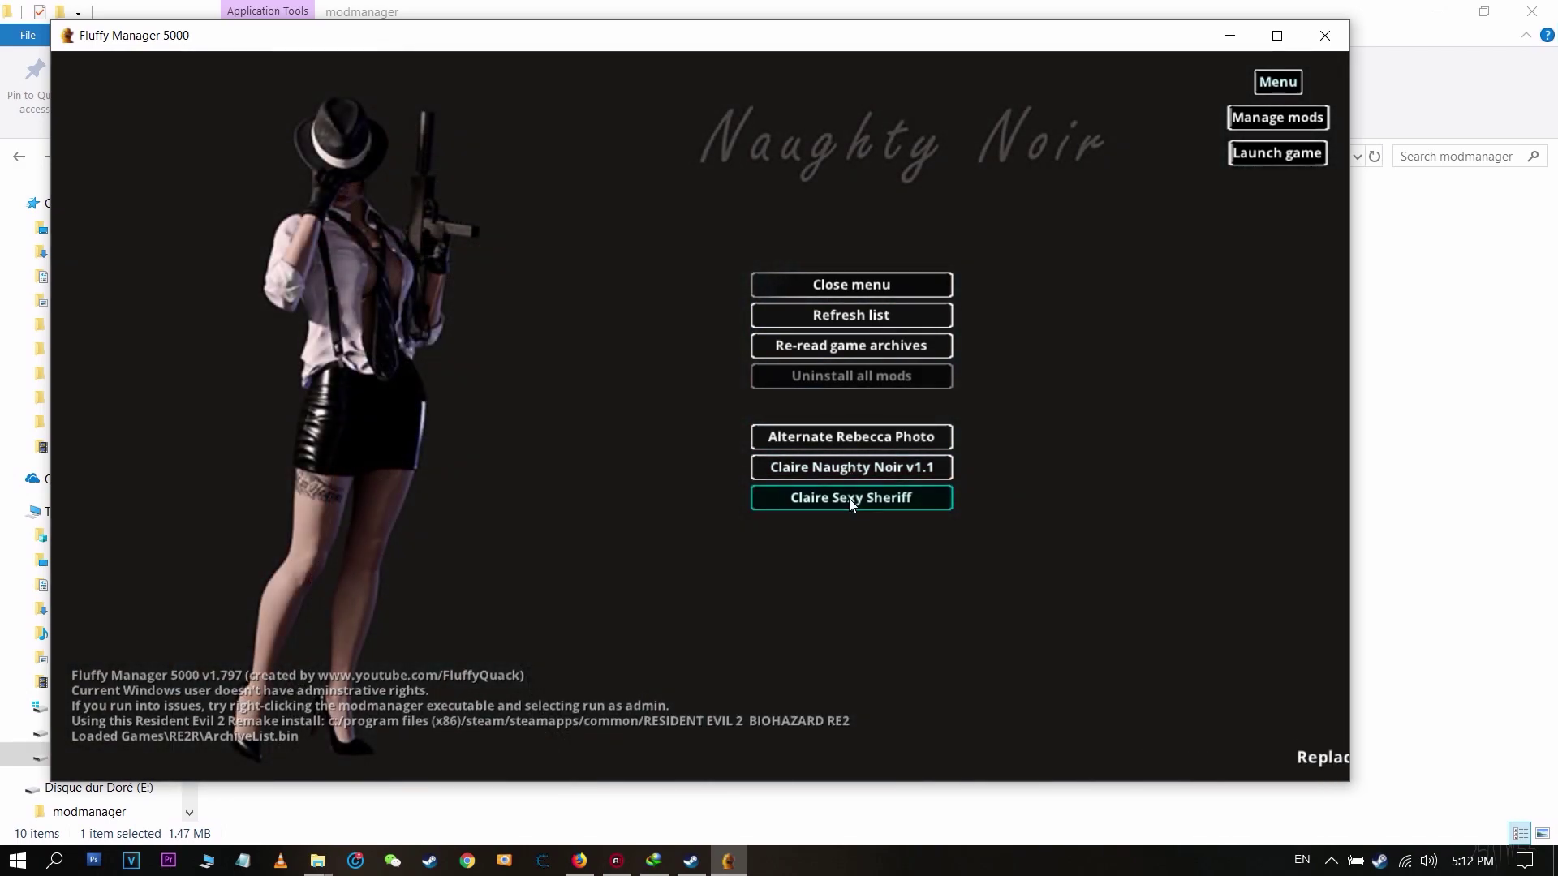
{"action": "left_click", "coordinate": [848, 498]}
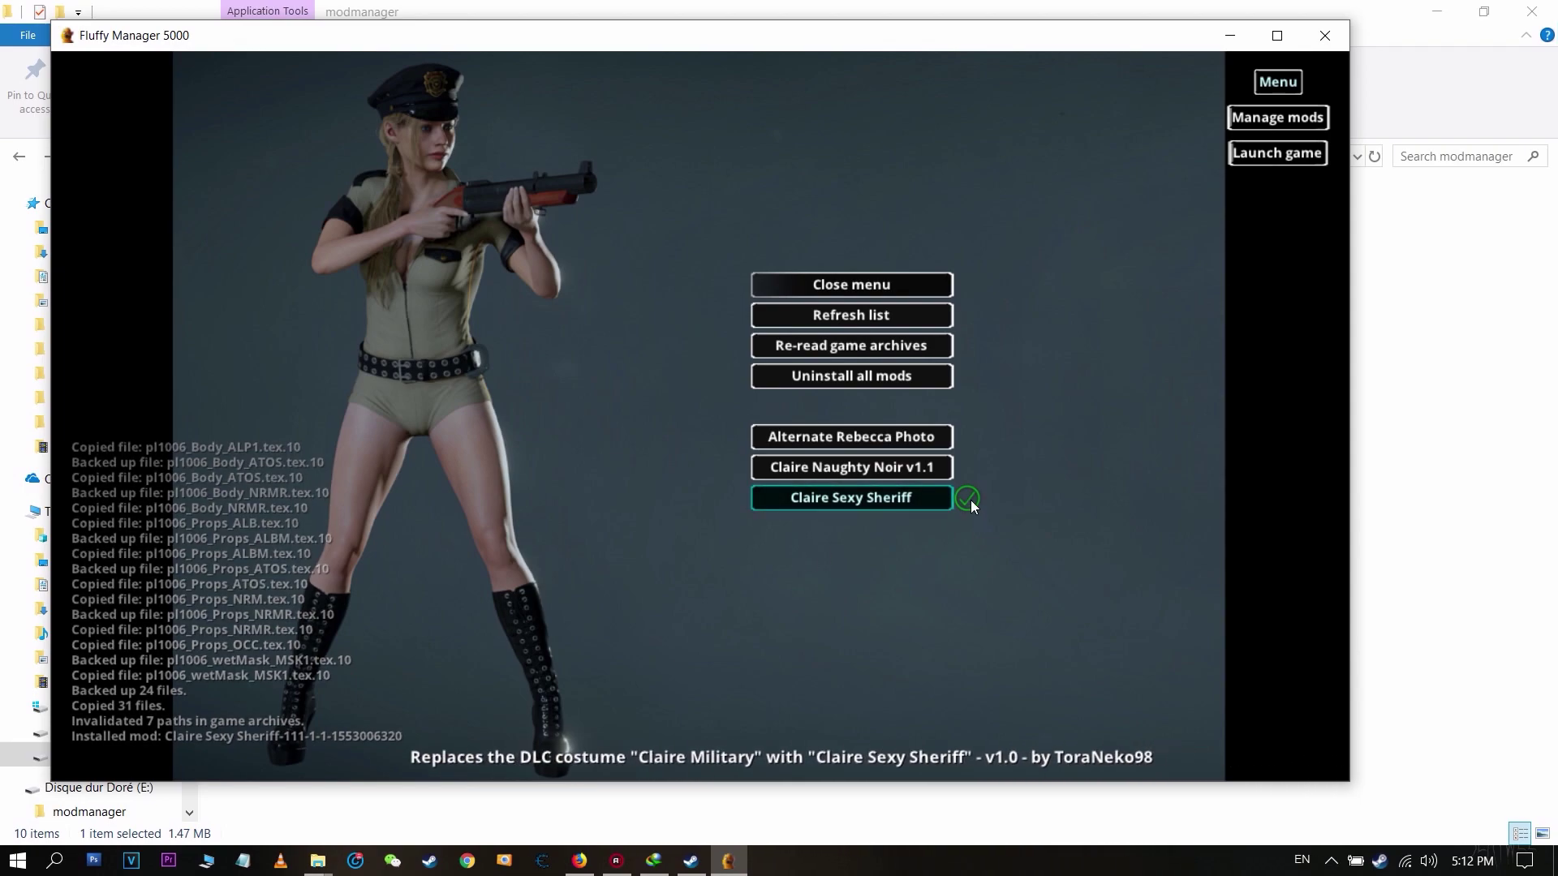
Install the Claire Naughty Noir v1.1 mod from the manager's mod list.
{"action": "mouse_move", "coordinate": [907, 466]}
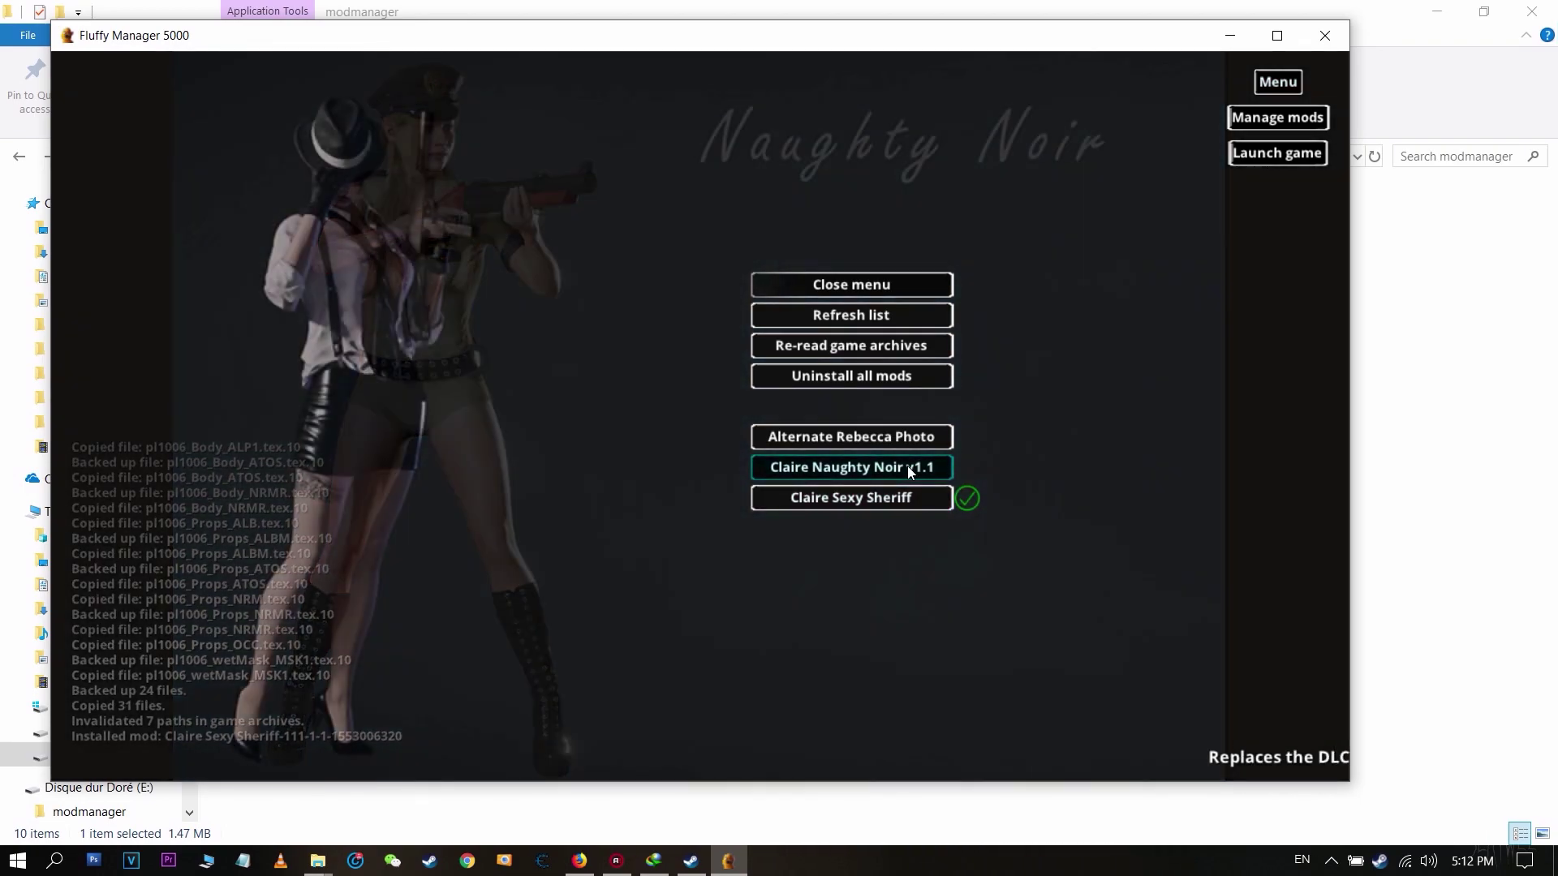
{"action": "left_click", "coordinate": [909, 468]}
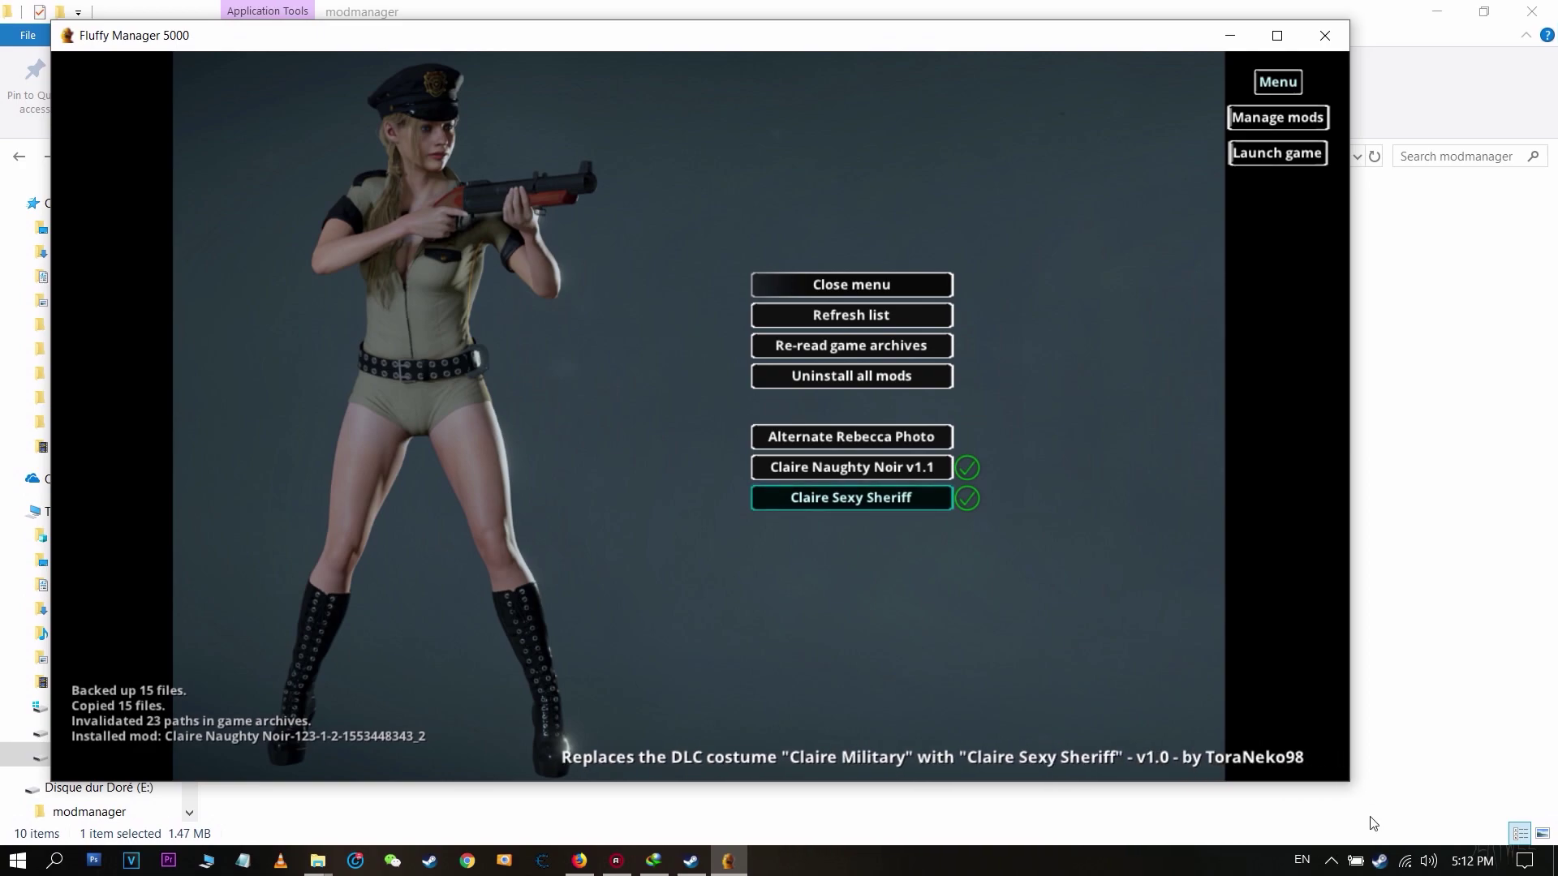
Launch RESIDENT EVIL 2 / BIOHAZARD RE:2 through Steam and minimize the mod manager window.
{"action": "right_click", "coordinate": [1379, 861]}
{"action": "left_click", "coordinate": [1210, 579]}
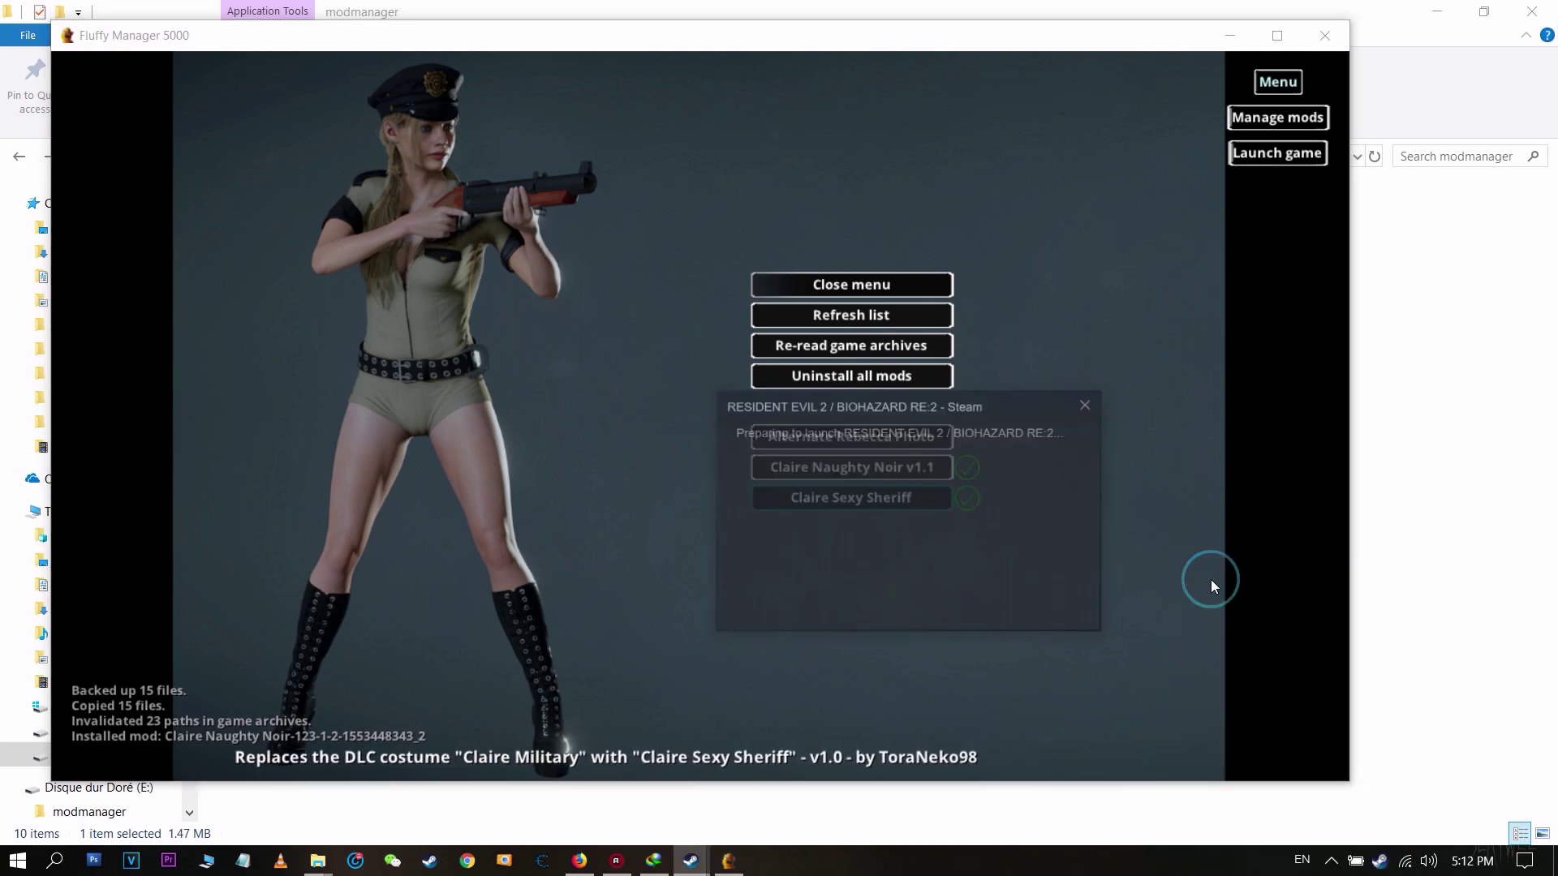
{"action": "left_click", "coordinate": [1227, 41]}
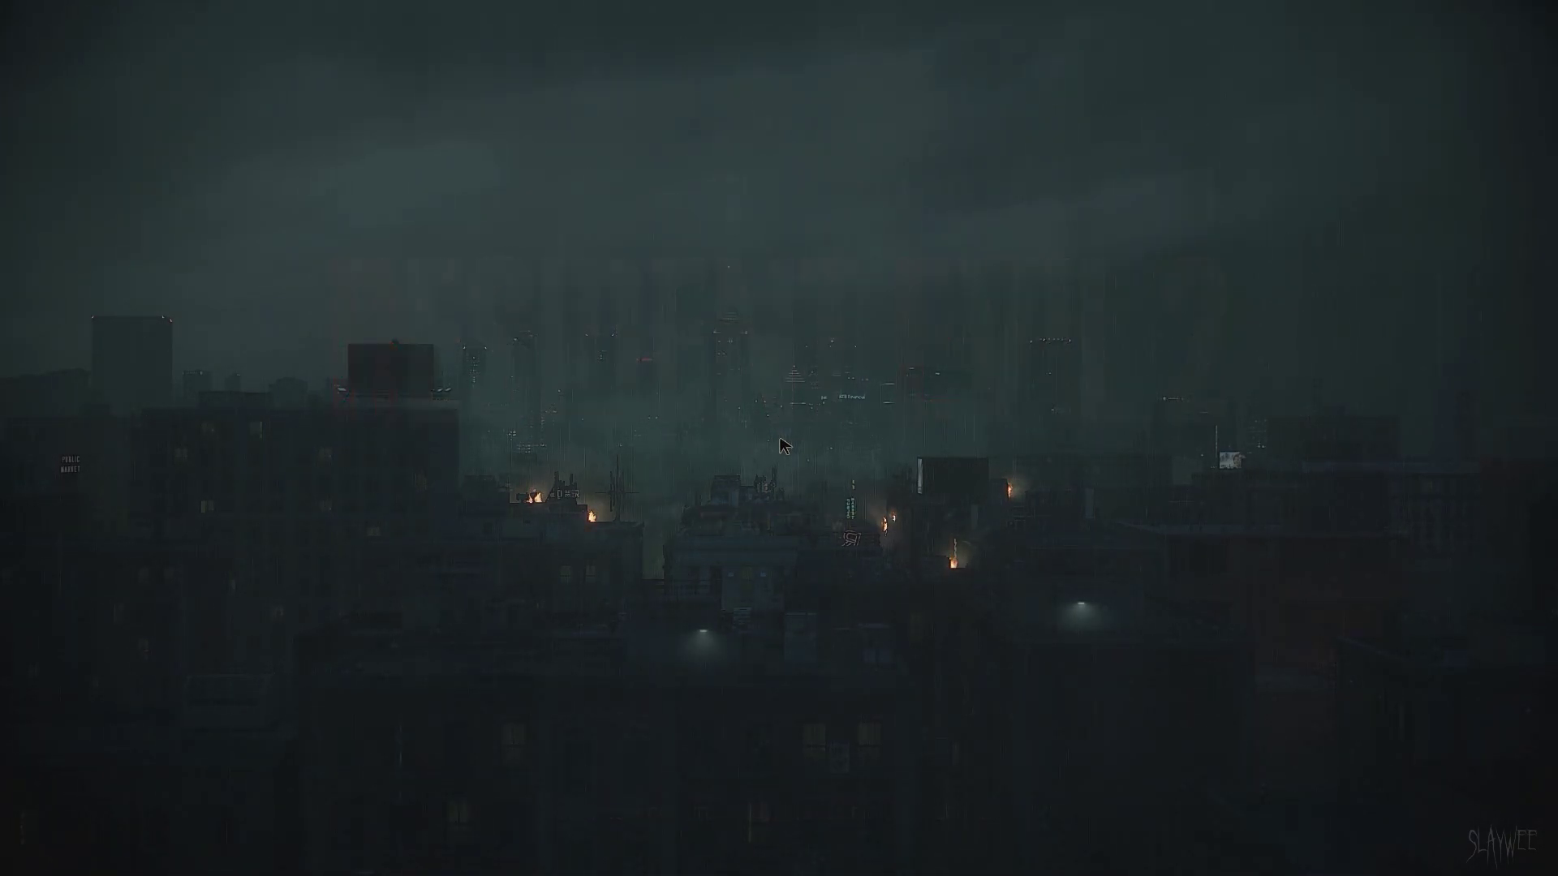
Open the Story mode's Costumes page and bring up Claire's list of unlocked outfits.
{"action": "key", "text": "space"}
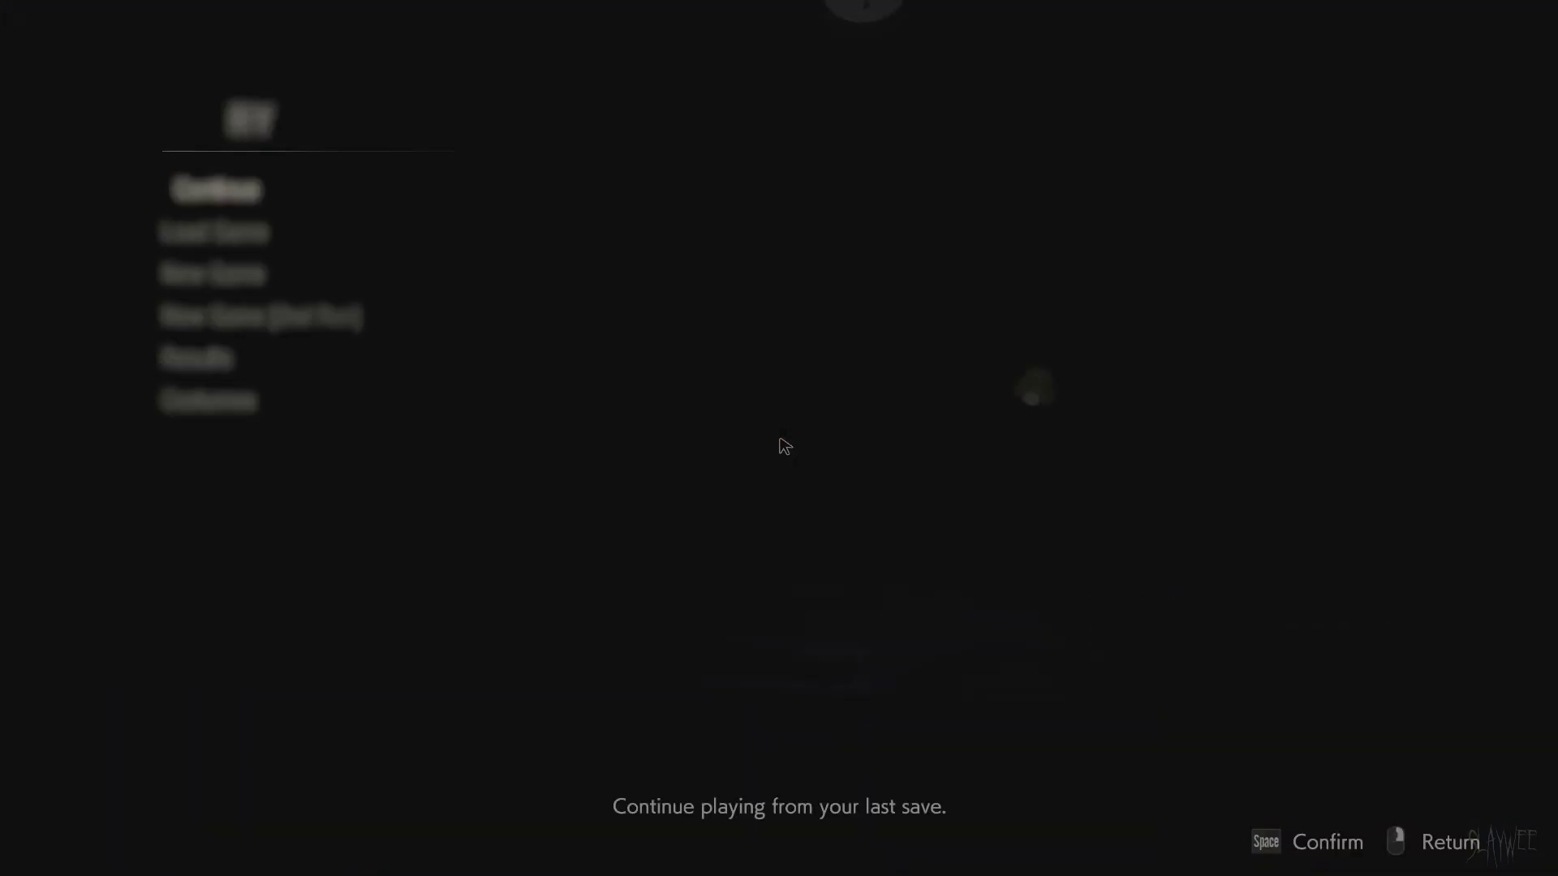
{"action": "key", "text": "Up"}
{"action": "key", "text": "space"}
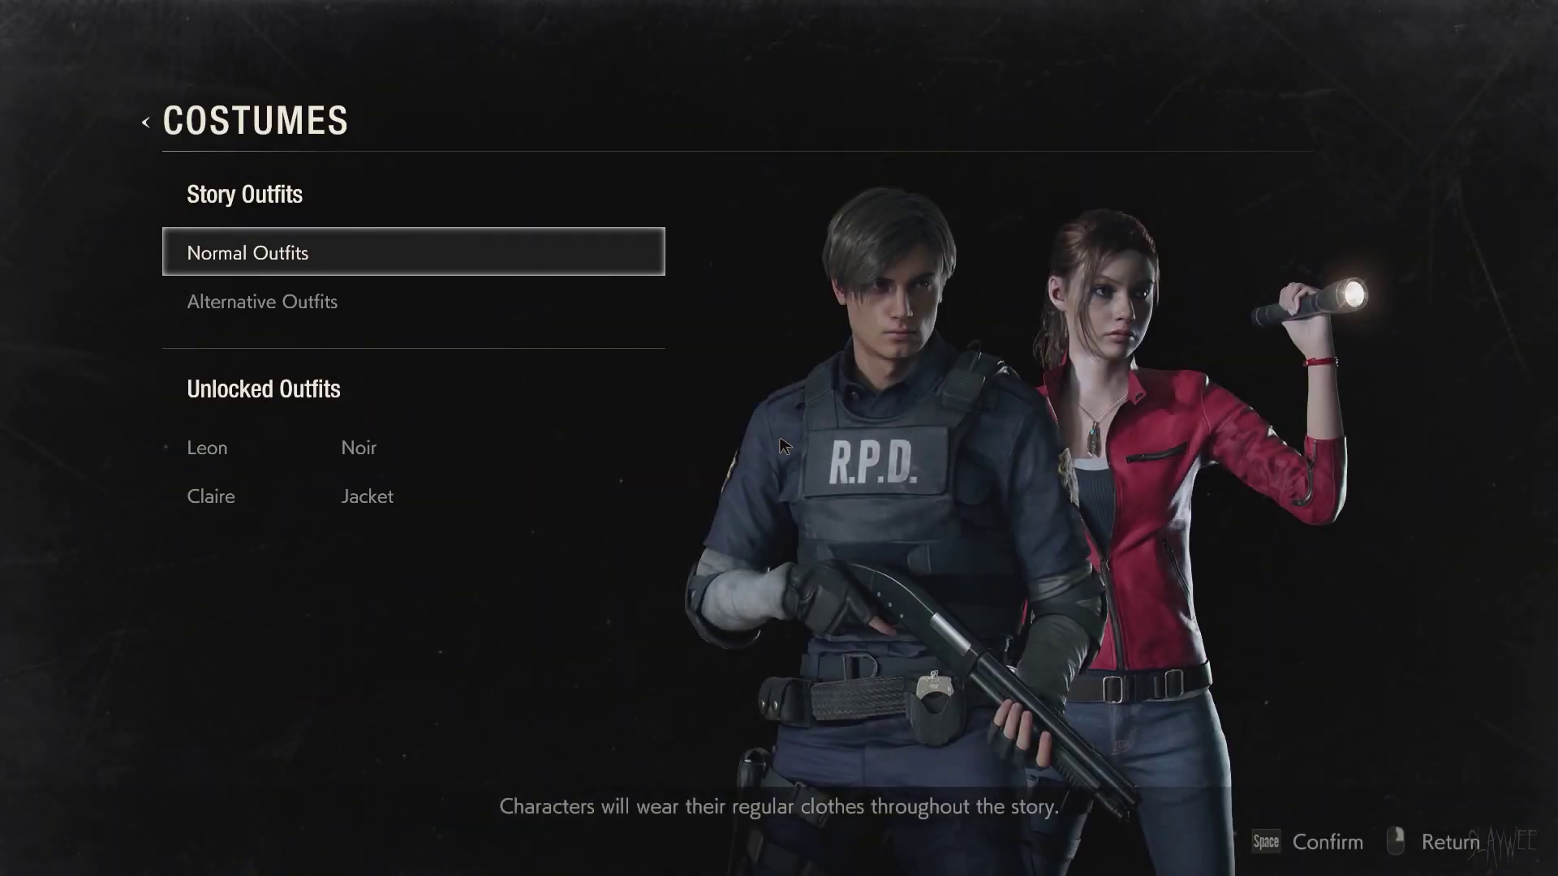
{"action": "key", "text": "Down"}
{"action": "key", "text": "Down"}
{"action": "key", "text": "Down"}
{"action": "key", "text": "space"}
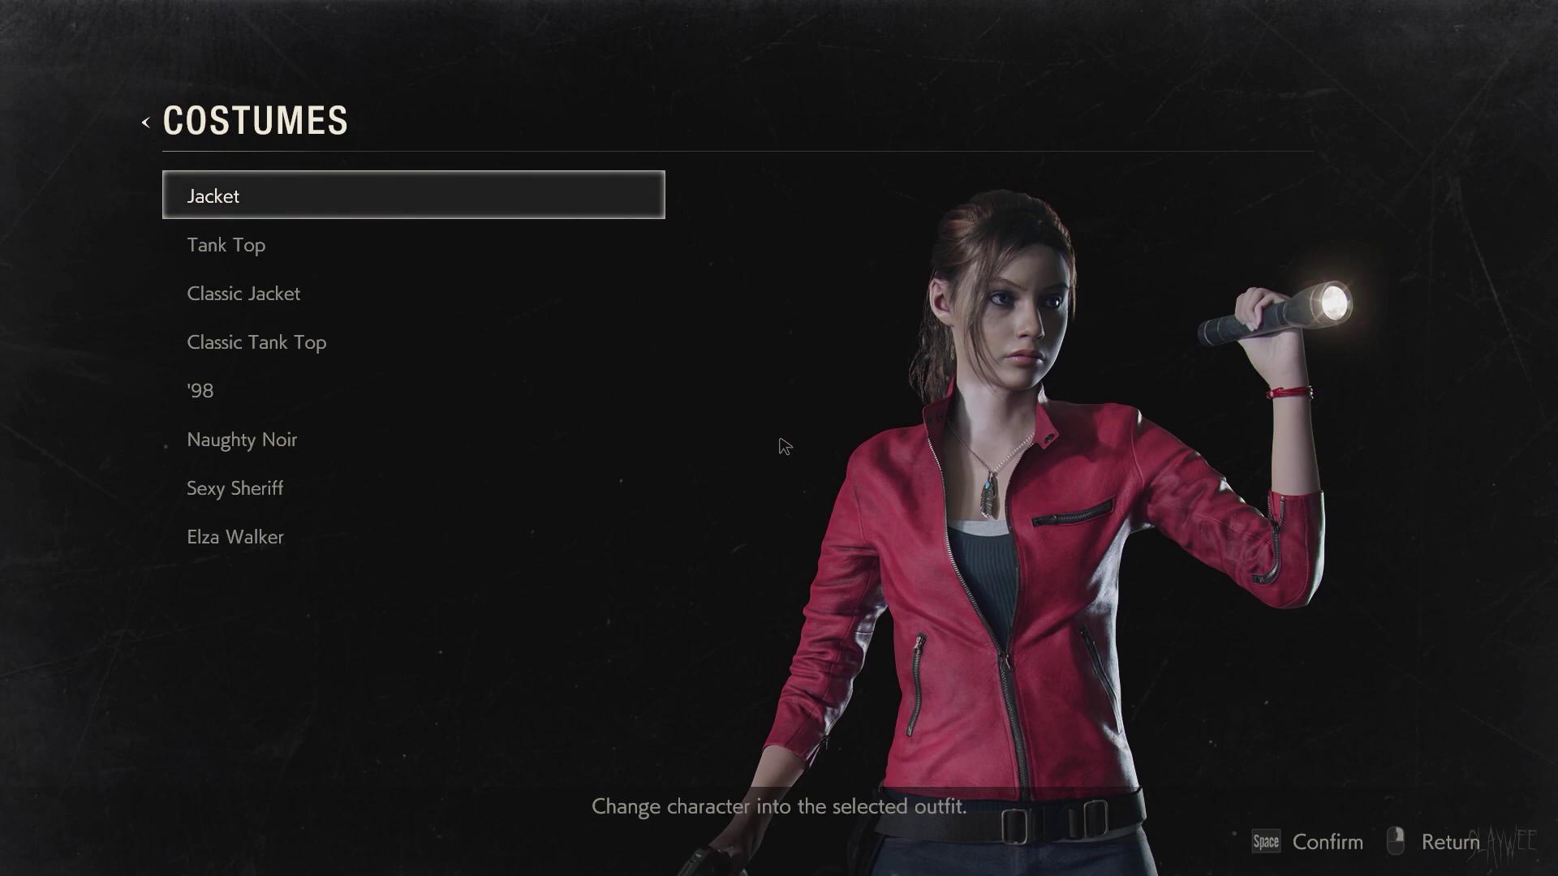
Preview Claire's Naughty Noir and Sexy Sheriff outfits and apply Sexy Sheriff to her.
{"action": "key", "text": "Up"}
{"action": "key", "text": "Up"}
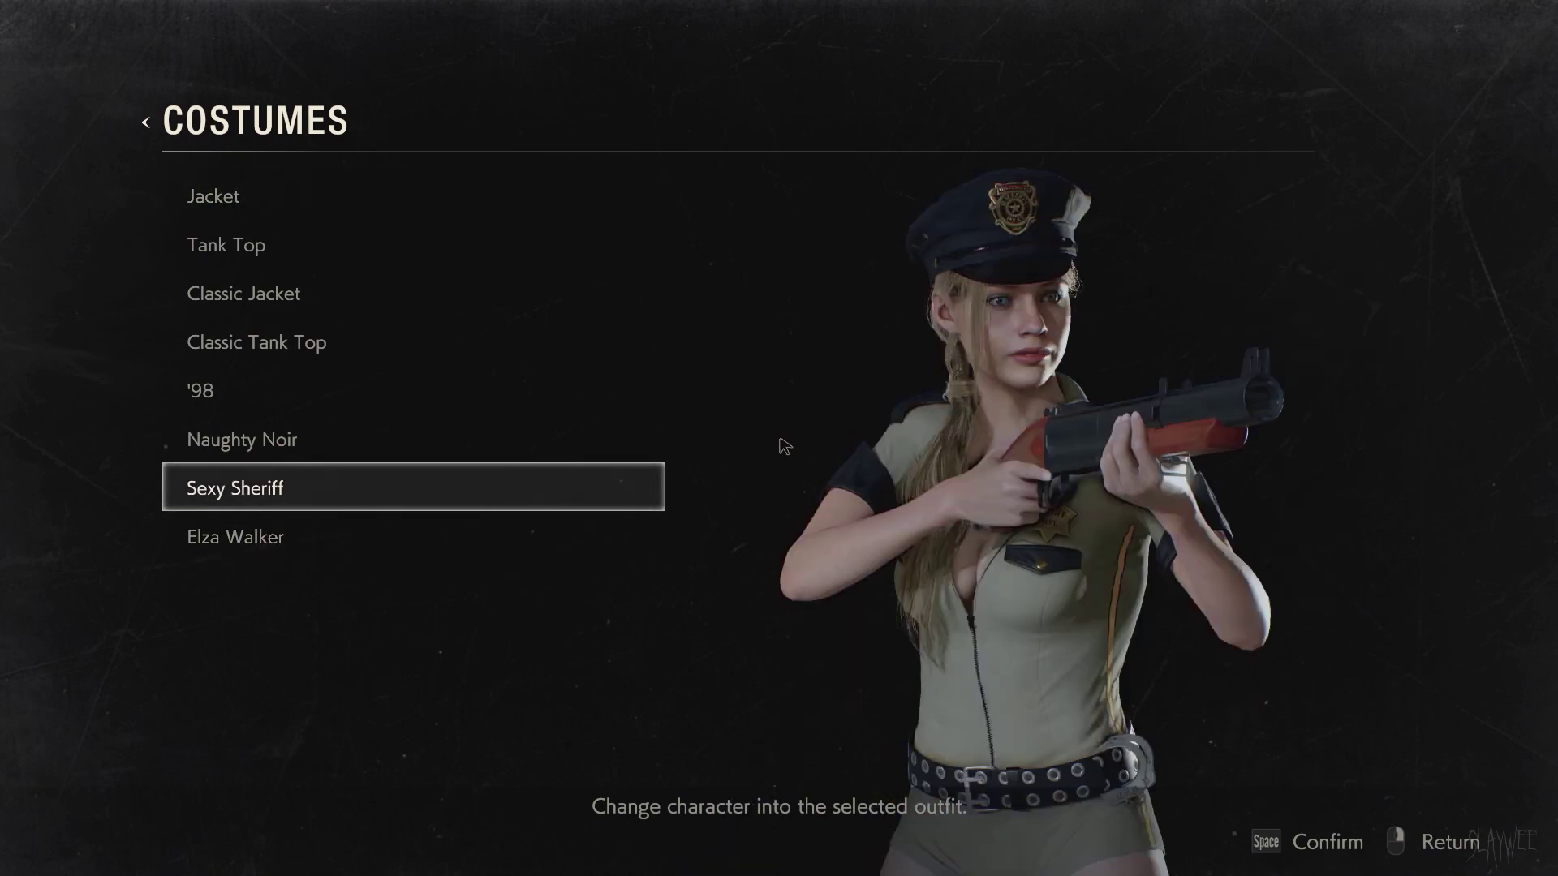
{"action": "left_click", "coordinate": [380, 438]}
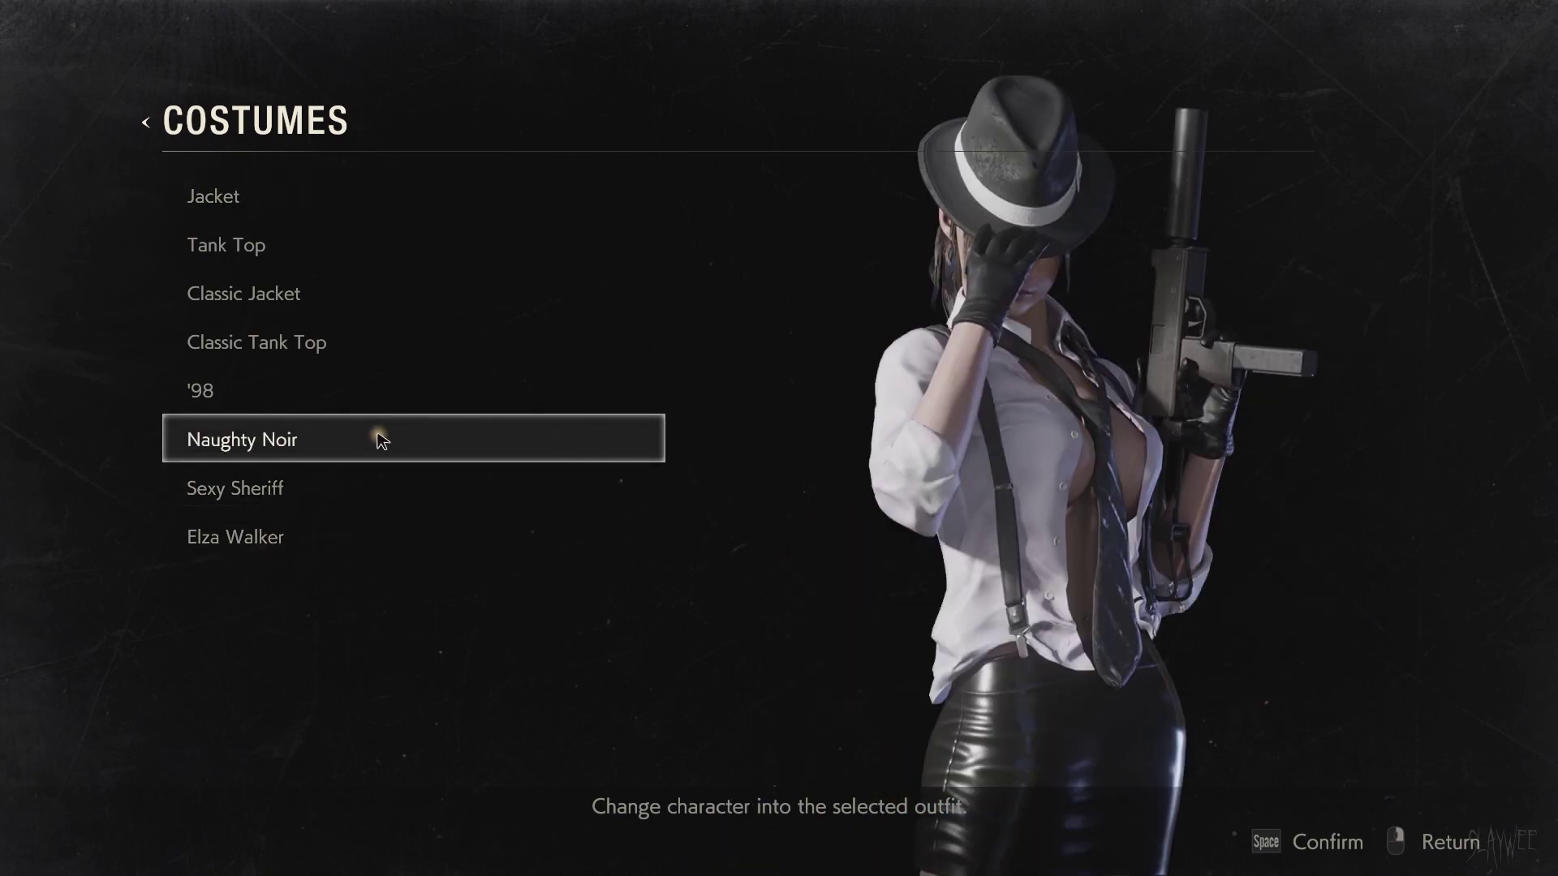
{"action": "left_click", "coordinate": [363, 480]}
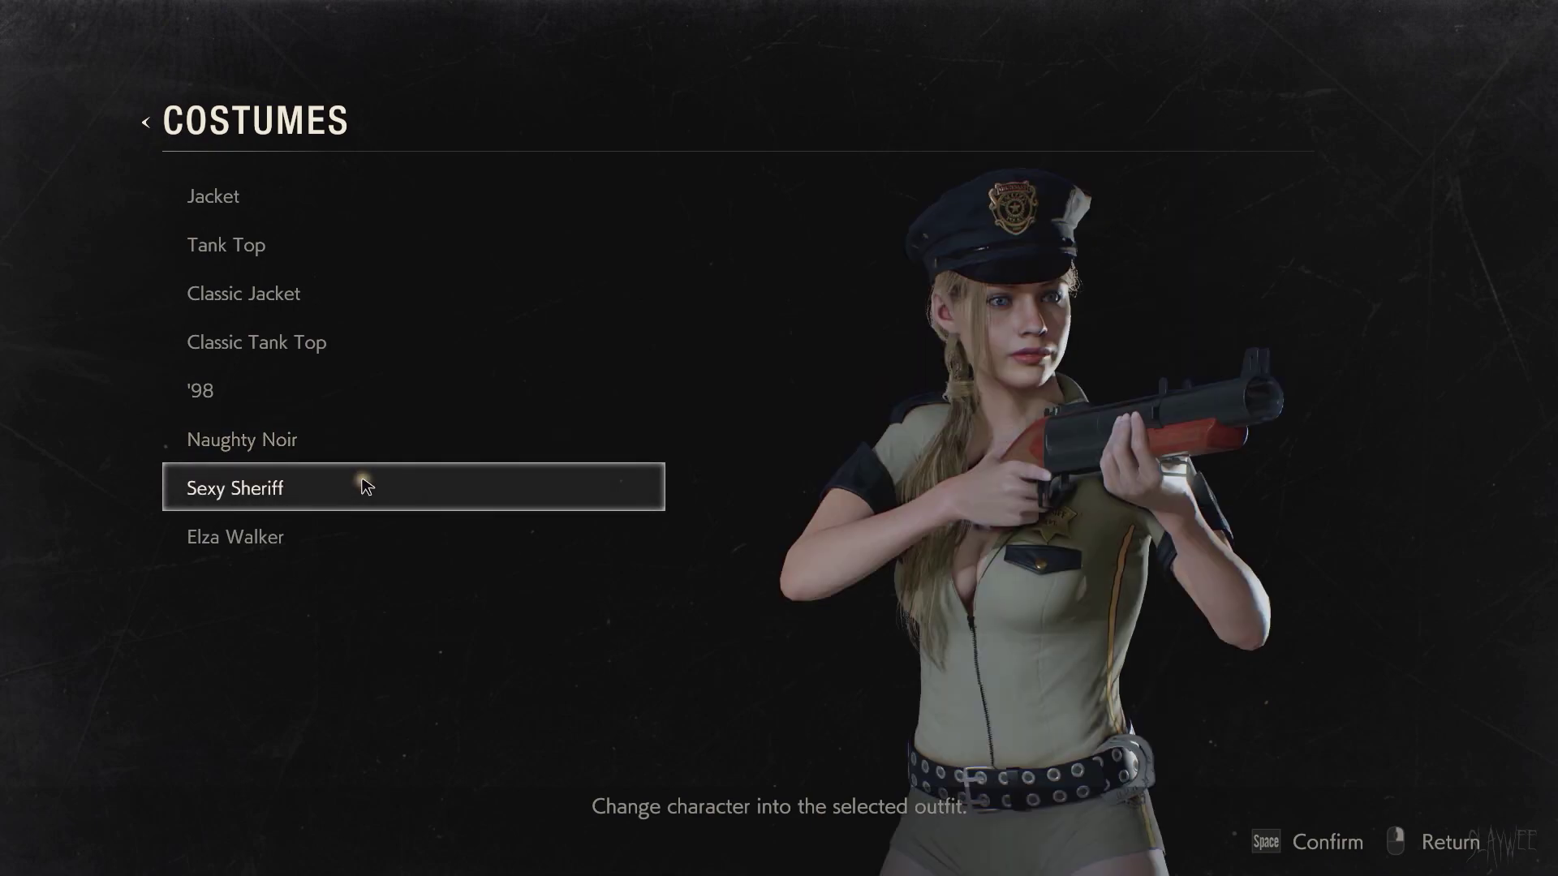
{"action": "left_click", "coordinate": [370, 453]}
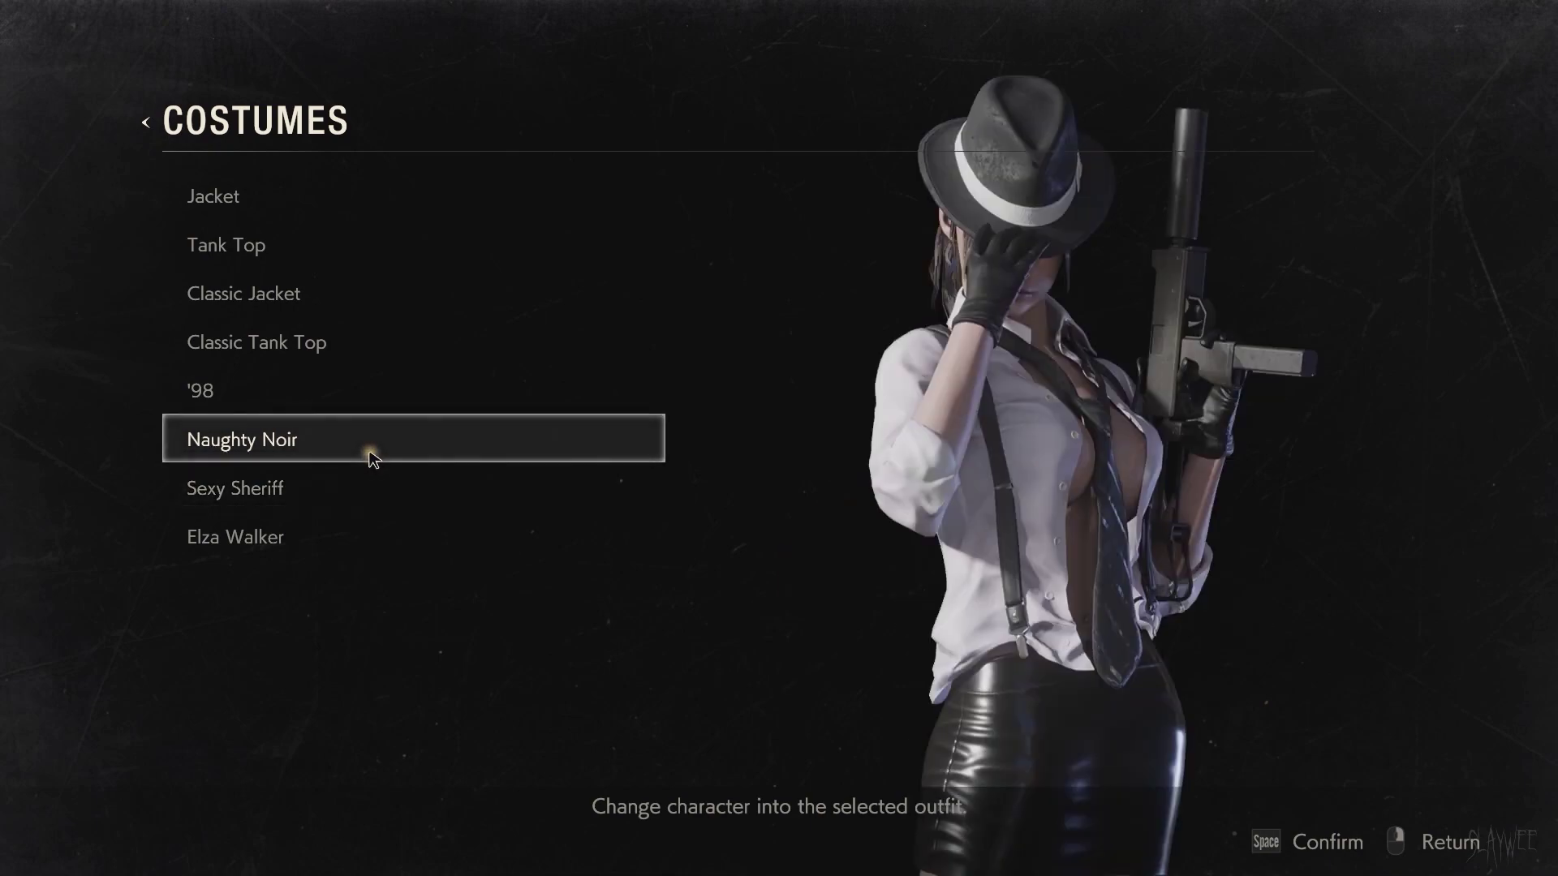
{"action": "left_click", "coordinate": [306, 488]}
{"action": "left_click", "coordinate": [305, 490]}
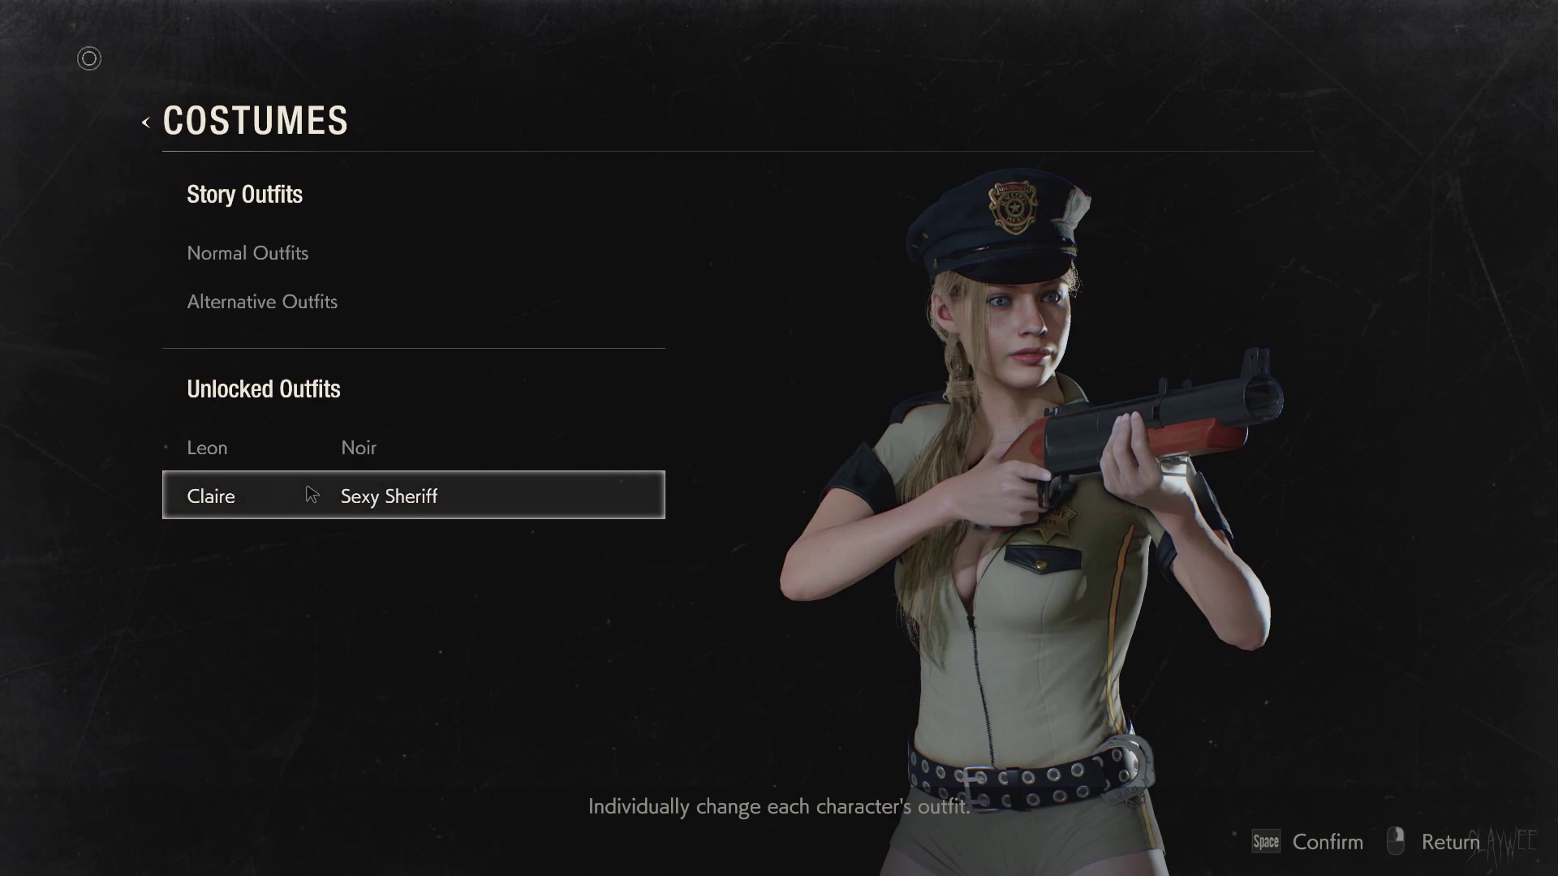
Return to the Story menu and start a New Game [2nd Run] as Claire Redfield in ASSISTED mode.
{"action": "right_click", "coordinate": [308, 492]}
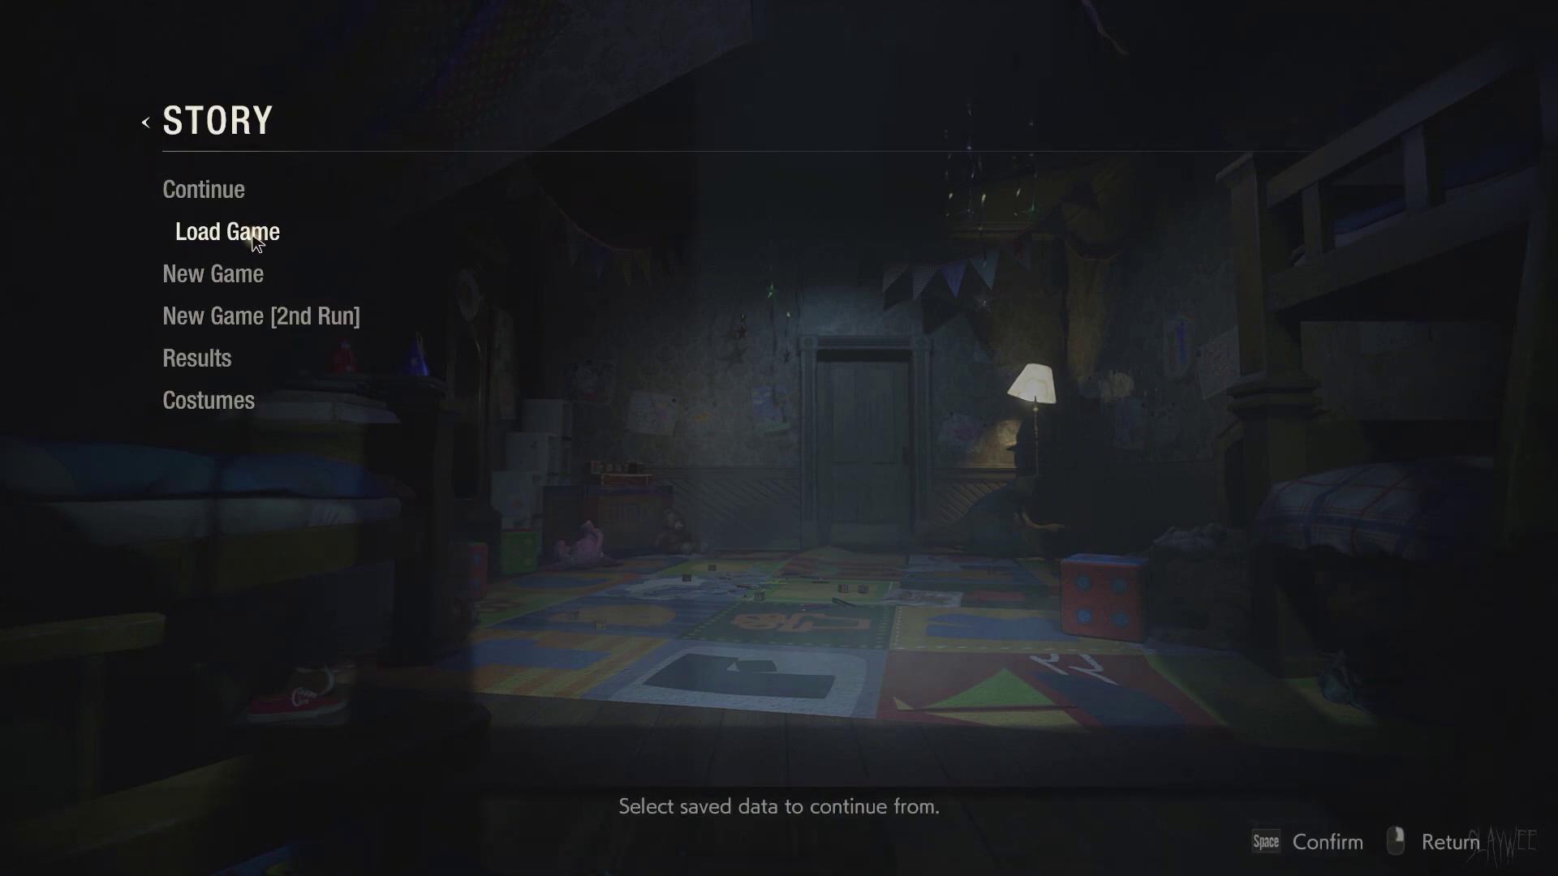
{"action": "left_click", "coordinate": [257, 316]}
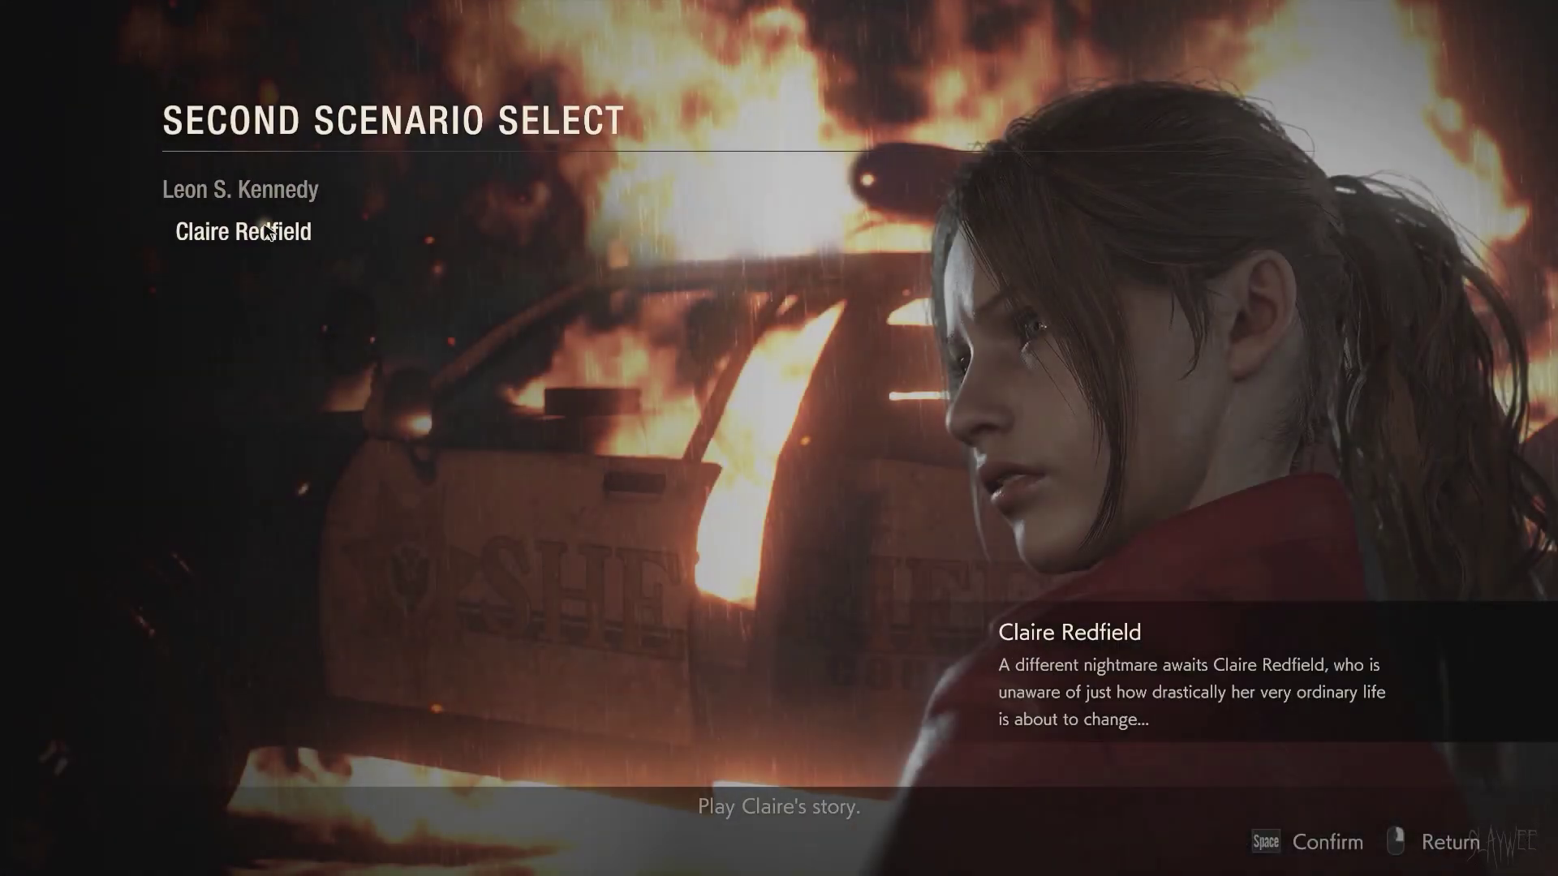
{"action": "left_click", "coordinate": [269, 233]}
{"action": "right_click", "coordinate": [268, 234]}
{"action": "right_click", "coordinate": [260, 235]}
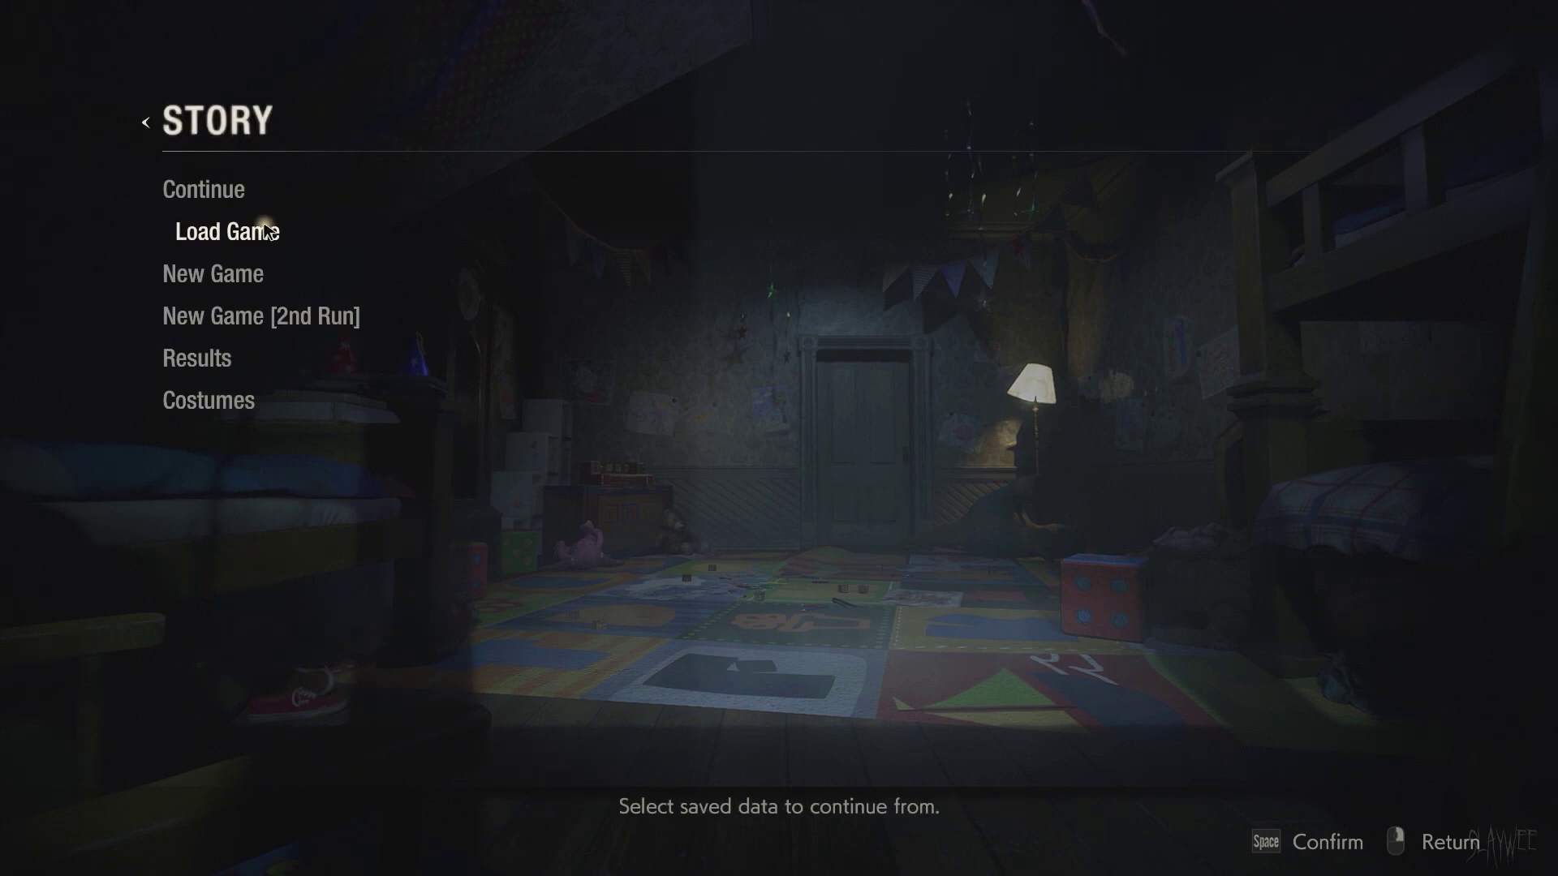
{"action": "left_click", "coordinate": [263, 329]}
{"action": "left_click", "coordinate": [217, 236]}
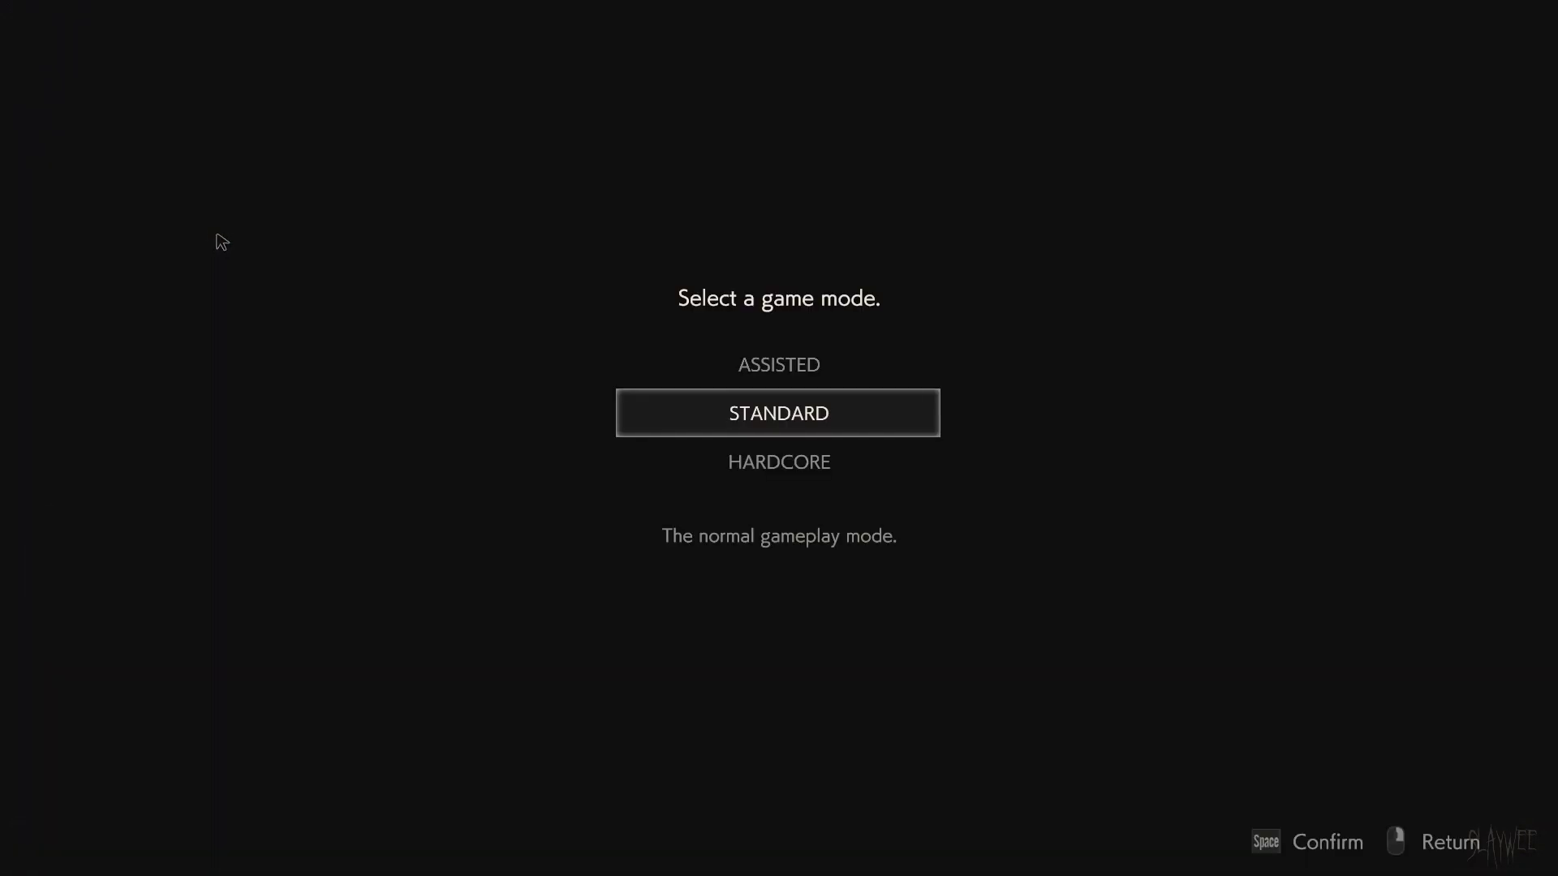
{"action": "left_click", "coordinate": [795, 372]}
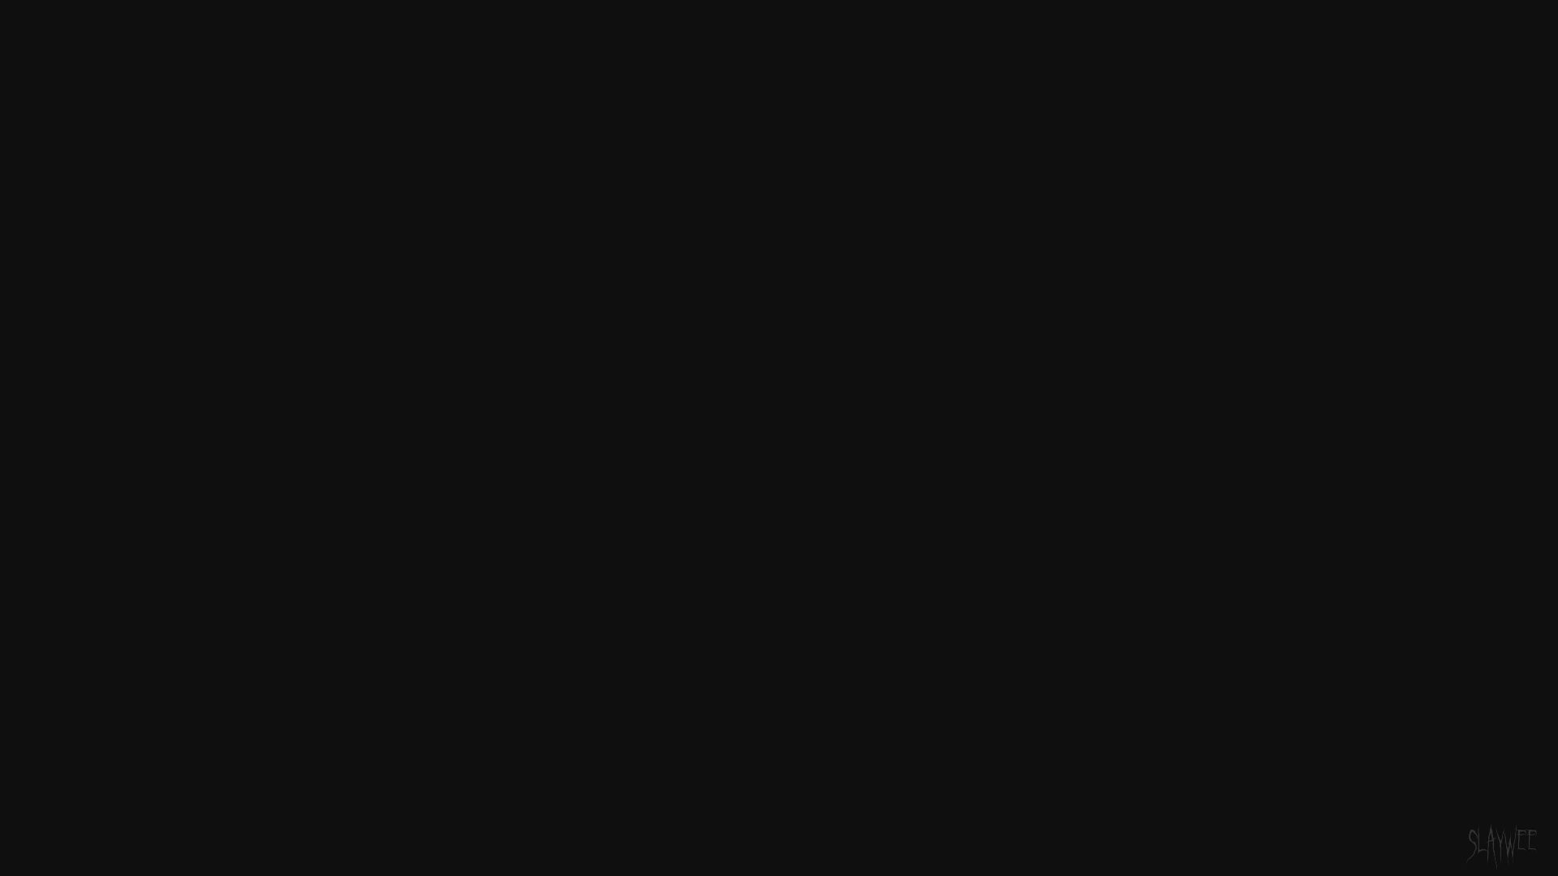
Skip the opening cutscene and walk Claire around to examine the Sexy Sheriff outfit in the game.
{"action": "key", "text": "Escape"}
{"action": "key", "text": "Escape"}
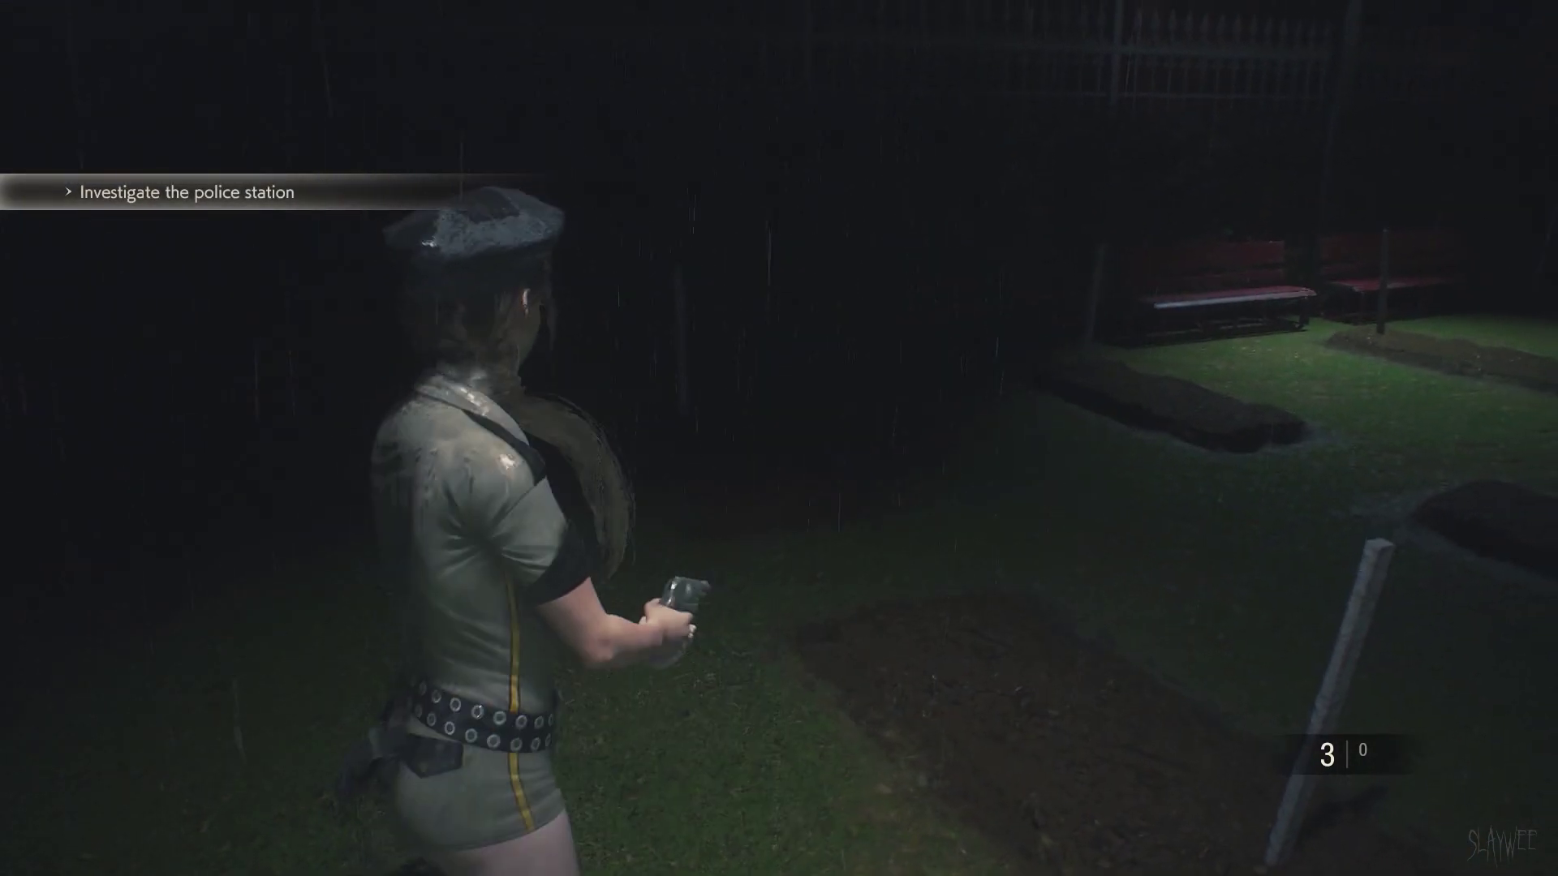
{"action": "key", "text": "w"}
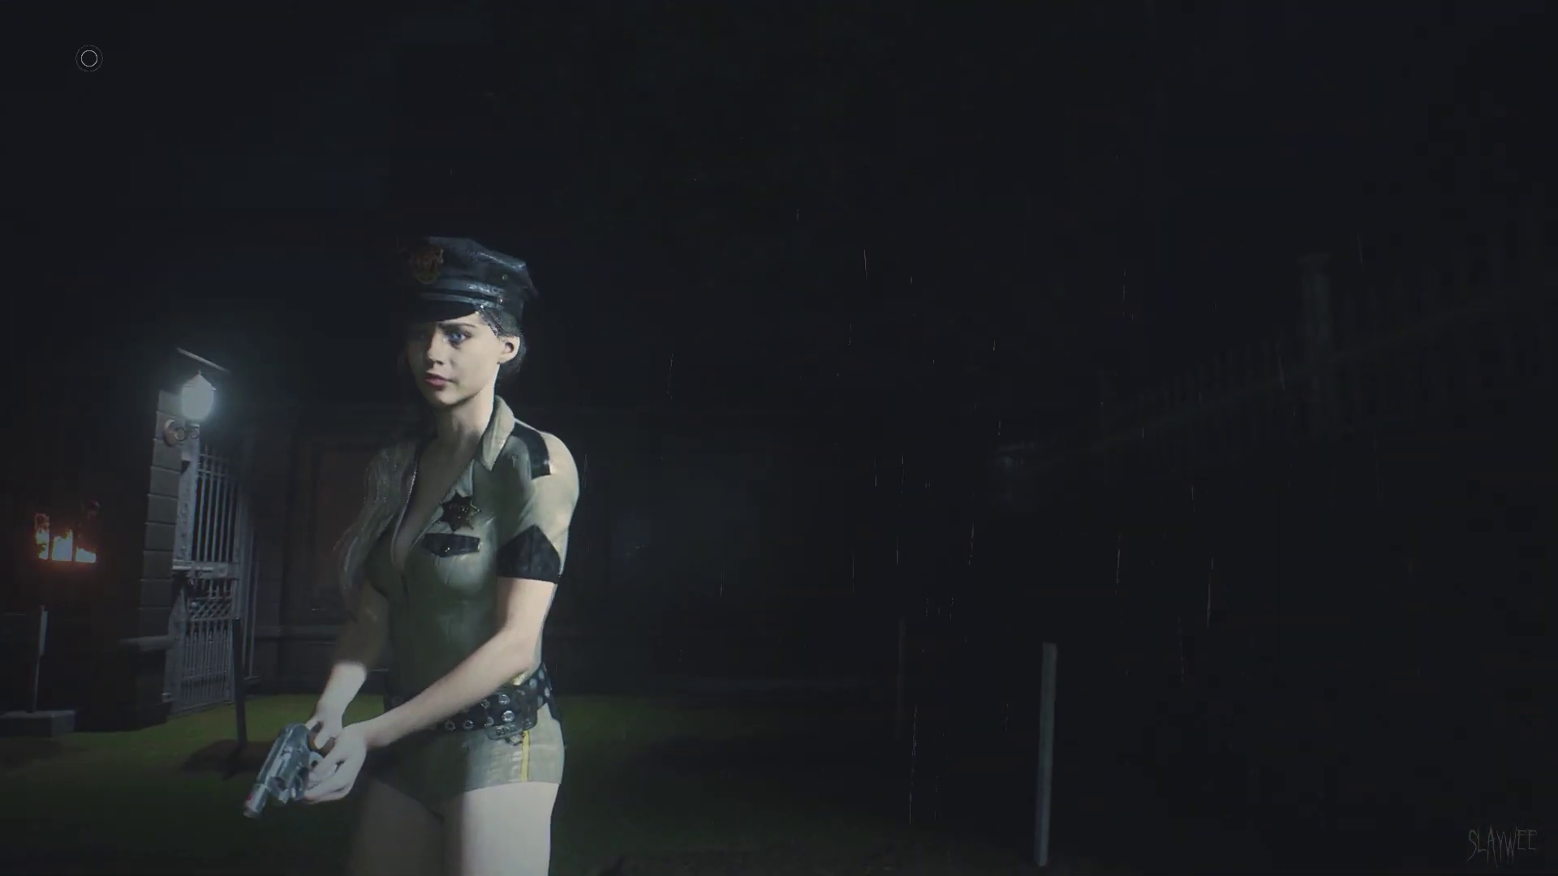
Pause the game and change Claire's unlocked outfit to Naughty Noir without the special screen filter.
{"action": "key", "text": "Escape"}
{"action": "key", "text": "Up"}
{"action": "key", "text": "Up"}
{"action": "key", "text": "Up"}
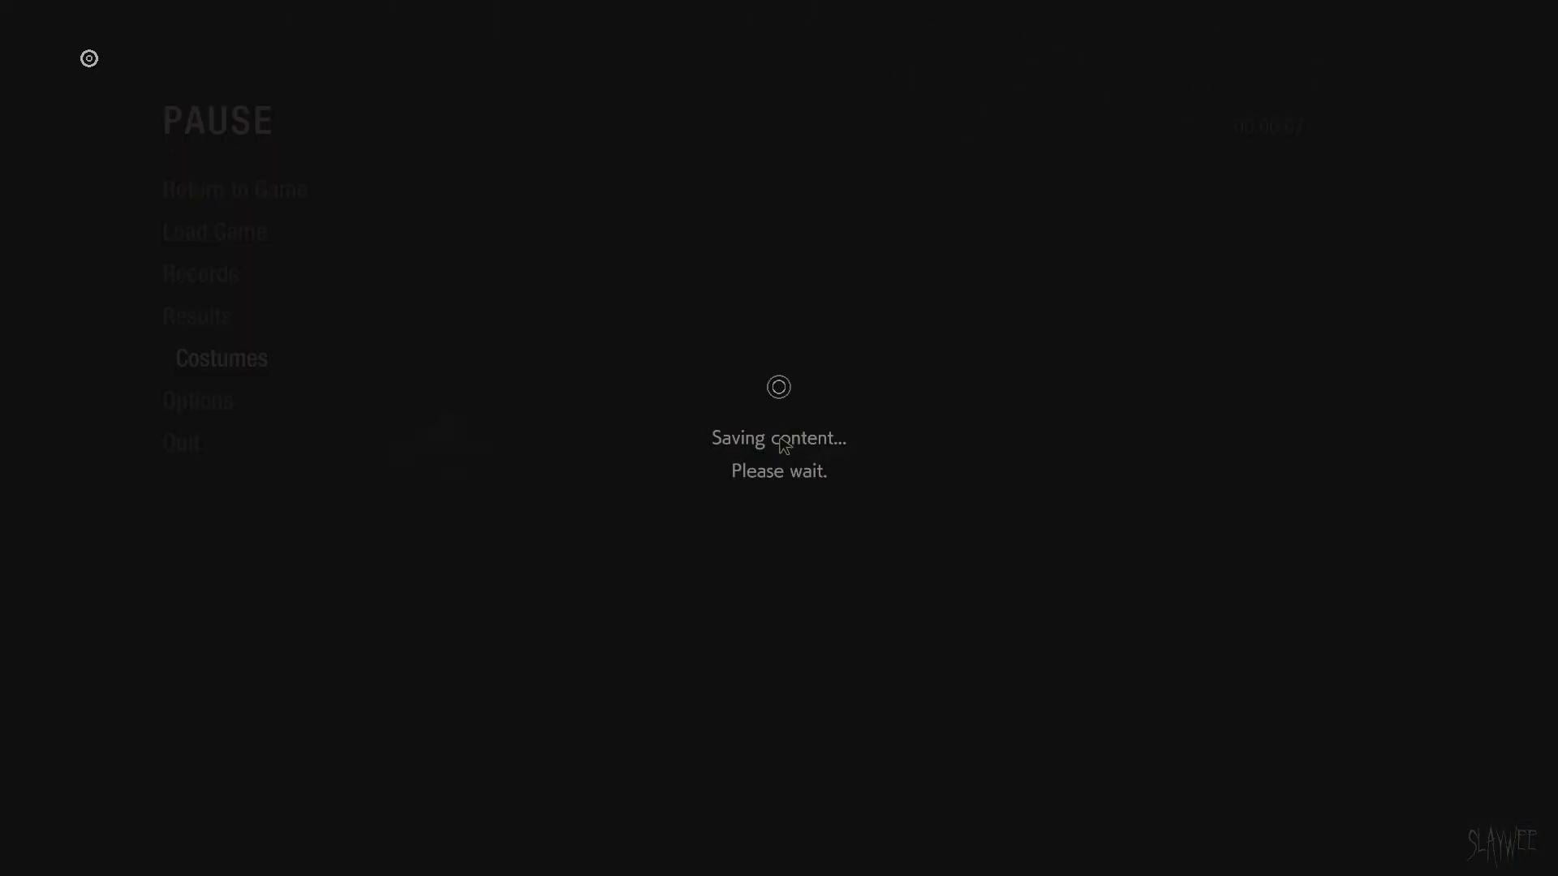
{"action": "key", "text": "Down"}
{"action": "key", "text": "Down"}
{"action": "key", "text": "Down"}
{"action": "key", "text": "space"}
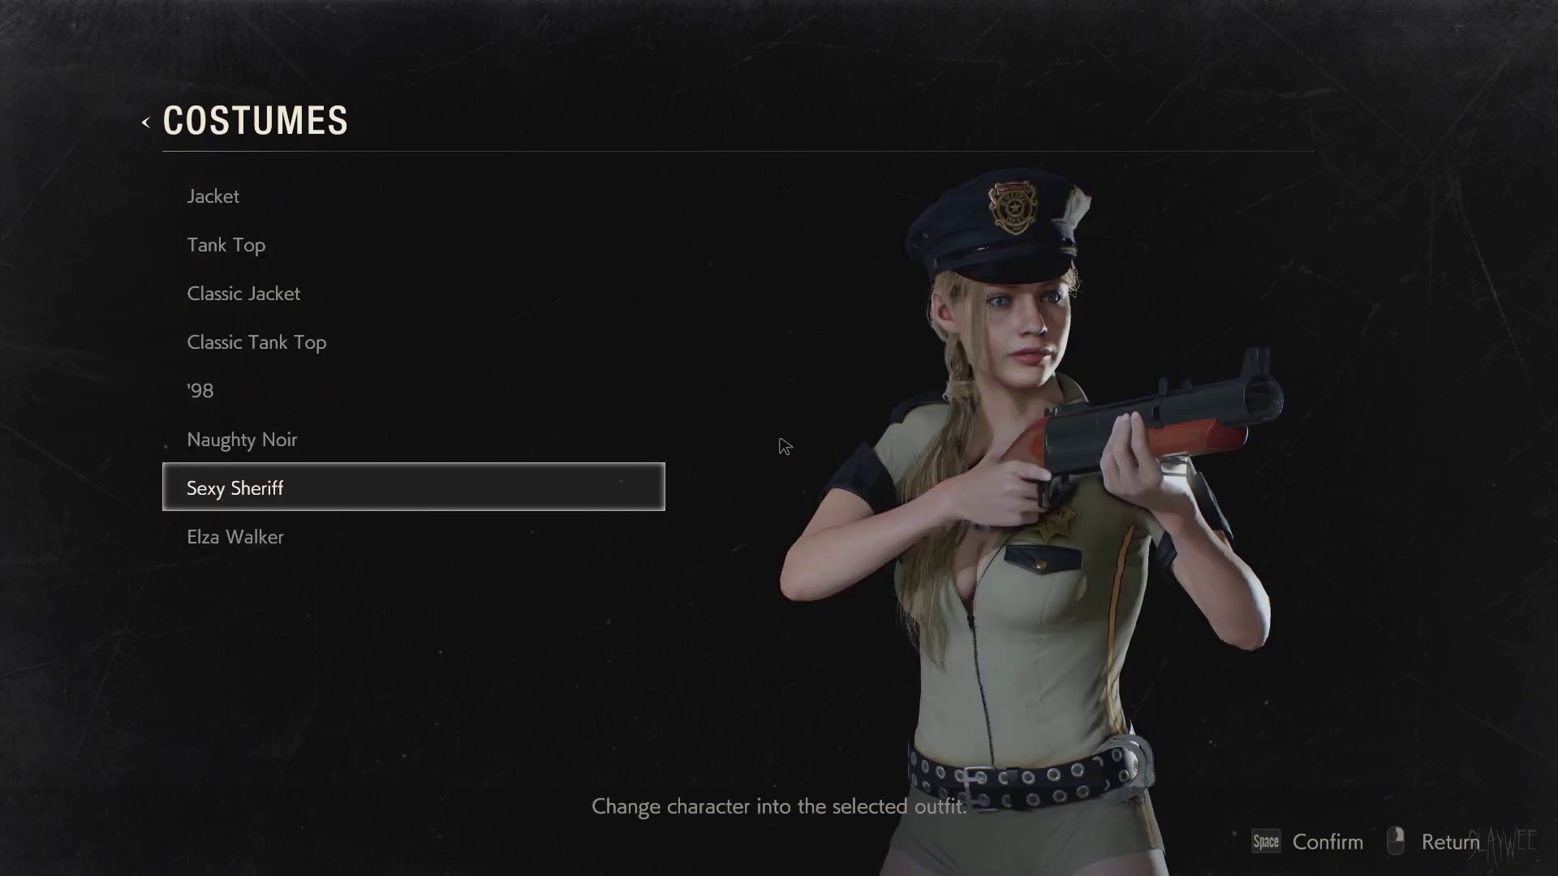
{"action": "key", "text": "Up"}
{"action": "key", "text": "space"}
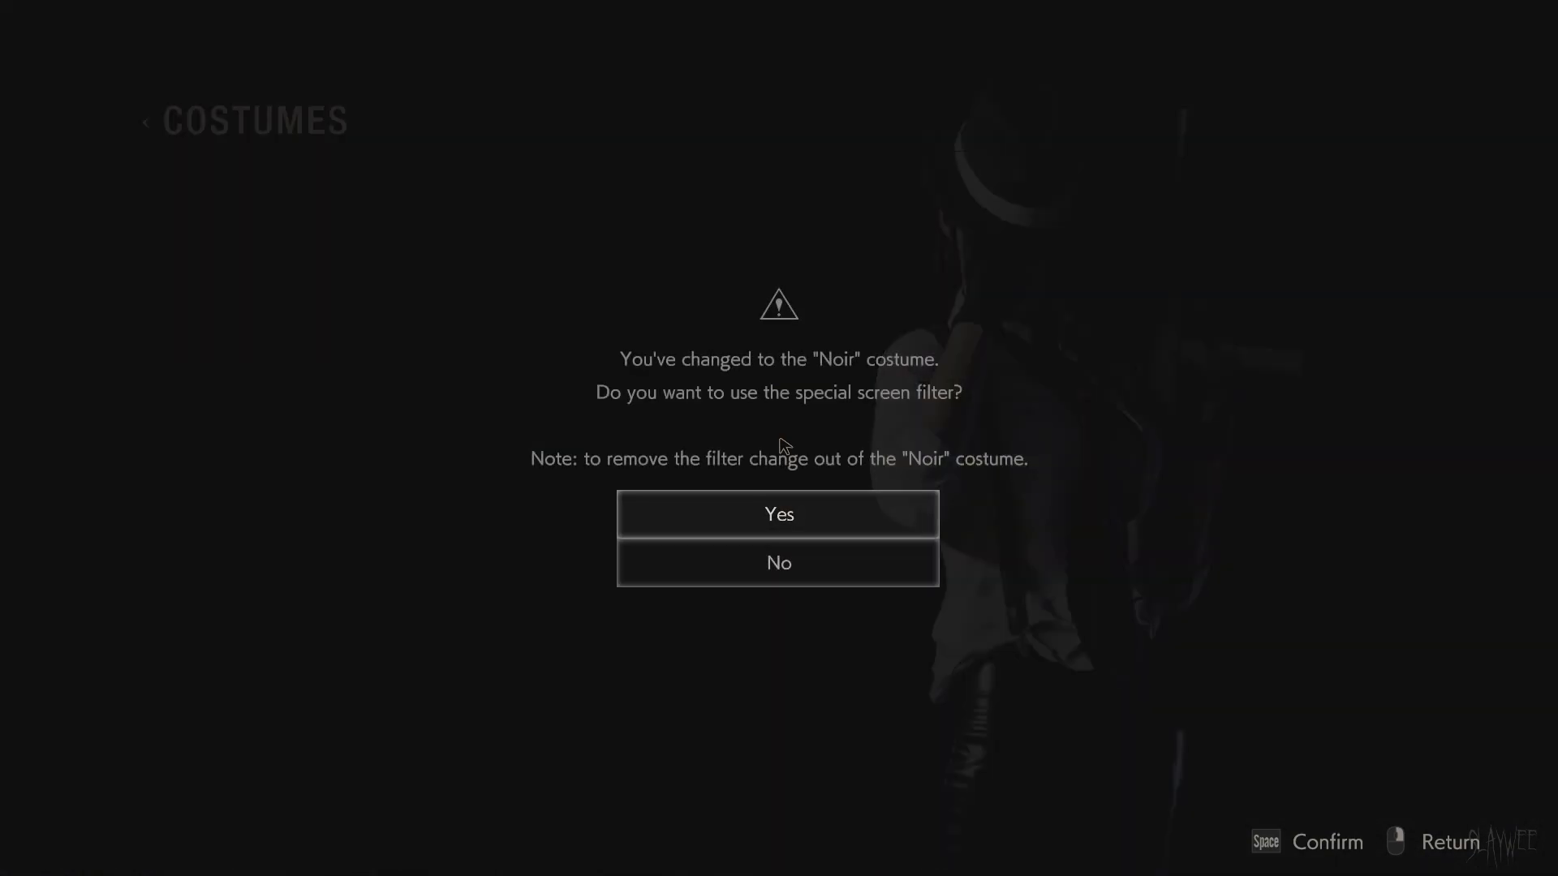
{"action": "key", "text": "space"}
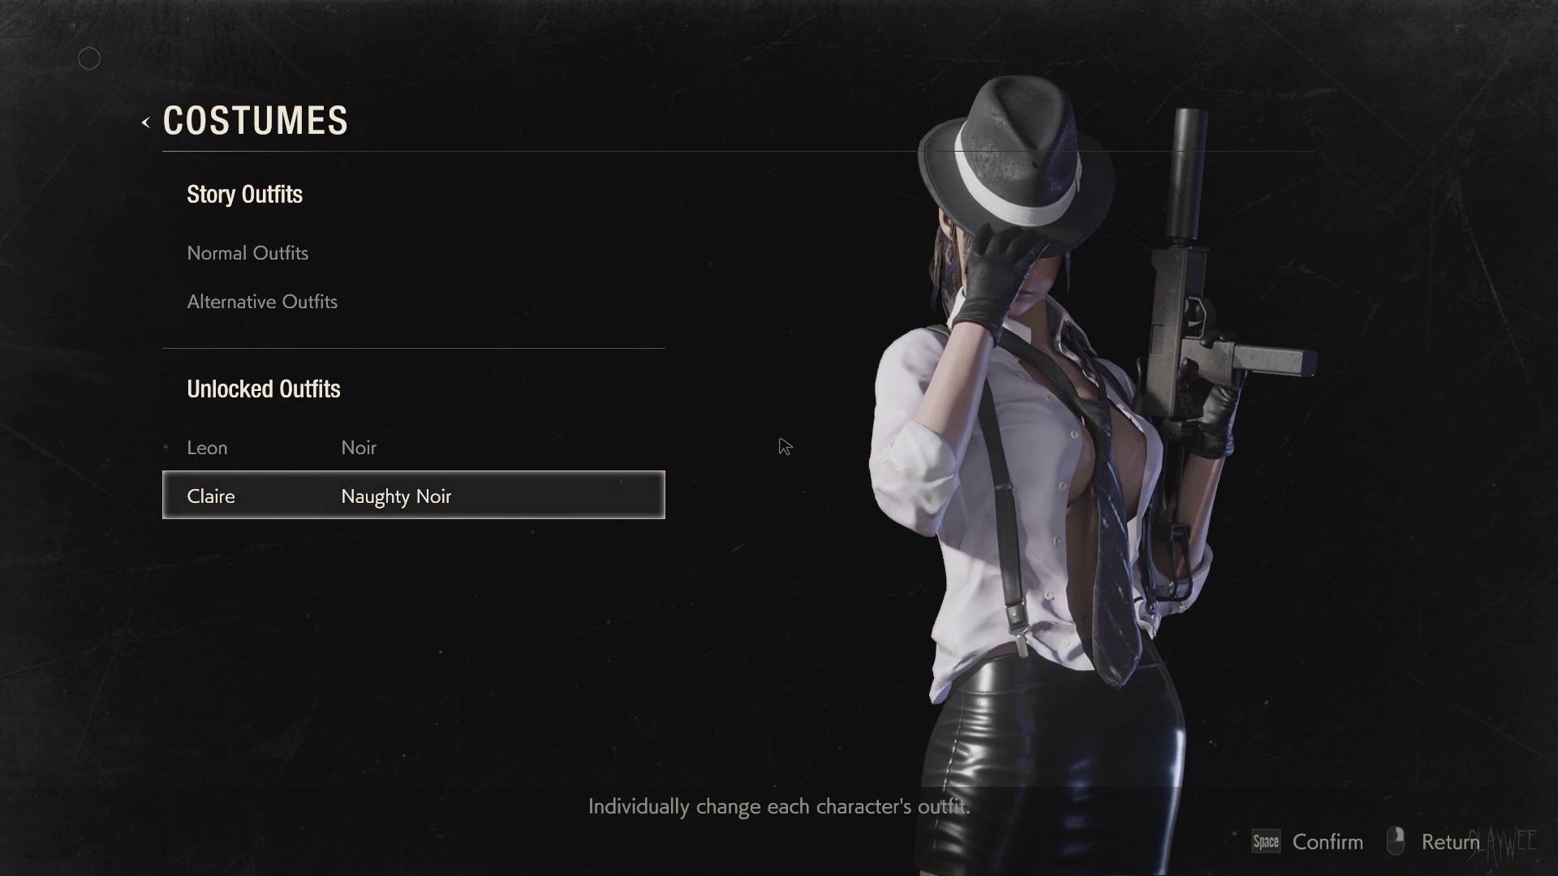
Resume the game and examine Claire's Naughty Noir outfit while walking, aiming and firing at the lamp.
{"action": "key", "text": "Escape"}
{"action": "key", "text": "Escape"}
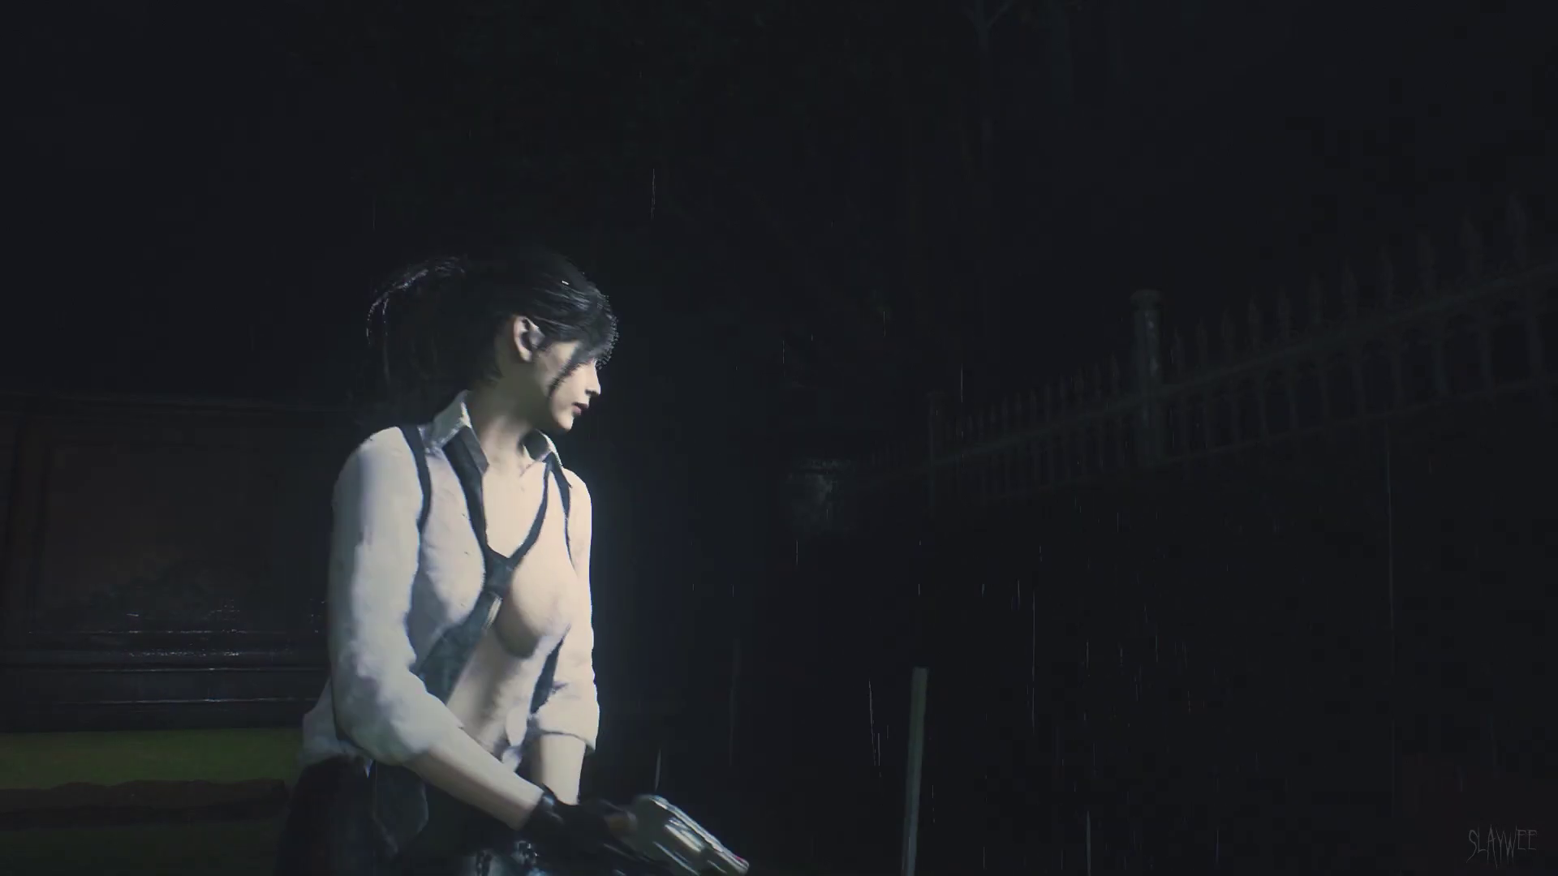
{"action": "key", "text": "w"}
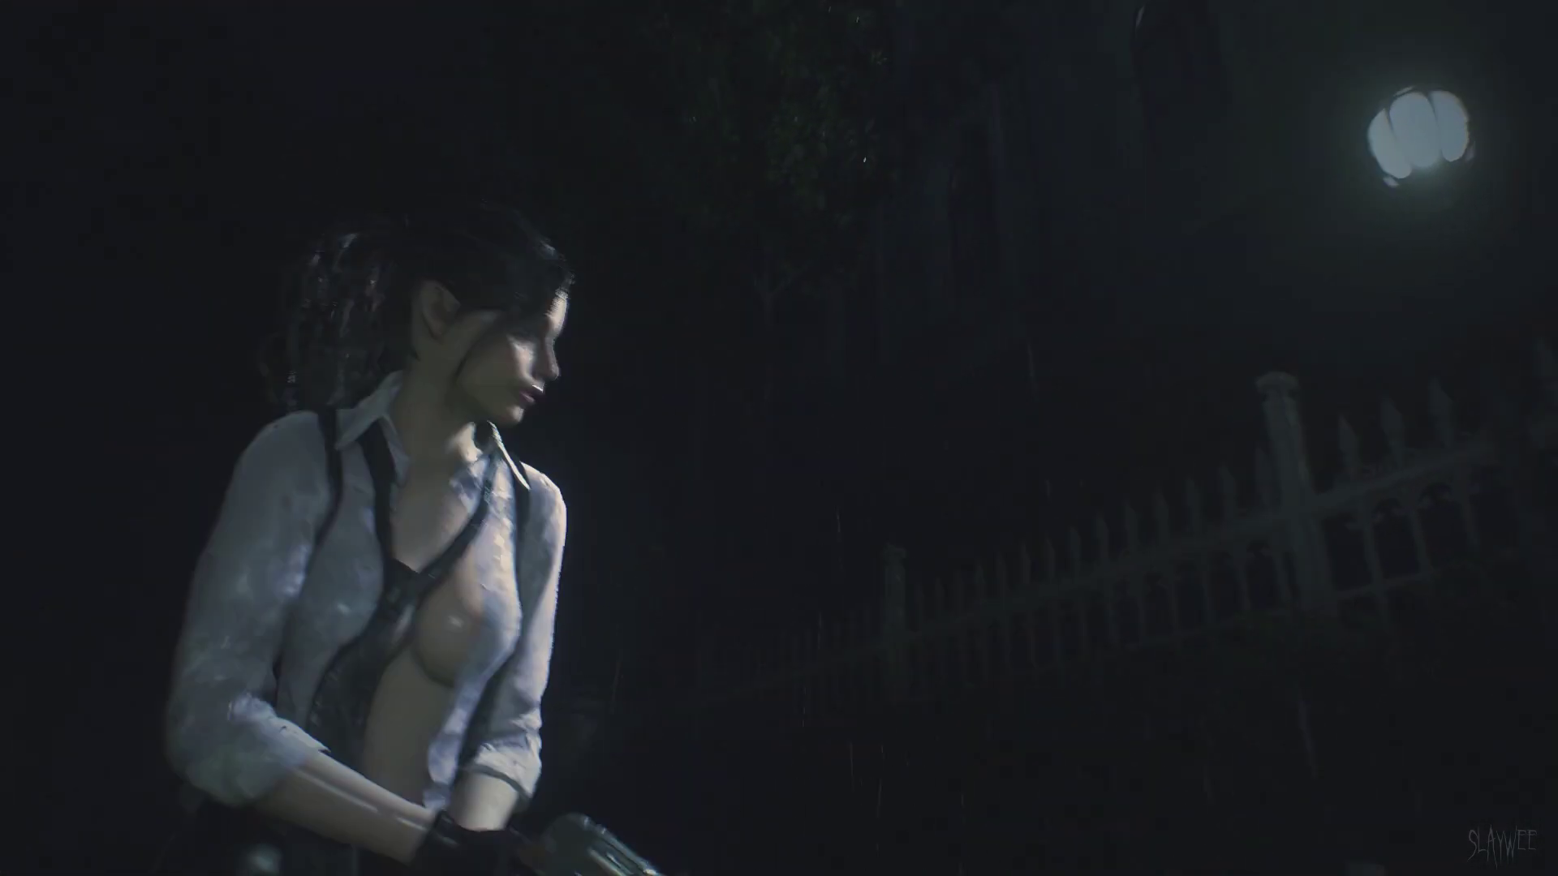
{"action": "right_click", "coordinate": [779, 438]}
{"action": "left_click", "coordinate": [778, 439]}
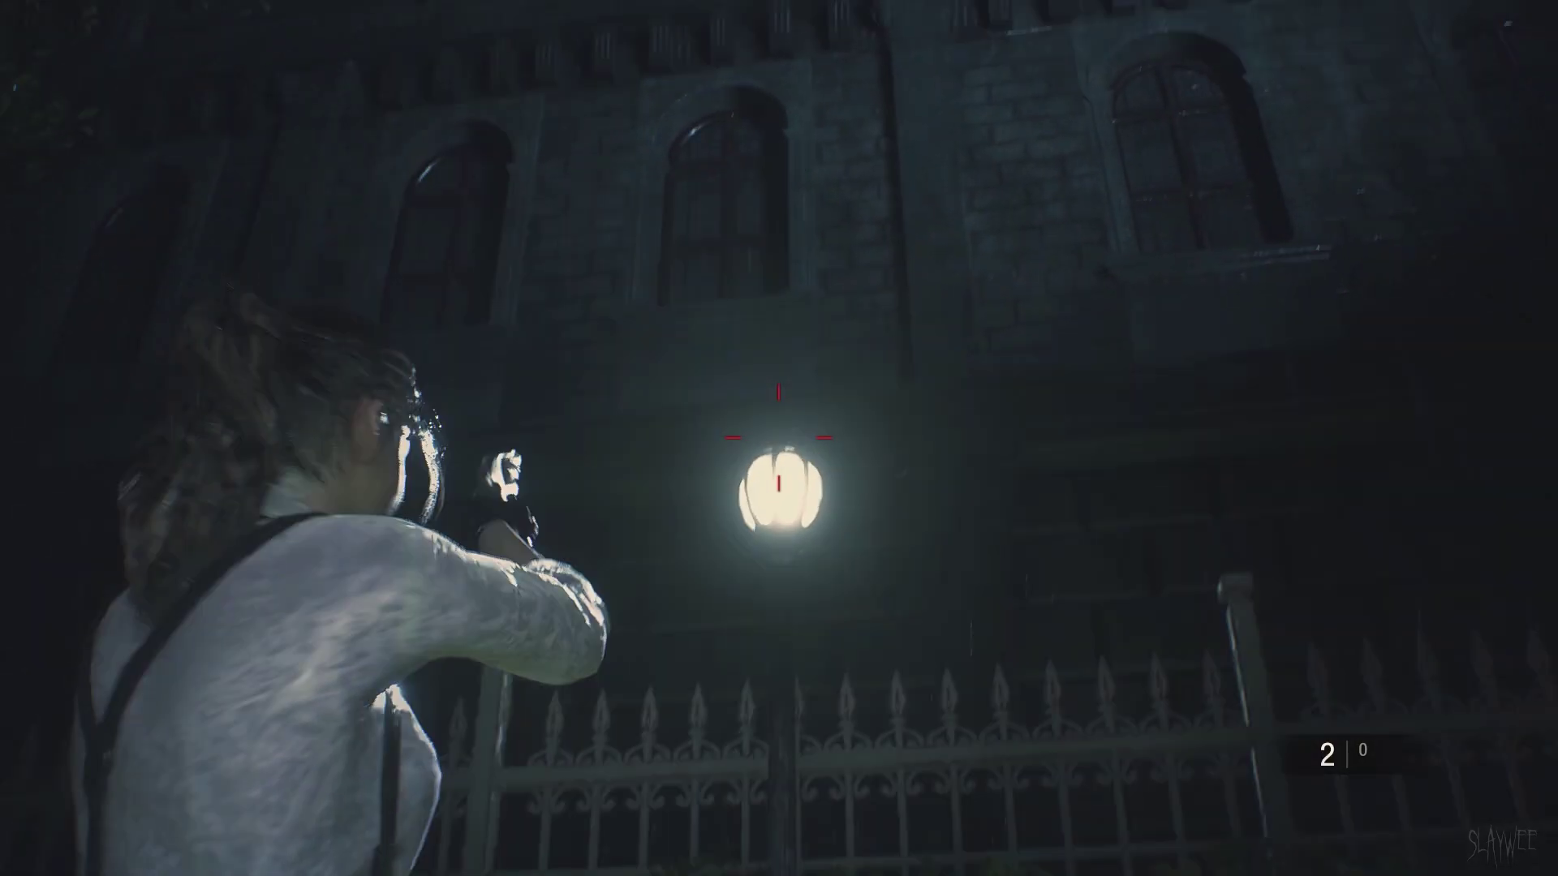
{"action": "key", "text": "w"}
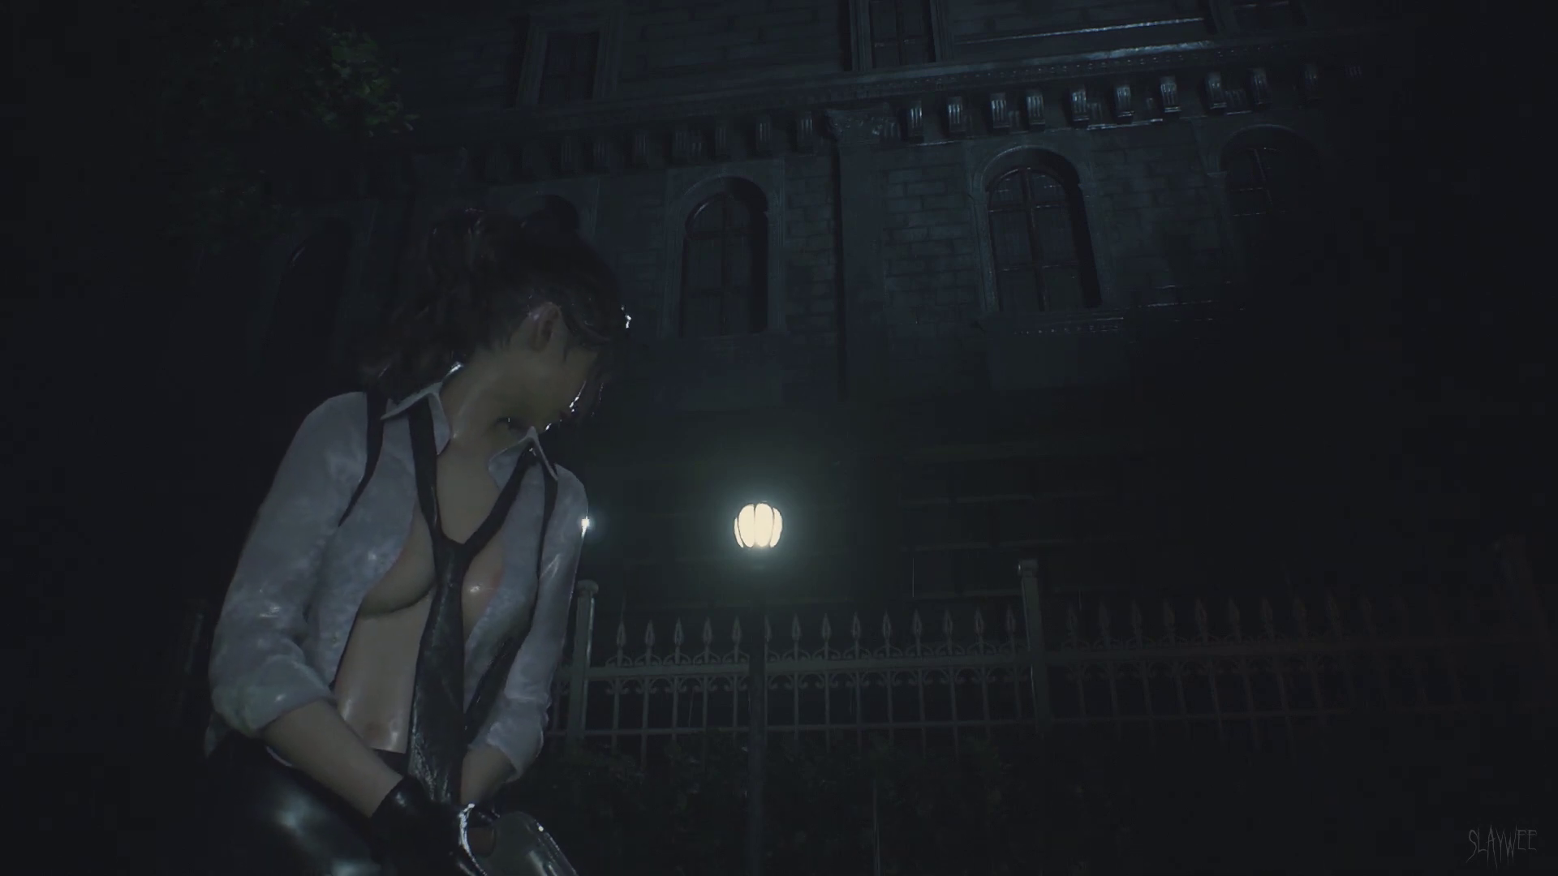
Quit the current playthrough from the pause screen and confirm losing unsaved progress.
{"action": "key", "text": "Escape"}
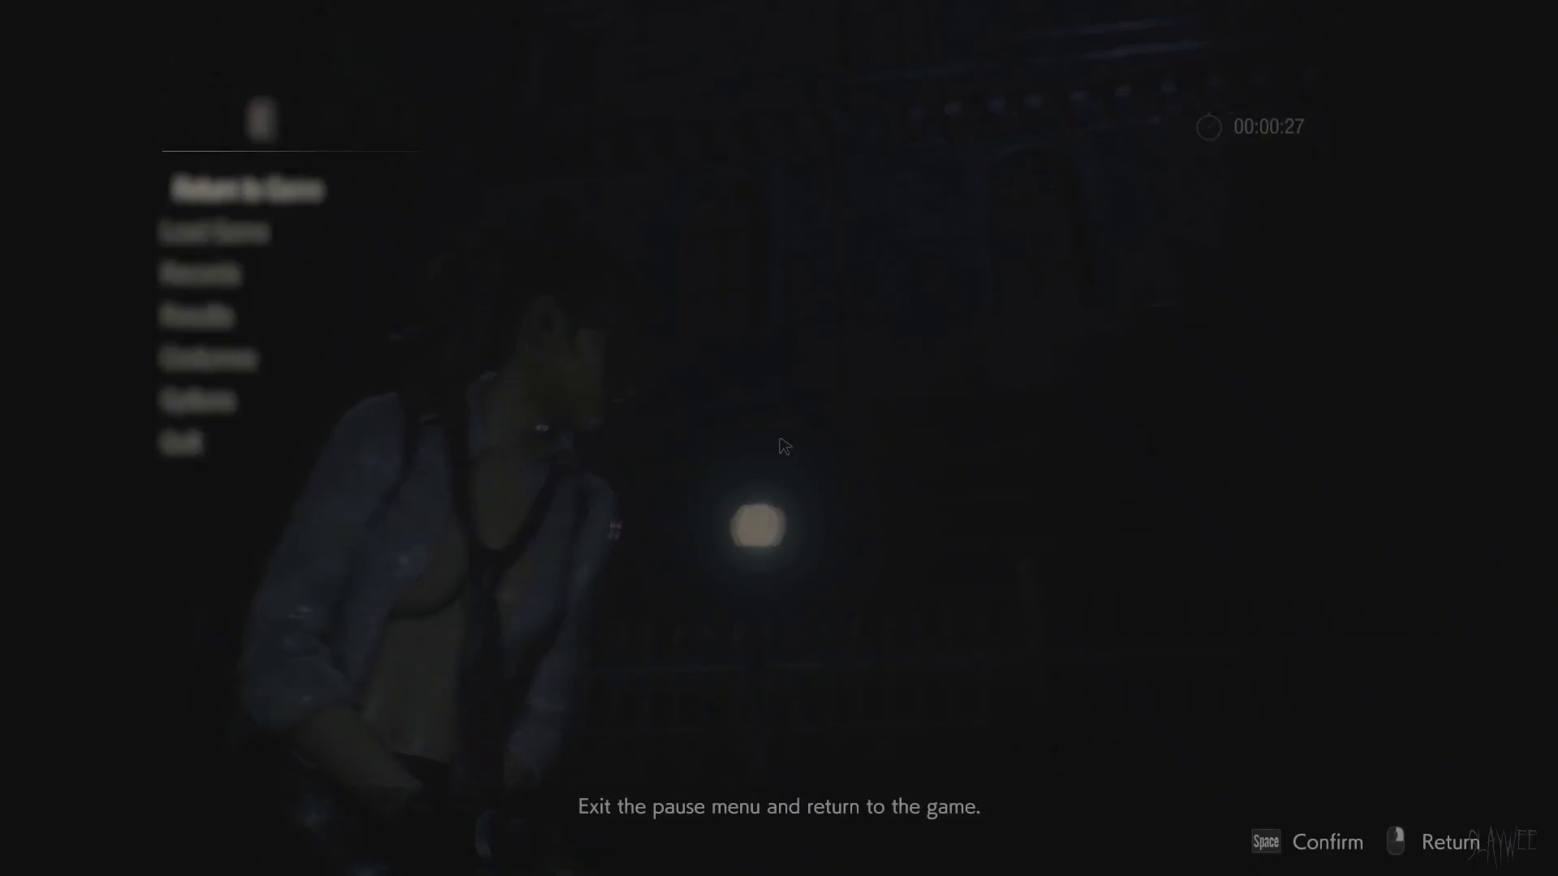
{"action": "key", "text": "Up"}
{"action": "key", "text": "space"}
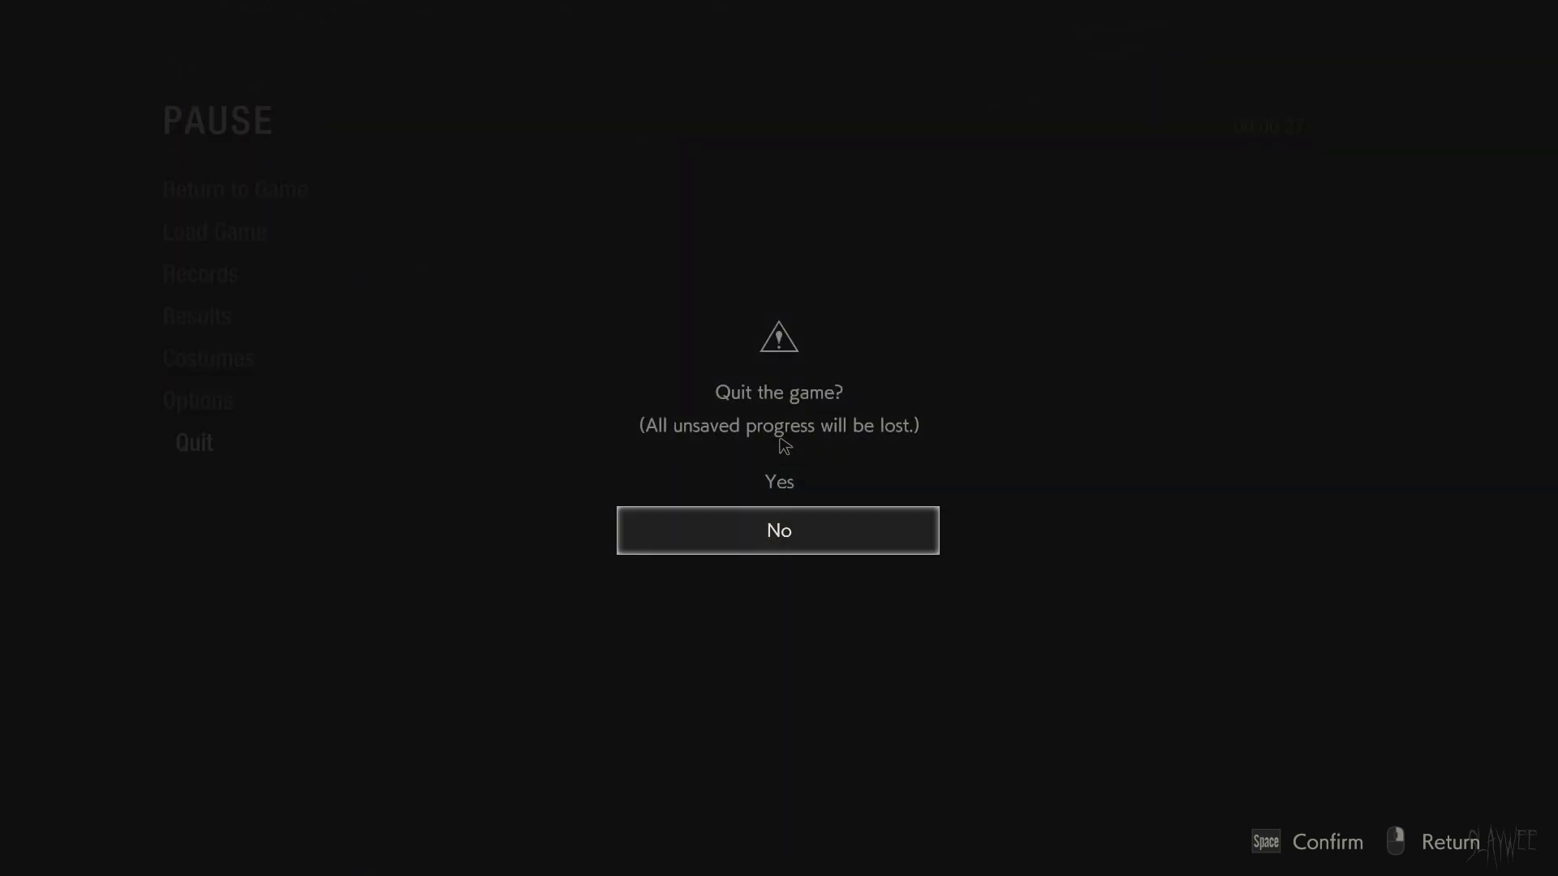
{"action": "key", "text": "Up"}
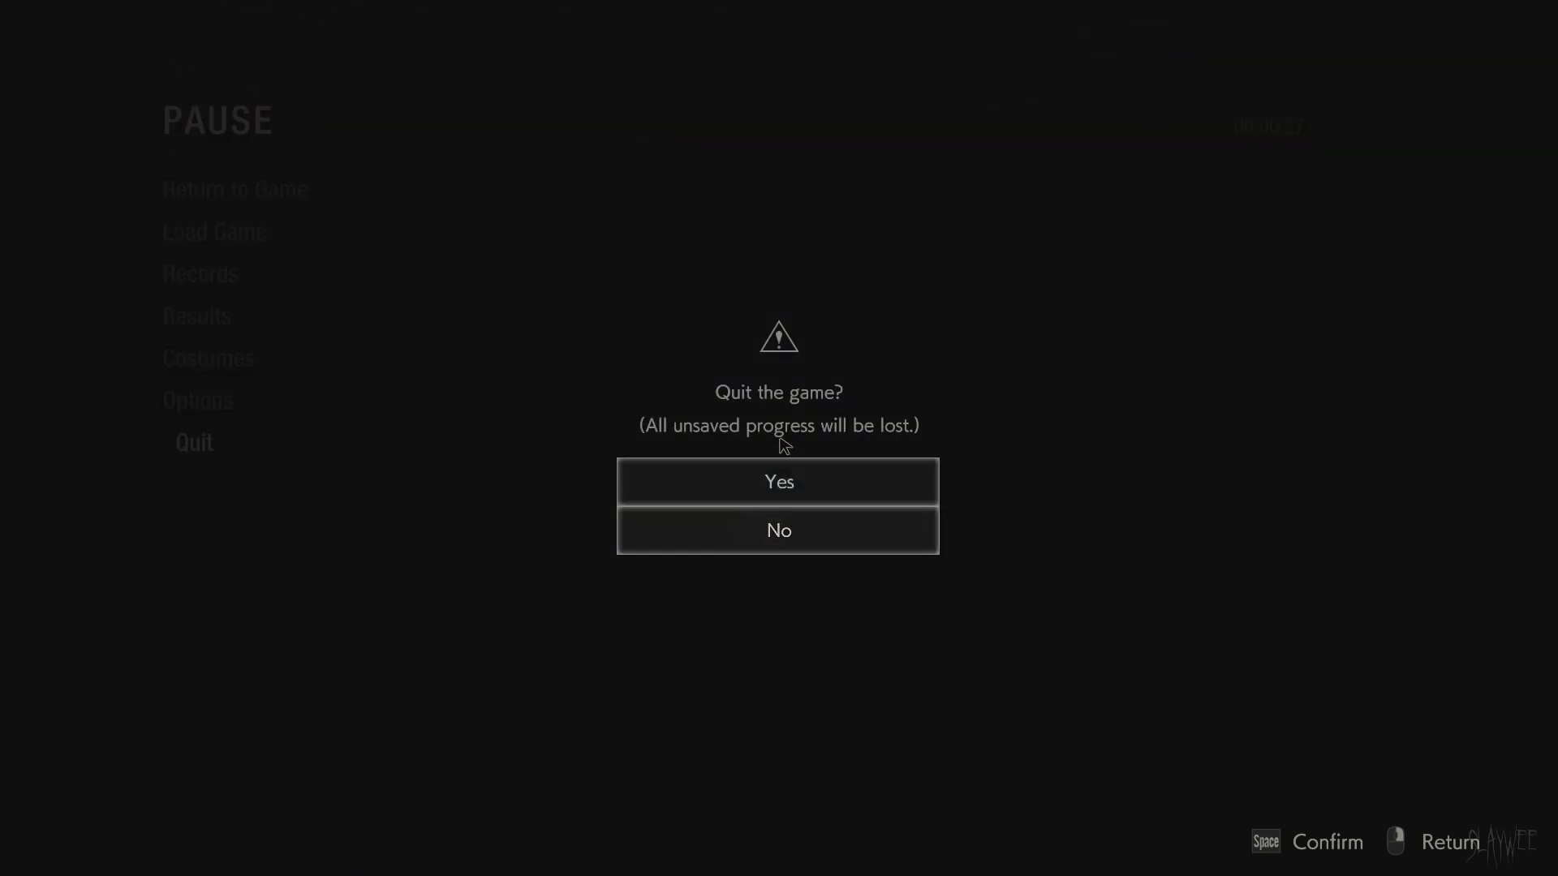
{"action": "key", "text": "space"}
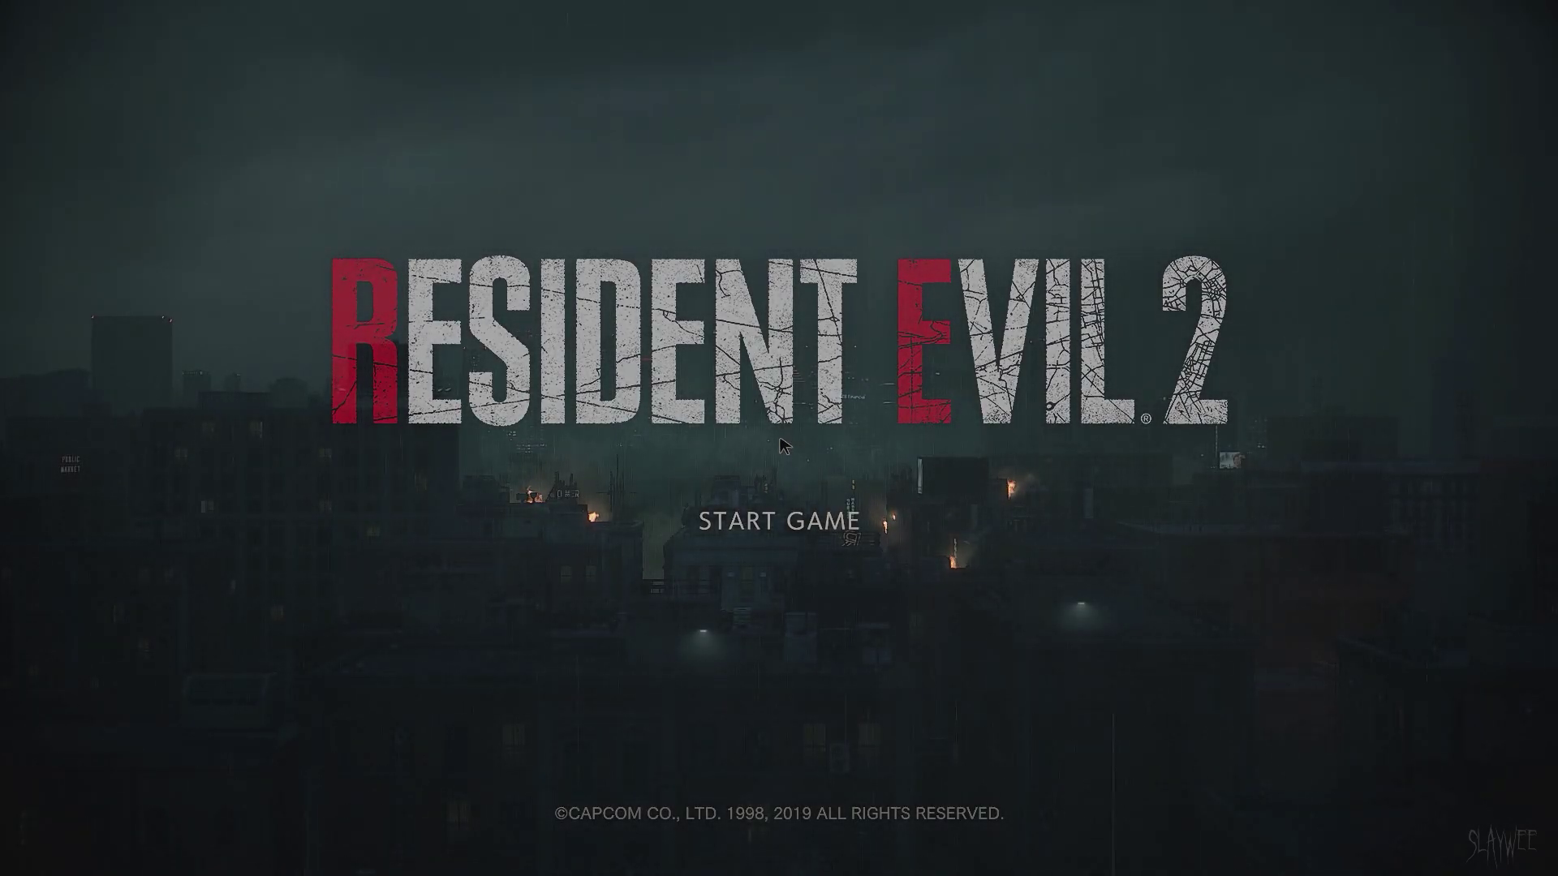
Exit Resident Evil 2 to the desktop from its main menu and confirm.
{"action": "key", "text": "Up"}
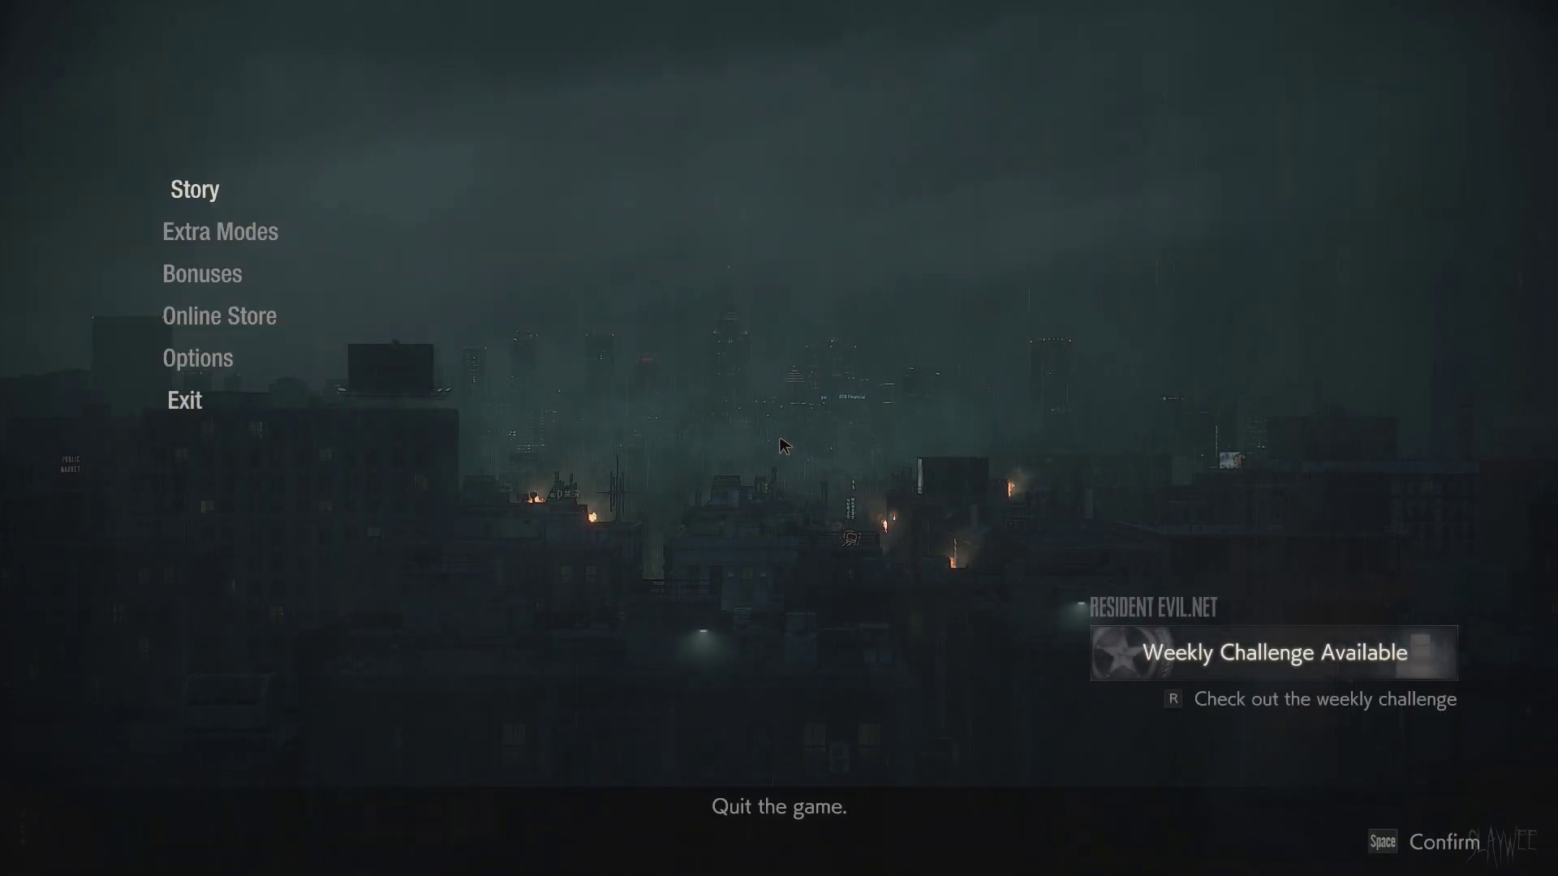
{"action": "key", "text": "space"}
{"action": "key", "text": "Up"}
{"action": "key", "text": "space"}
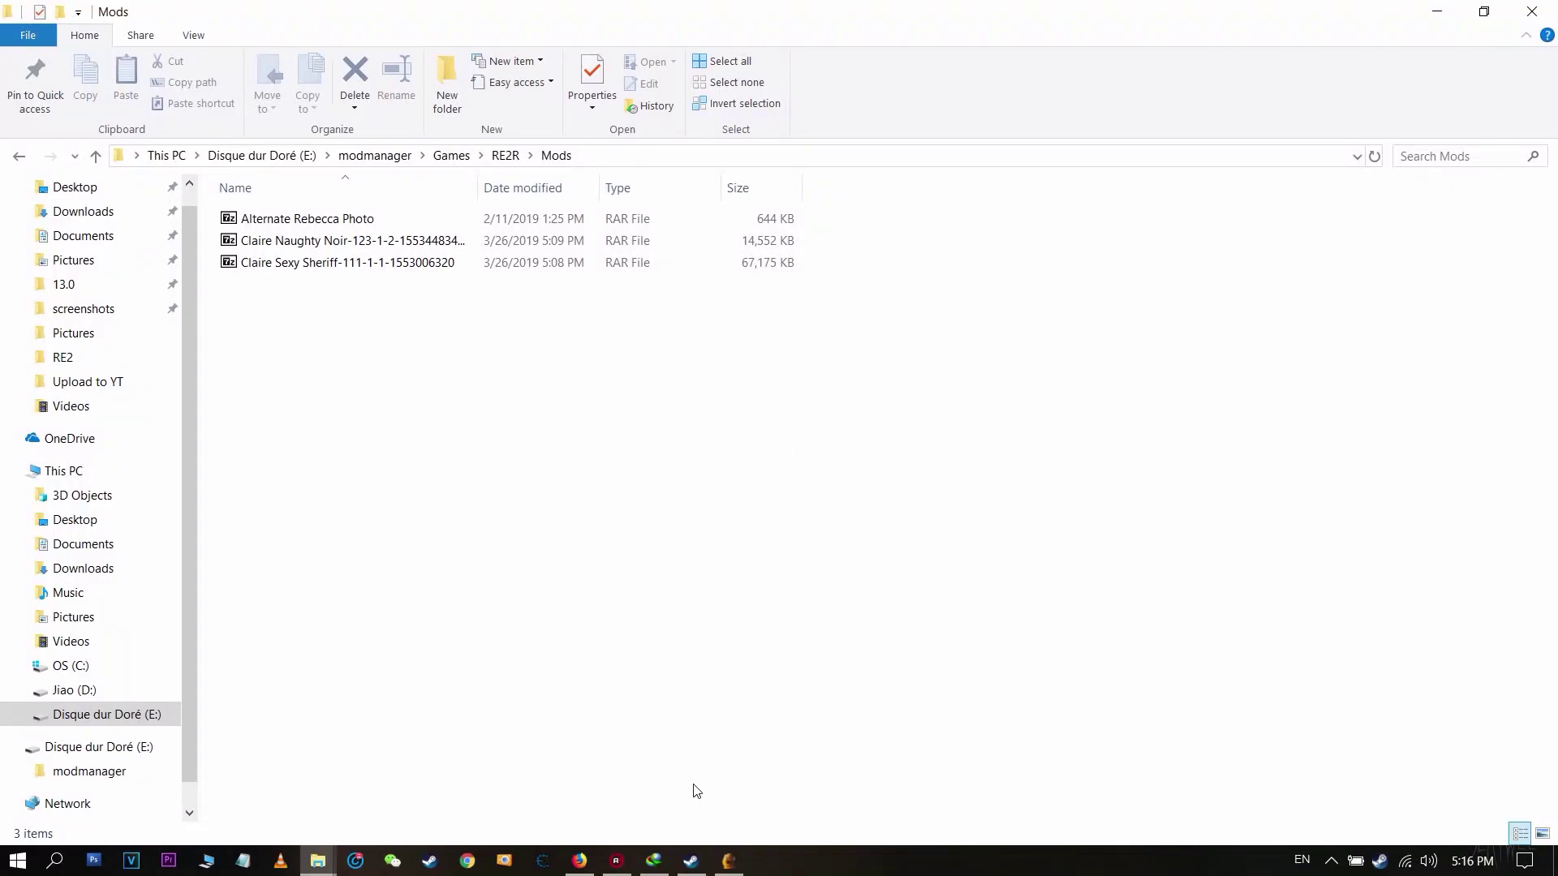
Switch to Fluffy Manager 5000 and uninstall the Claire Sexy Sheriff and Claire Naughty Noir v1.1 mods.
{"action": "left_click", "coordinate": [724, 865]}
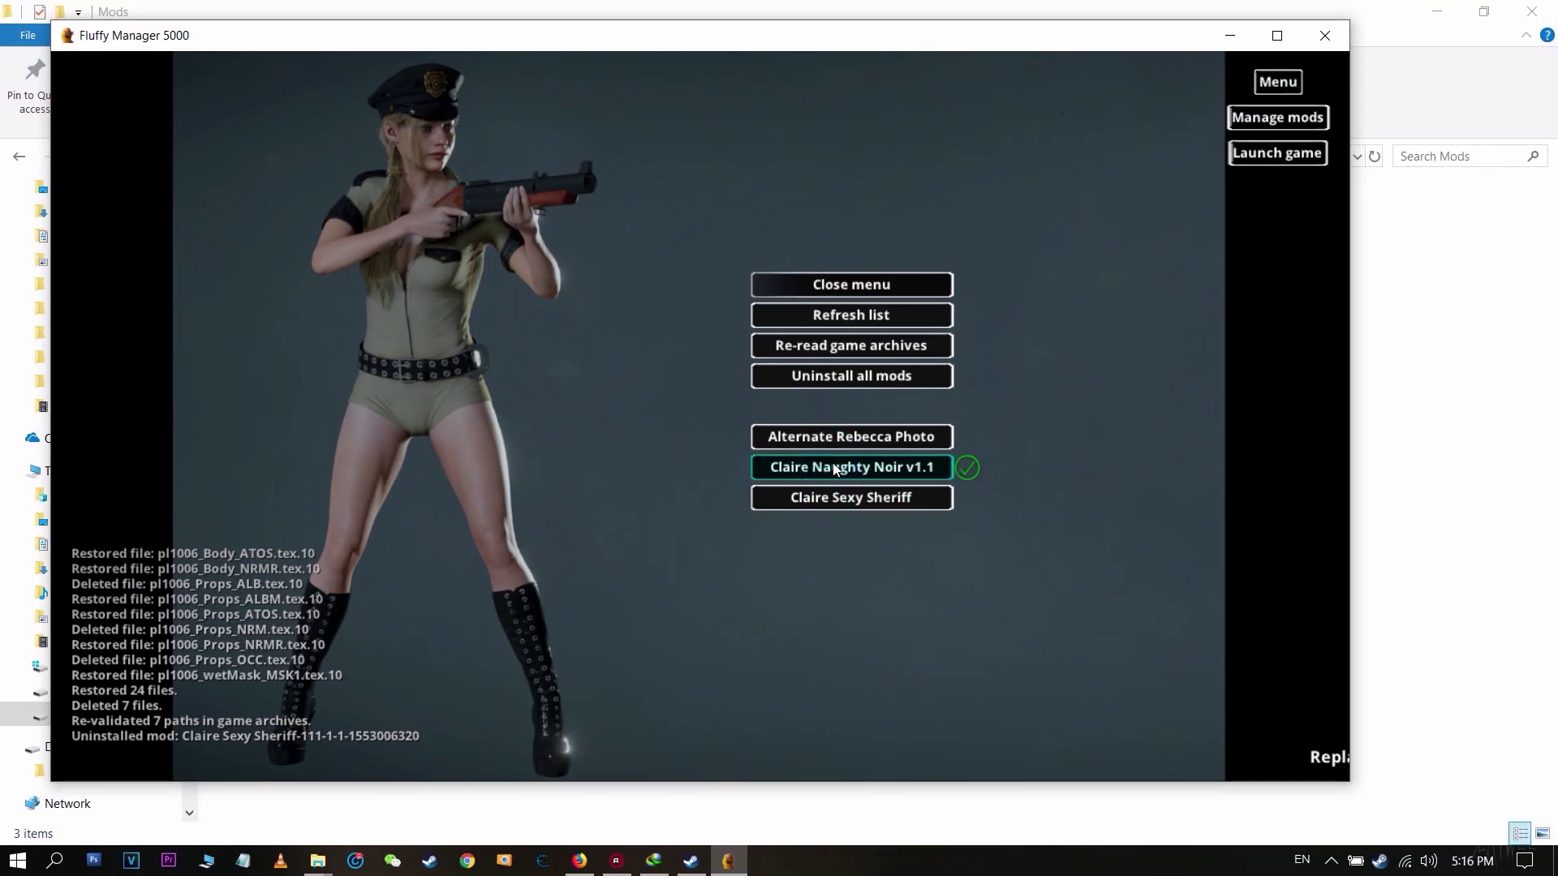
{"action": "left_click", "coordinate": [834, 469]}
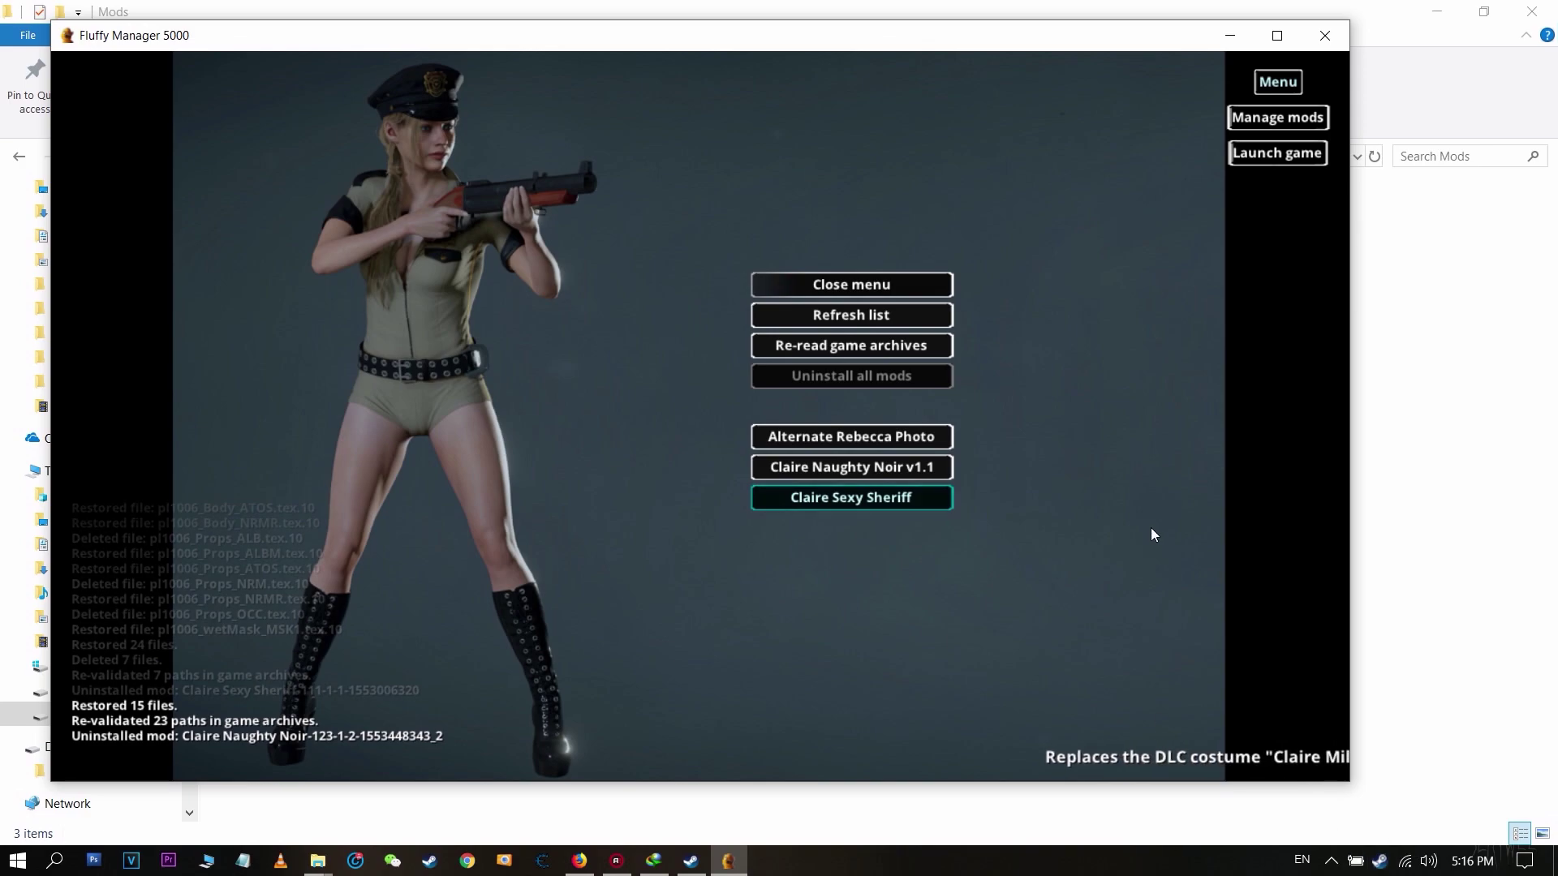
Launch Resident Evil 2 from Steam's recent games and open the Costumes screen under Story.
{"action": "right_click", "coordinate": [1378, 858]}
{"action": "left_click", "coordinate": [1318, 562]}
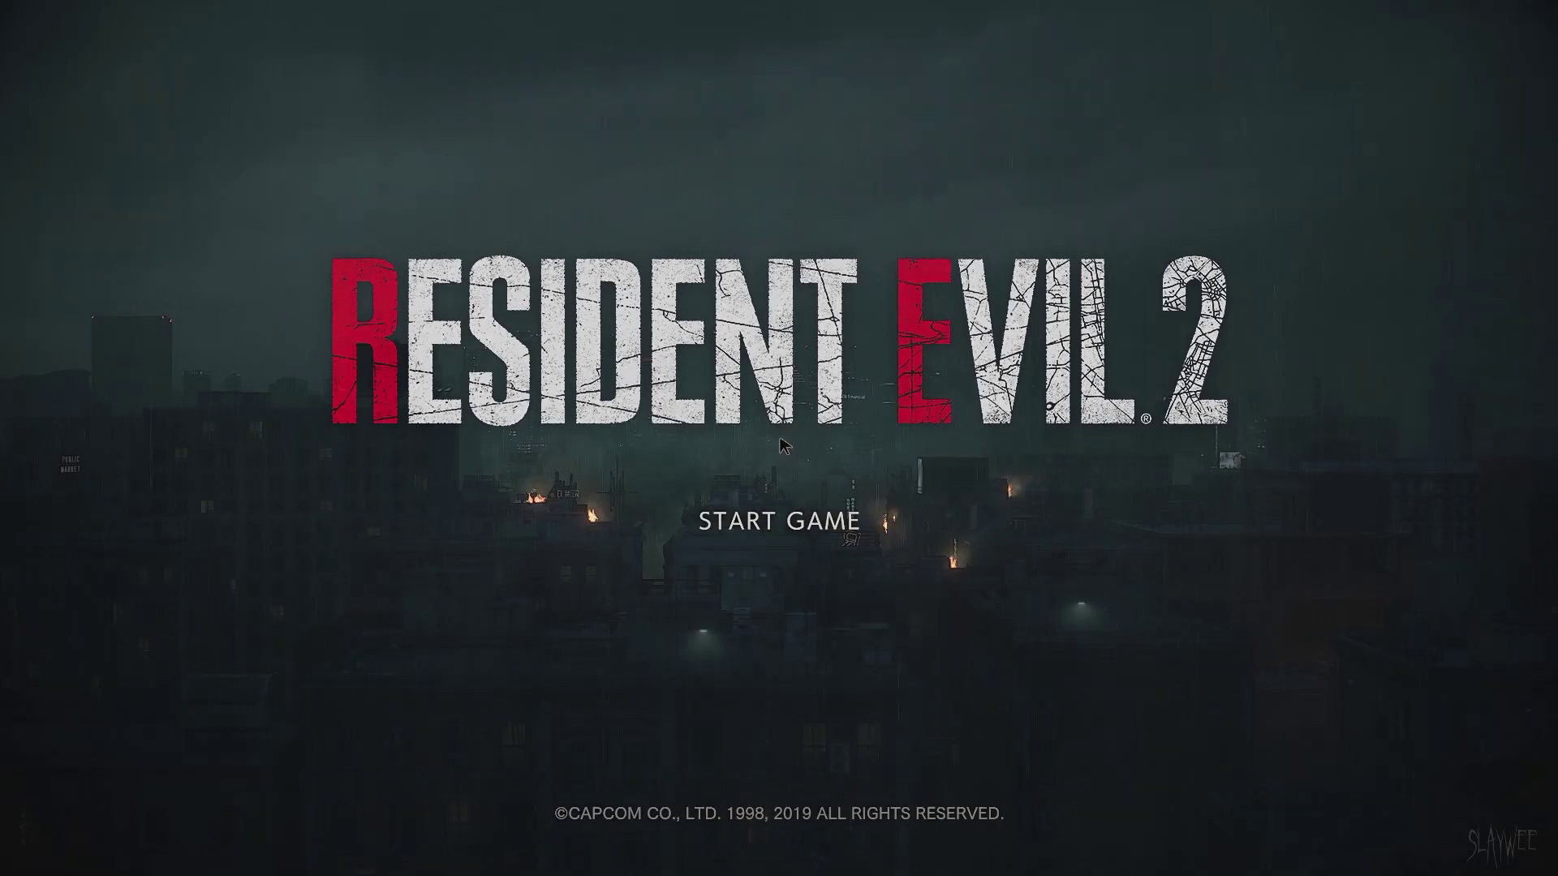
{"action": "key", "text": "space"}
{"action": "key", "text": "Down"}
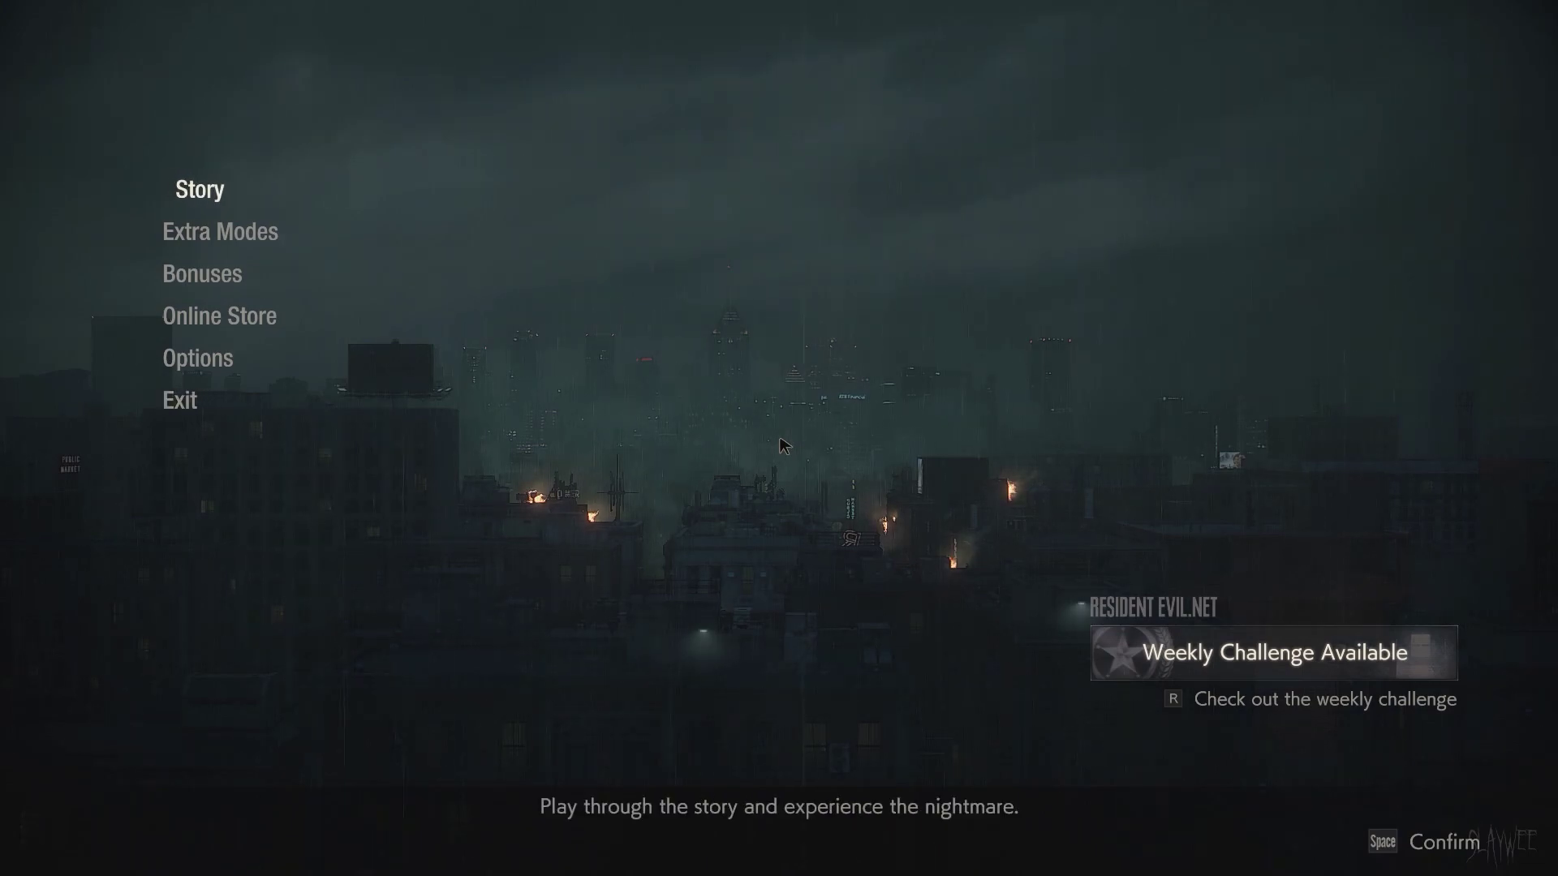
{"action": "key", "text": "space"}
{"action": "key", "text": "Up"}
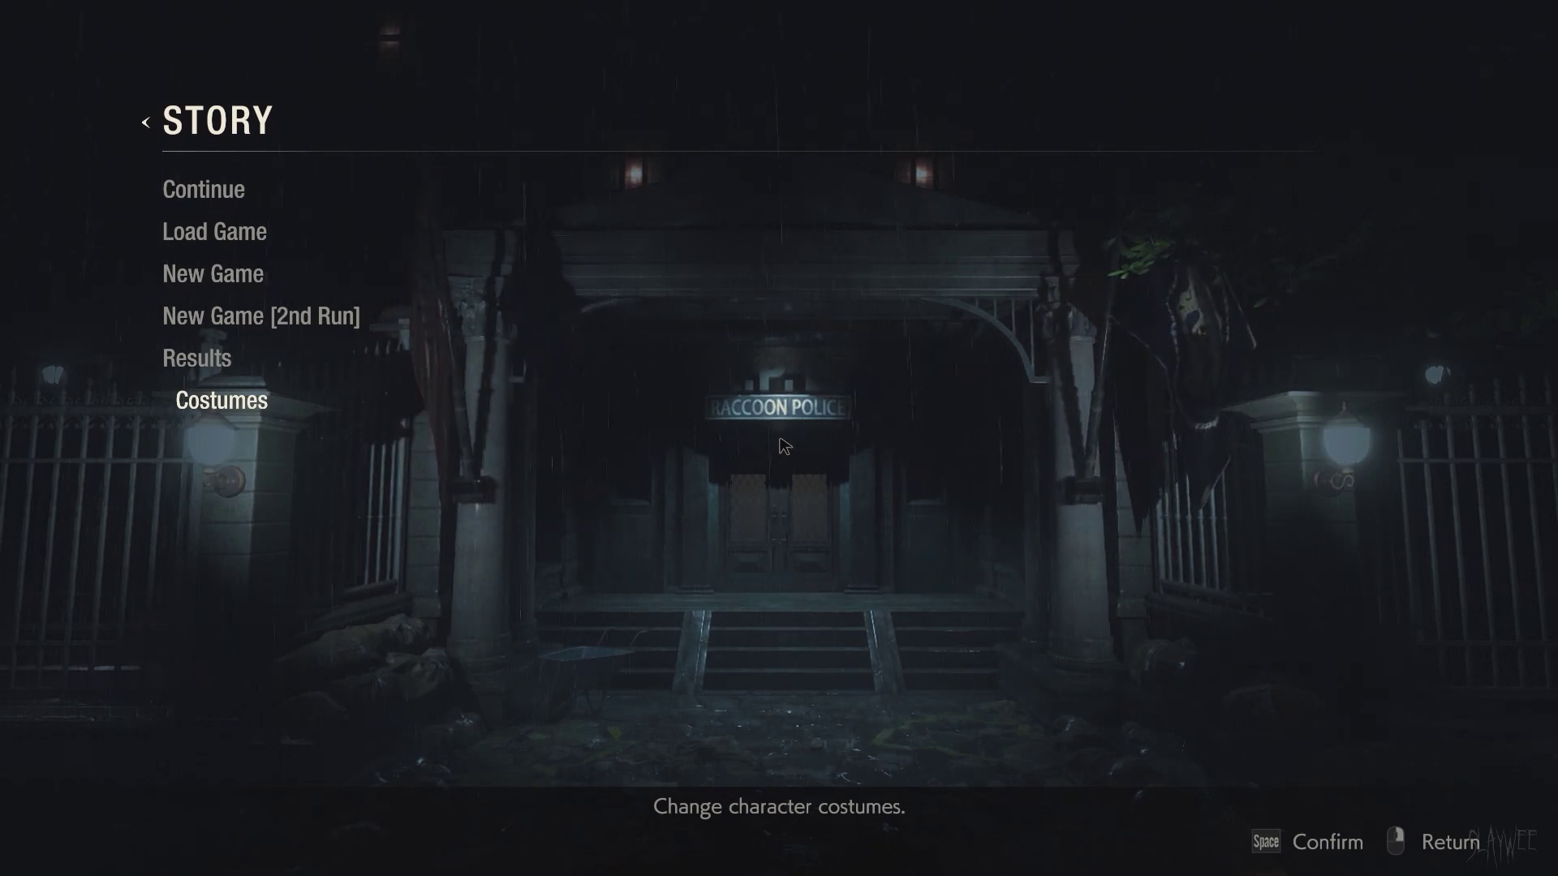
{"action": "key", "text": "space"}
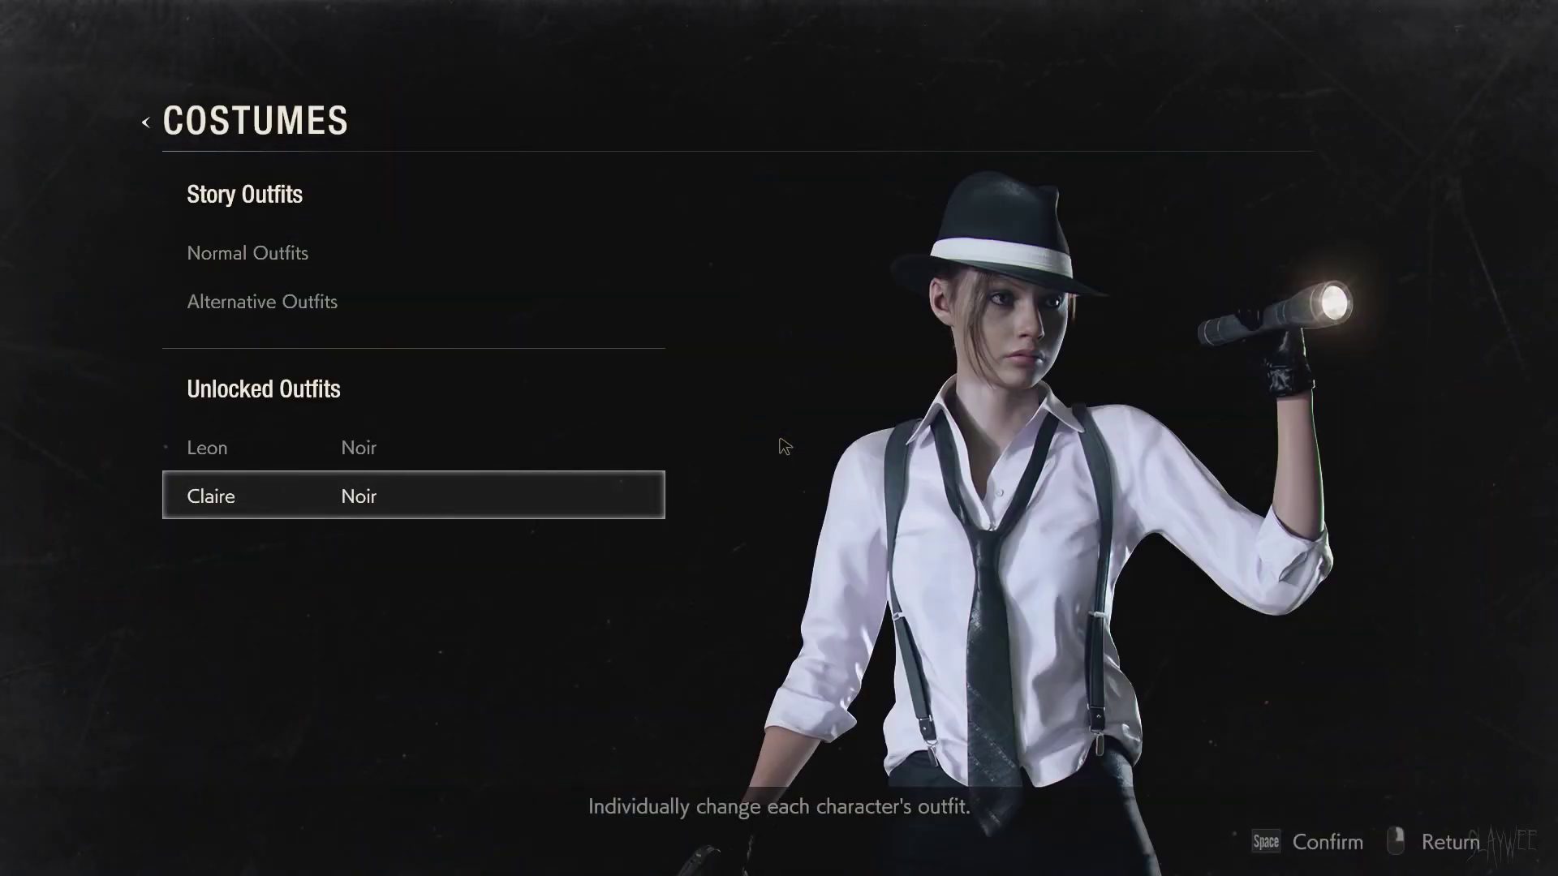
Browse Claire's unlocked outfits on the Costumes screen to check how they look with the mods uninstalled.
{"action": "key", "text": "space"}
{"action": "key", "text": "Down"}
{"action": "key", "text": "Down"}
{"action": "key", "text": "Up"}
{"action": "key", "text": "Up"}
{"action": "key", "text": "Down"}
{"action": "key", "text": "Up"}
{"action": "key", "text": "Down"}
{"action": "key", "text": "Up"}
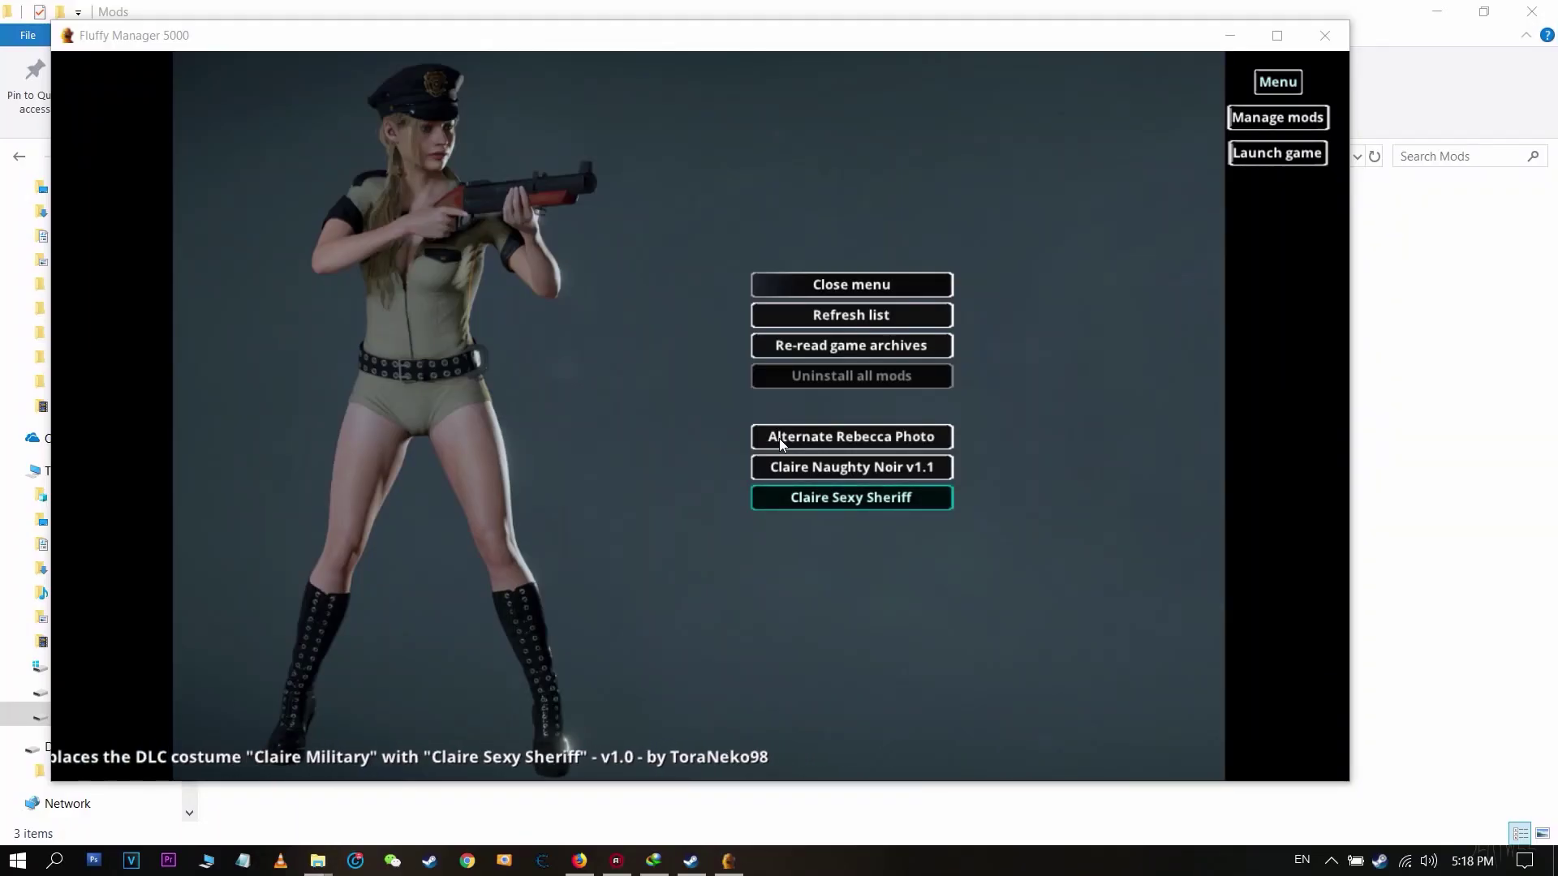
Minimize Fluffy Manager 5000, switch to Firefox, and copy the game folder path from installation method 2 in the Claire Sexy Sheriff thread.
{"action": "left_click", "coordinate": [1230, 35]}
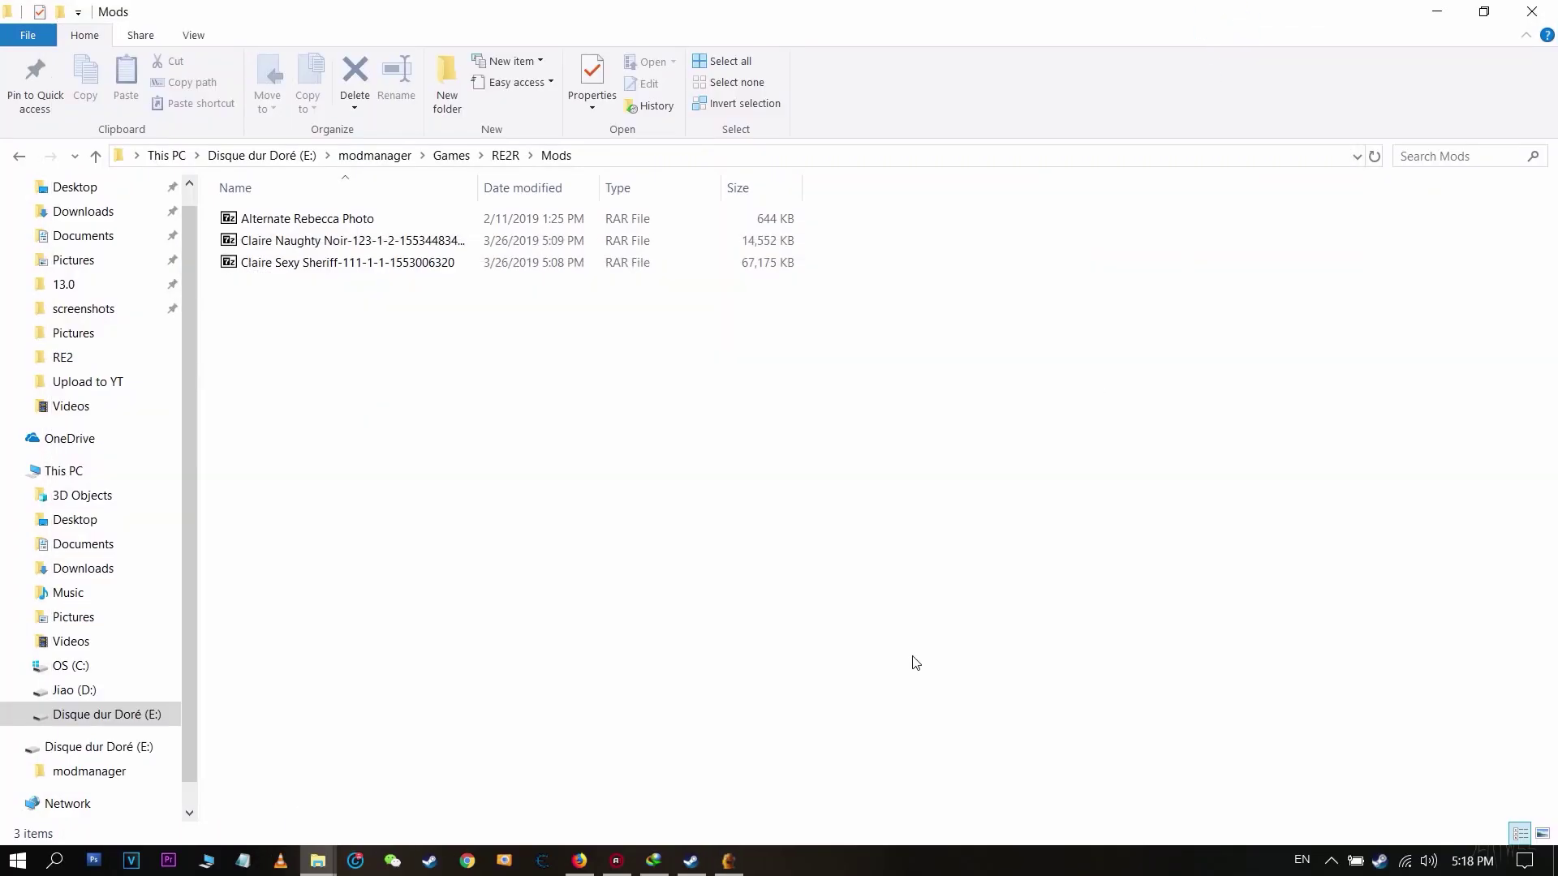
{"action": "left_click", "coordinate": [580, 860]}
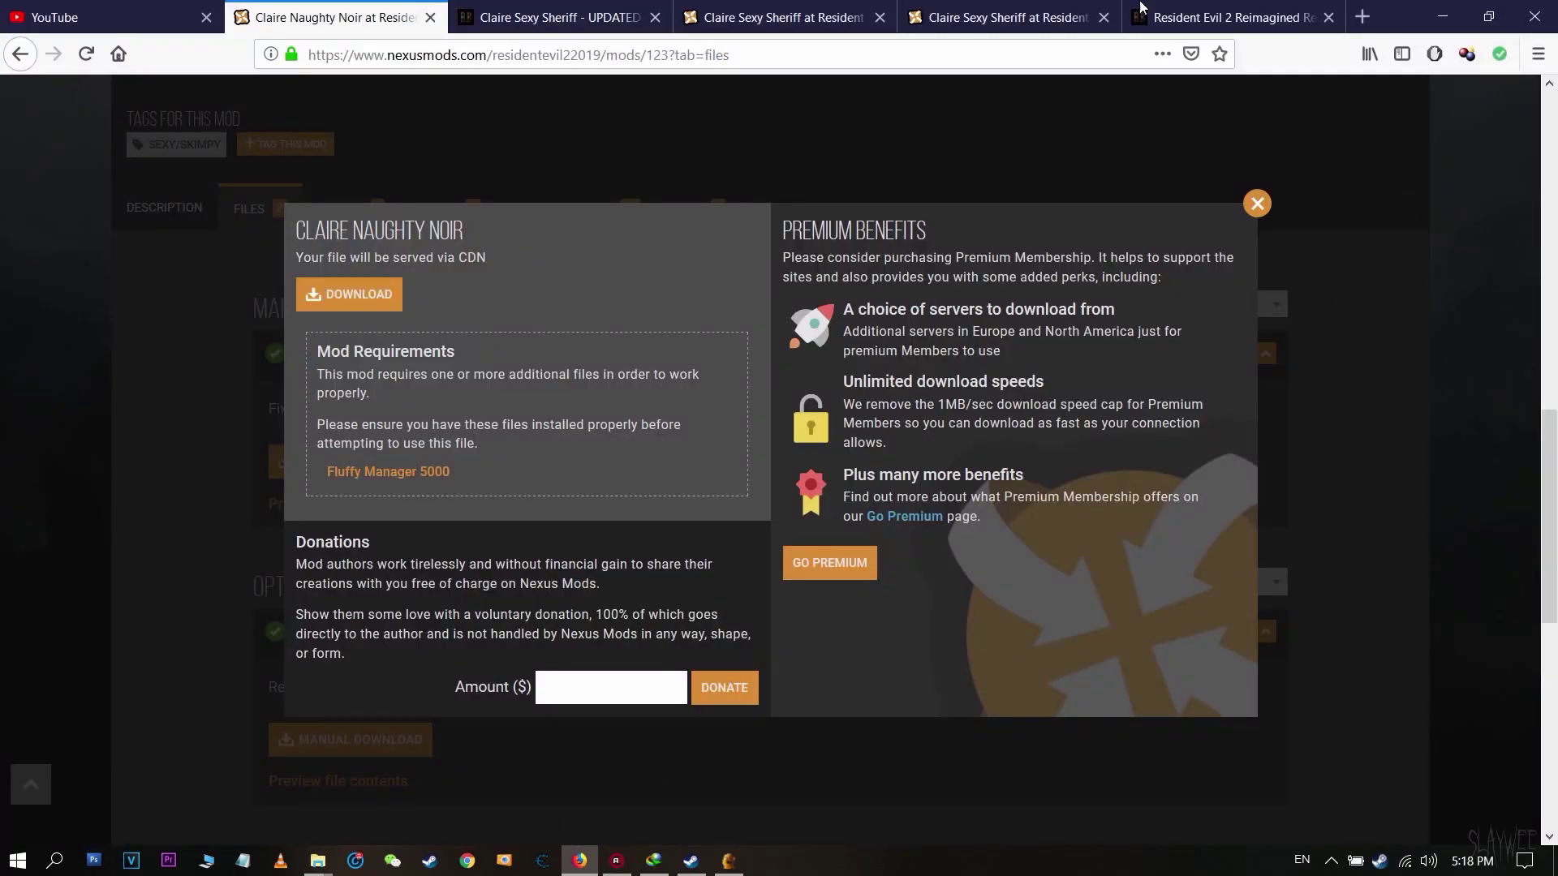
{"action": "left_click", "coordinate": [572, 8]}
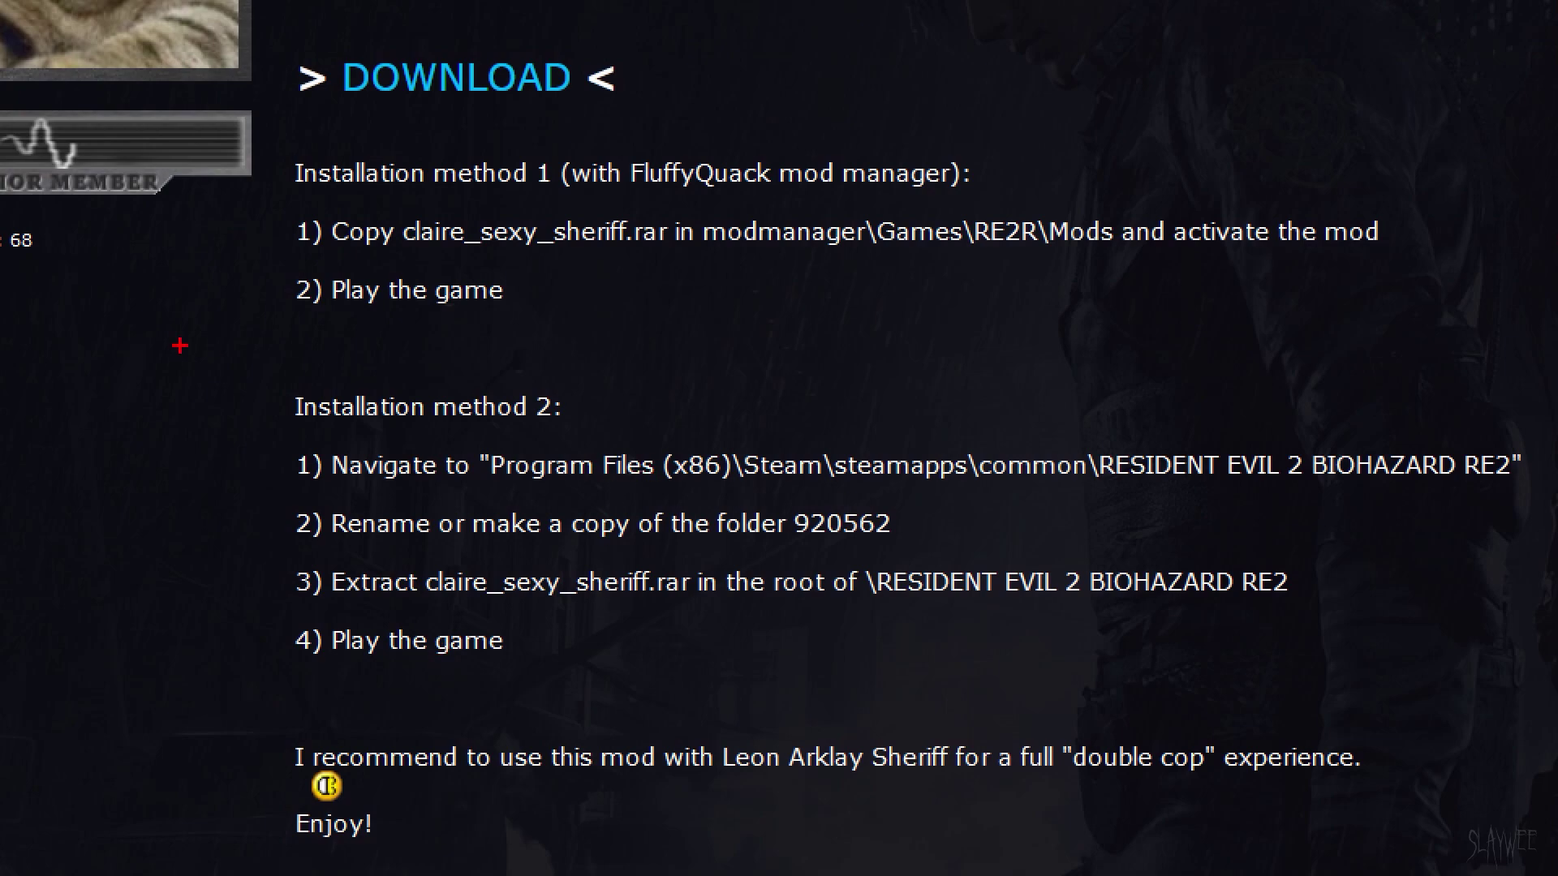
{"action": "left_click_drag", "start_coordinate": [323, 604], "coordinate": [425, 598]}
{"action": "left_click_drag", "start_coordinate": [331, 258], "coordinate": [400, 258]}
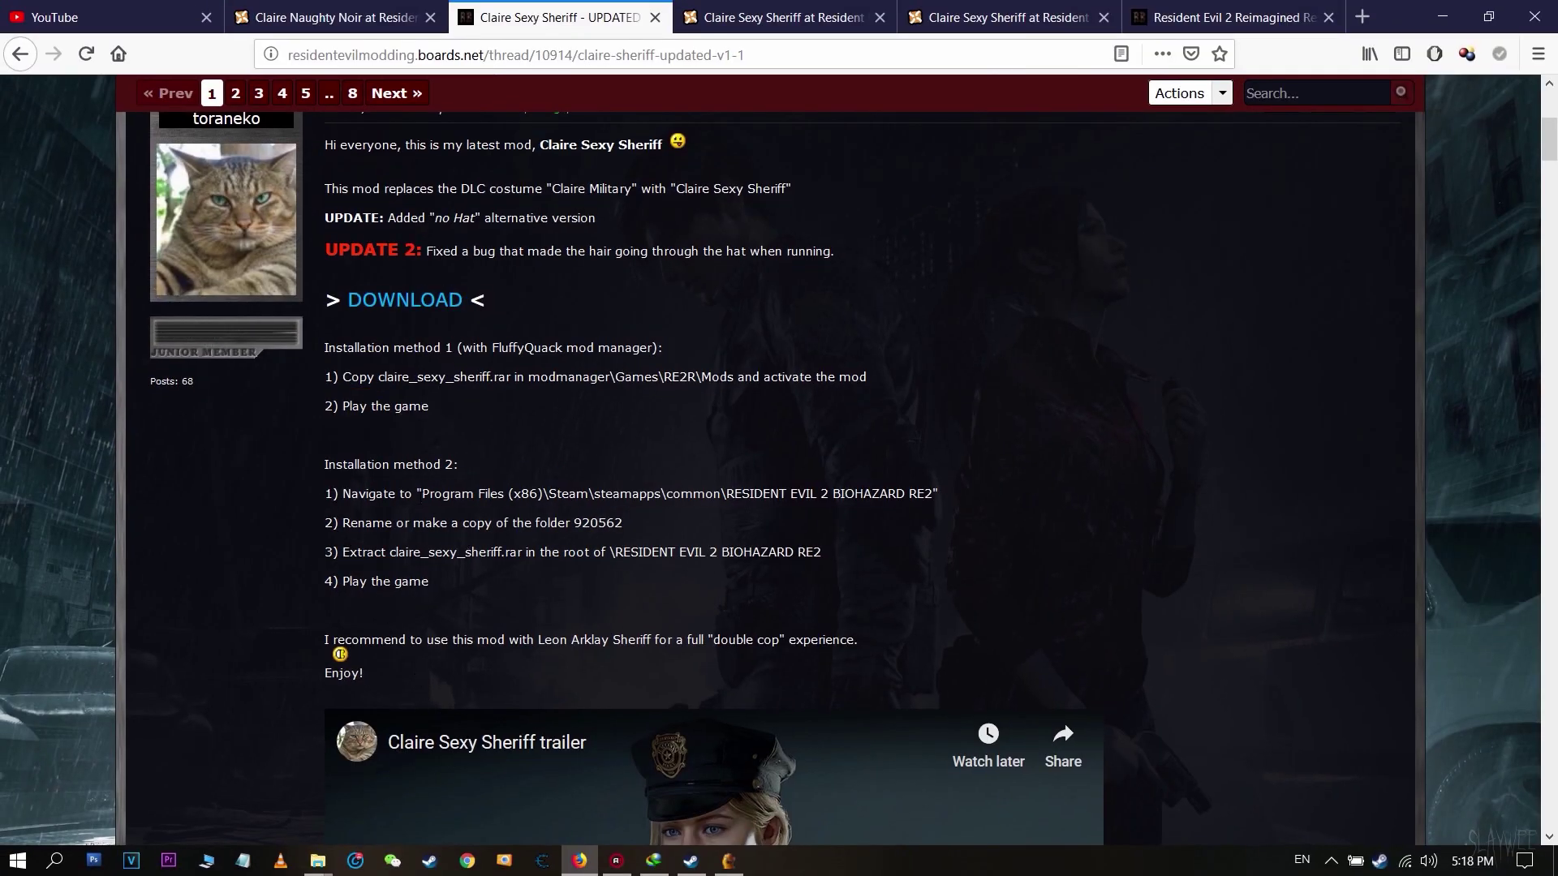
{"action": "left_click_drag", "start_coordinate": [423, 493], "coordinate": [917, 493]}
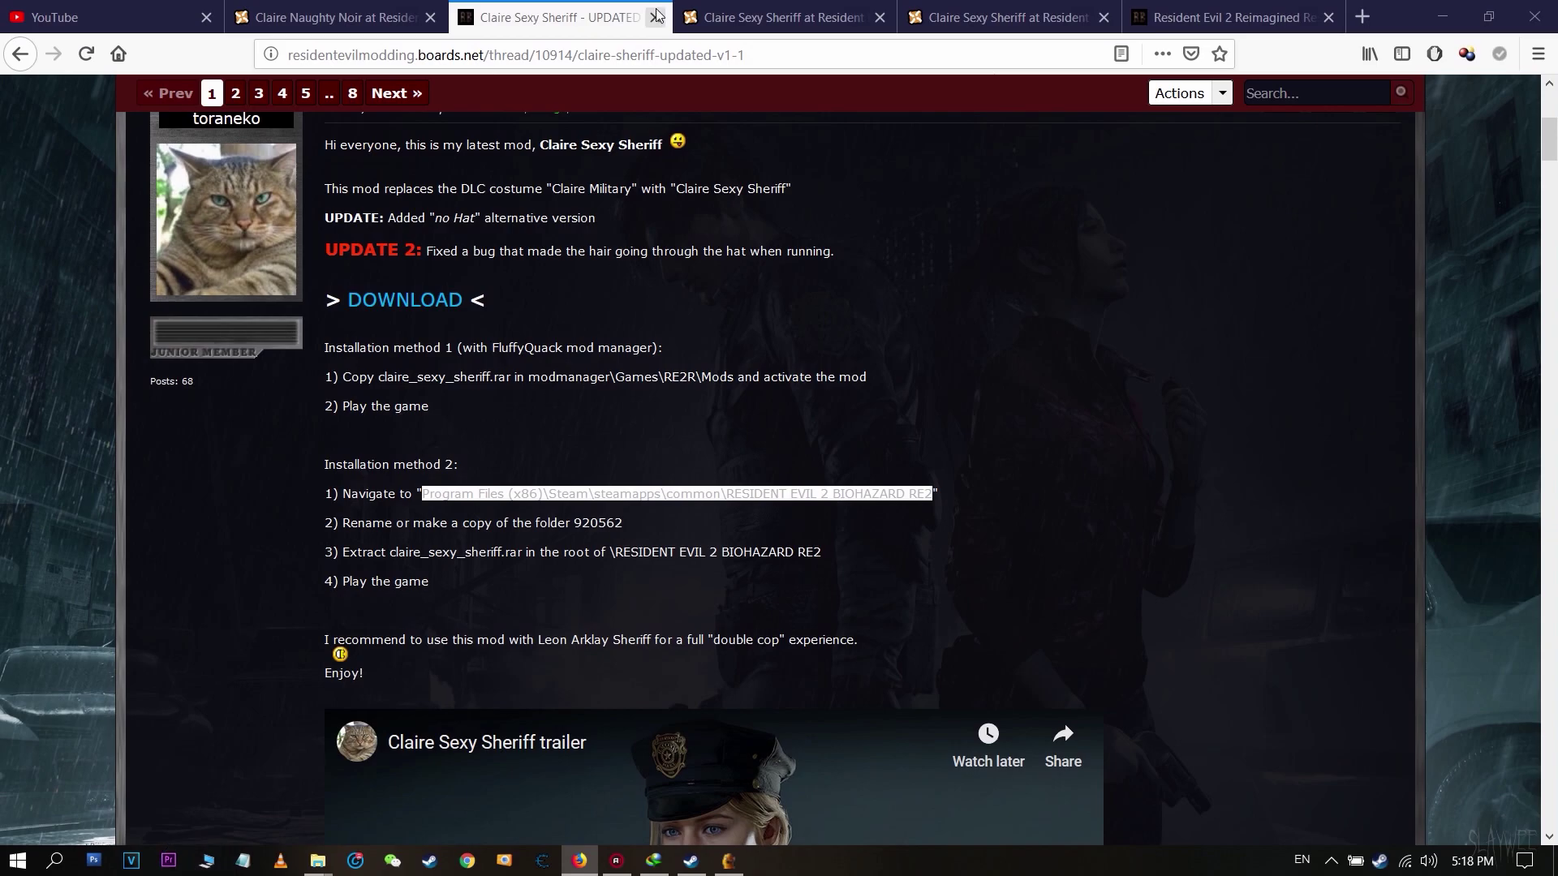
Try to open C:\Program Files (x86)\Steam\steamapps\common\RESIDENT EVIL 2 BIOHAZARD RE2 in a new File Explorer window.
{"action": "key", "text": "super+e"}
{"action": "left_click", "coordinate": [545, 154]}
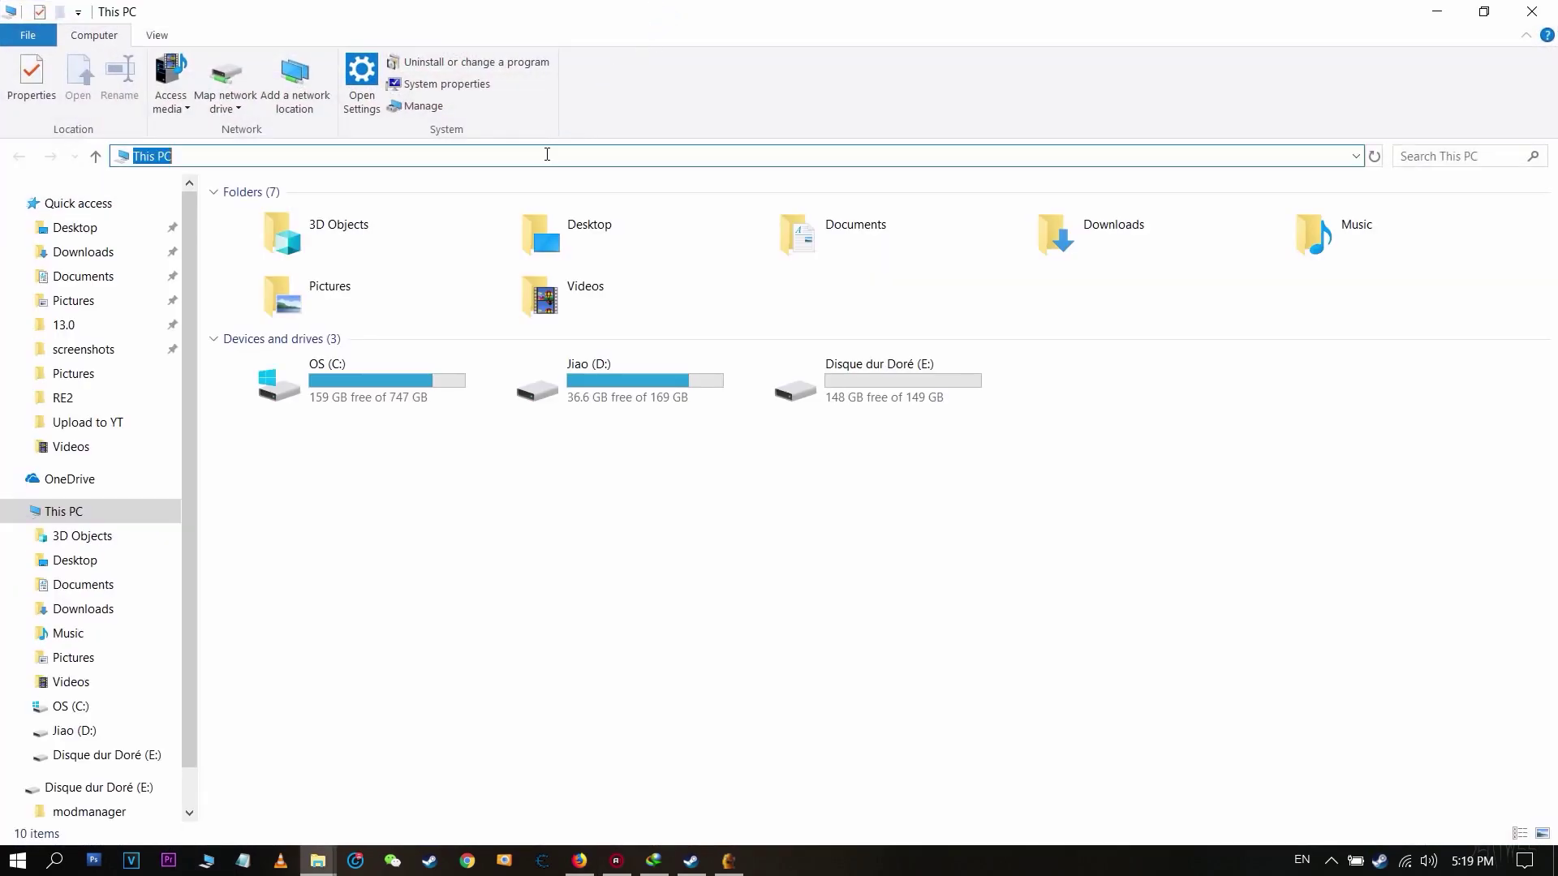
{"action": "type", "text": "Program Files (x86)\\\\Steam\\\\steamapps\\\\common\\\\RESIDENT EVIL 2 BIOHAZARD RE2"}
{"action": "type", "text": "C:"}
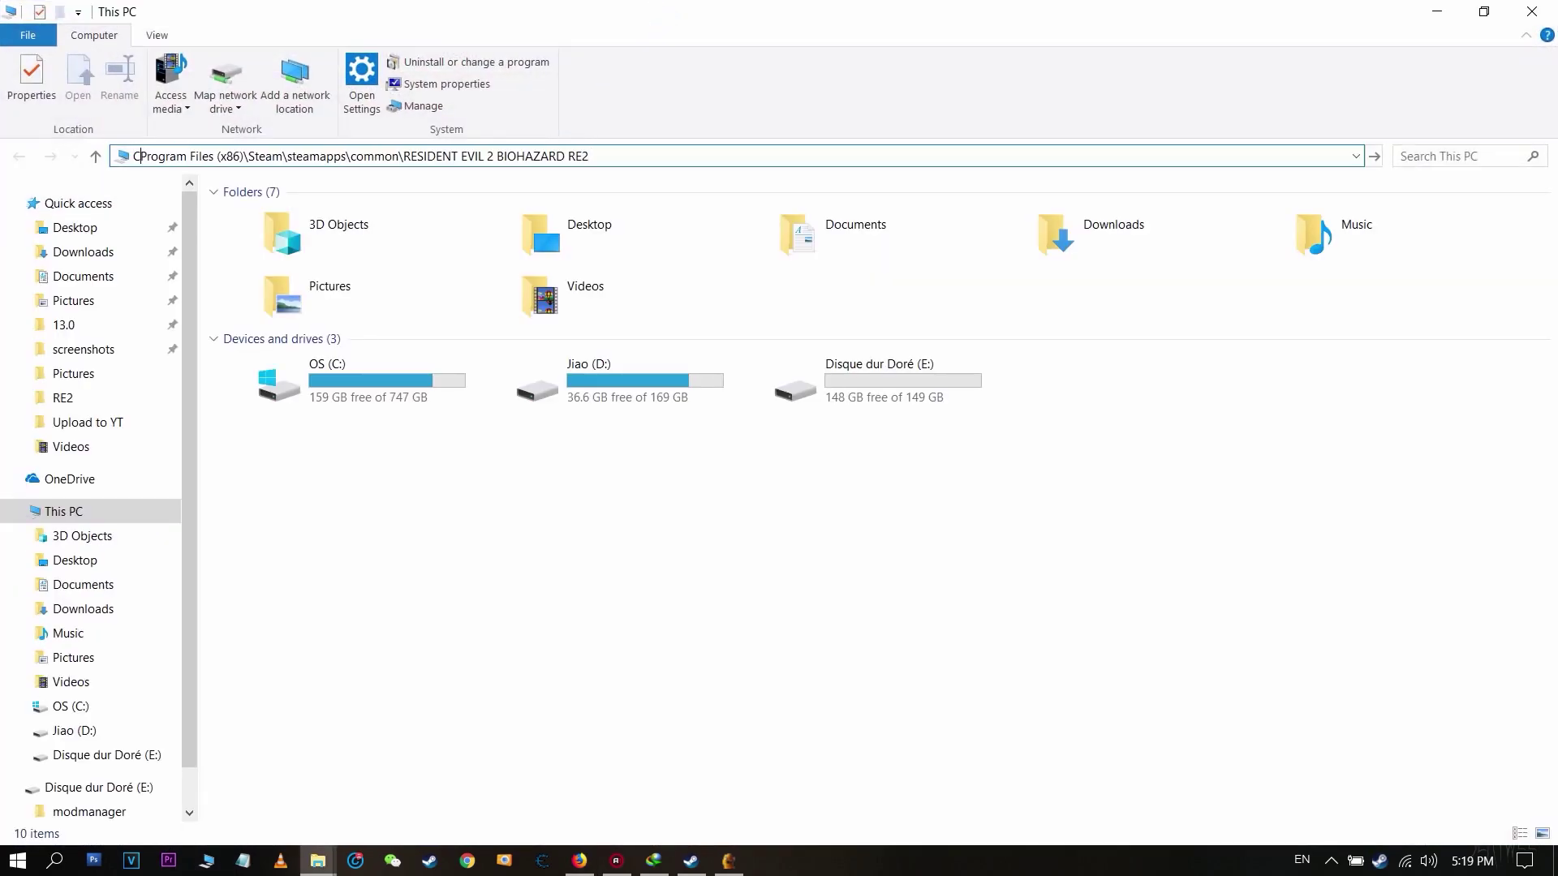
{"action": "type", "text": "\\"}
{"action": "key", "text": "ctrl+a"}
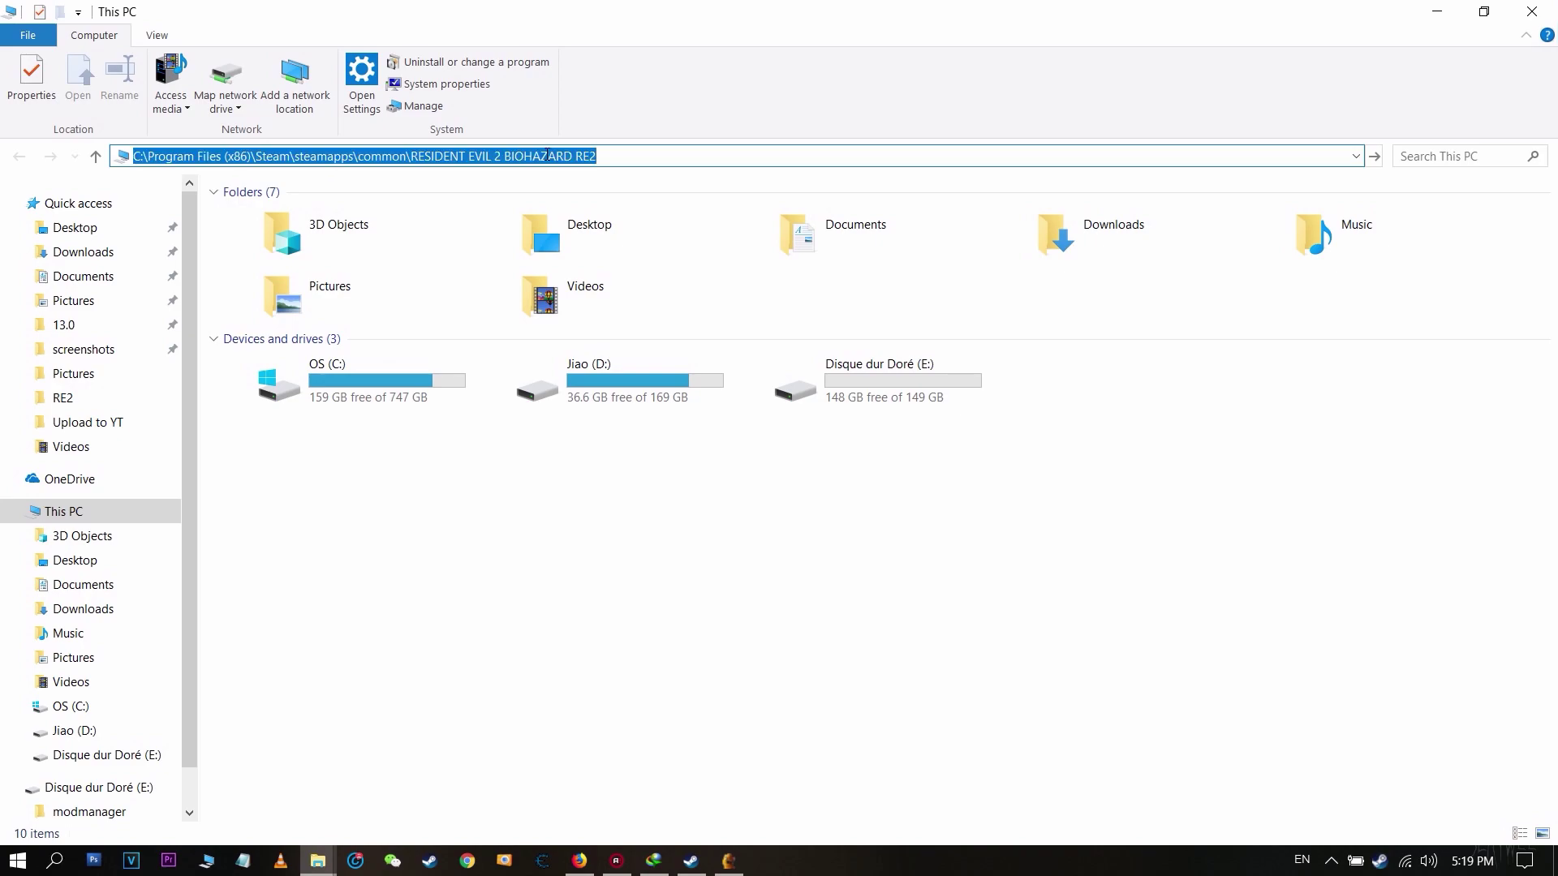
{"action": "key", "text": "Return"}
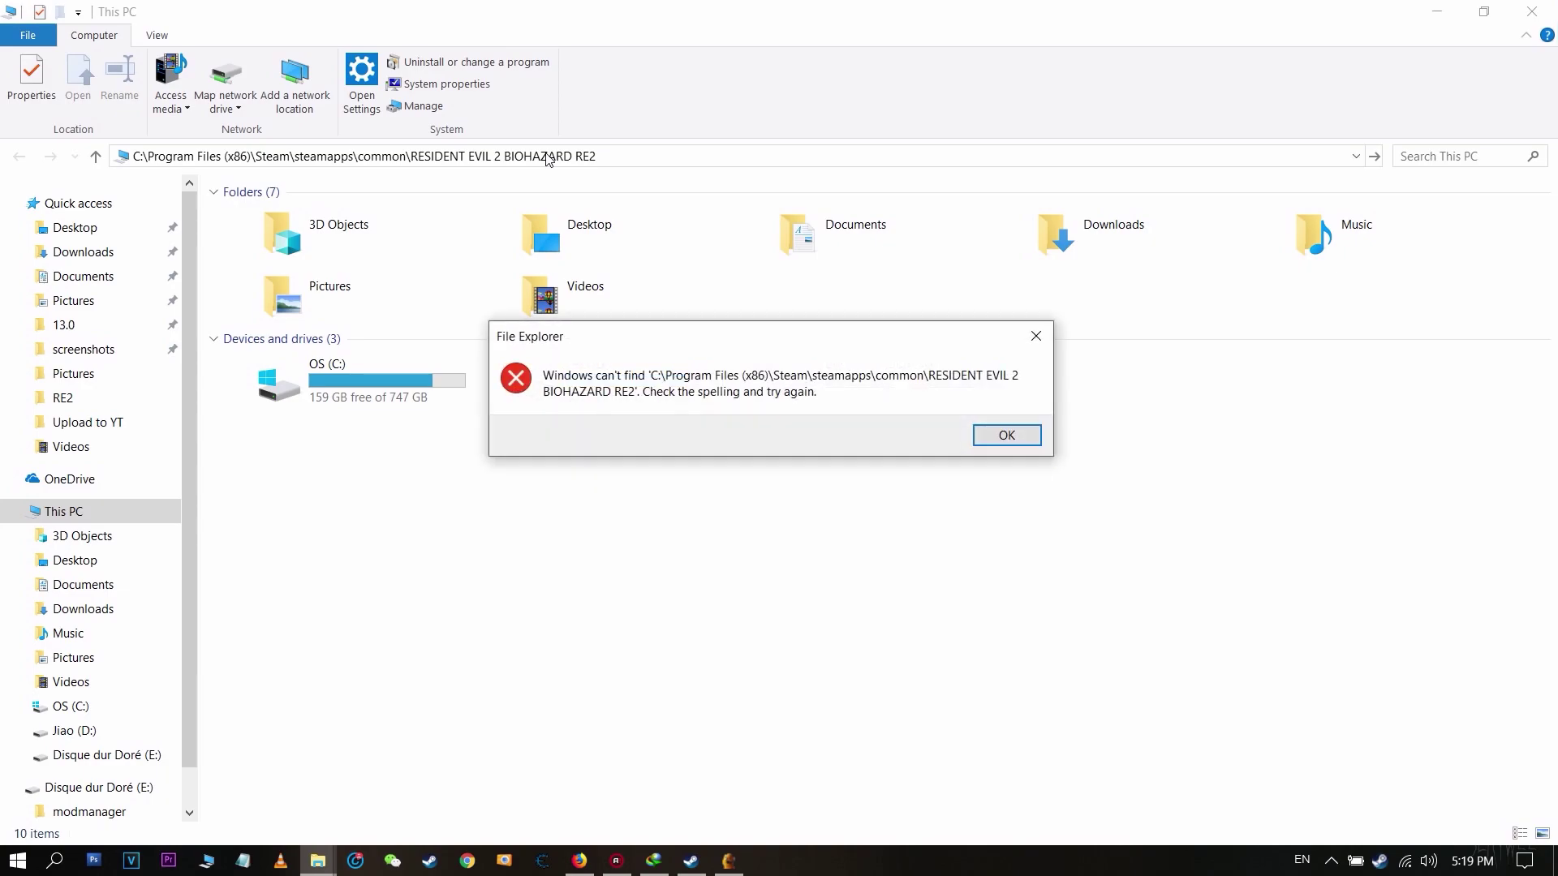
{"action": "key", "text": "Return"}
Shorten the path to C:\Program Files (x86)\Steam\steamapps\common\ and open the RESIDENT EVIL 2 BIOHAZARD RE2 folder from there.
{"action": "left_click", "coordinate": [547, 154]}
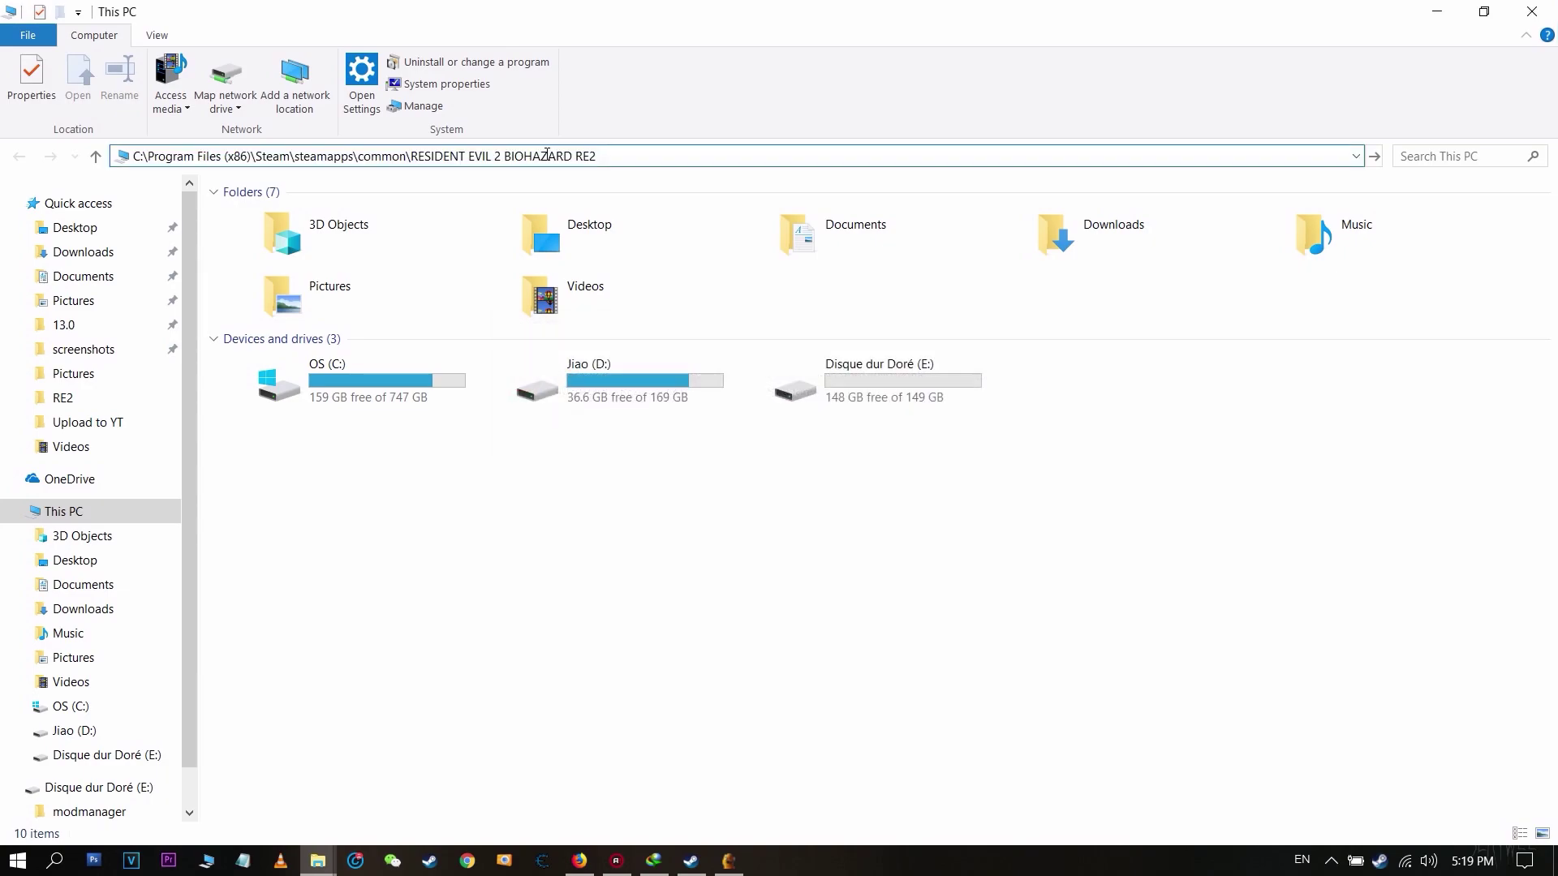
{"action": "key", "text": "BackSpace"}
{"action": "key", "text": "BackSpace"}
{"action": "key", "text": "BackSpace"}
{"action": "key", "text": "BackSpace"}
{"action": "key", "text": "BackSpace"}
{"action": "key", "text": "BackSpace"}
{"action": "key", "text": "BackSpace"}
{"action": "key", "text": "BackSpace"}
{"action": "key", "text": "BackSpace"}
{"action": "key", "text": "BackSpace"}
{"action": "key", "text": "BackSpace"}
{"action": "key", "text": "BackSpace"}
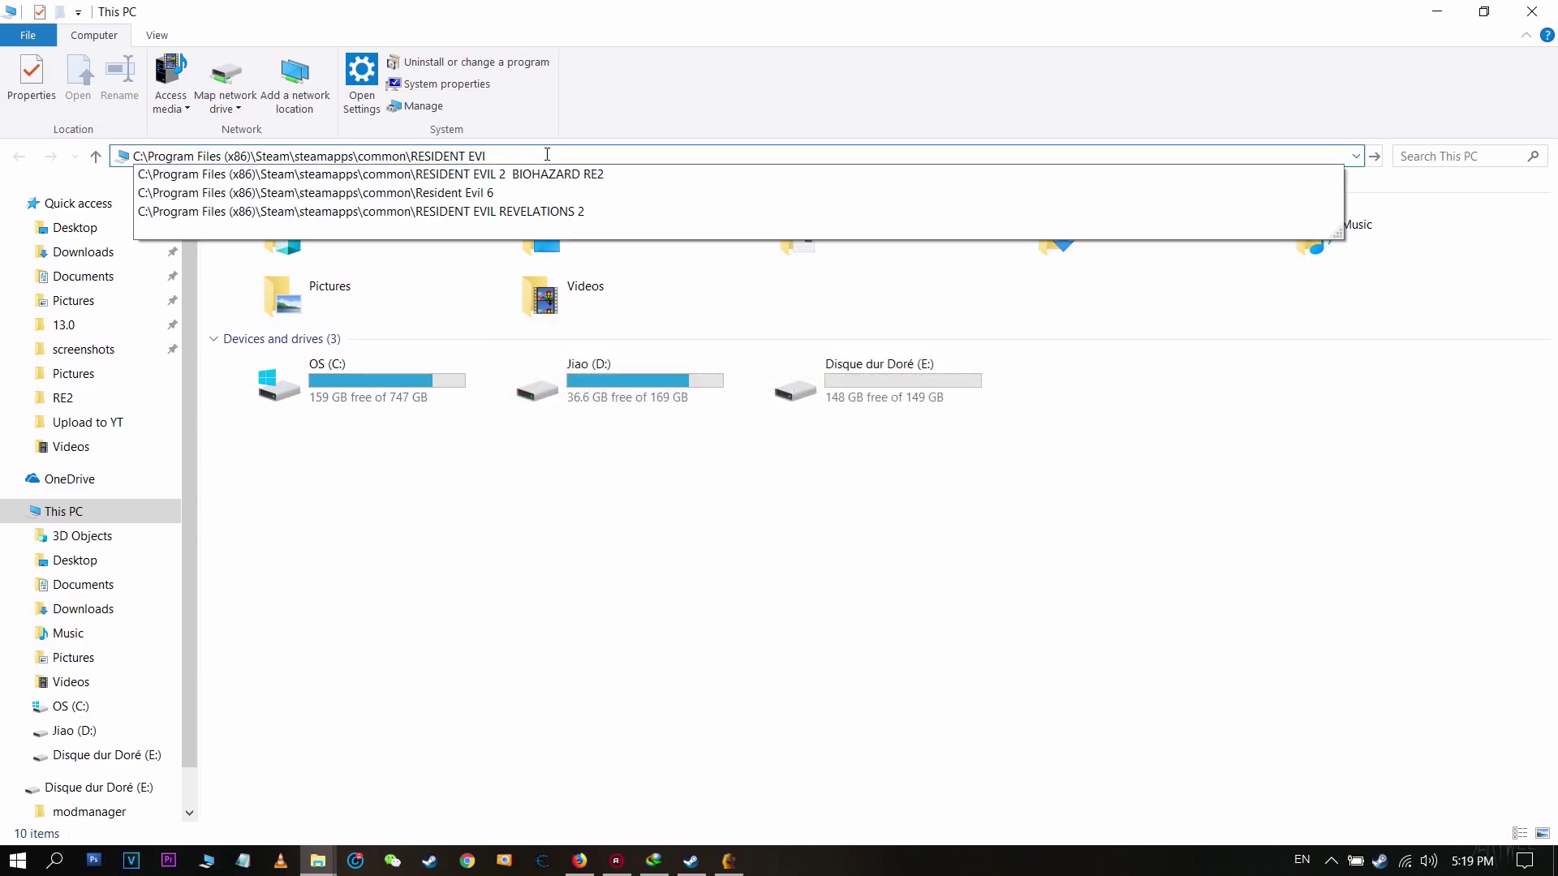
{"action": "key", "text": "BackSpace"}
{"action": "key", "text": "BackSpace"}
{"action": "key", "text": "Return"}
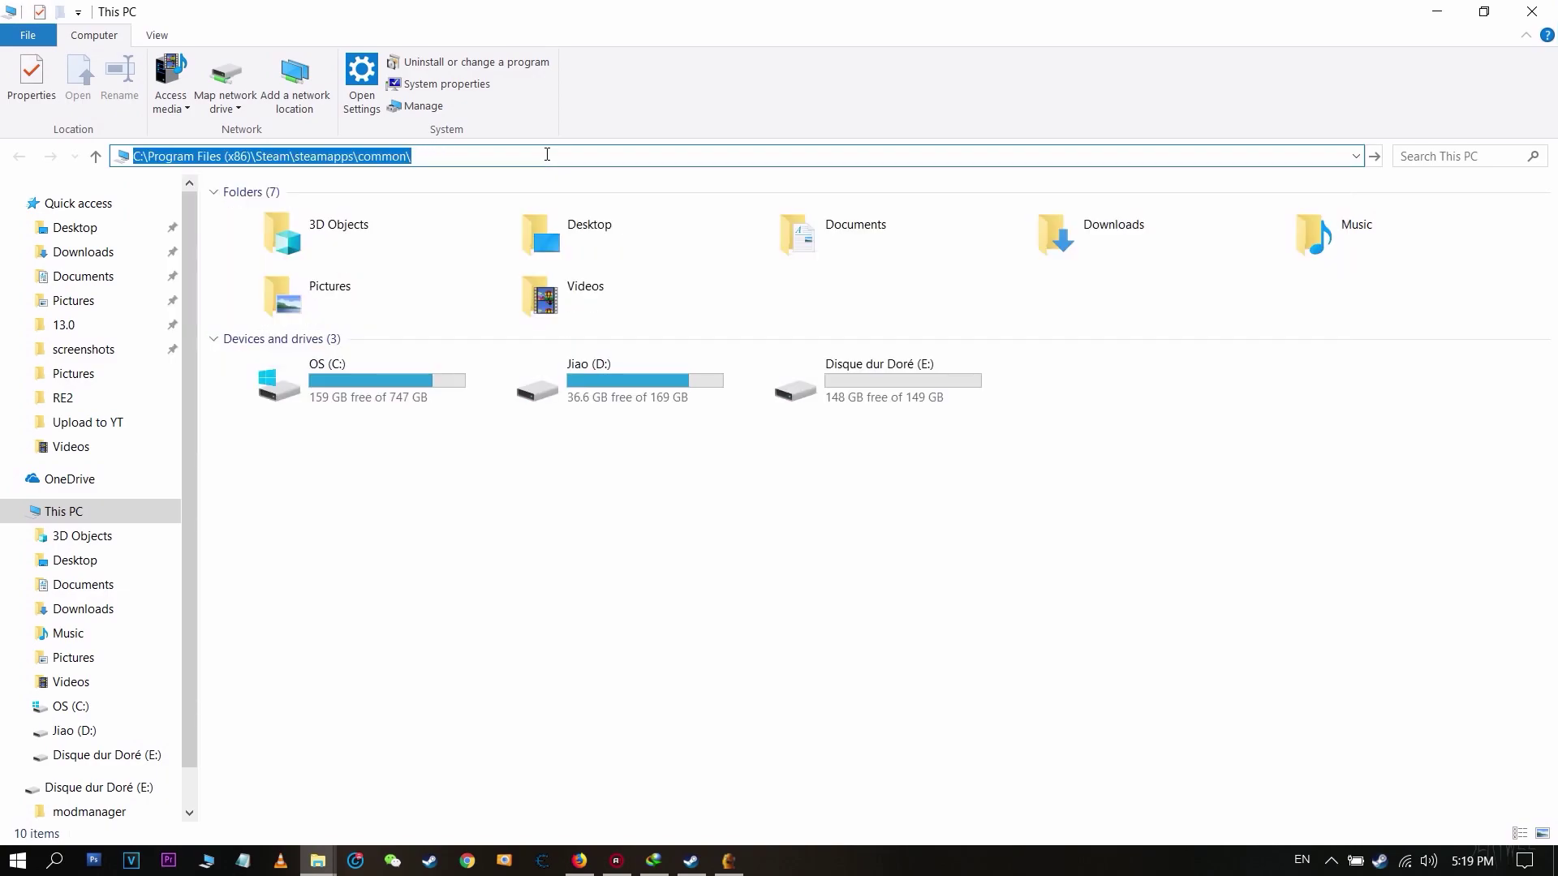
{"action": "double_click", "coordinate": [362, 375]}
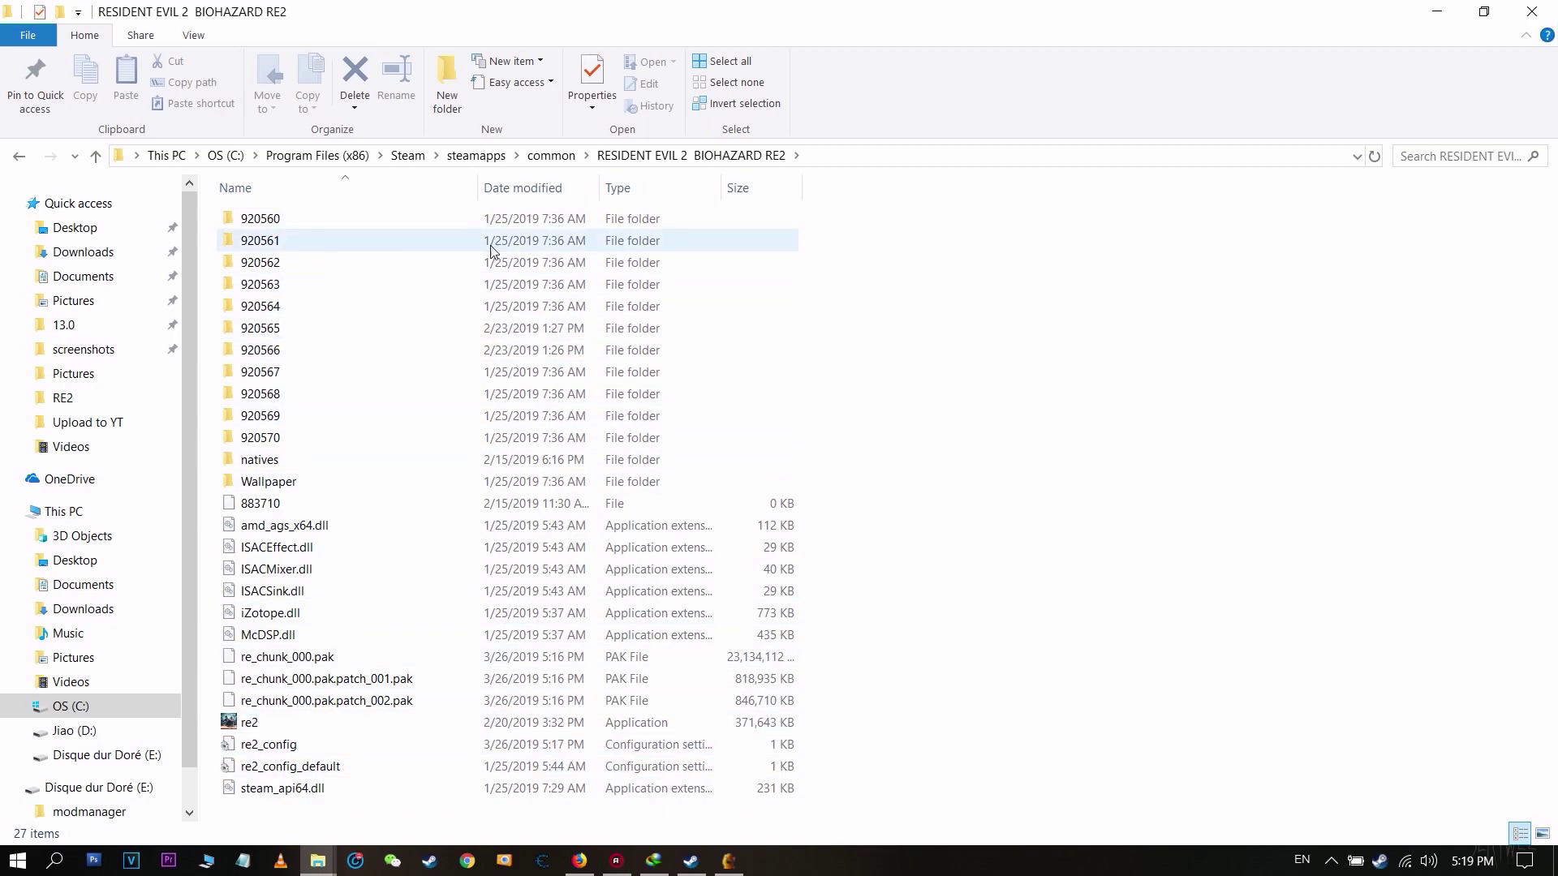
Check the folder number in the thread's installation method 2 and open folder 920562 in the game directory.
{"action": "left_click", "coordinate": [581, 863]}
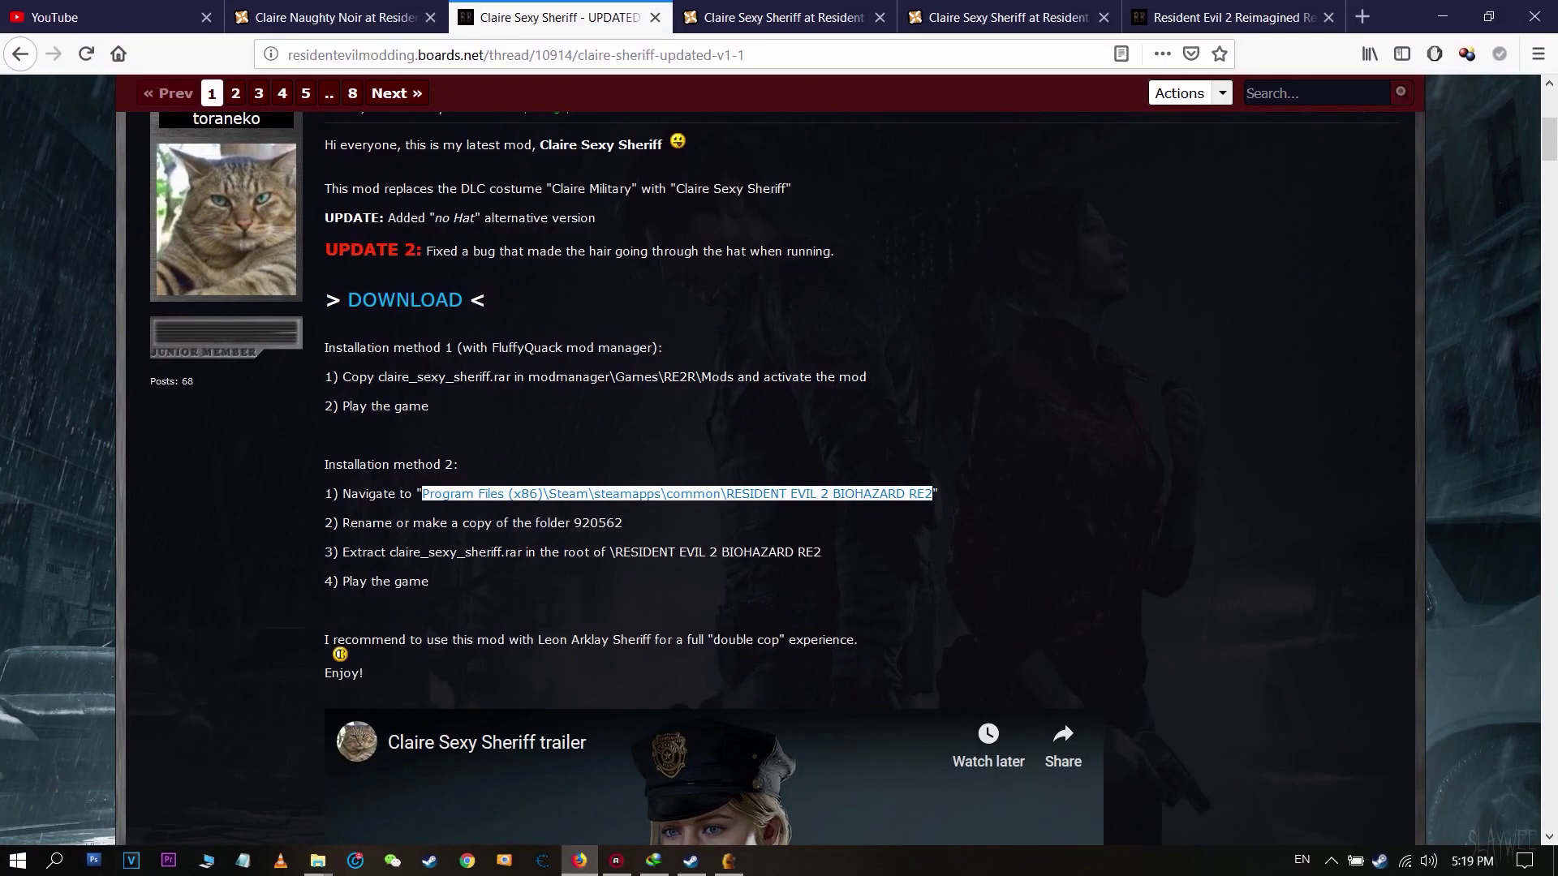
{"action": "double_click", "coordinate": [597, 523]}
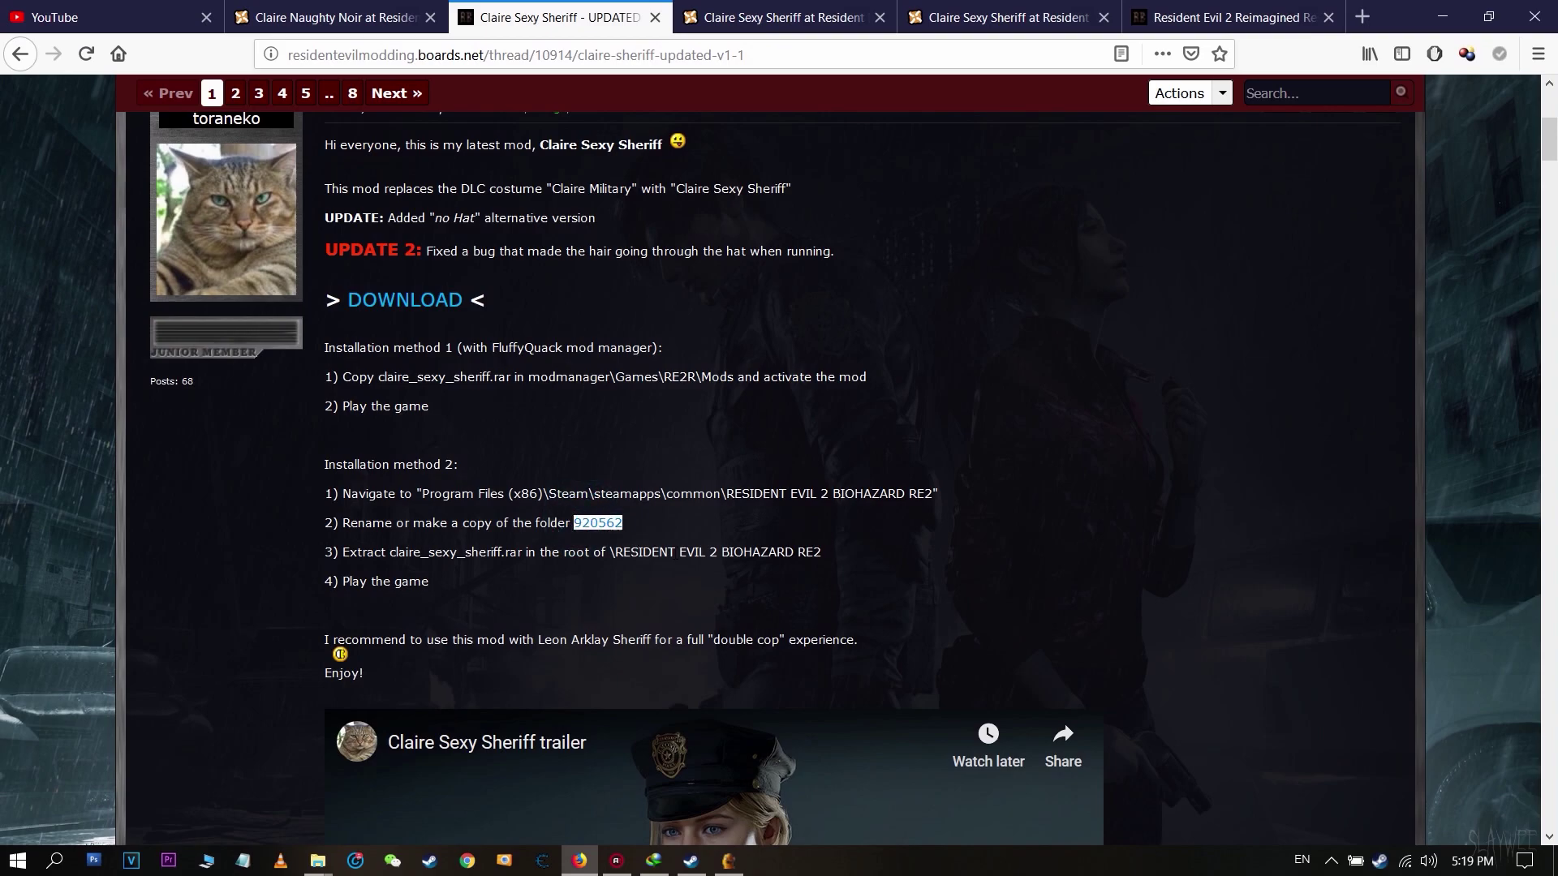
{"action": "left_click", "coordinate": [579, 860]}
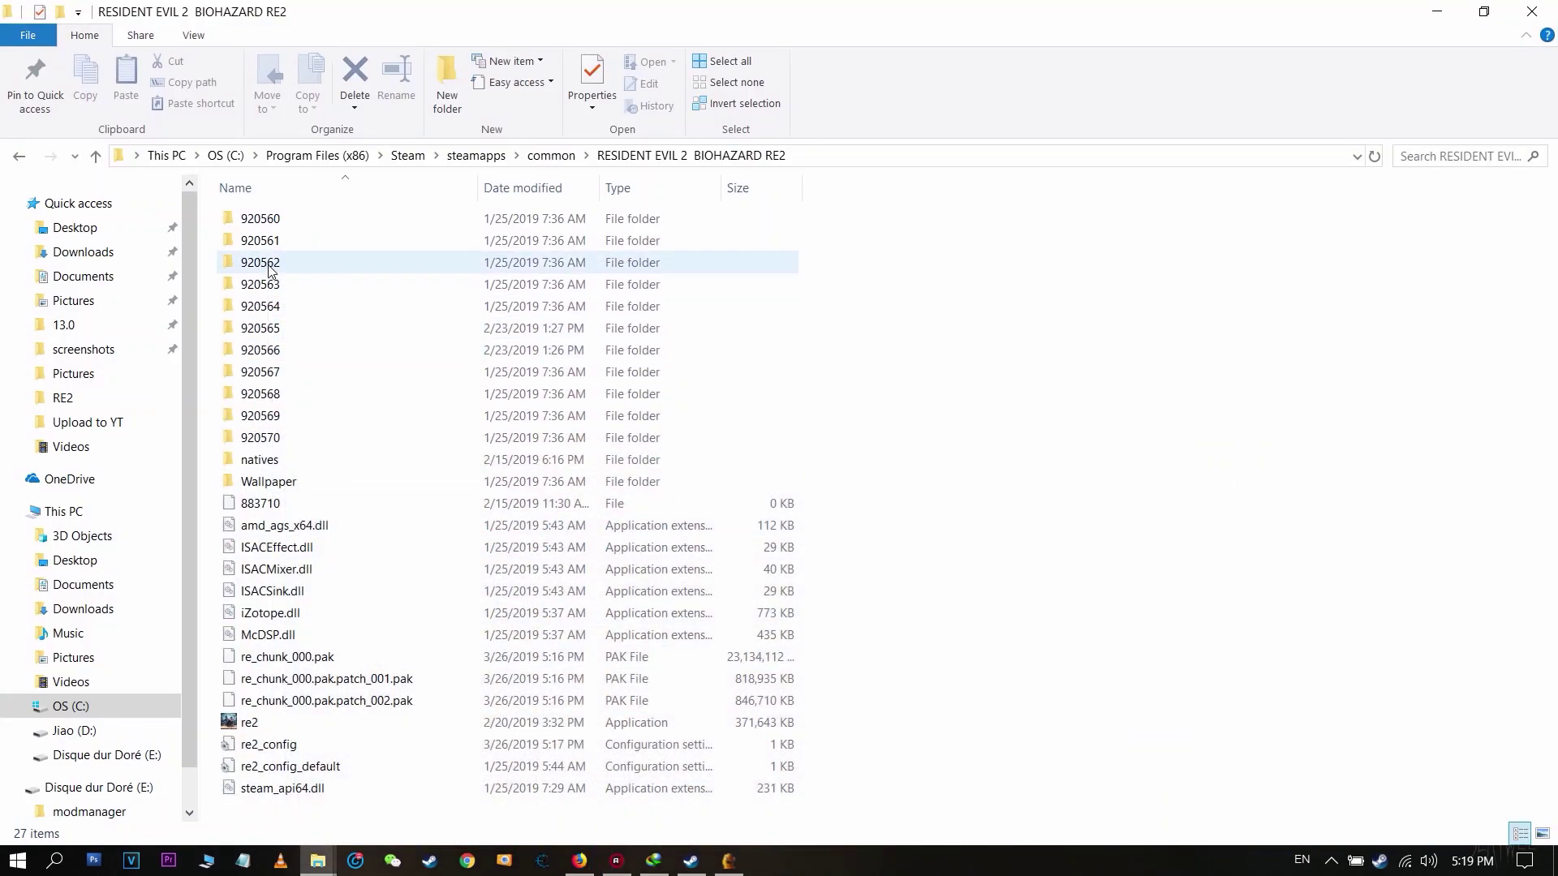
{"action": "double_click", "coordinate": [261, 263]}
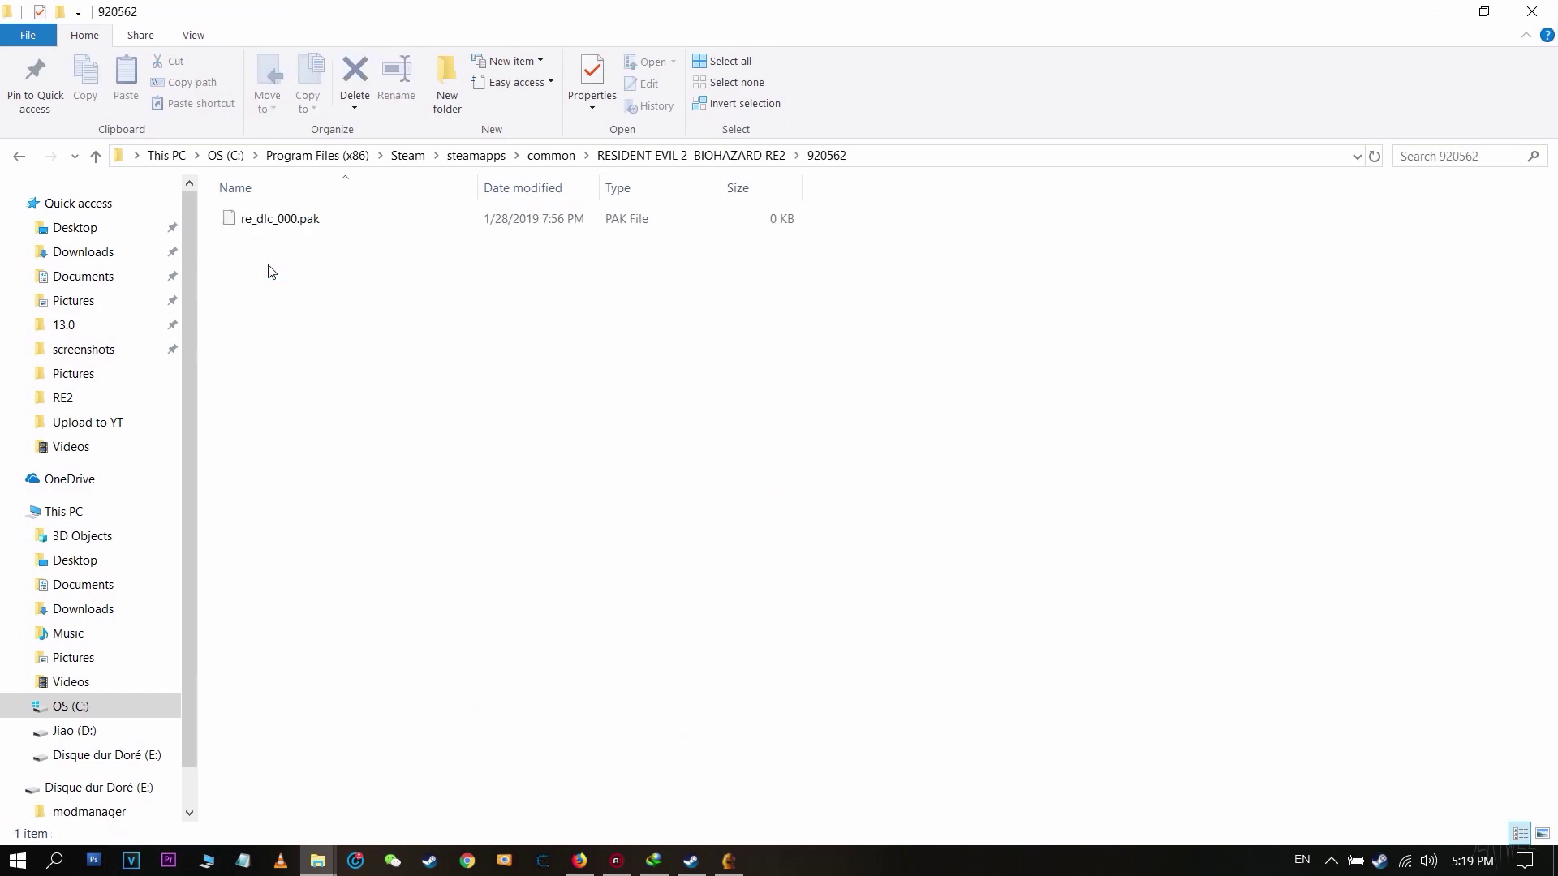
{"action": "left_click", "coordinate": [289, 218]}
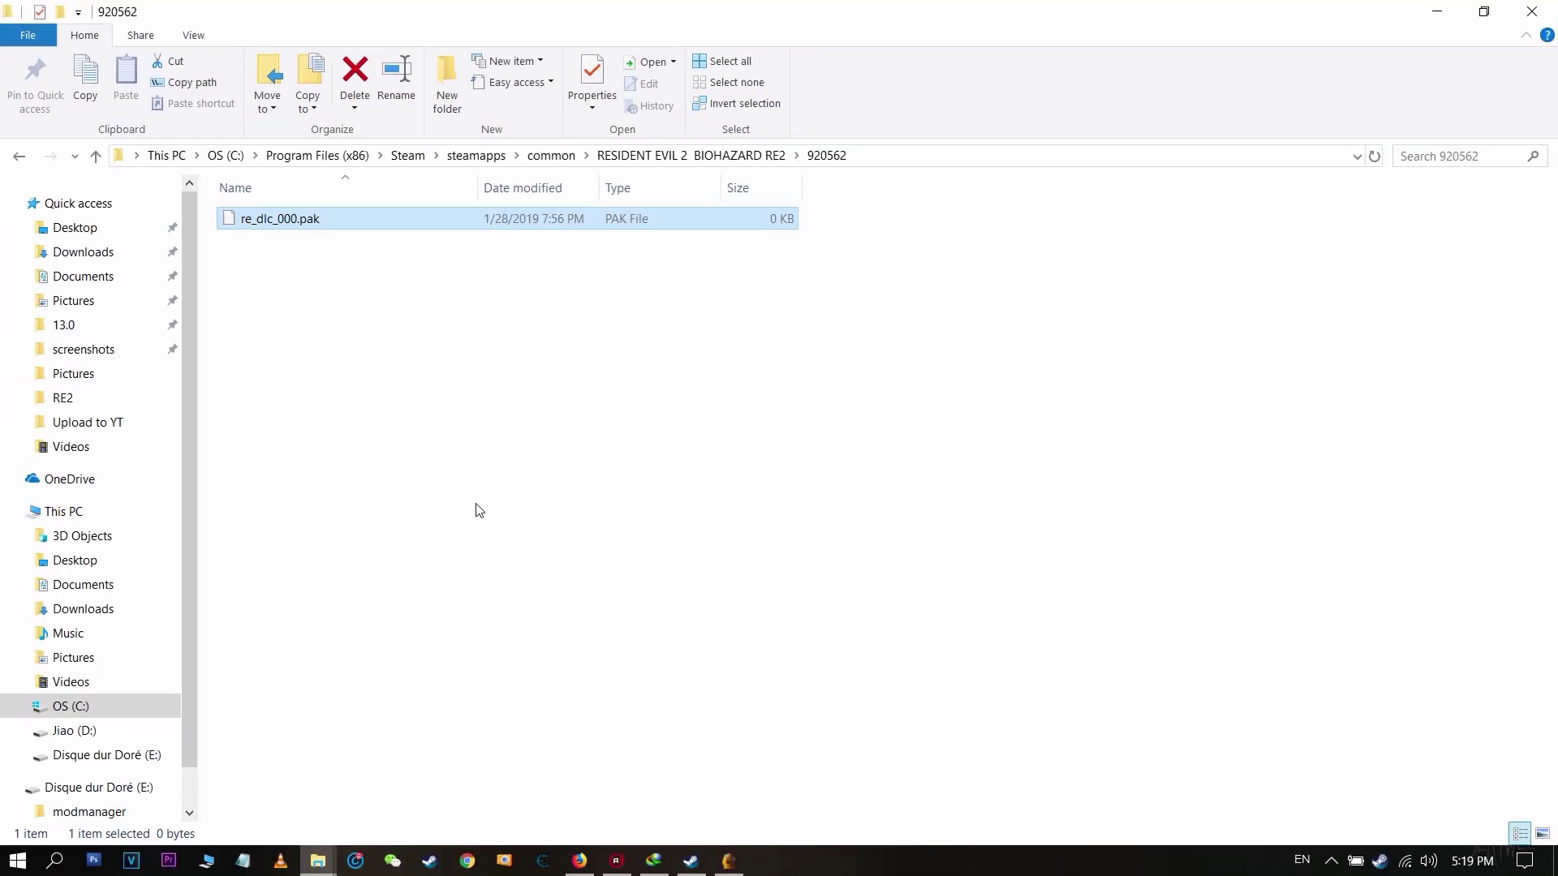
{"action": "left_click", "coordinate": [463, 304]}
{"action": "left_click", "coordinate": [317, 860]}
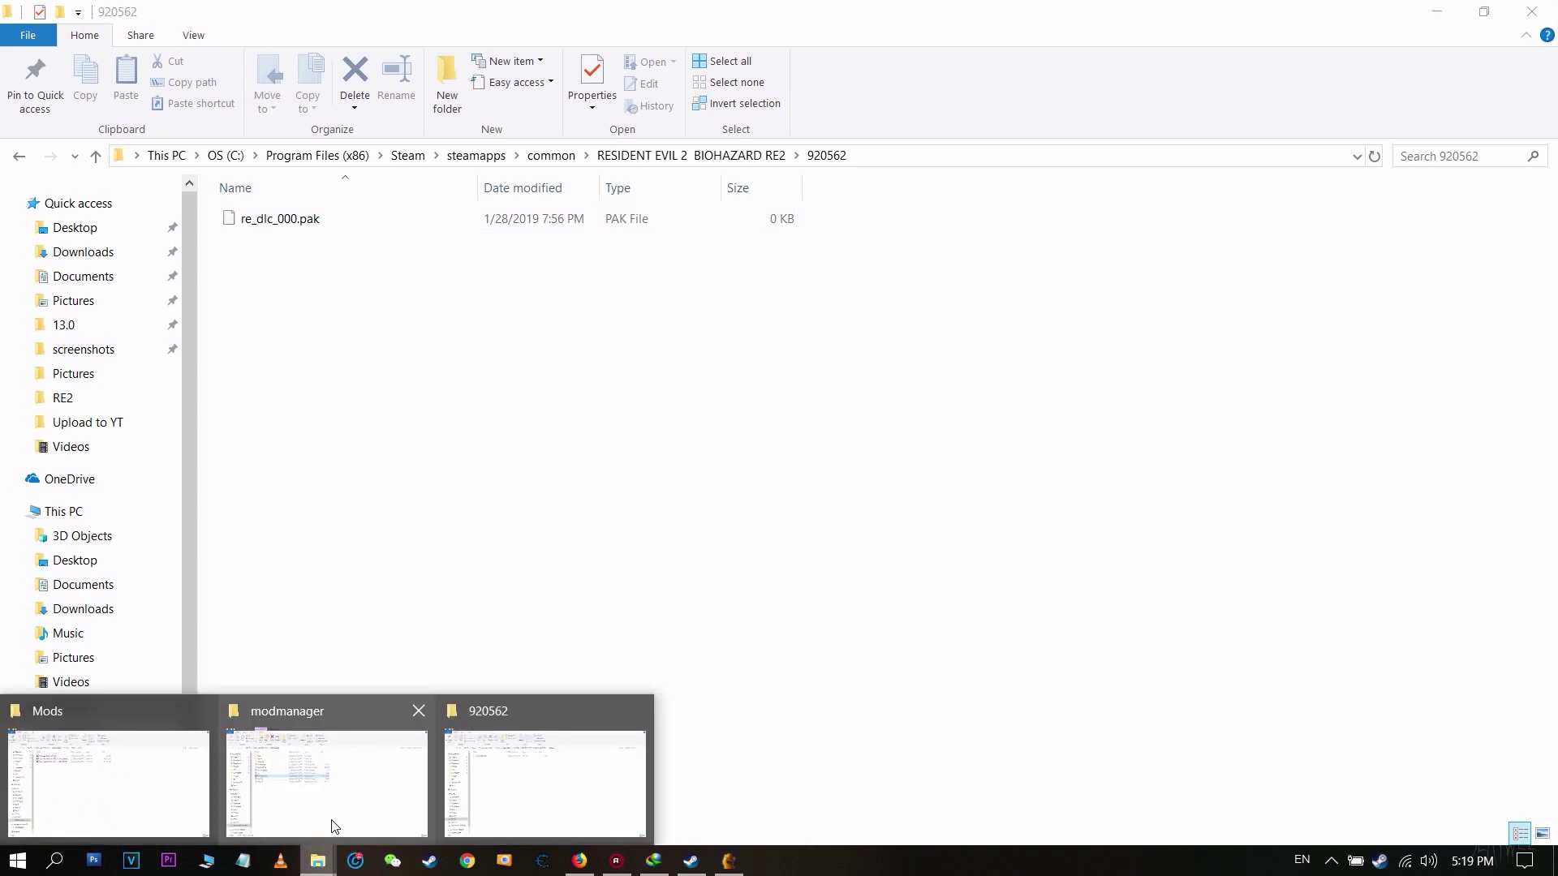
{"action": "left_click", "coordinate": [336, 822]}
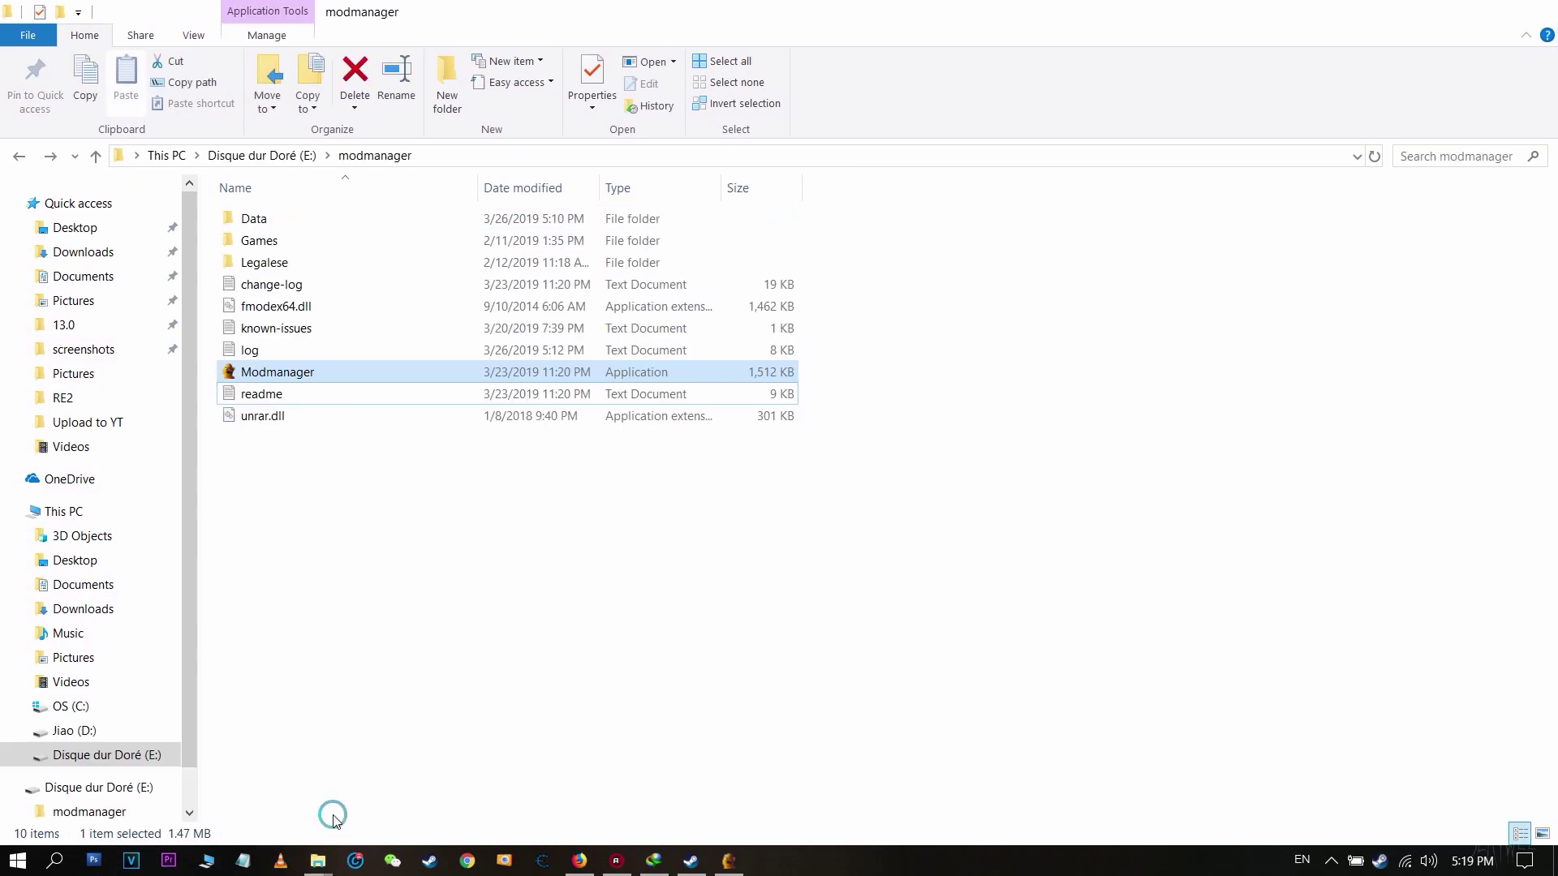
{"action": "double_click", "coordinate": [268, 240]}
{"action": "double_click", "coordinate": [274, 242]}
{"action": "double_click", "coordinate": [274, 243]}
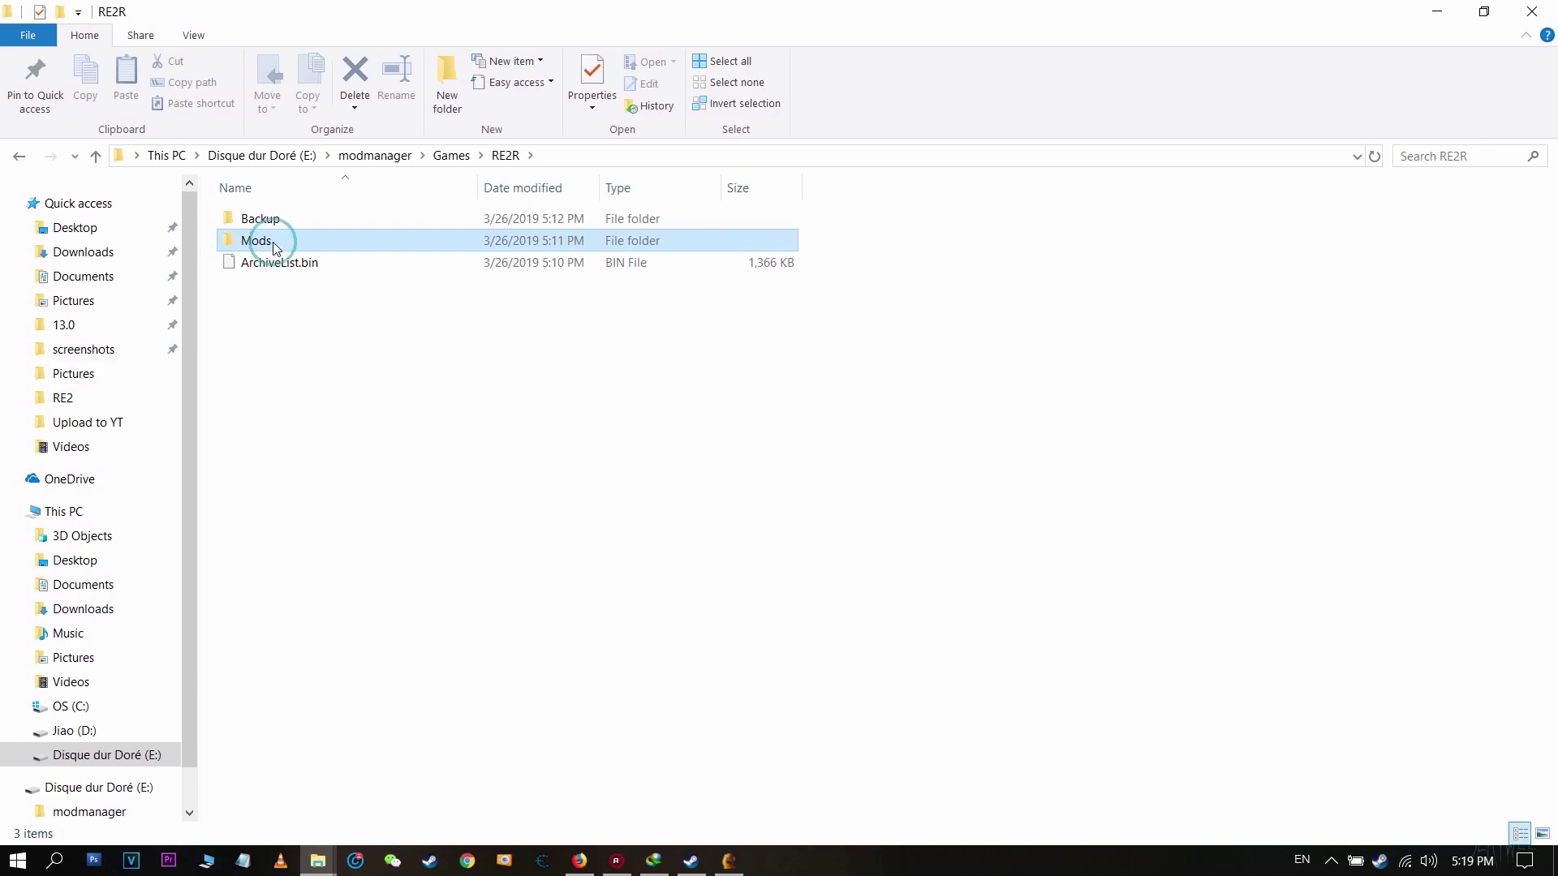
{"action": "left_click", "coordinate": [382, 263]}
{"action": "key", "text": "ctrl+c"}
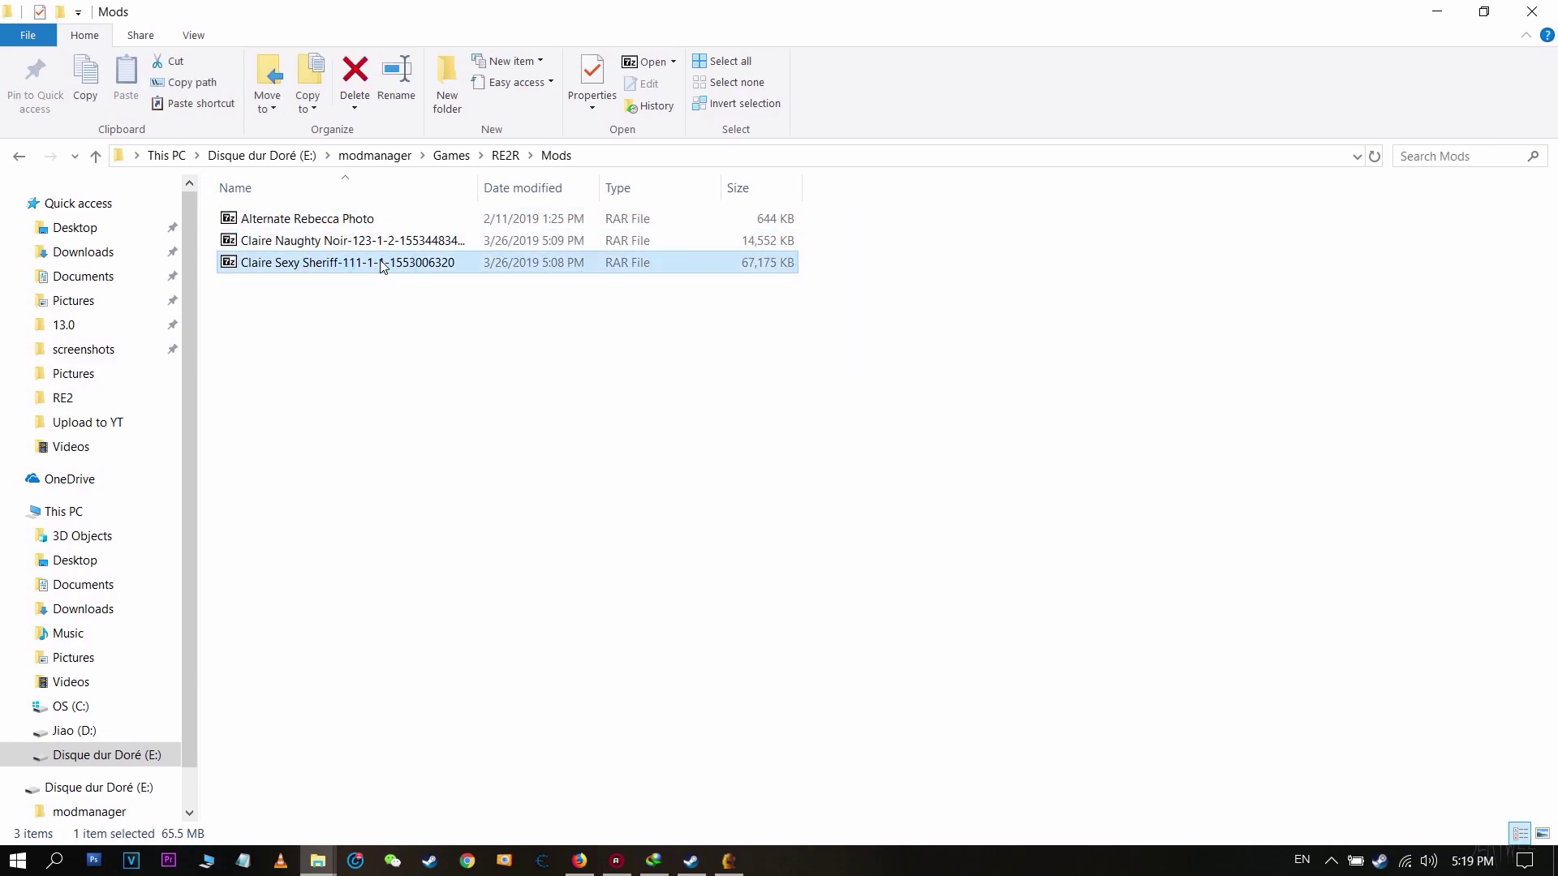
Paste the Claire Sexy Sheriff archive into the game's 920562 folder.
{"action": "left_click", "coordinate": [319, 858]}
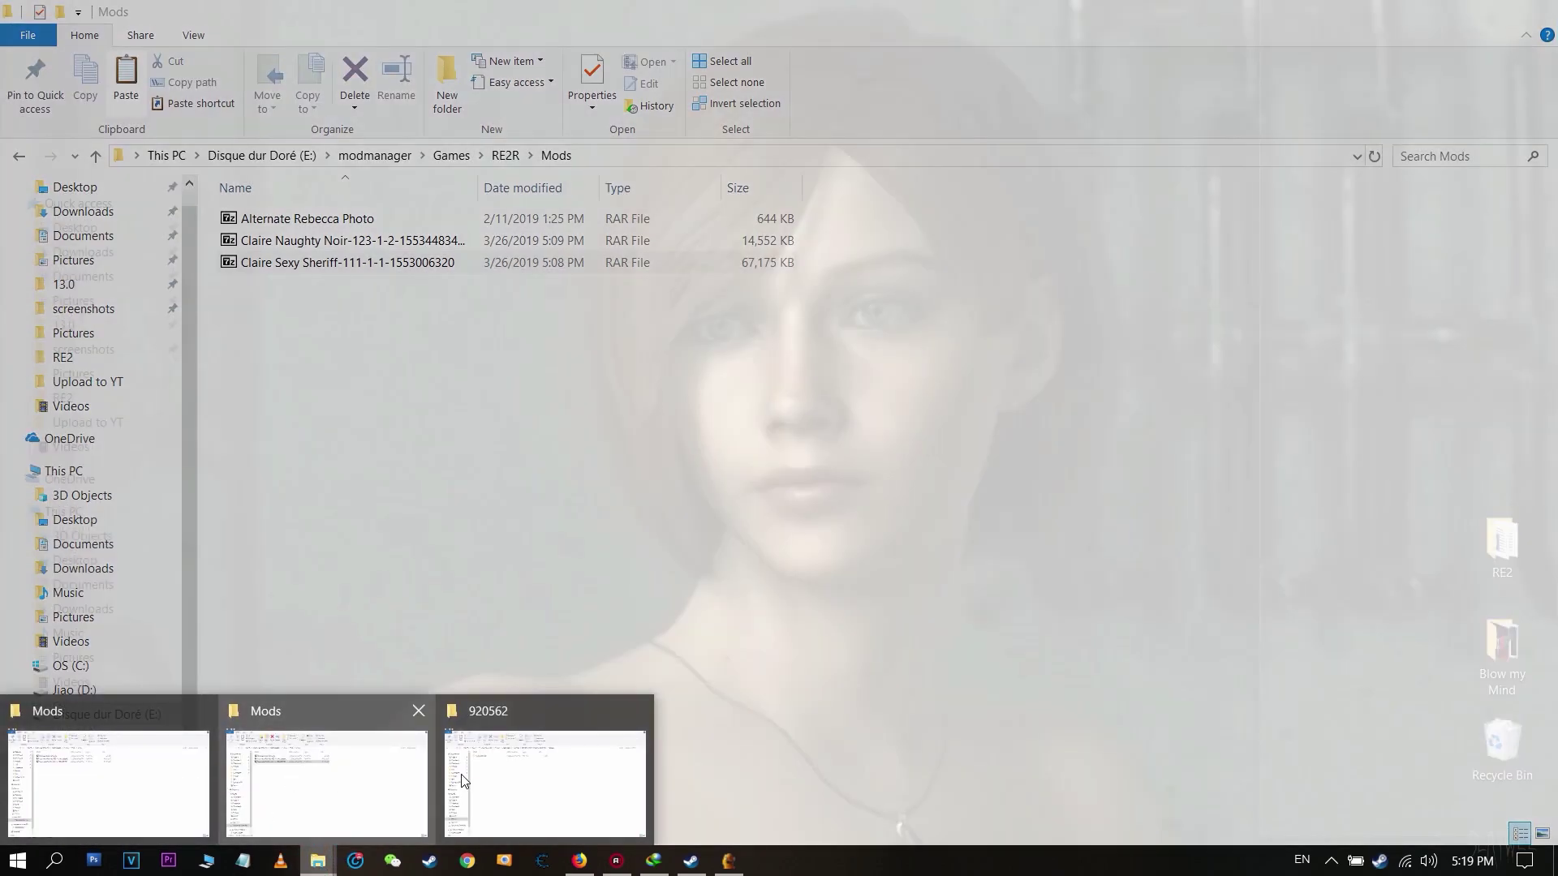
{"action": "left_click", "coordinate": [532, 747]}
{"action": "right_click", "coordinate": [431, 379]}
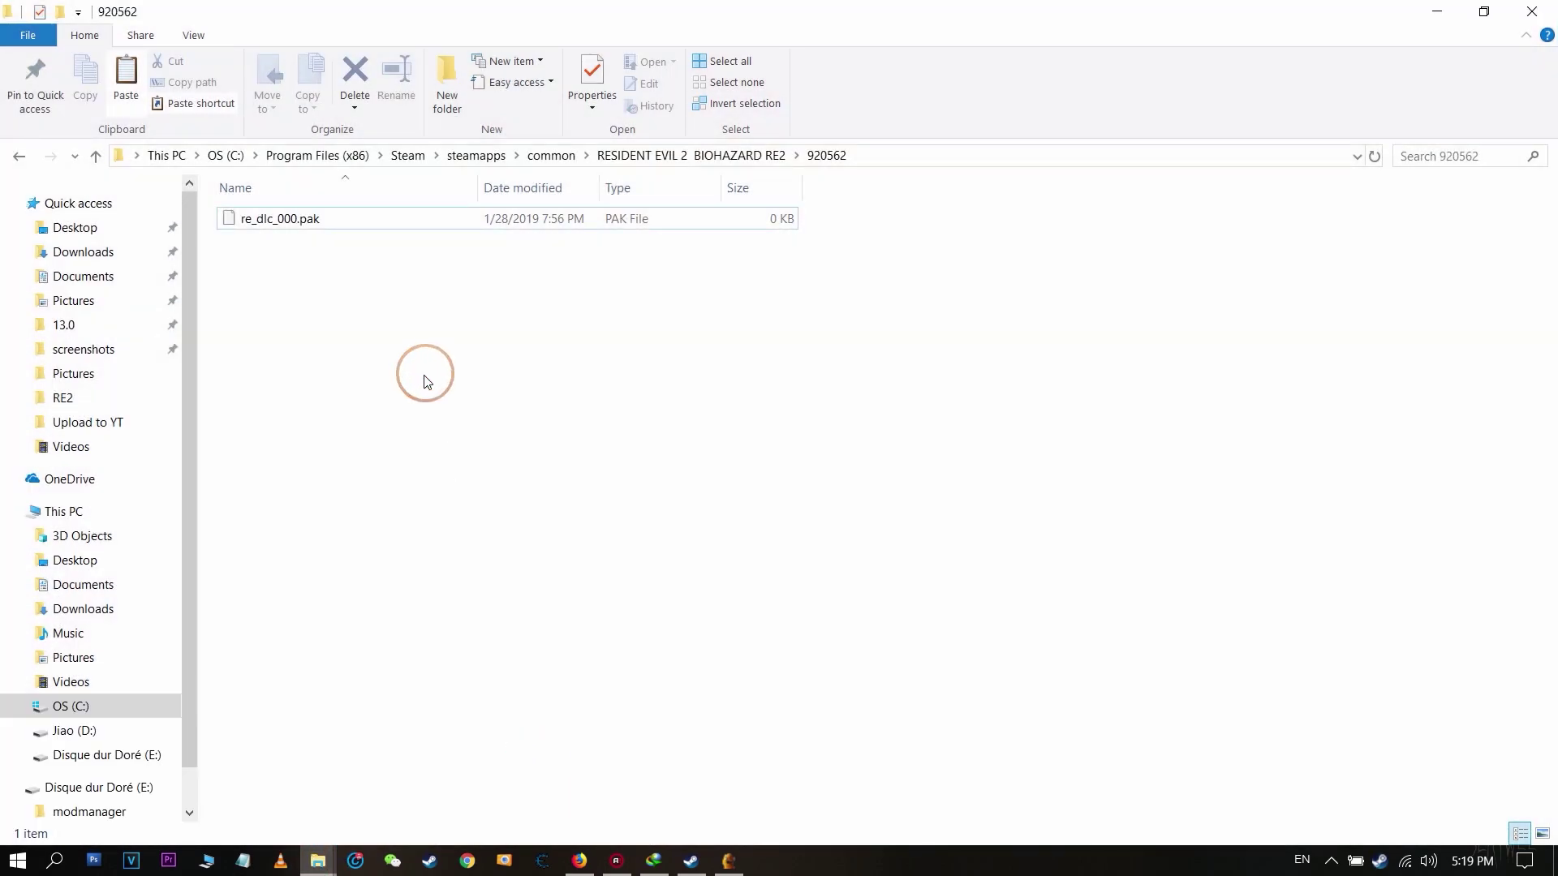
{"action": "left_click", "coordinate": [472, 516]}
{"action": "left_click", "coordinate": [572, 864]}
{"action": "left_click", "coordinate": [572, 864]}
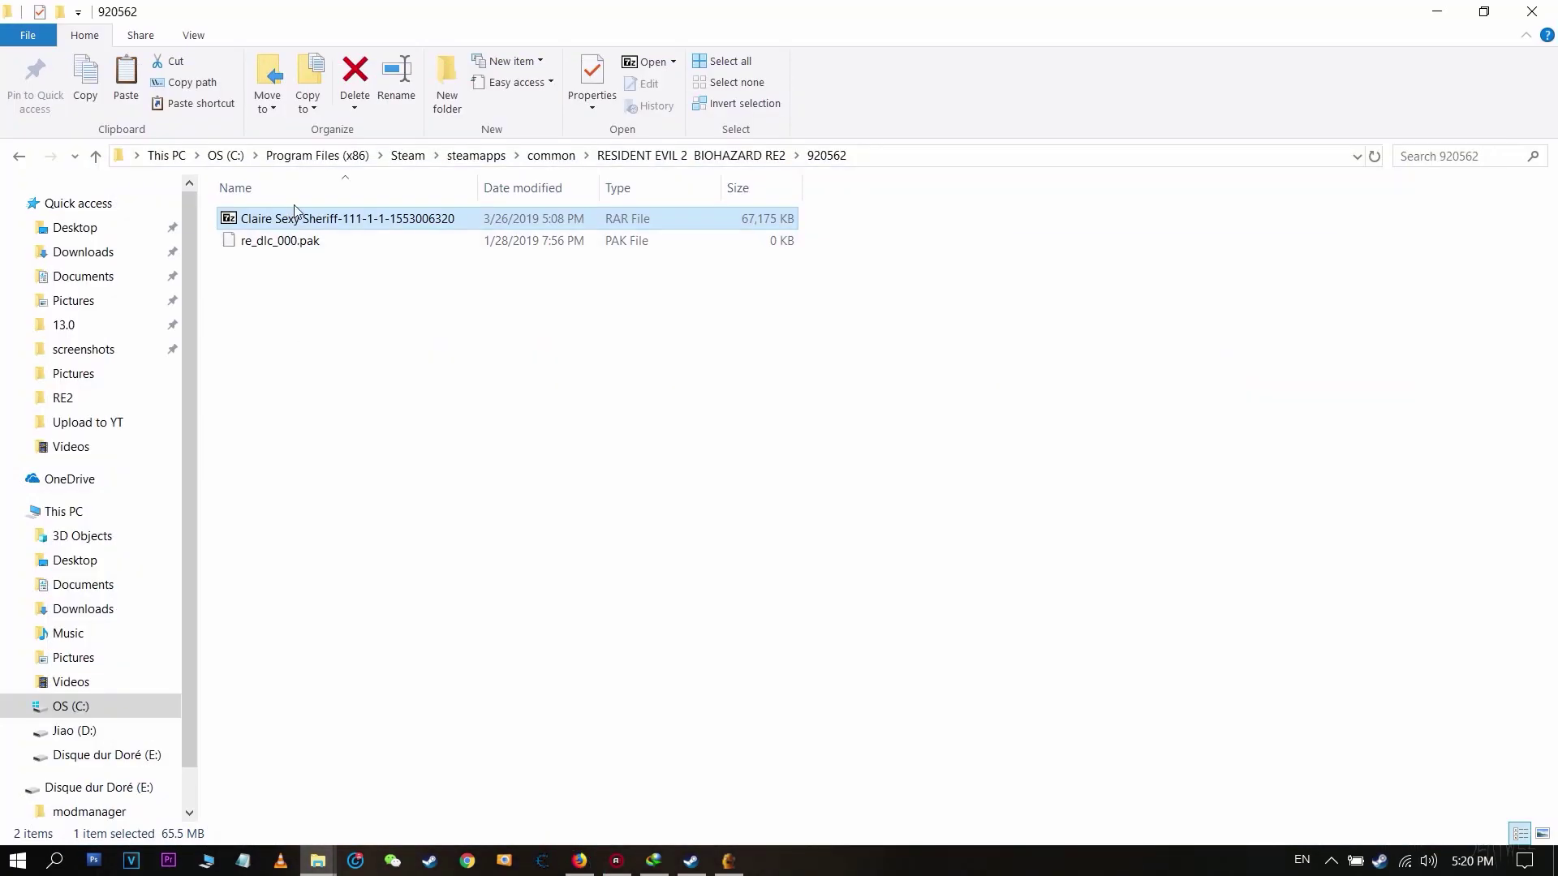
Extract the Claire Sexy Sheriff archive directly into the 920562 folder with 7-Zip.
{"action": "right_click", "coordinate": [282, 223]}
{"action": "mouse_move", "coordinate": [282, 257]}
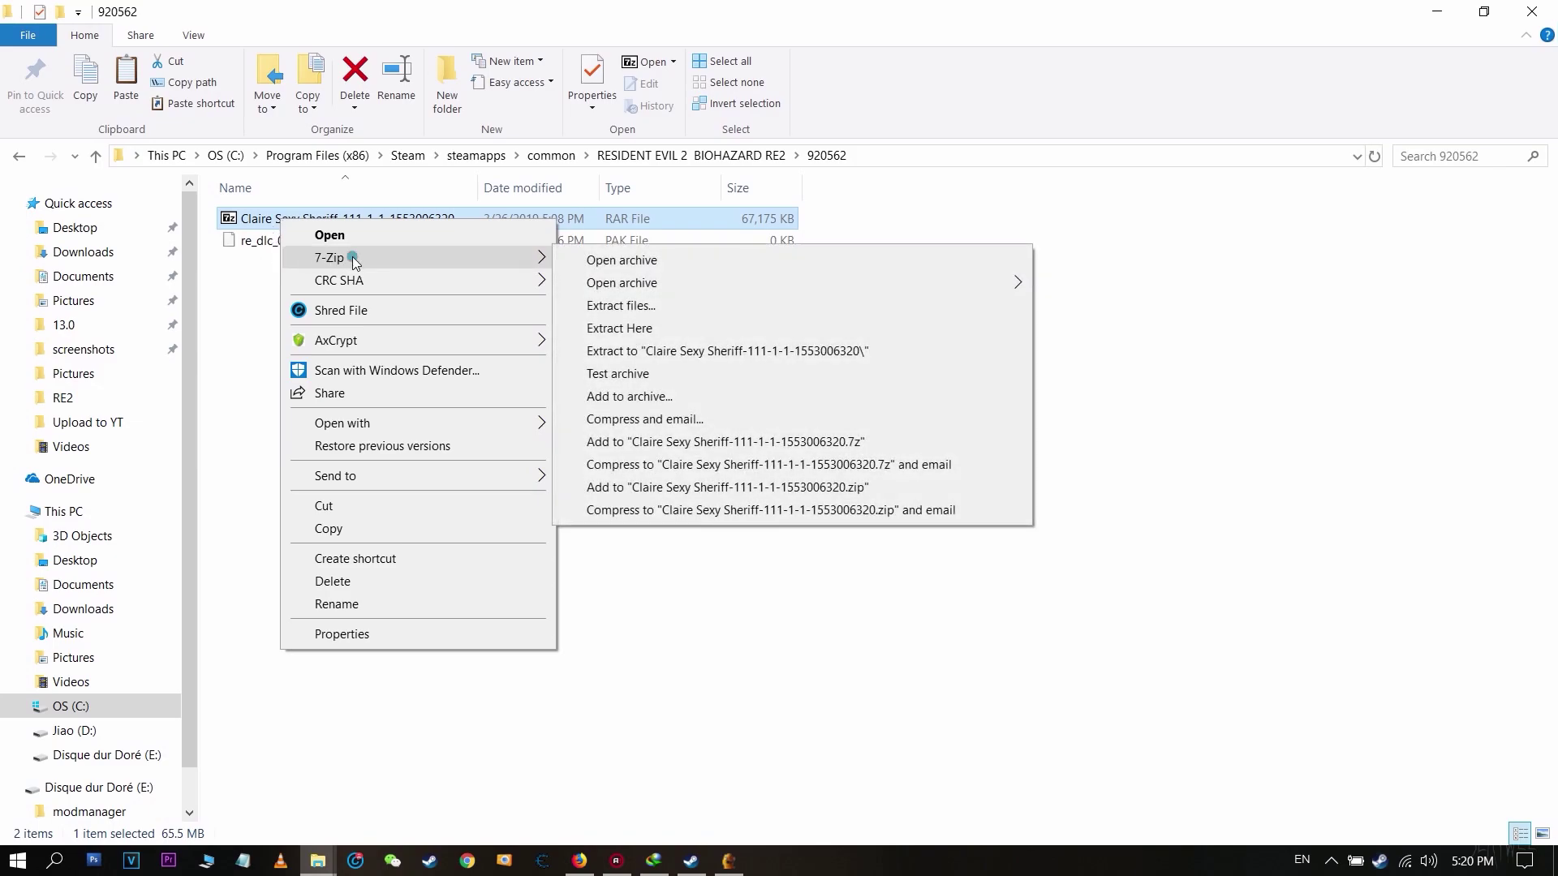
{"action": "left_click", "coordinate": [646, 329]}
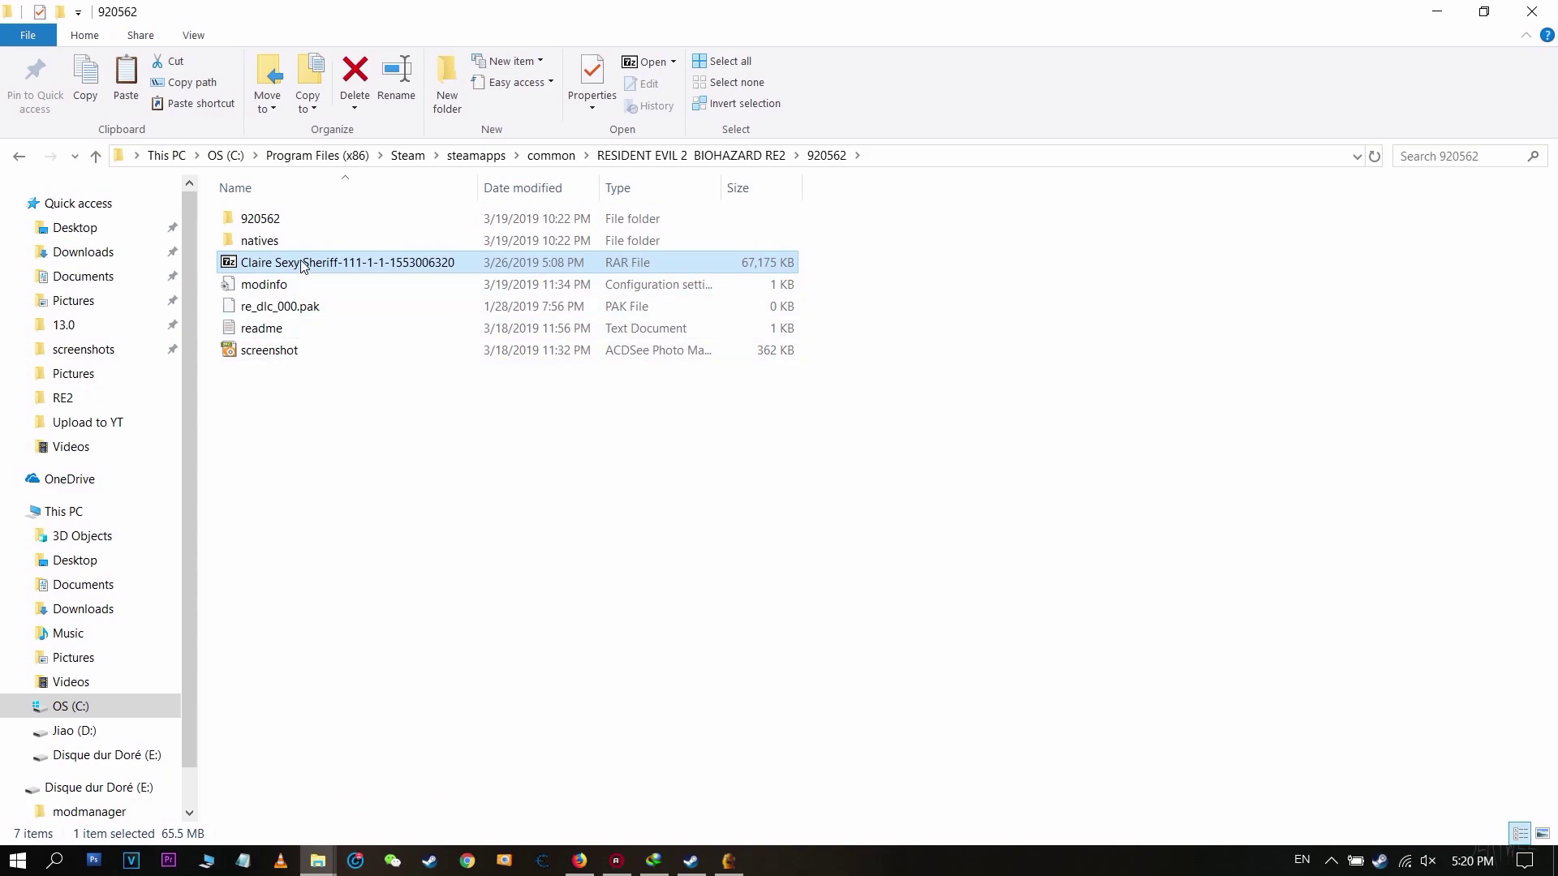
Inspect the extracted 920562 subfolder, return to its parent, and recheck the installation method 2 instructions in Firefox.
{"action": "double_click", "coordinate": [247, 217]}
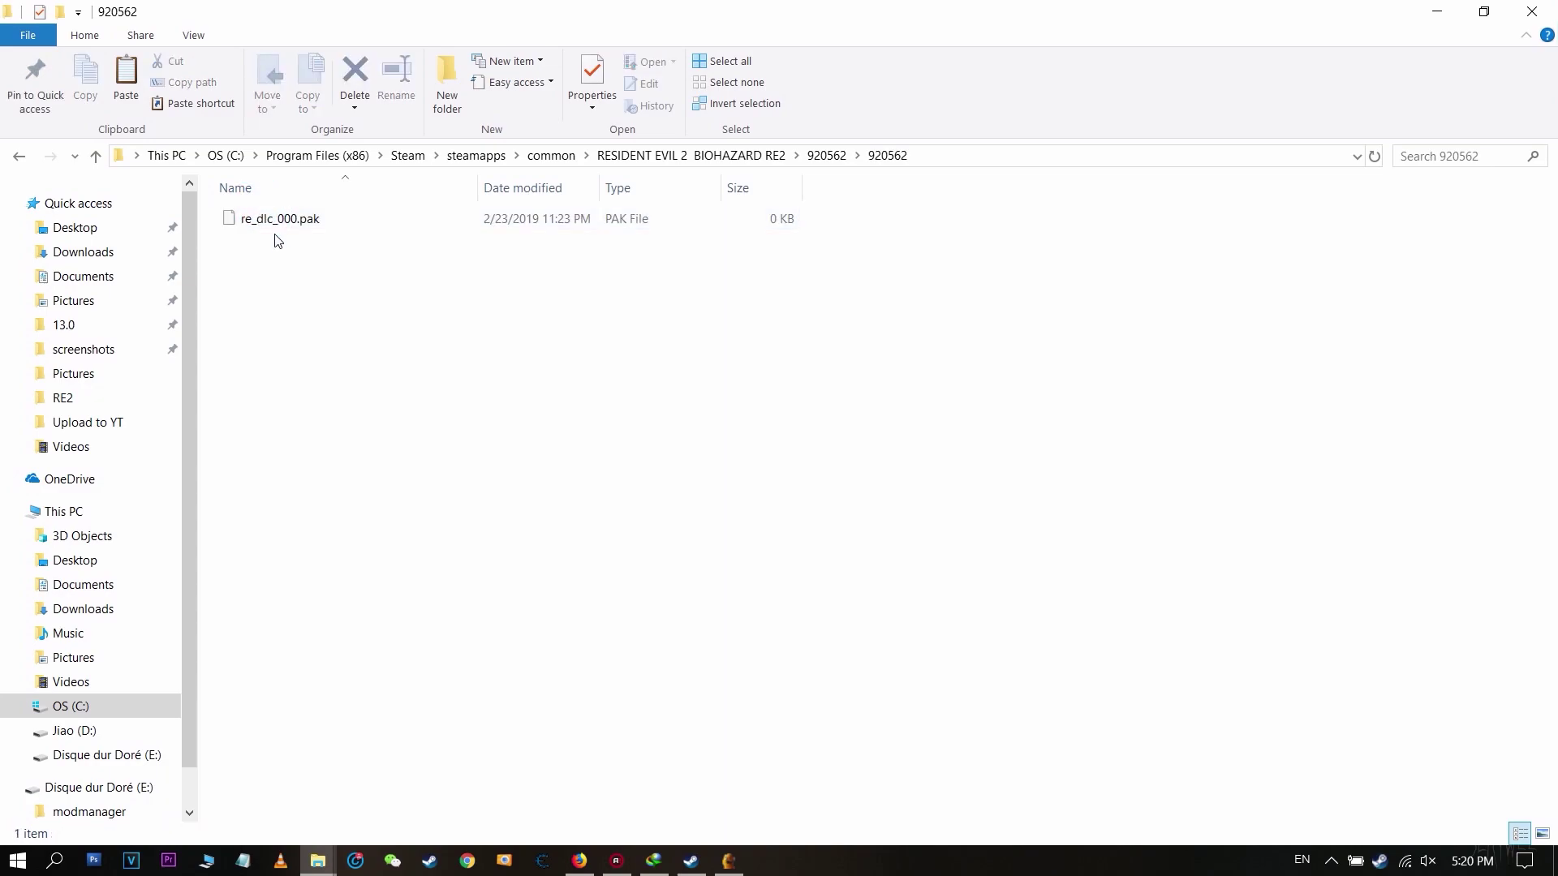
{"action": "key", "text": "alt+Left"}
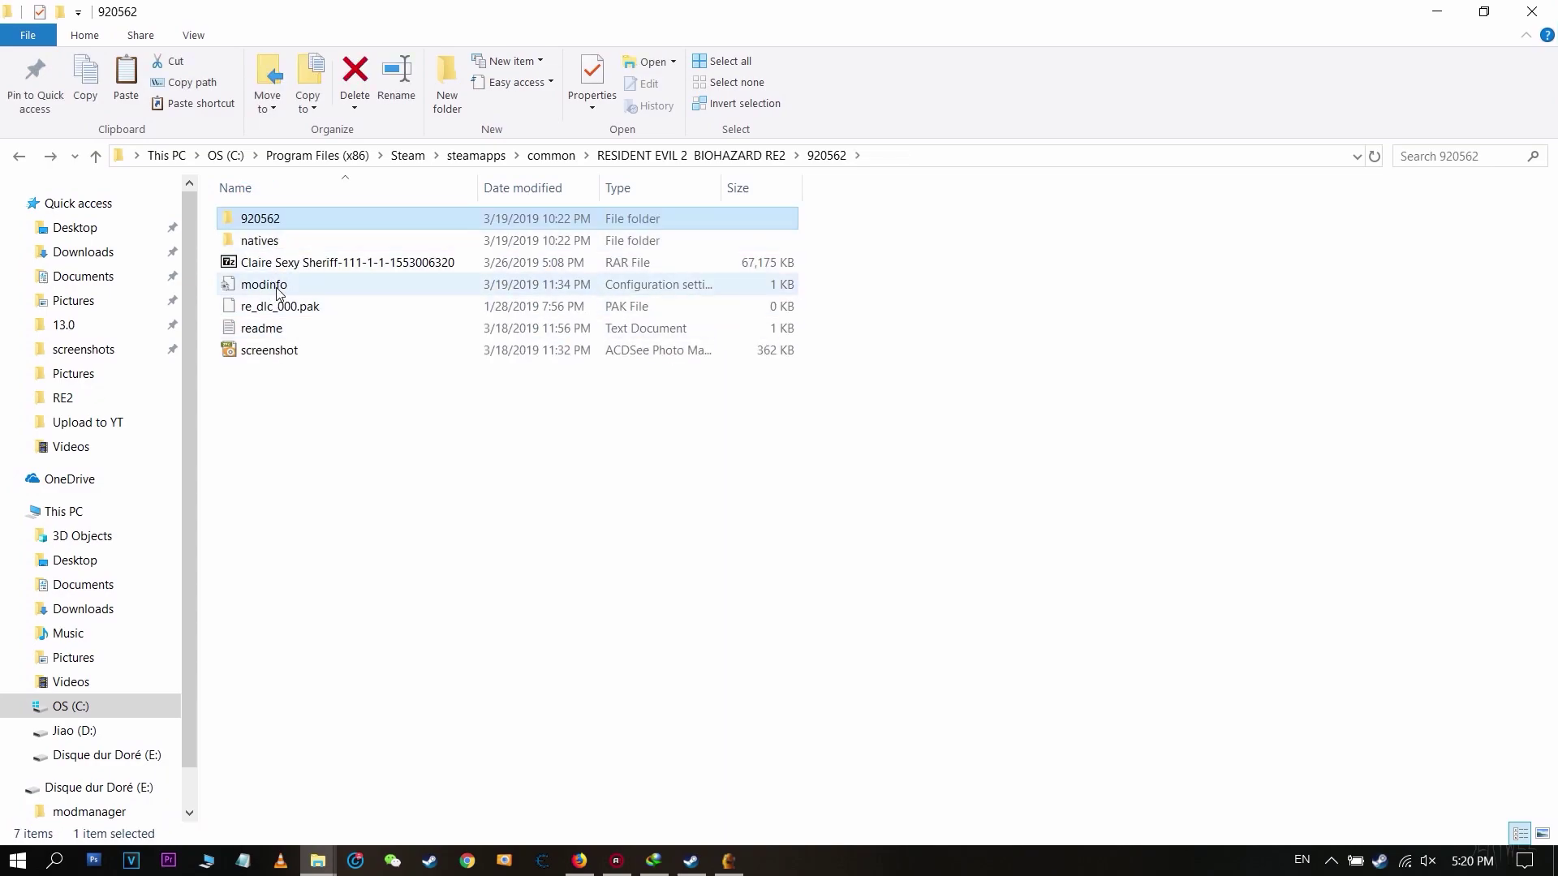
{"action": "left_click", "coordinate": [580, 859]}
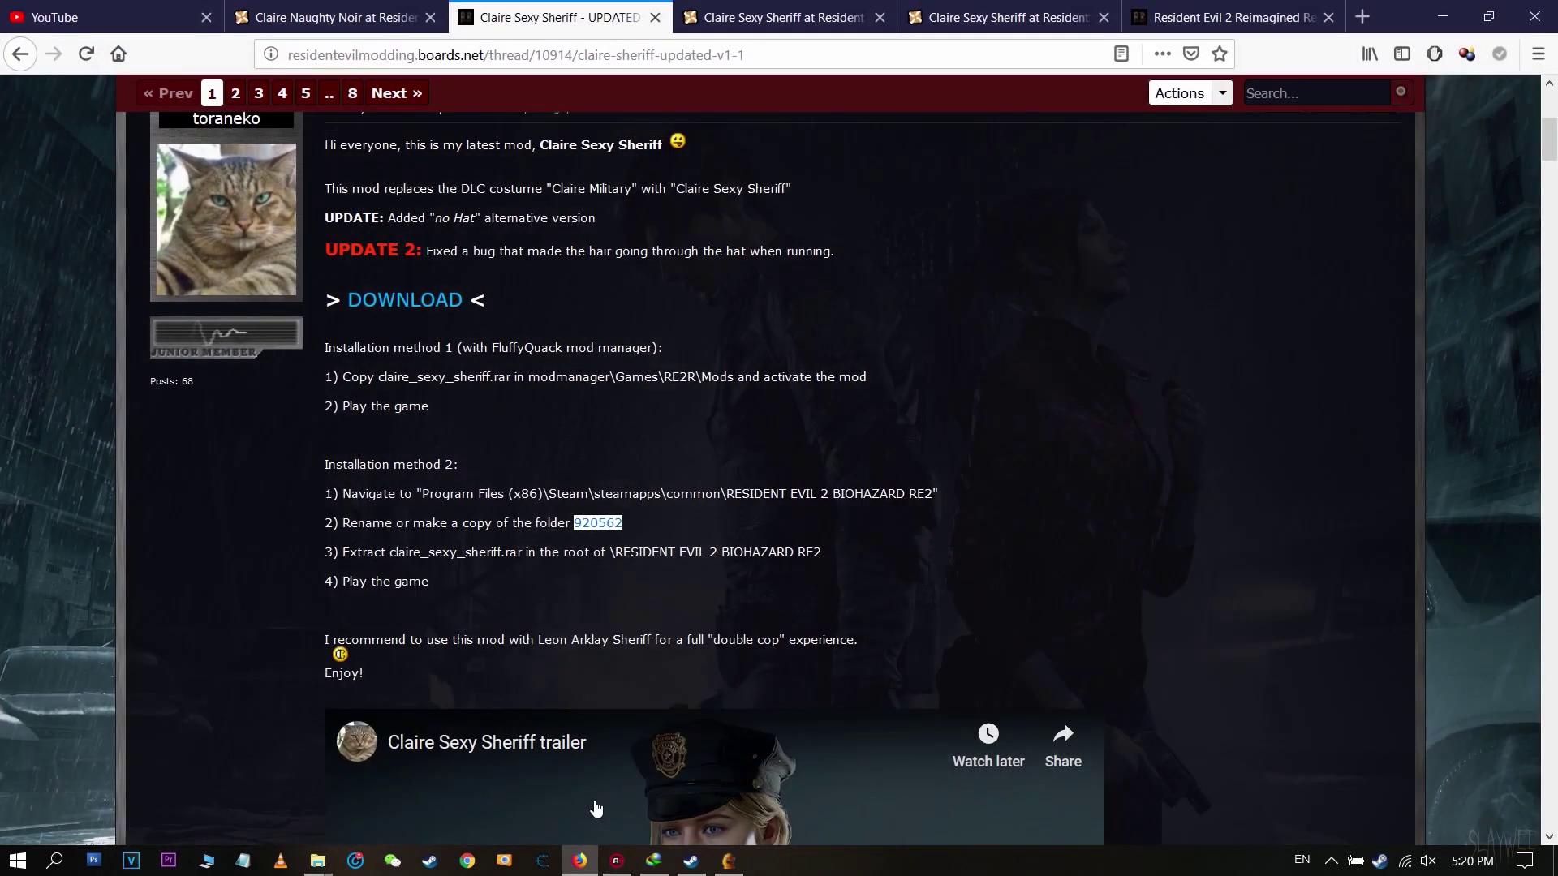
{"action": "left_click", "coordinate": [579, 860]}
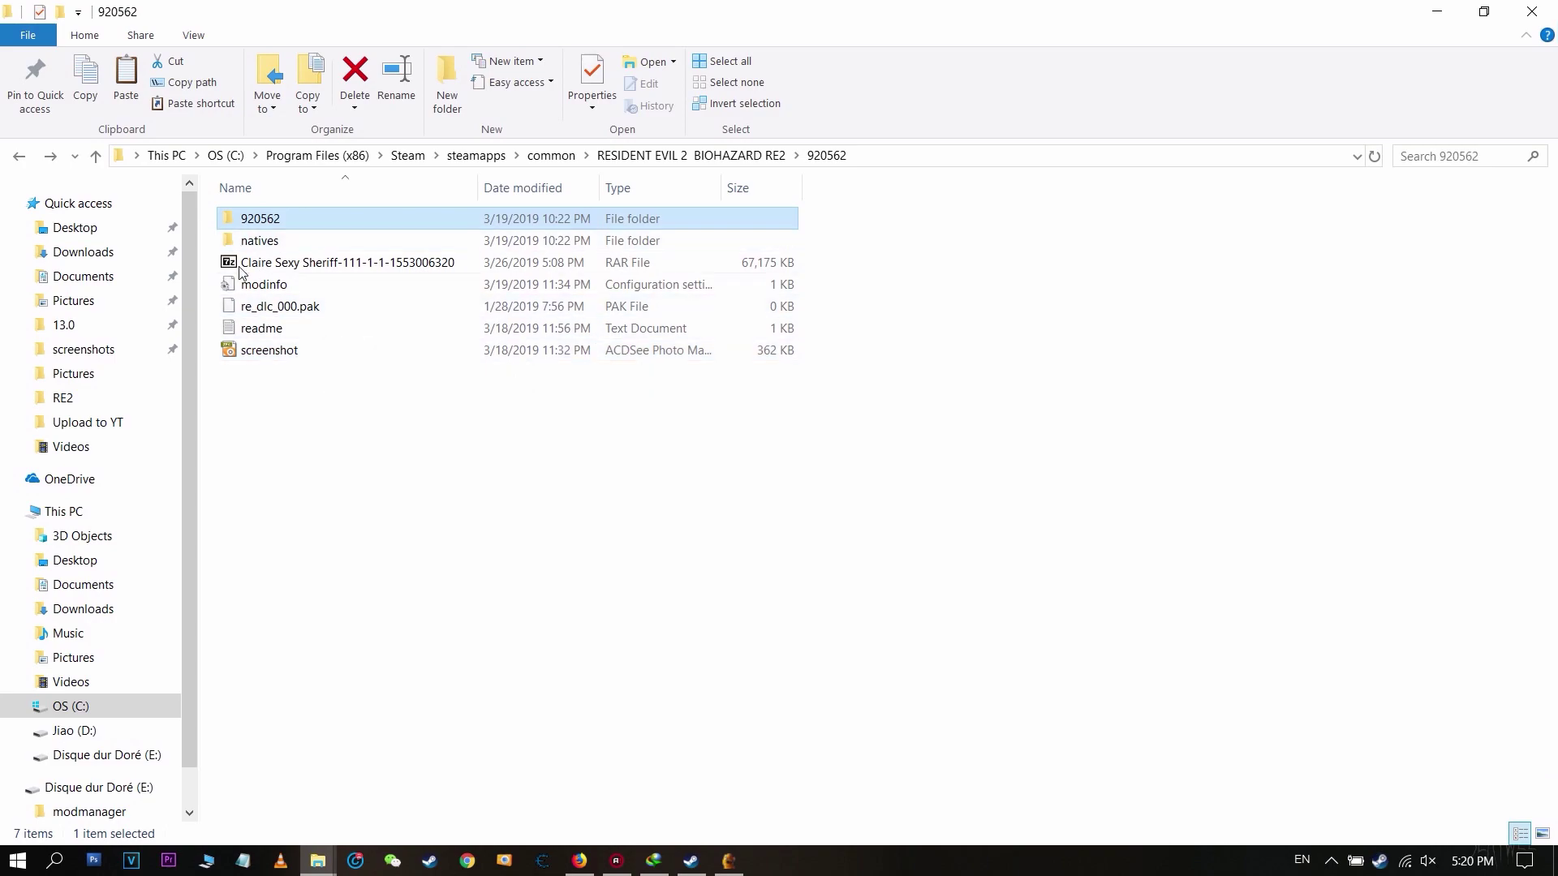
{"action": "right_click", "coordinate": [327, 262]}
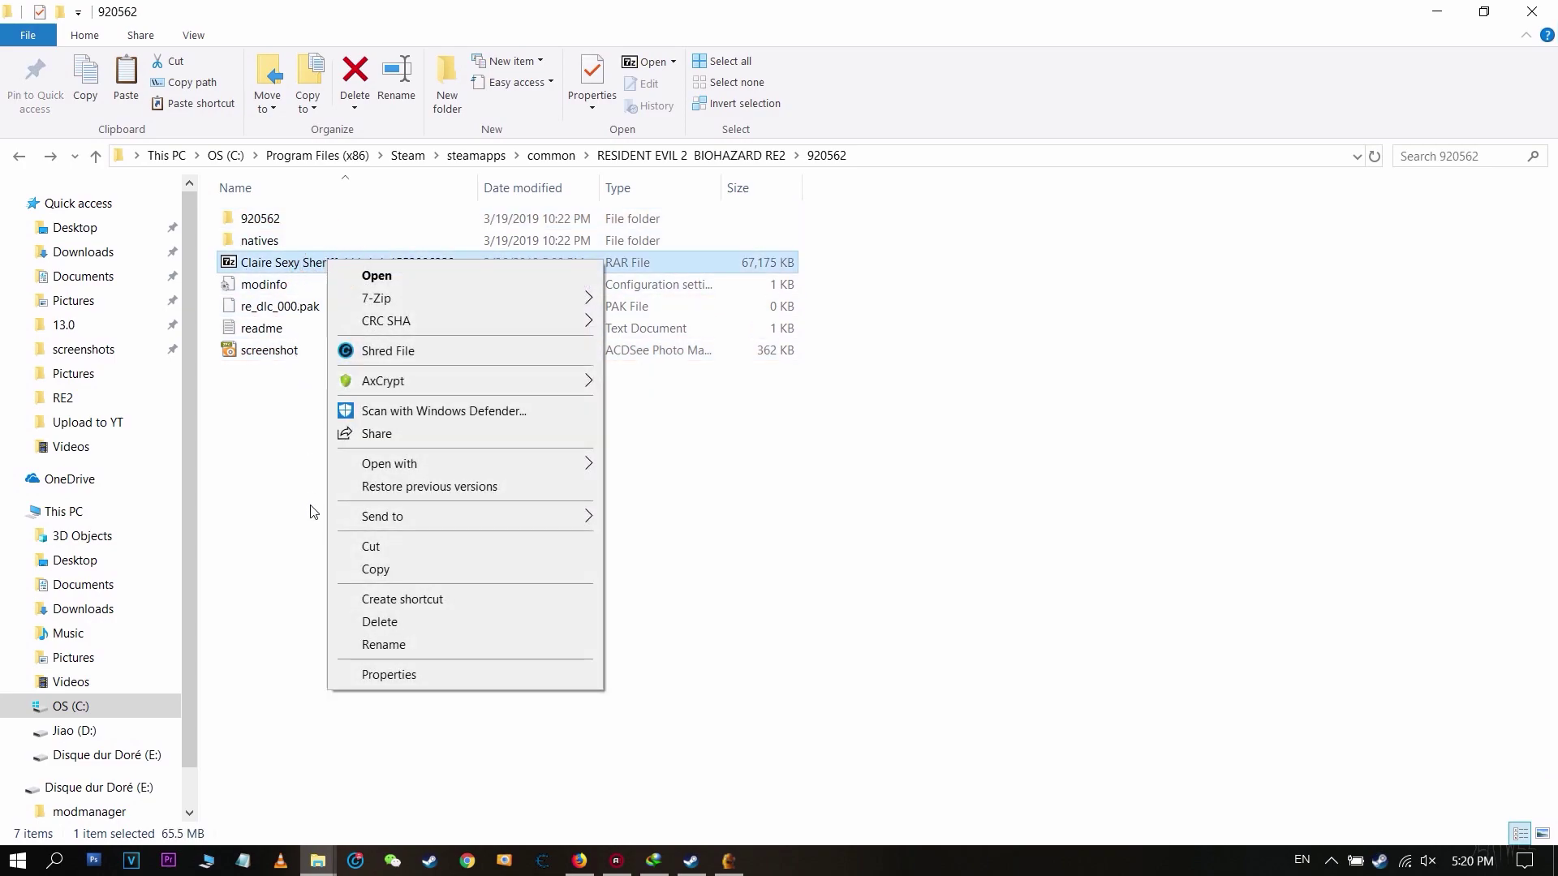
{"action": "left_click", "coordinate": [376, 569]}
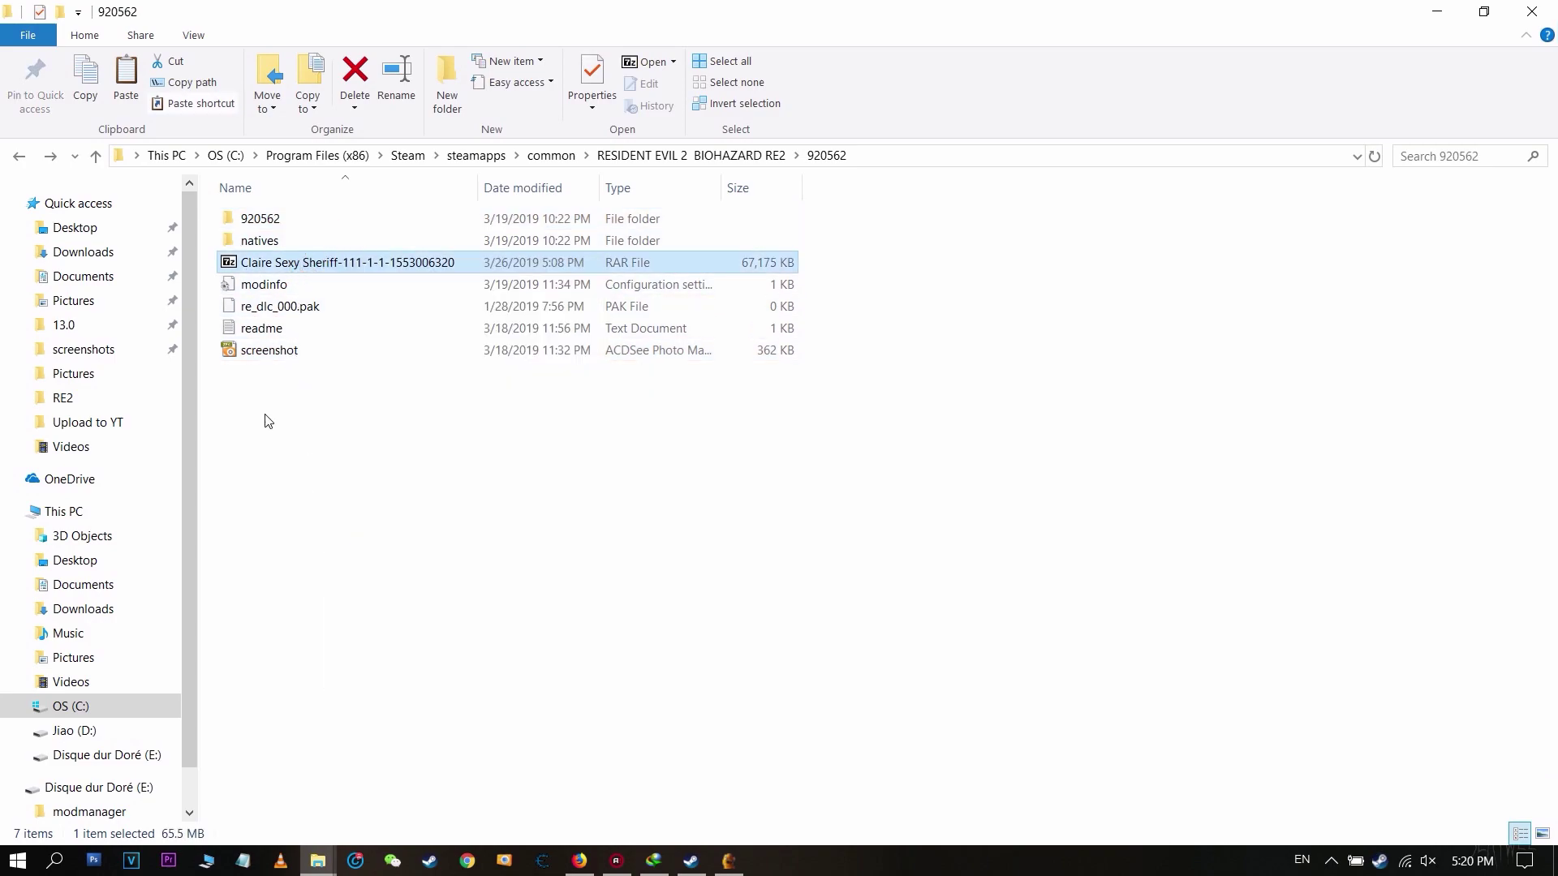
{"action": "key", "text": "alt+Up"}
{"action": "key", "text": "ctrl+v"}
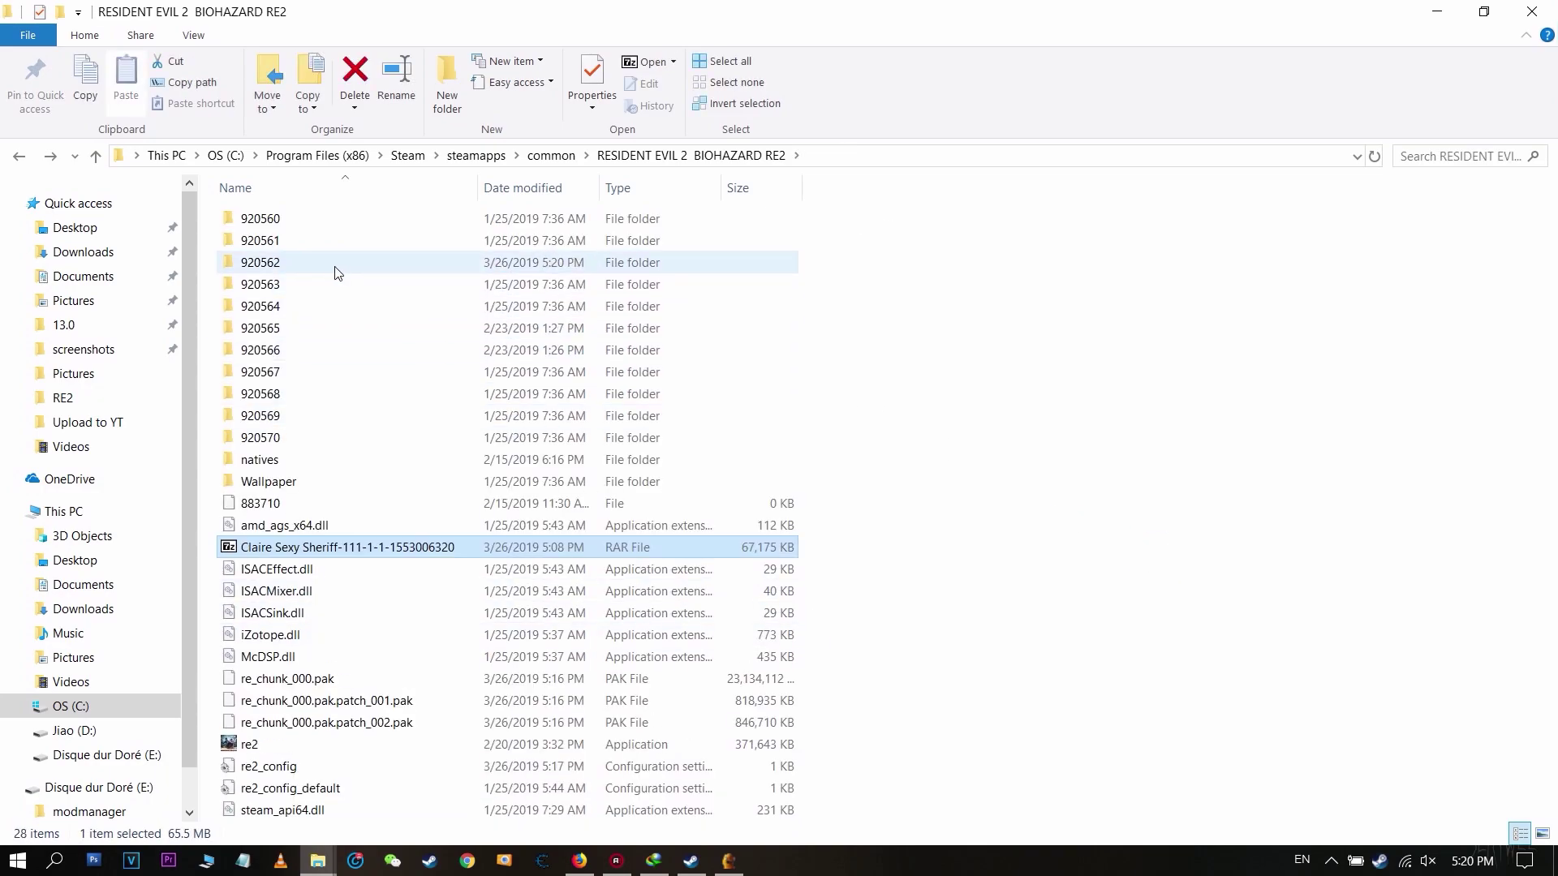
Delete all the wrongly extracted mod files and folders from the 920562 folder and return to the game's root folder.
{"action": "double_click", "coordinate": [324, 262]}
{"action": "key", "text": "ctrl+a"}
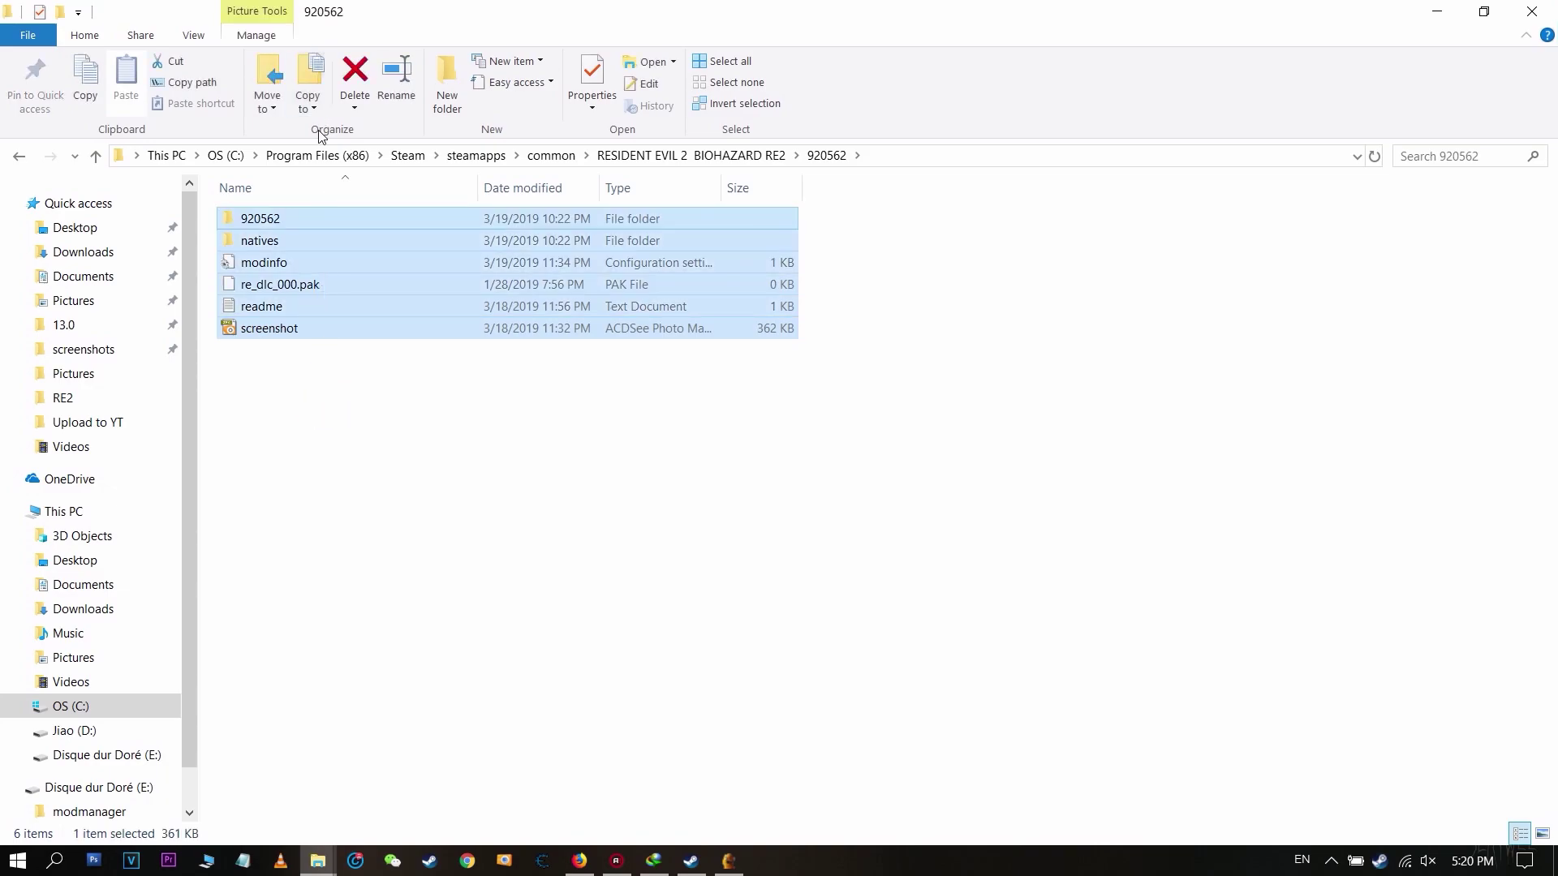
{"action": "key", "text": "Delete"}
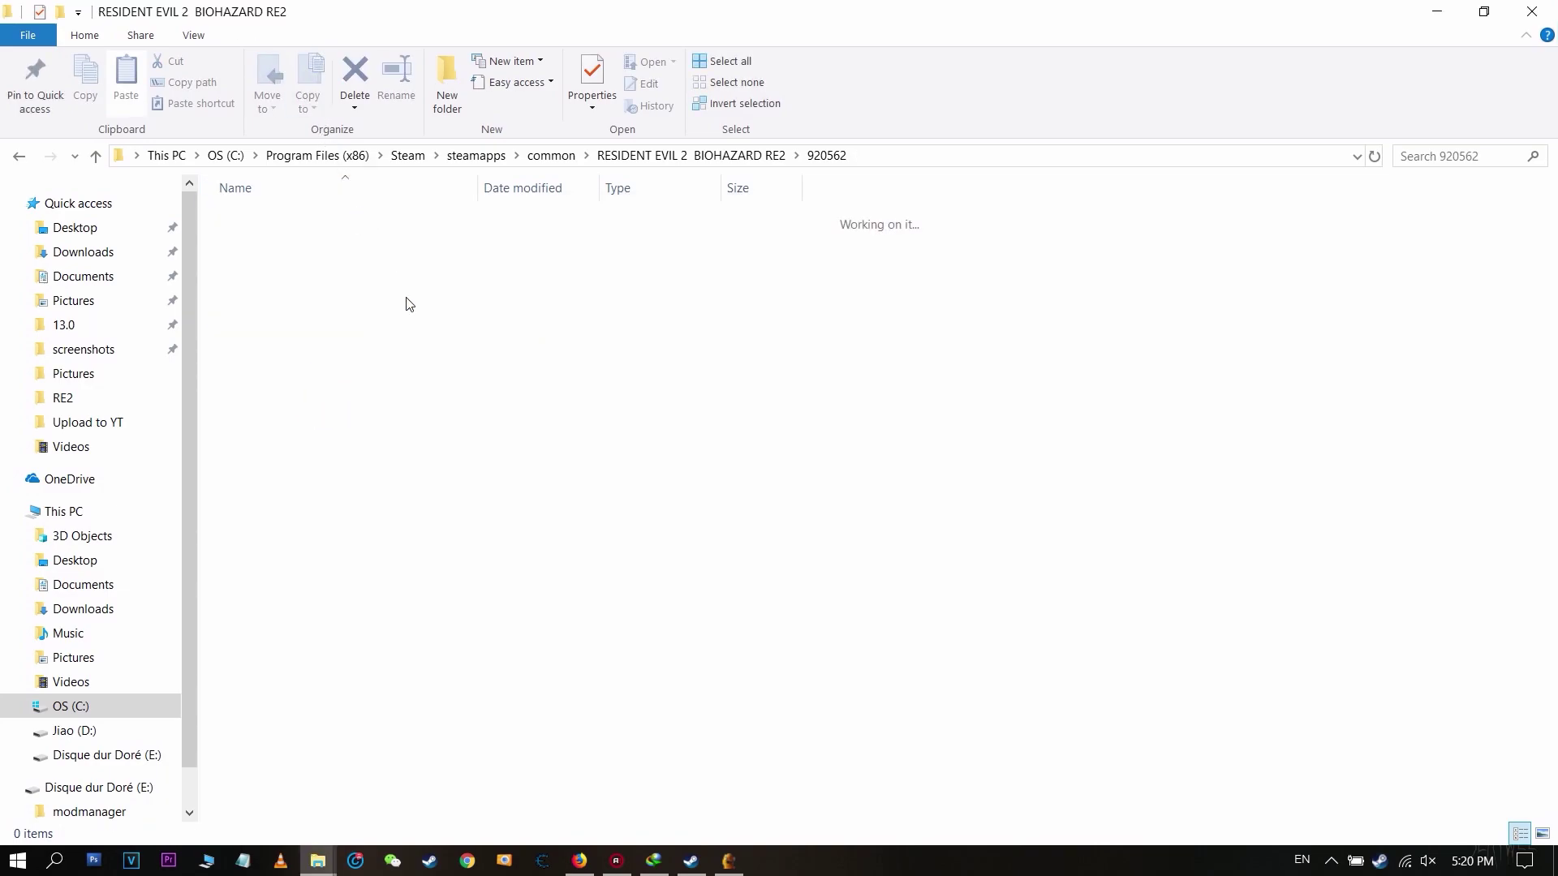
{"action": "key", "text": "BackSpace"}
Extract the Claire Sexy Sheriff archive directly into the game's root folder with 7-Zip and check the contents of 920562.
{"action": "right_click", "coordinate": [353, 547]}
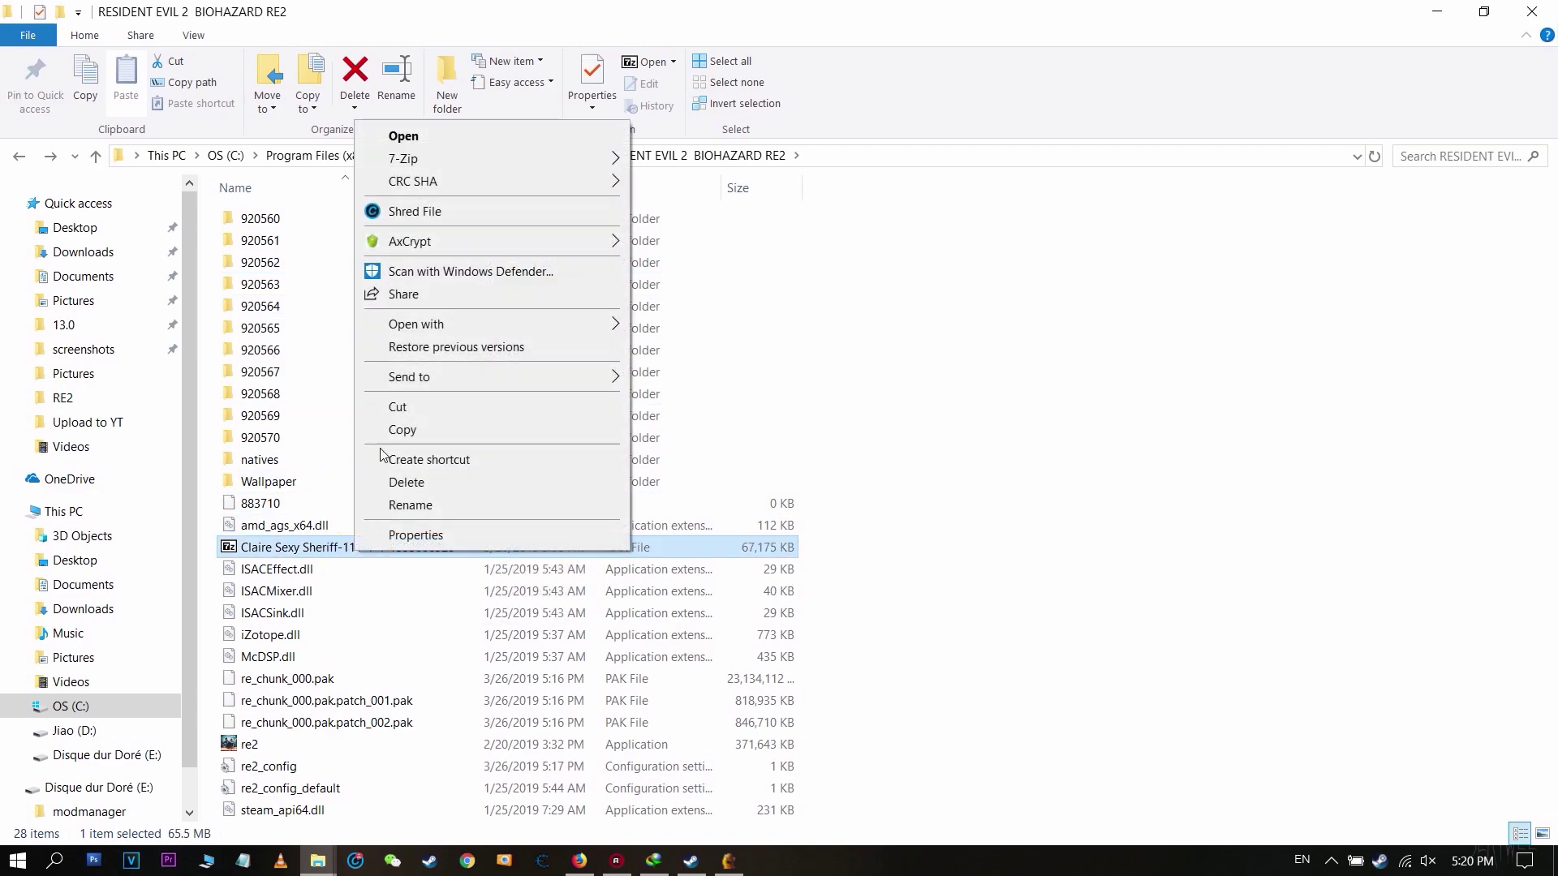
{"action": "mouse_move", "coordinate": [481, 159]}
{"action": "left_click", "coordinate": [728, 230]}
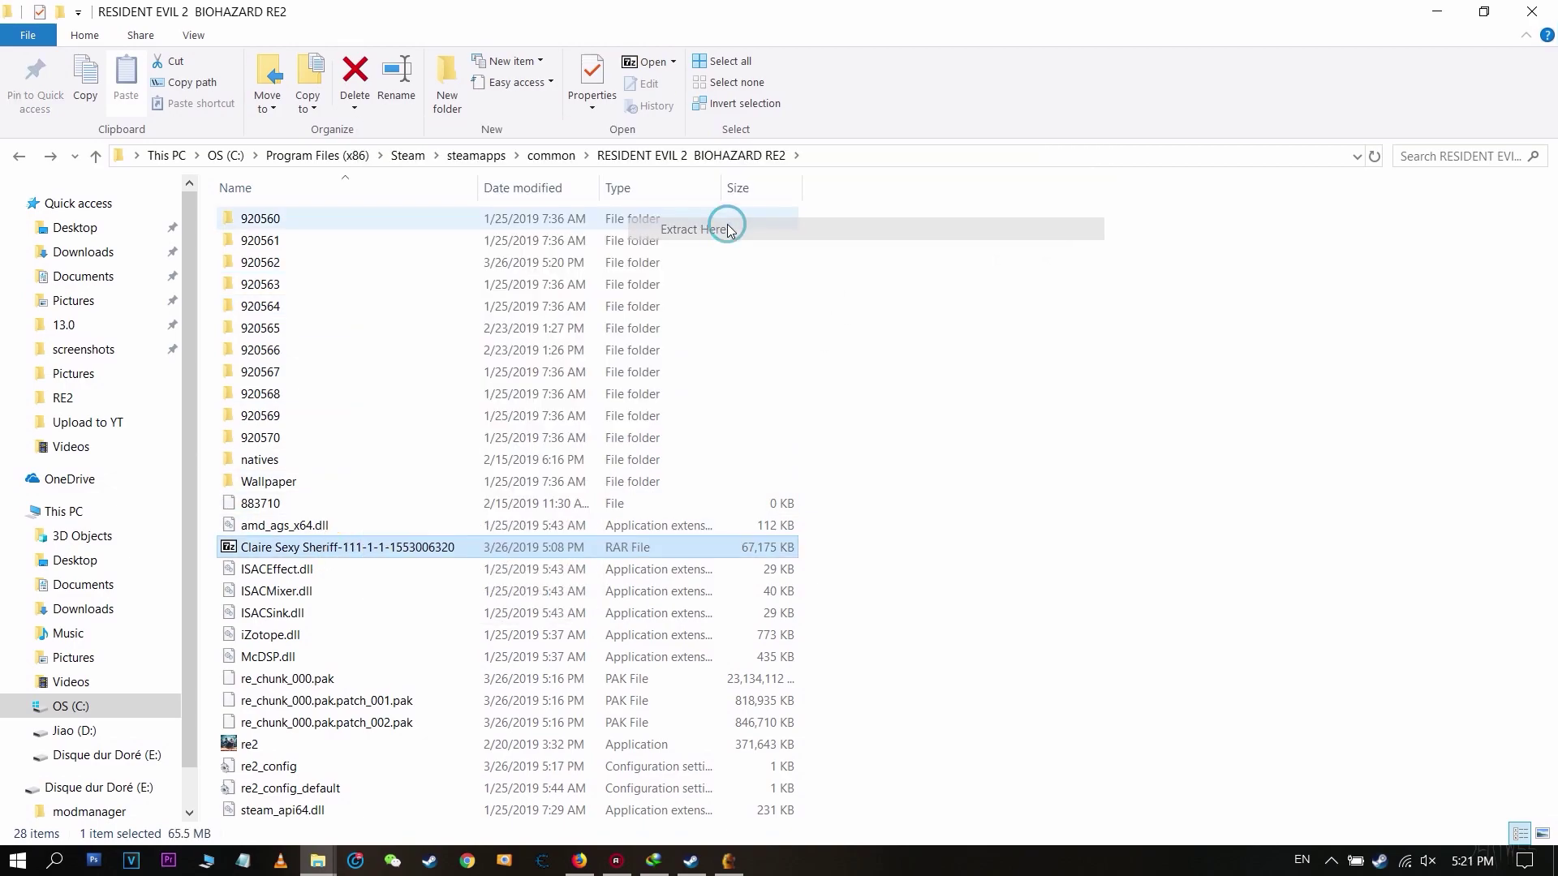
{"action": "left_click", "coordinate": [771, 546]}
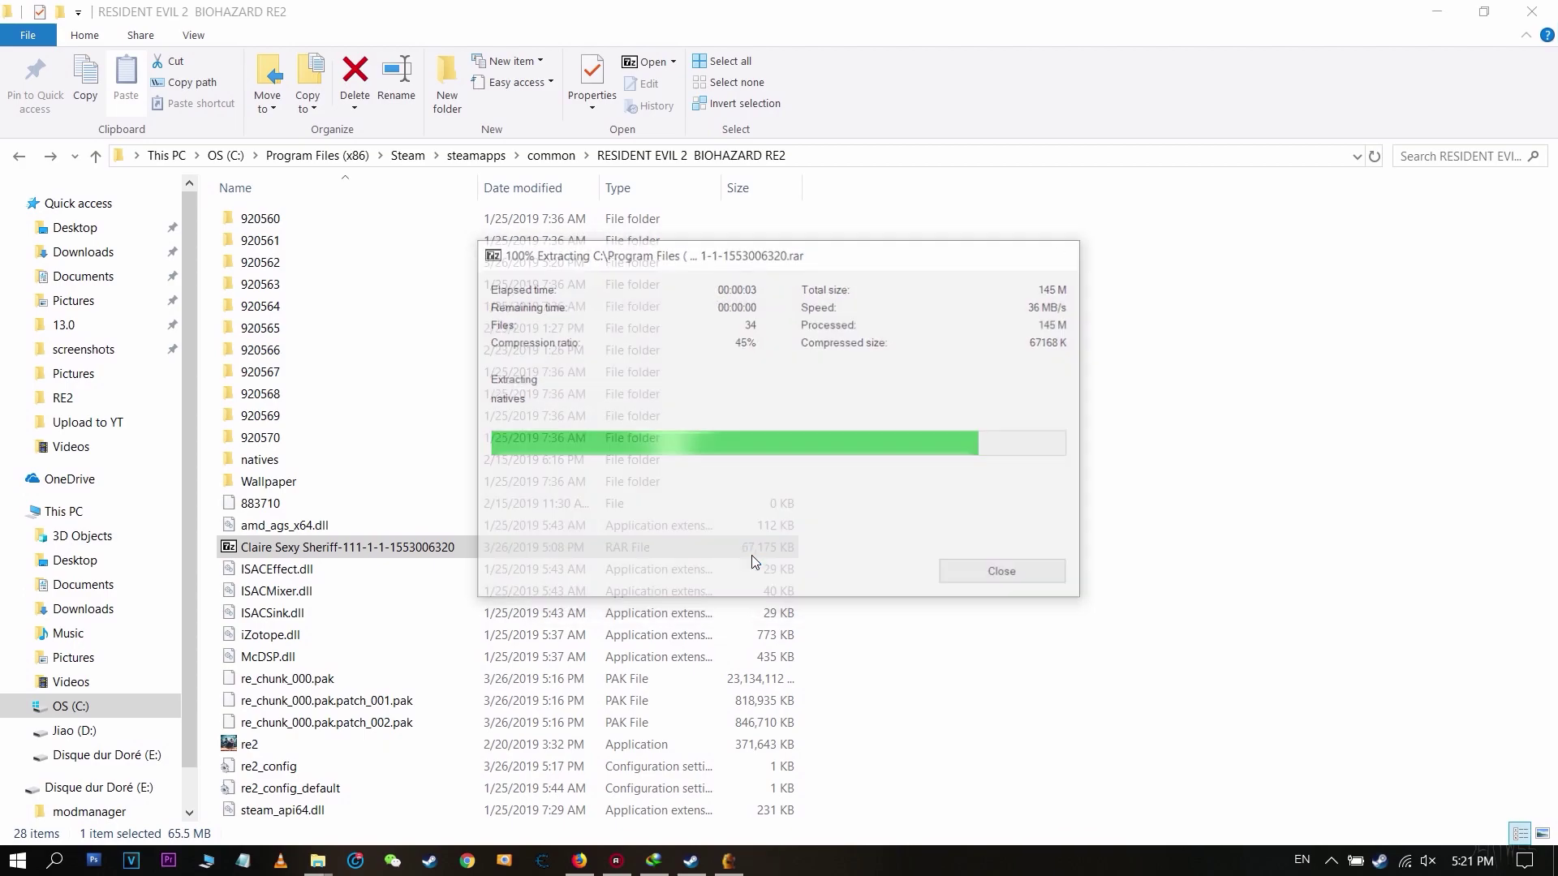
{"action": "double_click", "coordinate": [281, 267]}
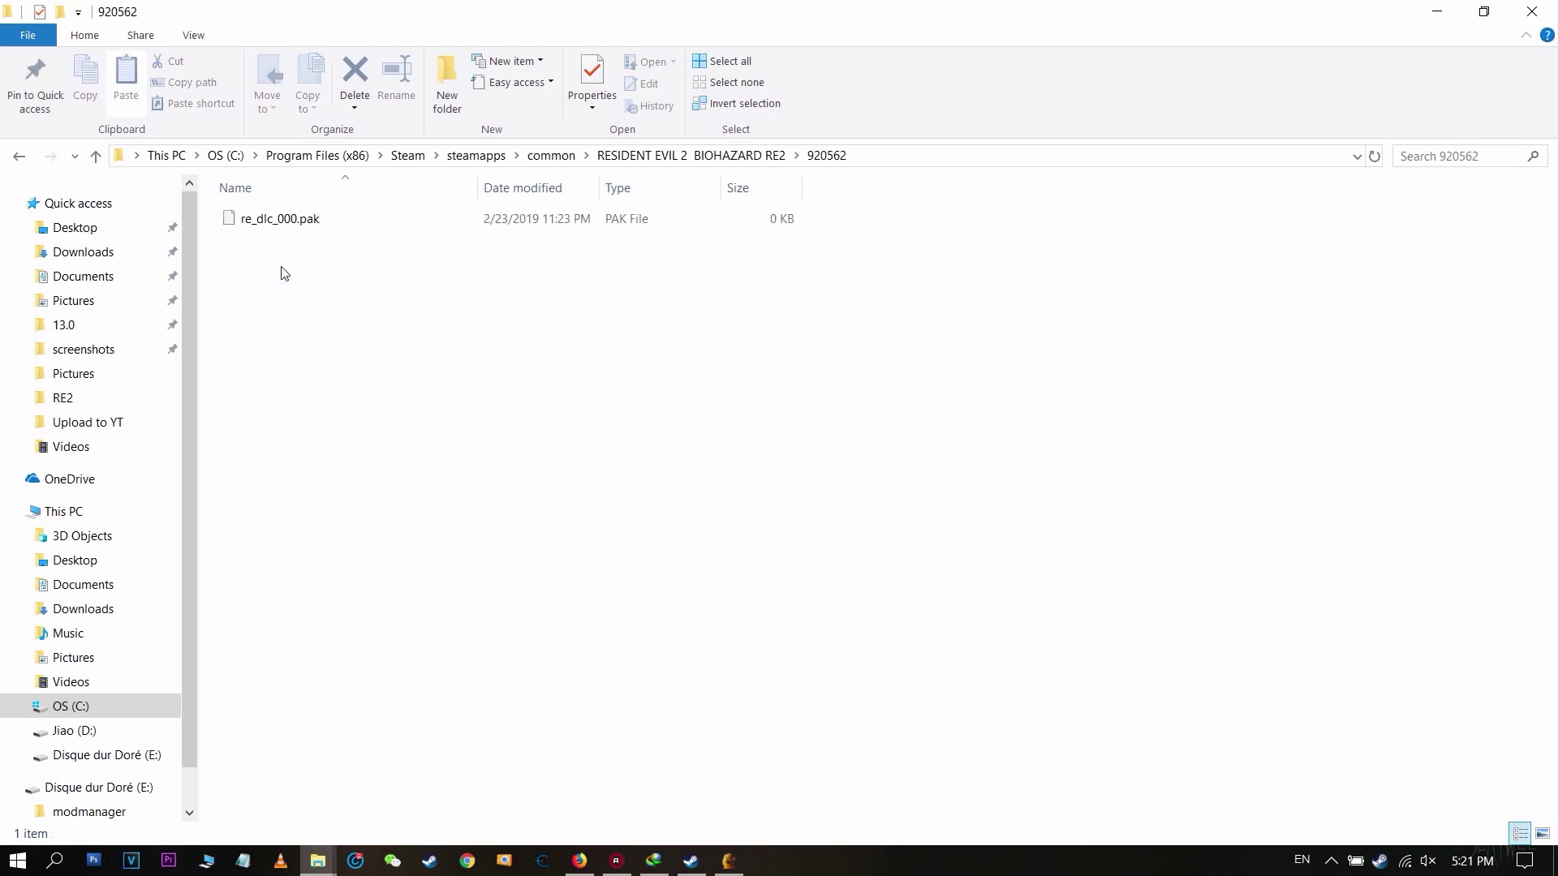
{"action": "key", "text": "BackSpace"}
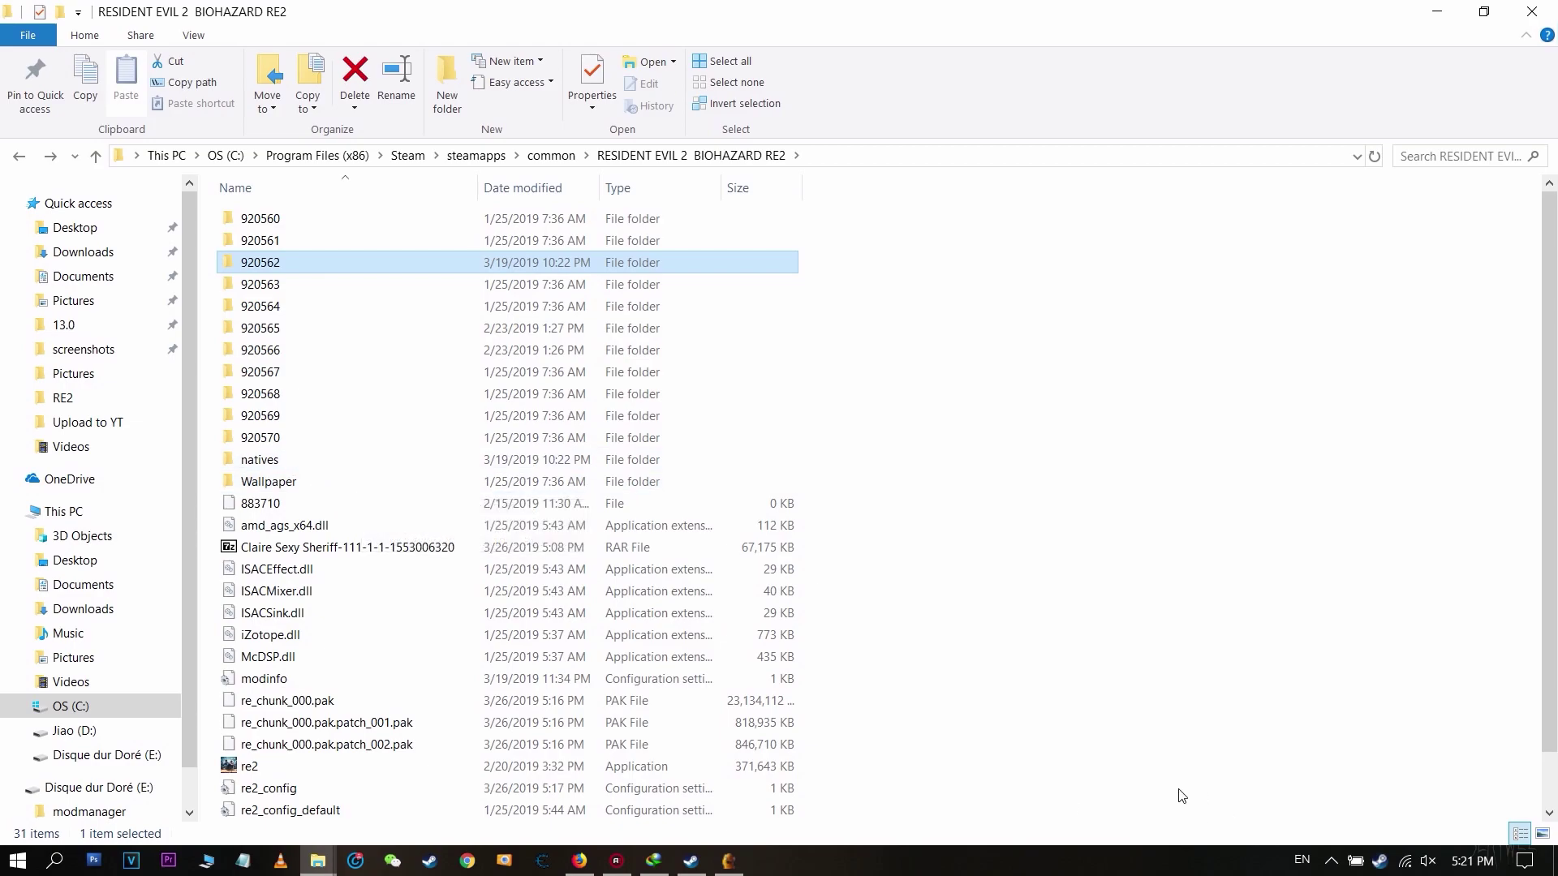
Check the mod list in Fluffy Manager 5000, minimize it, and launch RESIDENT EVIL 2 BIOHAZARD RE2 from Steam.
{"action": "right_click", "coordinate": [1382, 862]}
{"action": "left_click", "coordinate": [728, 862]}
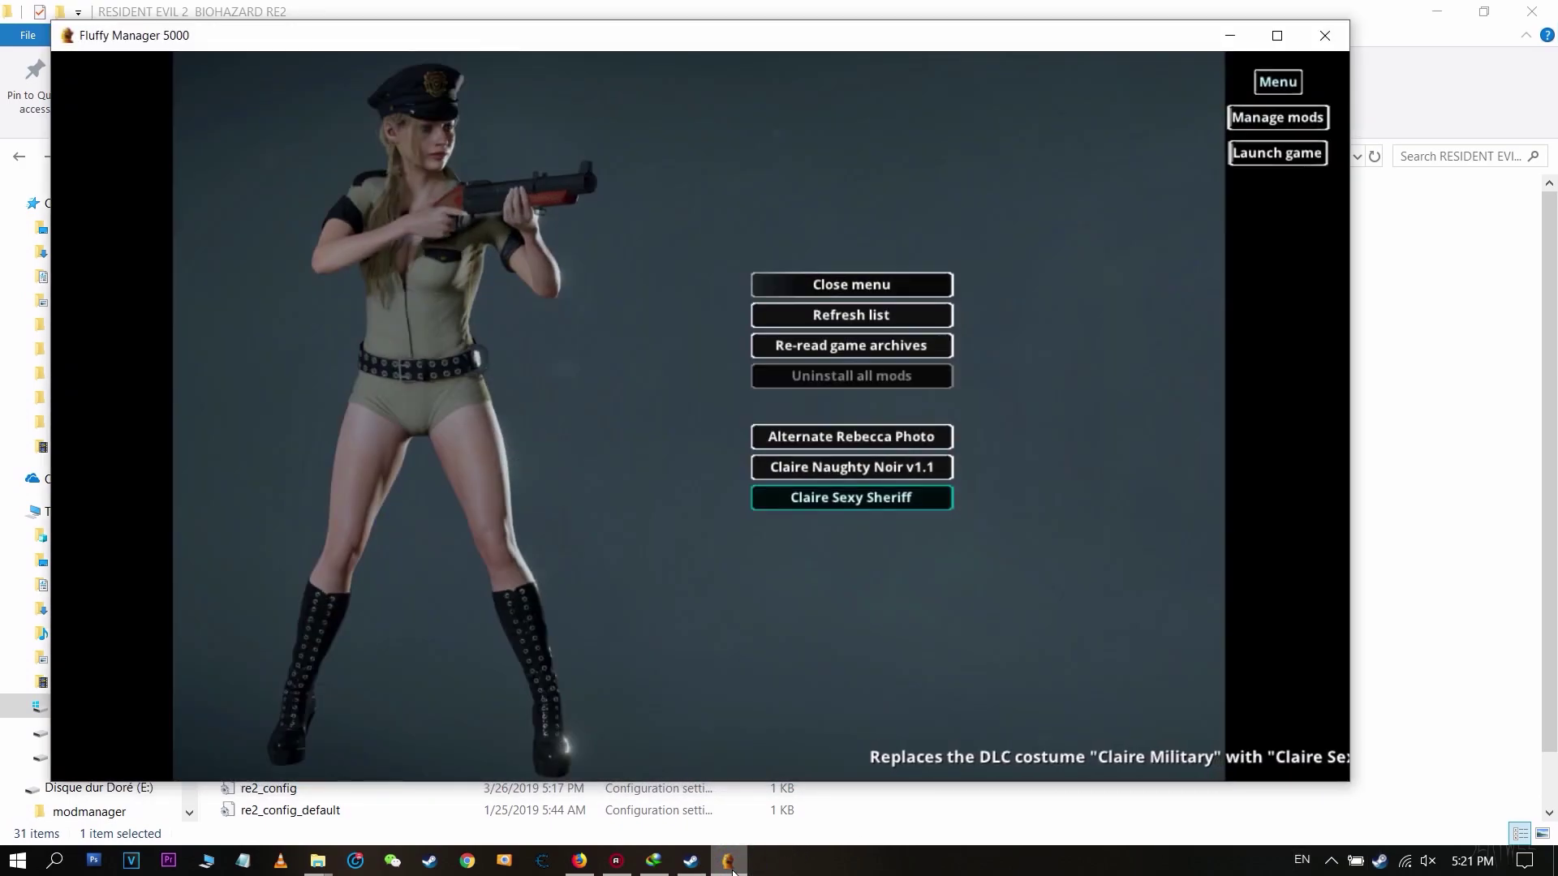
{"action": "left_click", "coordinate": [728, 861]}
{"action": "right_click", "coordinate": [1381, 863]}
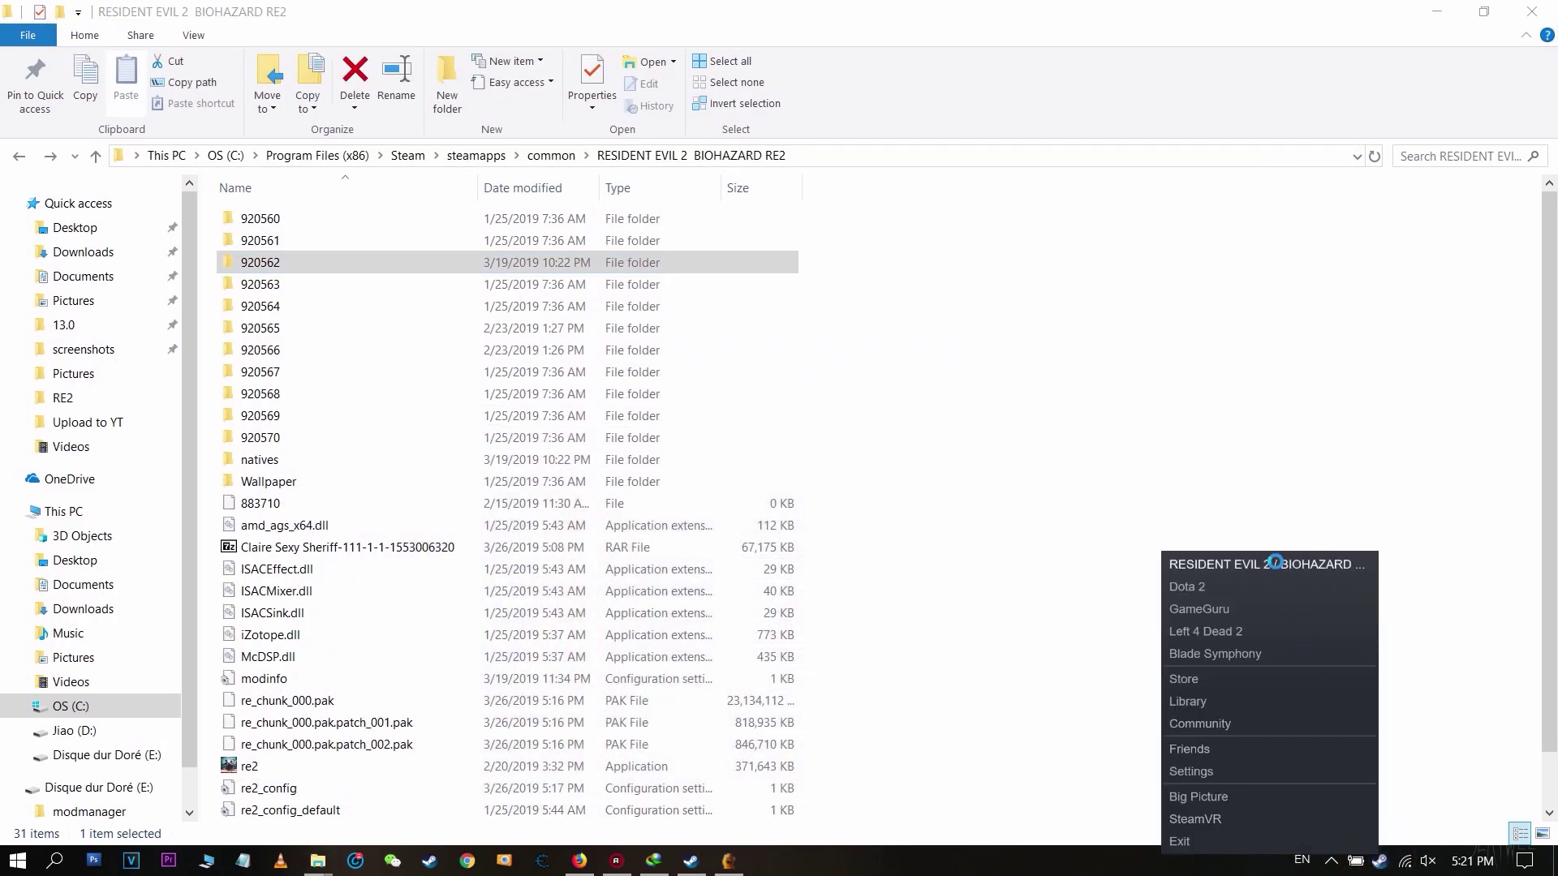
{"action": "left_click", "coordinate": [1275, 563]}
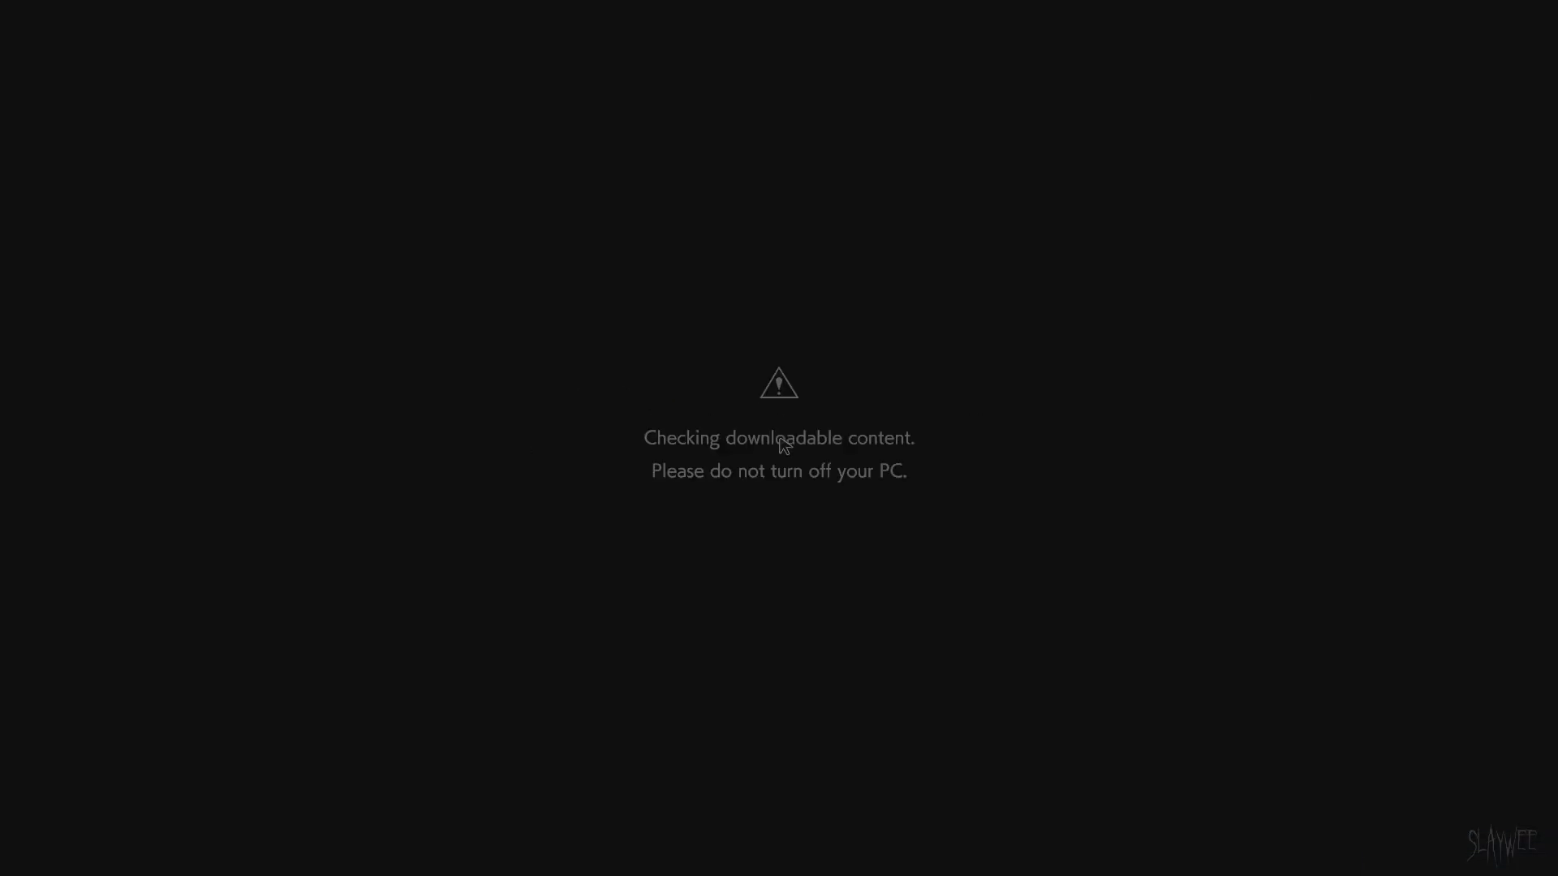
Go to the Story mode costumes and set Claire's unlocked outfit to Sexy Sheriff.
{"action": "key", "text": "space"}
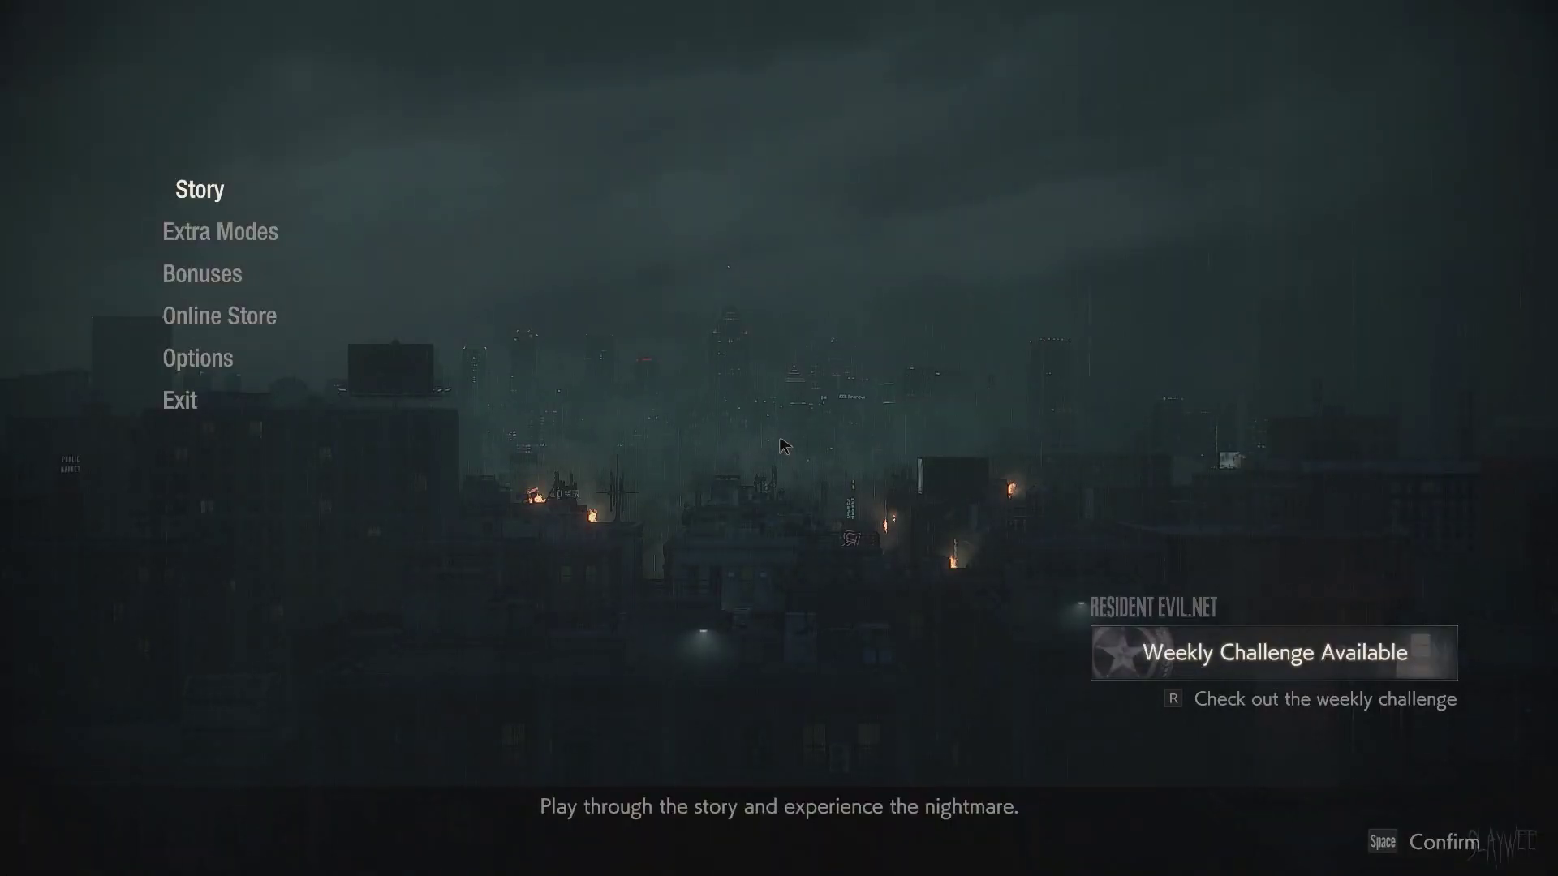
{"action": "key", "text": "space"}
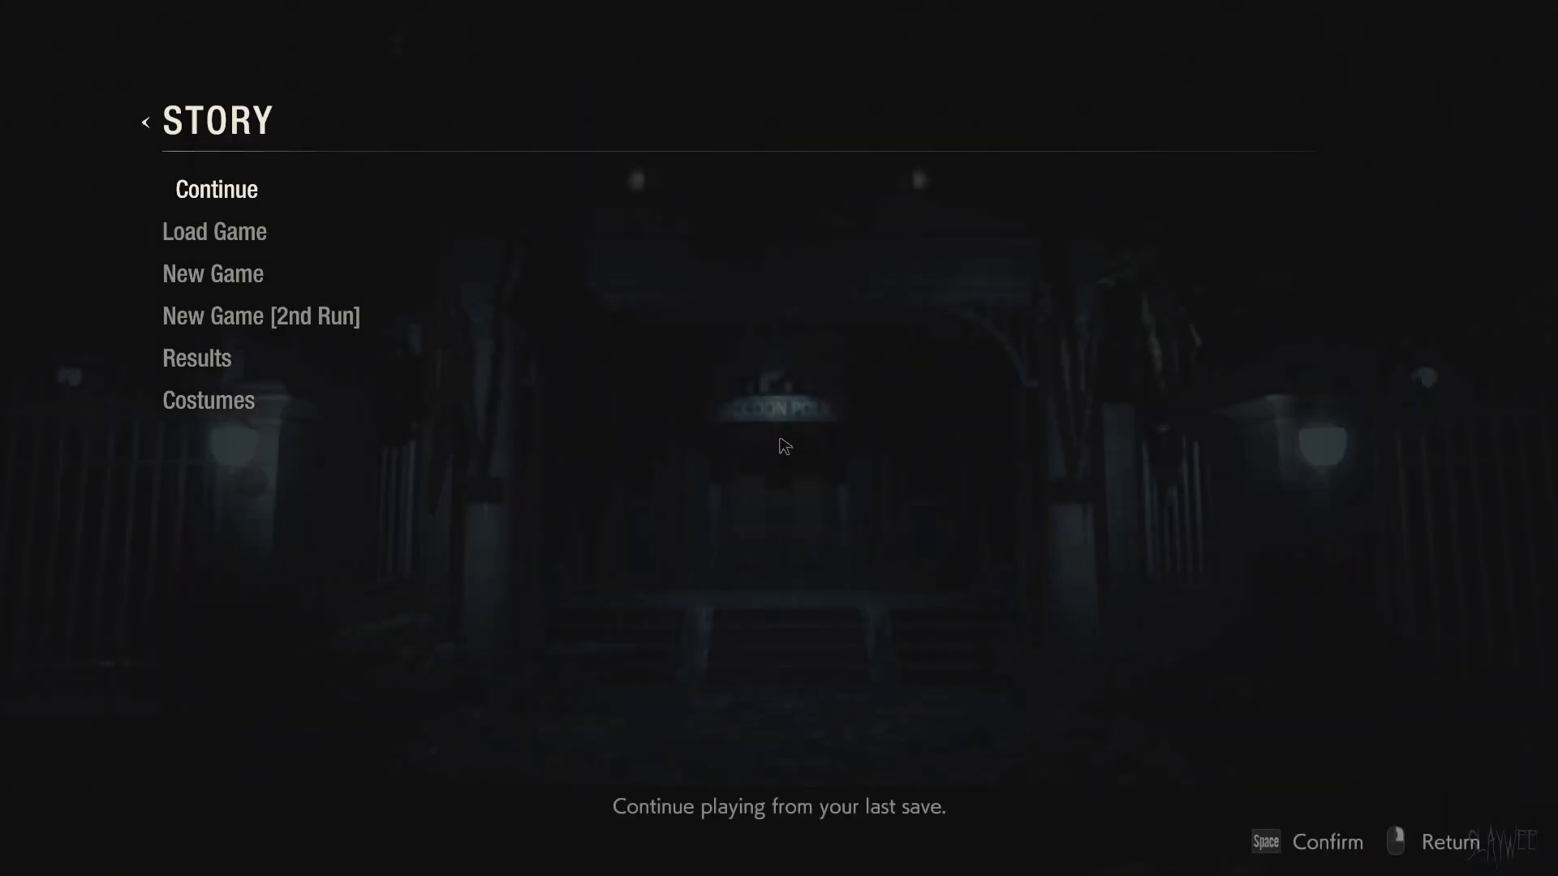
{"action": "key", "text": "space"}
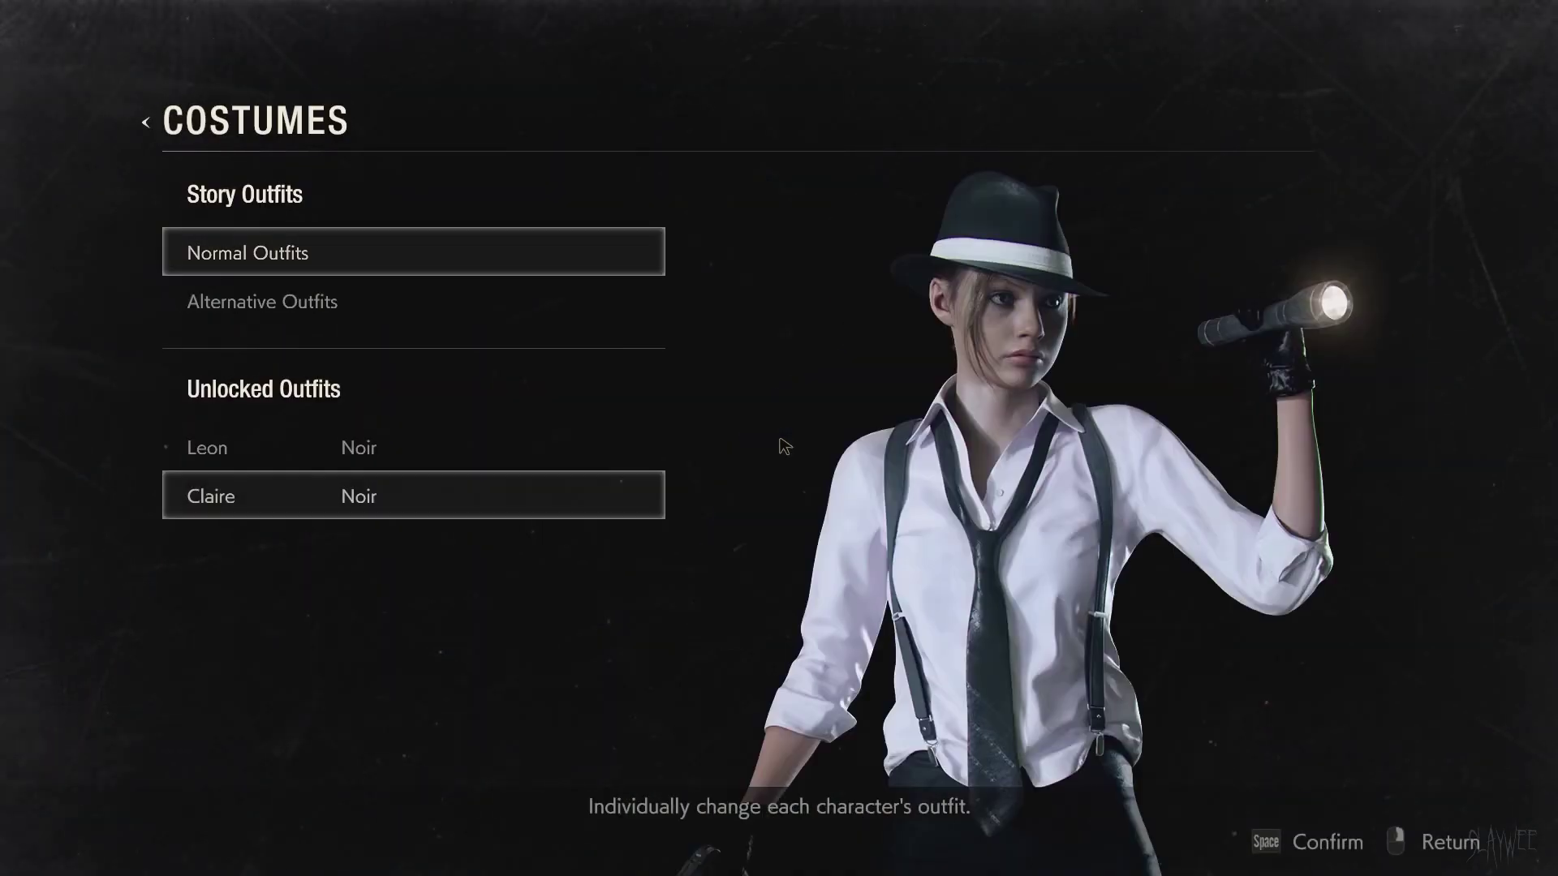
{"action": "key", "text": "space"}
{"action": "key", "text": "Down"}
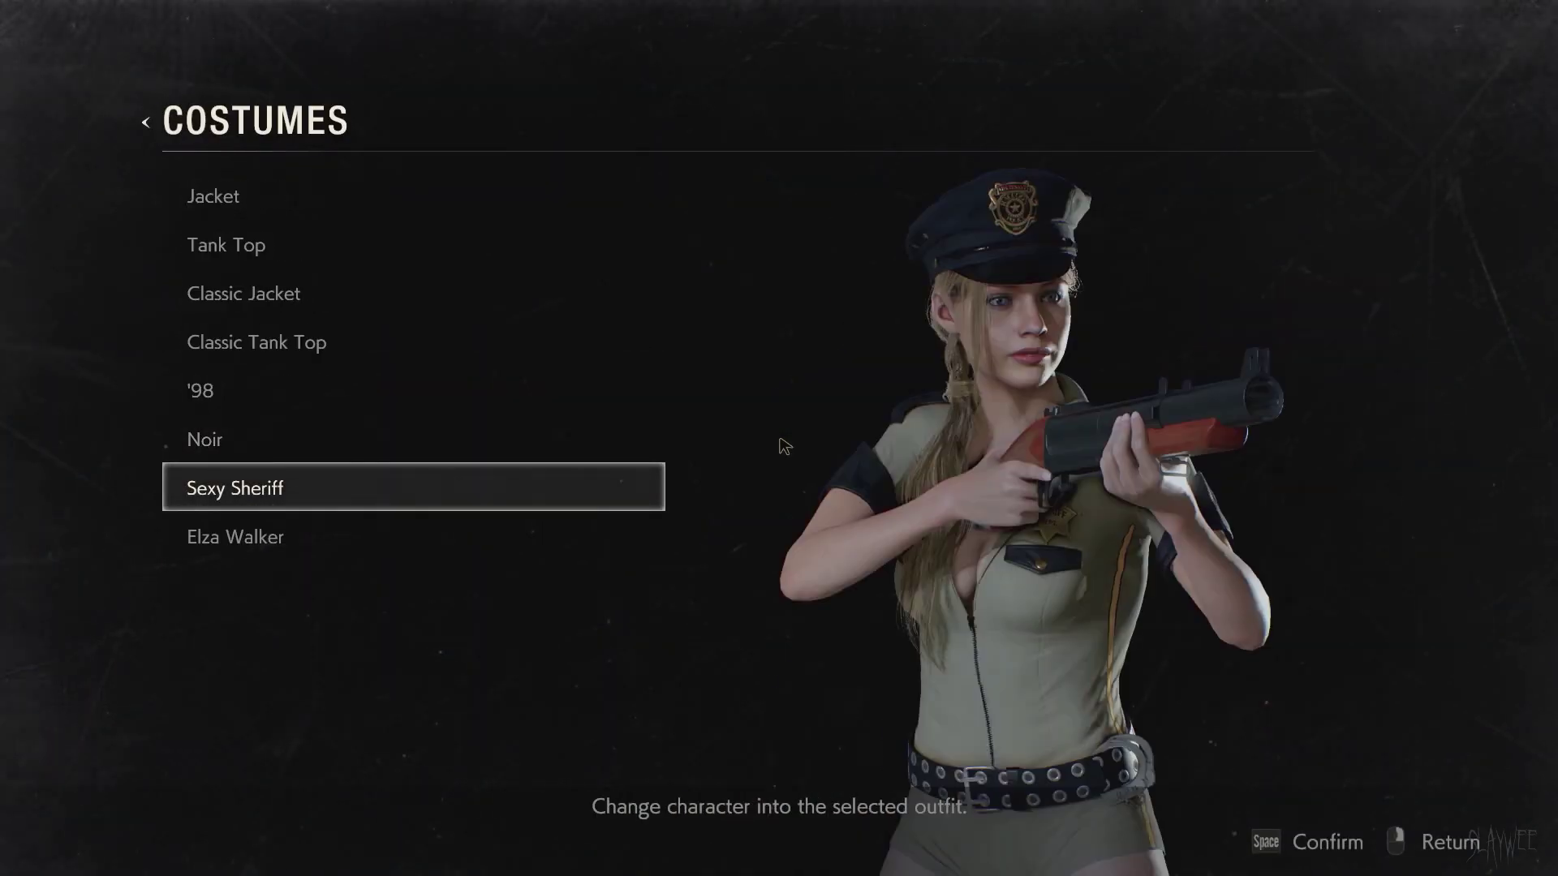
{"action": "key", "text": "space"}
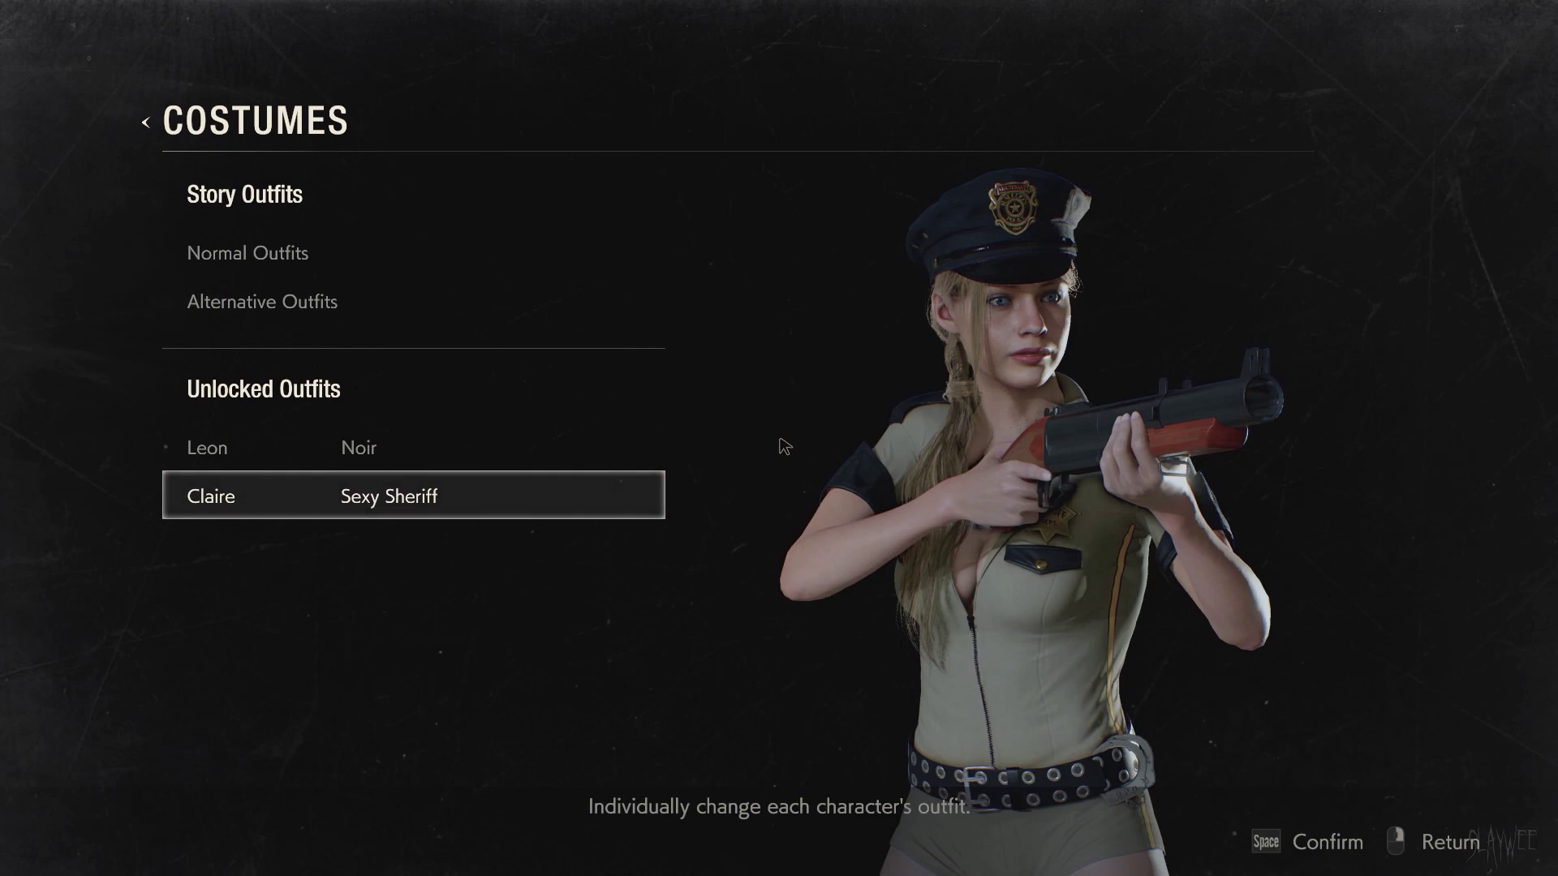
Return to the Story menu to continue from the last save, and minimize the Fluffy Manager 5000 window during loading.
{"action": "right_click", "coordinate": [784, 446]}
{"action": "key", "text": "Up"}
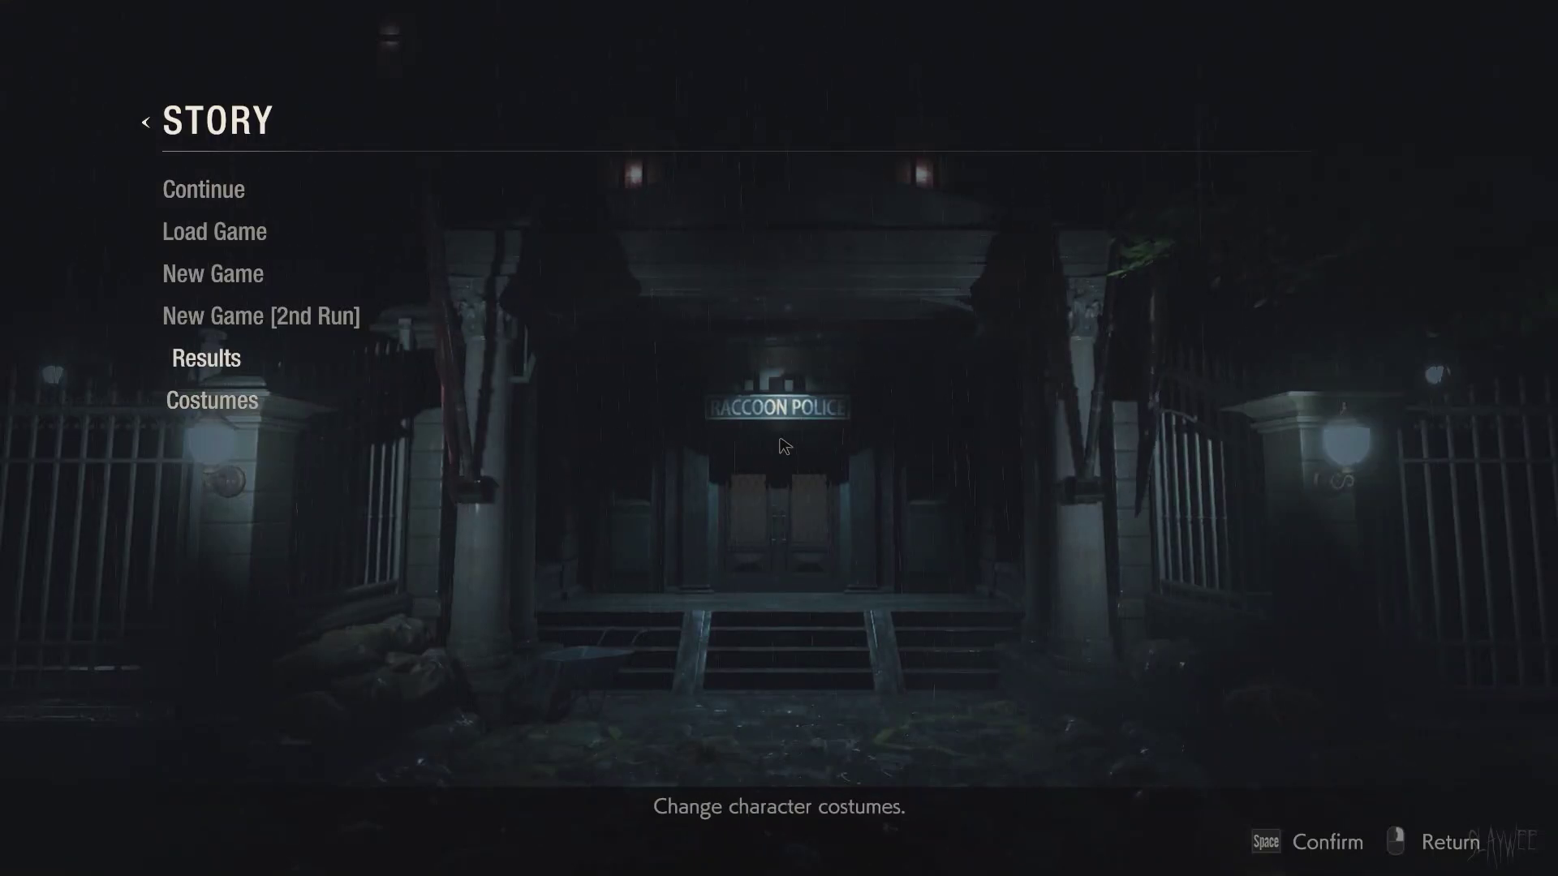
{"action": "key", "text": "Down"}
{"action": "key", "text": "Up"}
{"action": "key", "text": "Up"}
{"action": "key", "text": "Up"}
{"action": "key", "text": "Up"}
{"action": "key", "text": "Up"}
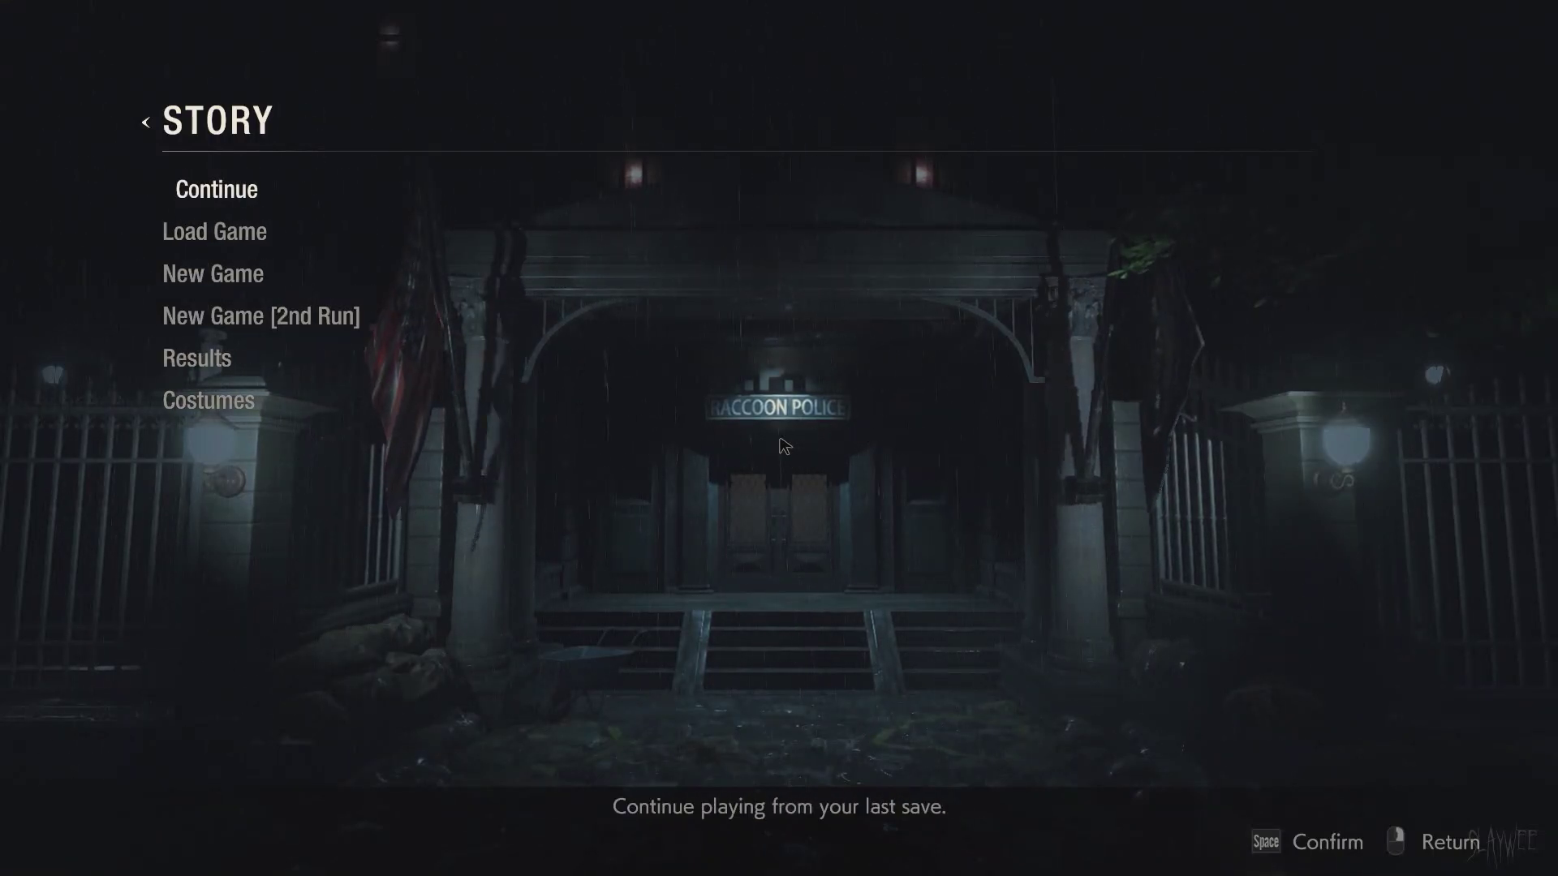
{"action": "key", "text": "space"}
{"action": "key", "text": "alt+Tab"}
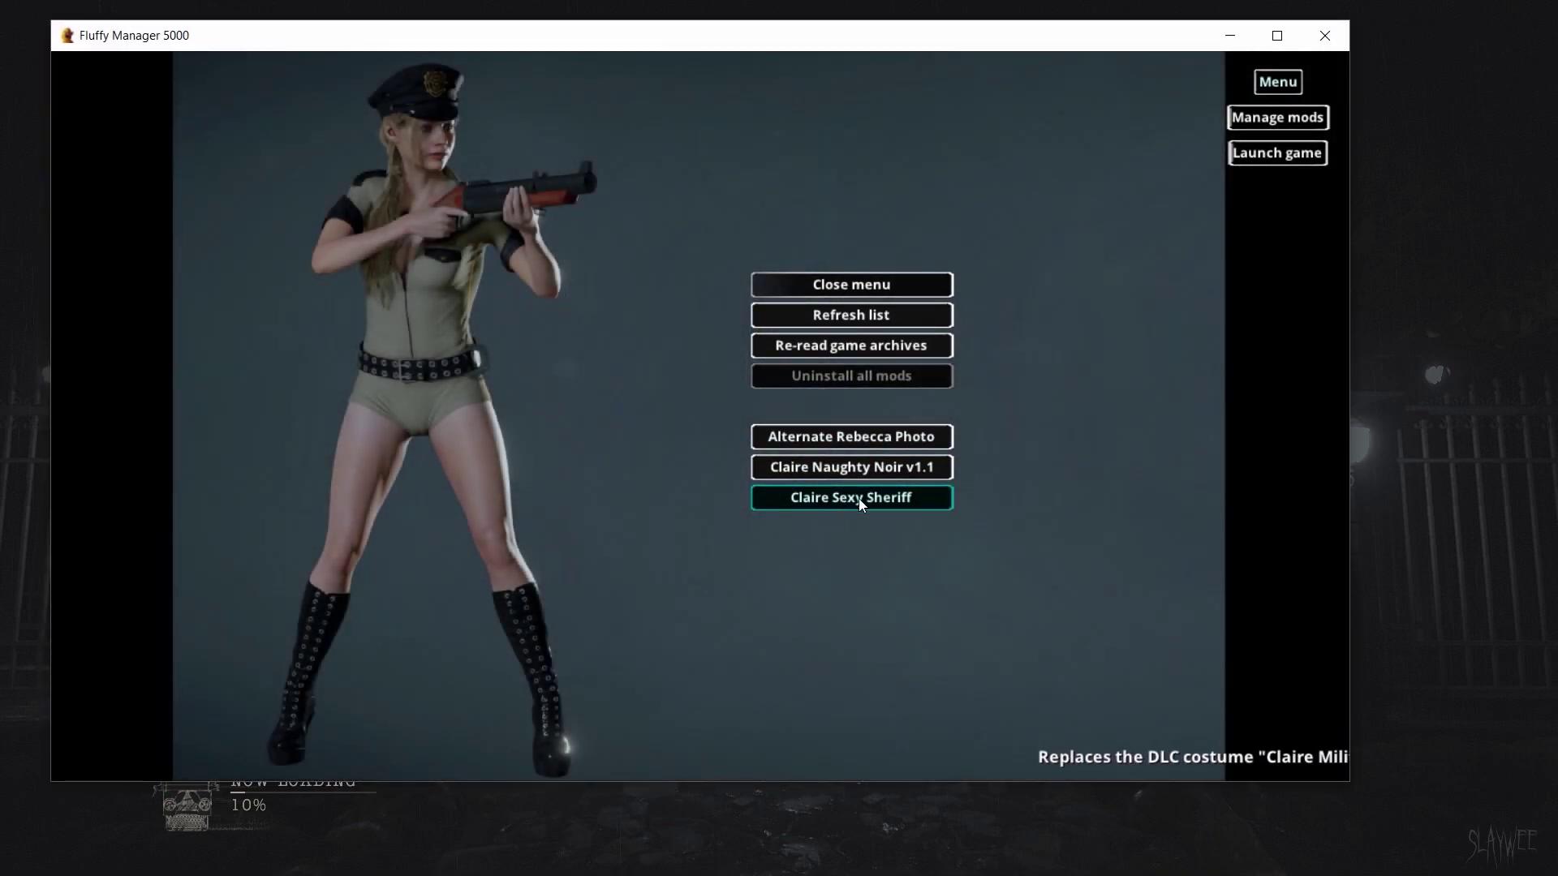
{"action": "left_click", "coordinate": [1232, 36]}
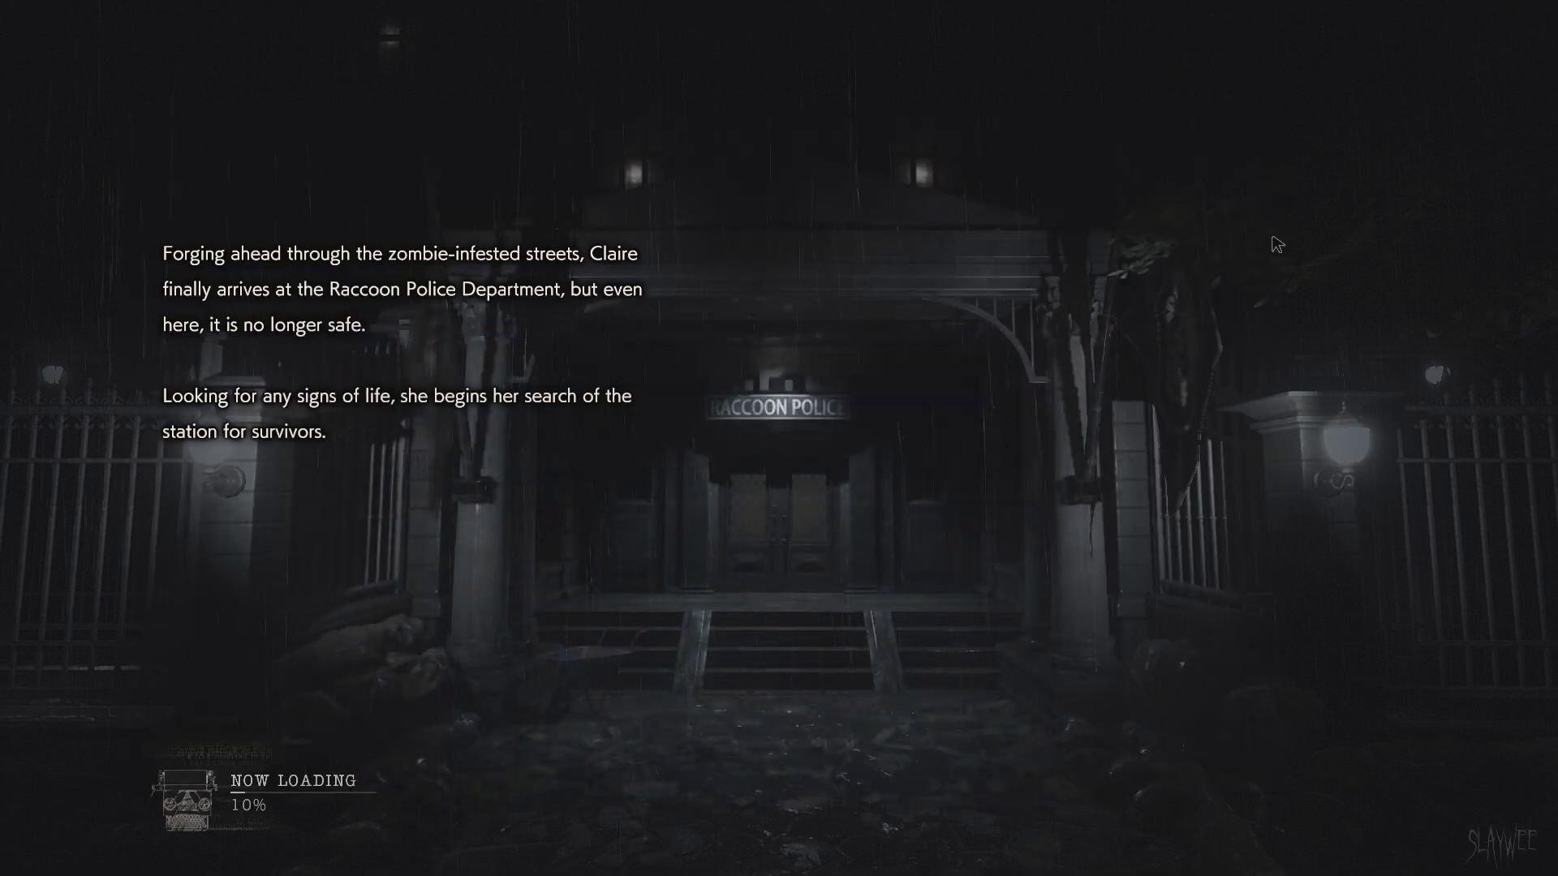